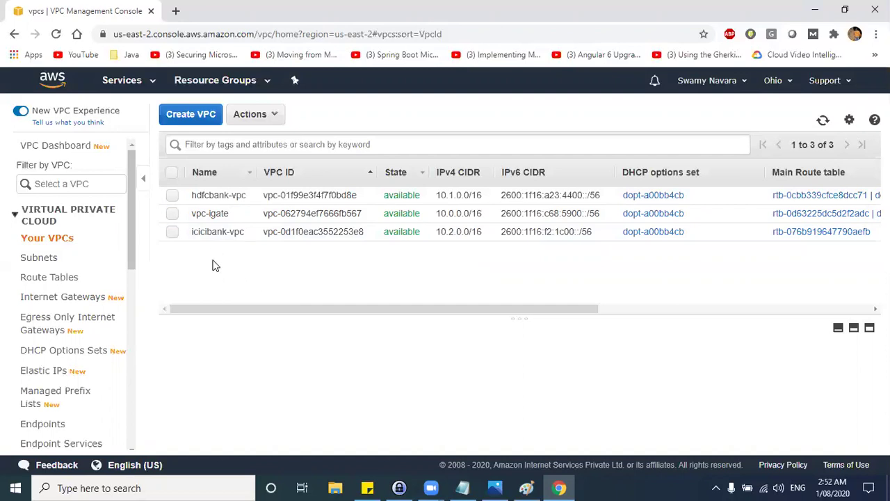
scroll(215, 265, right, 1)
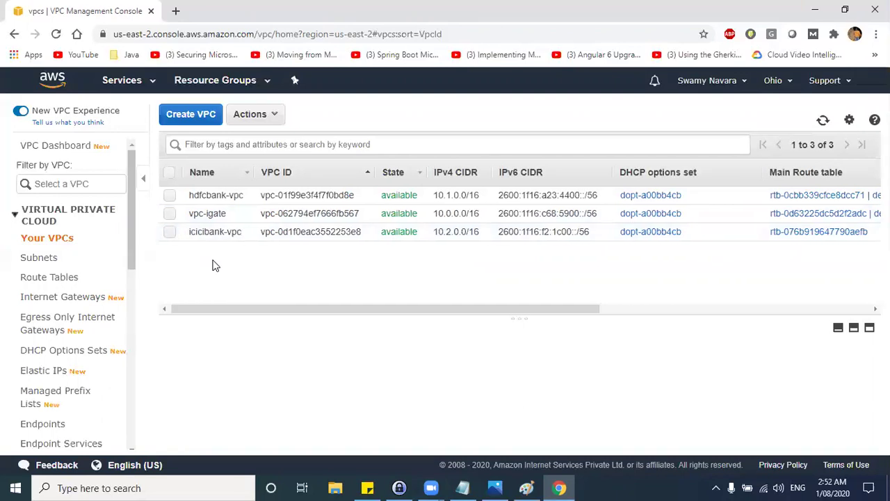
mouse_move(213, 213)
click(209, 122)
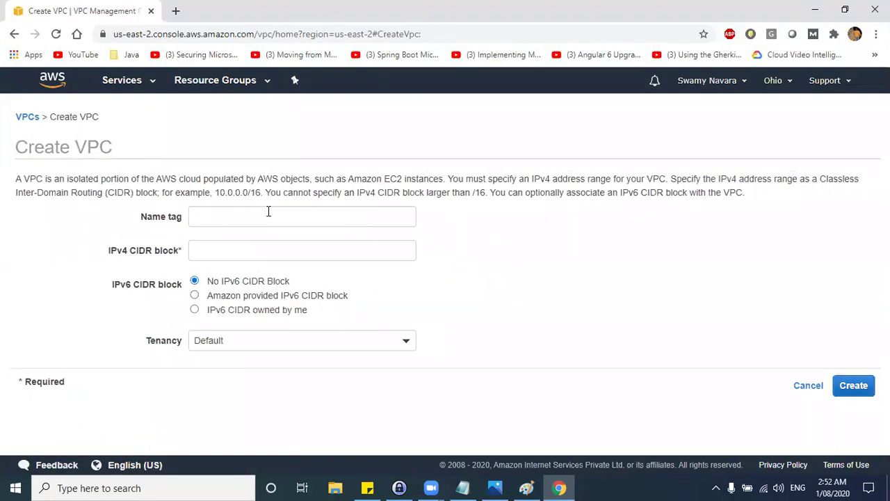
click(810, 385)
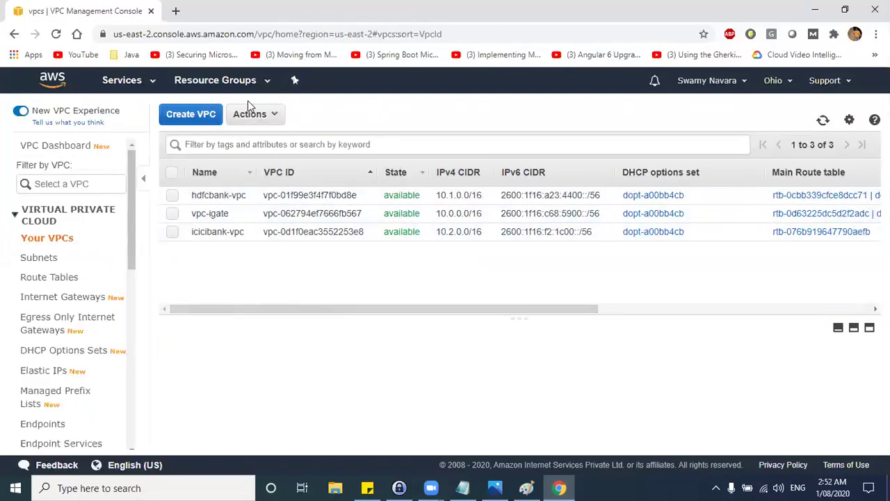
Step: Start creating a new VPC, and select the range 10.3.0.0/16 for ANZVPC in the Notepad lab notes
click(189, 114)
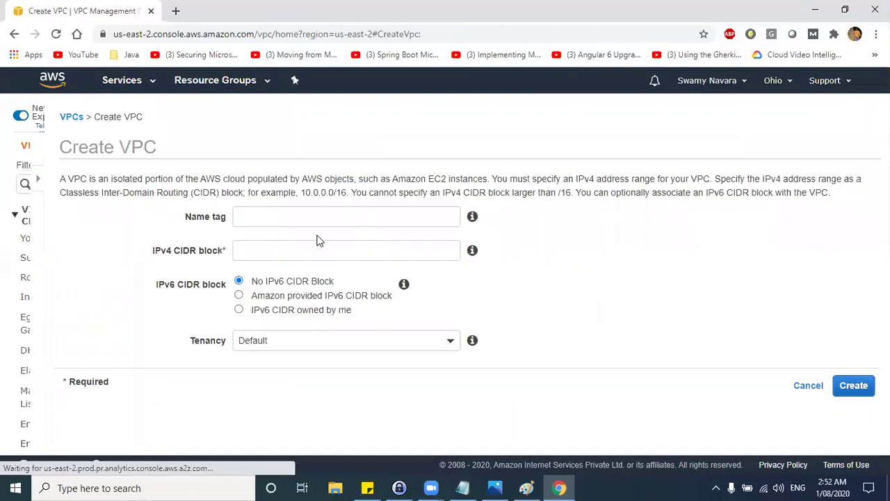
click(195, 218)
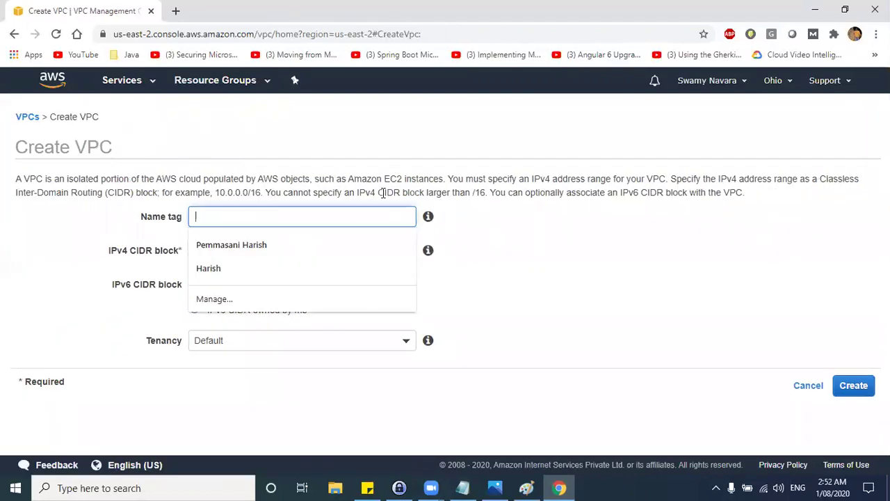
key(alt+Tab)
click(219, 302)
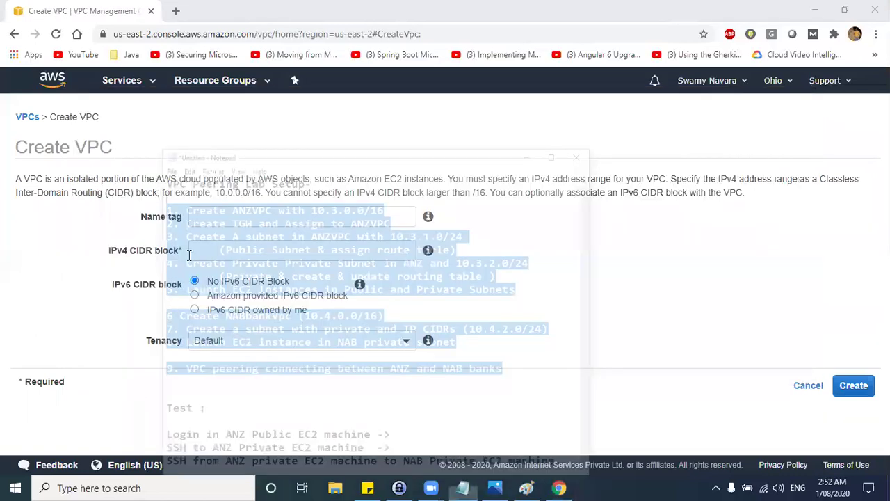
click(192, 175)
drag(355, 144, 176, 144)
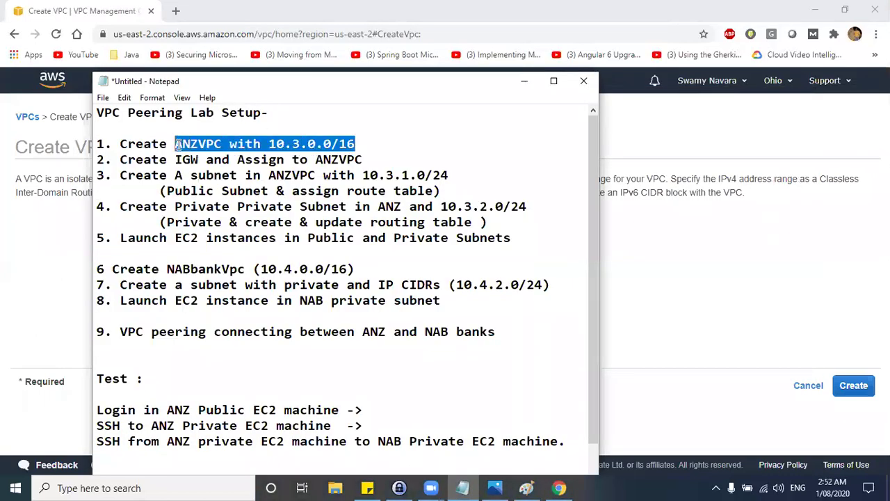
click(270, 144)
drag(270, 144, 375, 144)
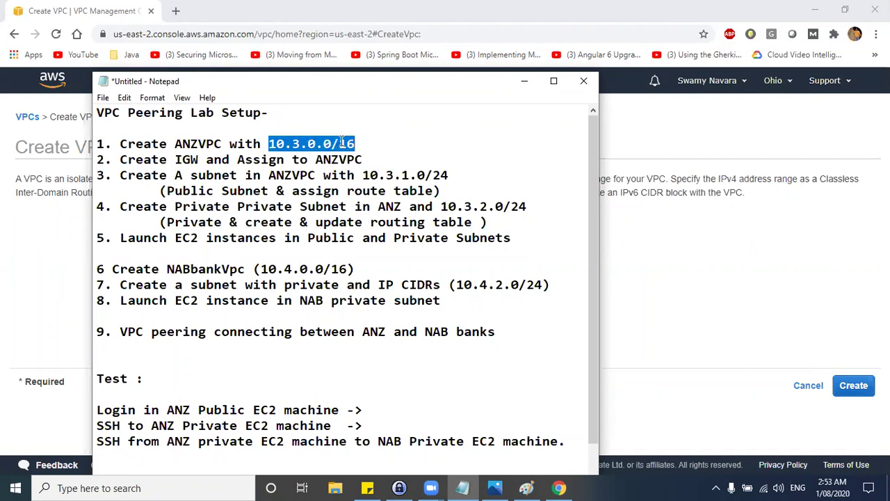
Step: Back in the browser, give the new VPC the name tag anzbank-vpc and the IPv4 CIDR block 10.3.0.0/16
key(alt+Tab)
click(209, 218)
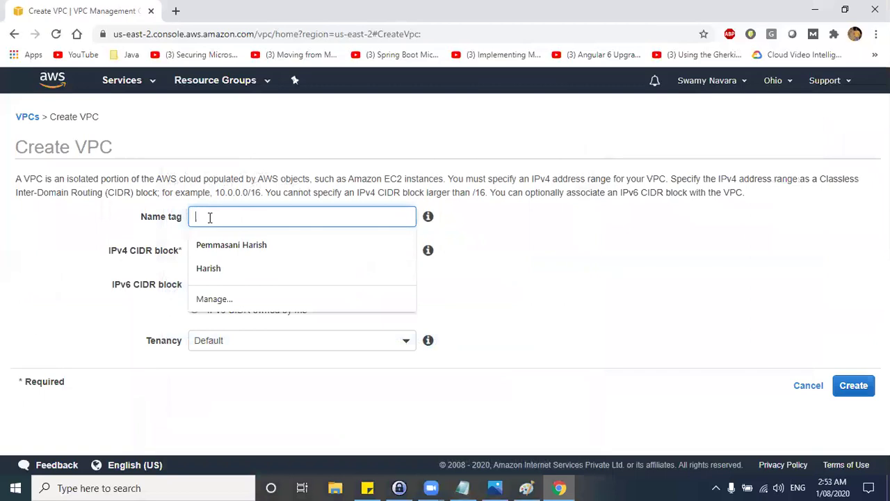
text(anzban)
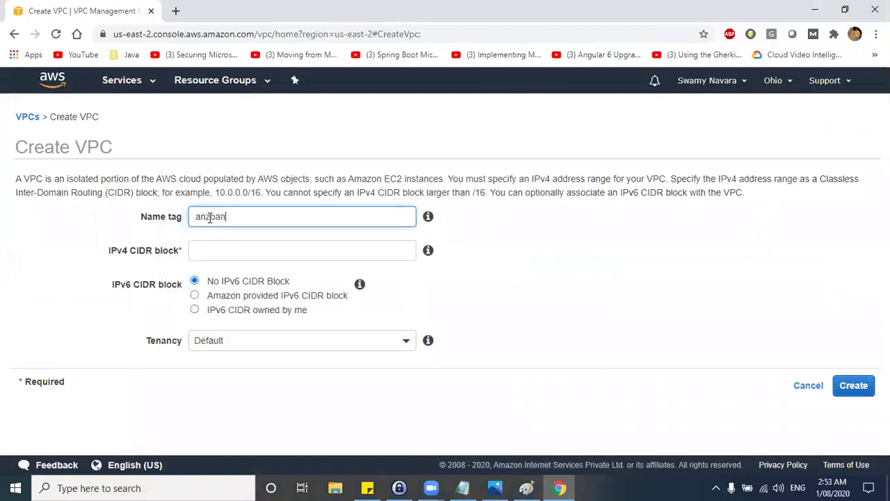
text(k-vpc)
click(218, 251)
text(10.3.0.0/16)
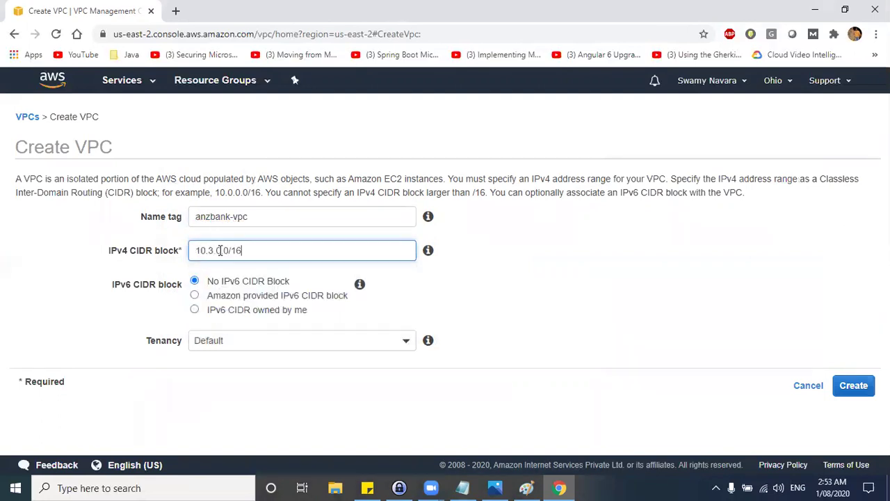
Step: Create the VPC with an Amazon provided IPv6 CIDR block and Default tenancy, and widen the VPC list's Name column
click(194, 295)
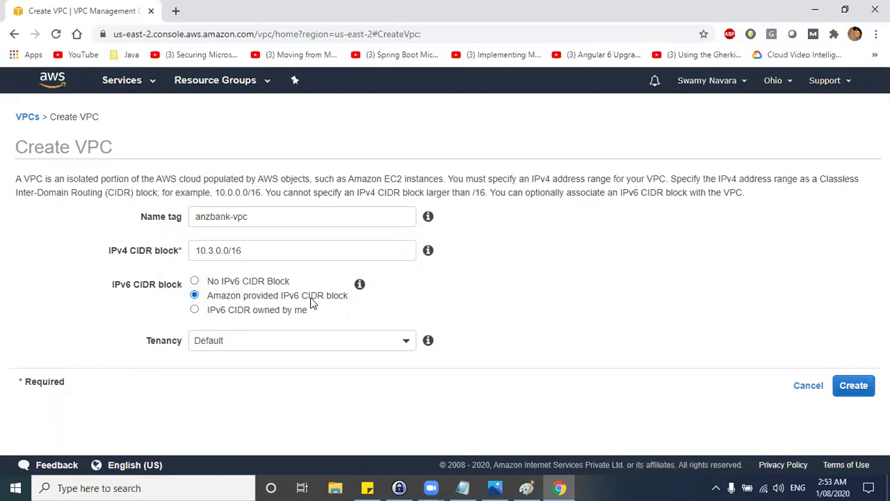
click(353, 351)
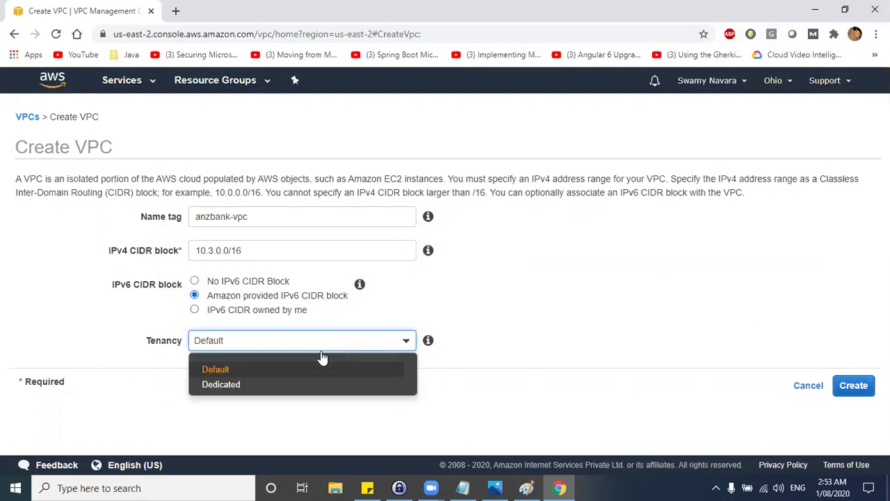
click(283, 368)
click(854, 387)
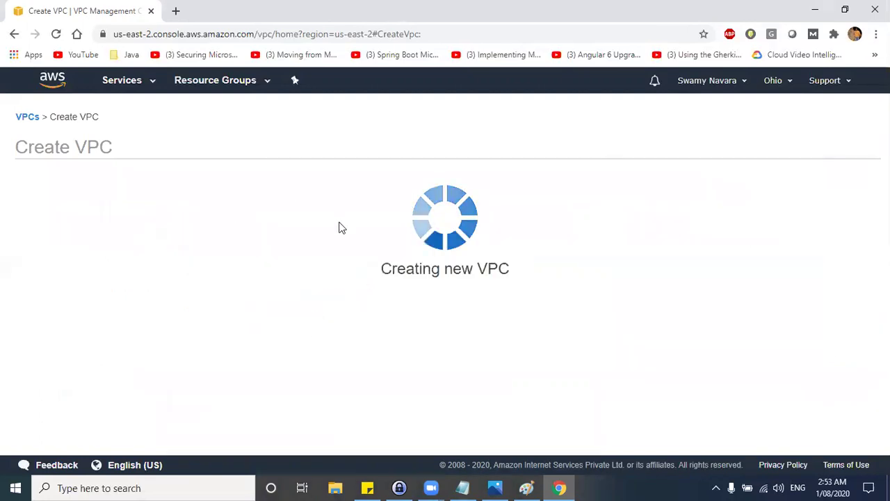
click(608, 263)
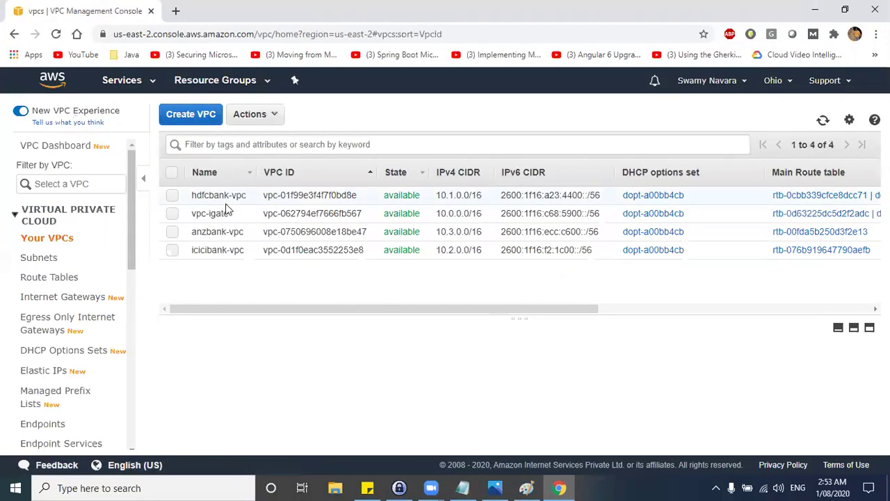
drag(256, 172, 349, 172)
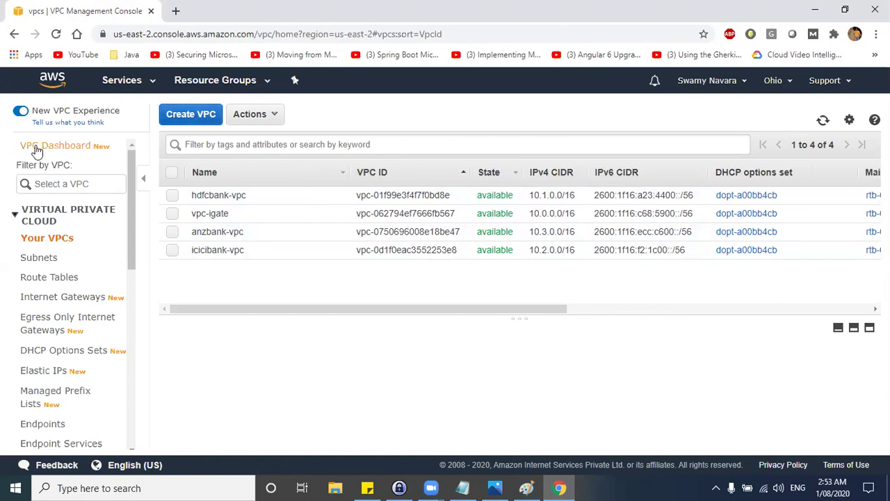
Step: Create an internet gateway with the name tag anzbank-igw
click(62, 300)
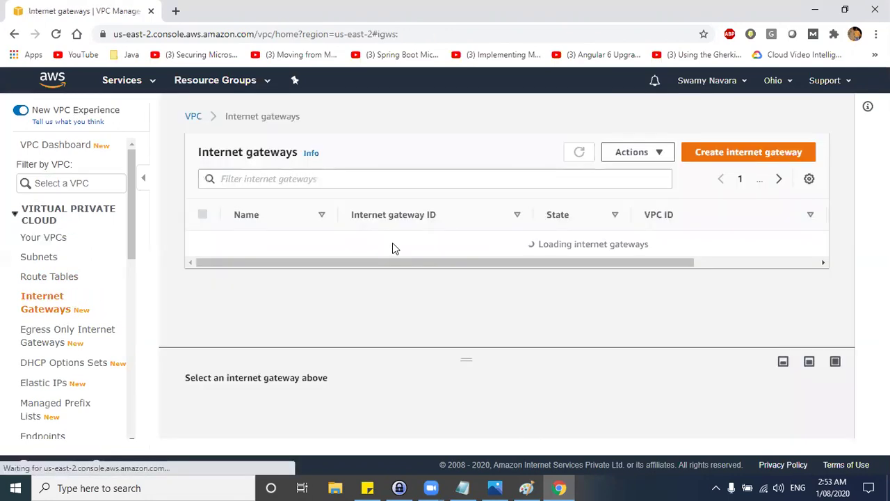
click(737, 161)
click(144, 287)
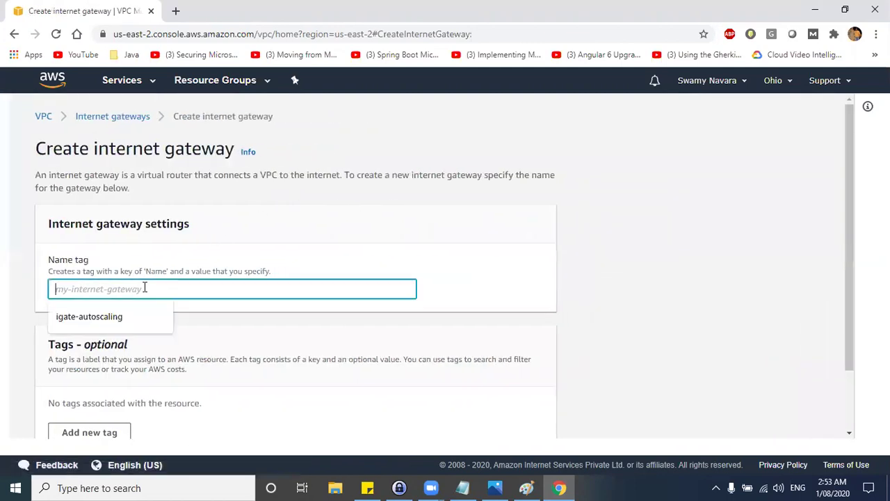
text(anzbank-igw)
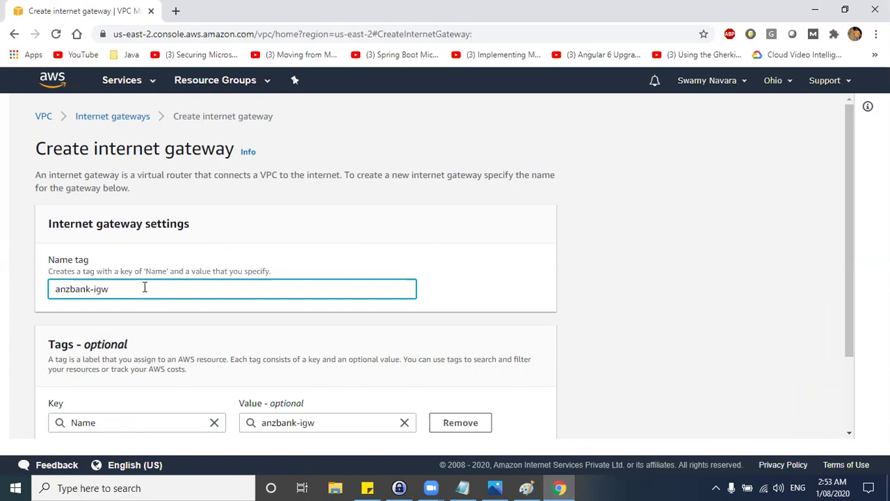
scroll(250, 288, down, 2)
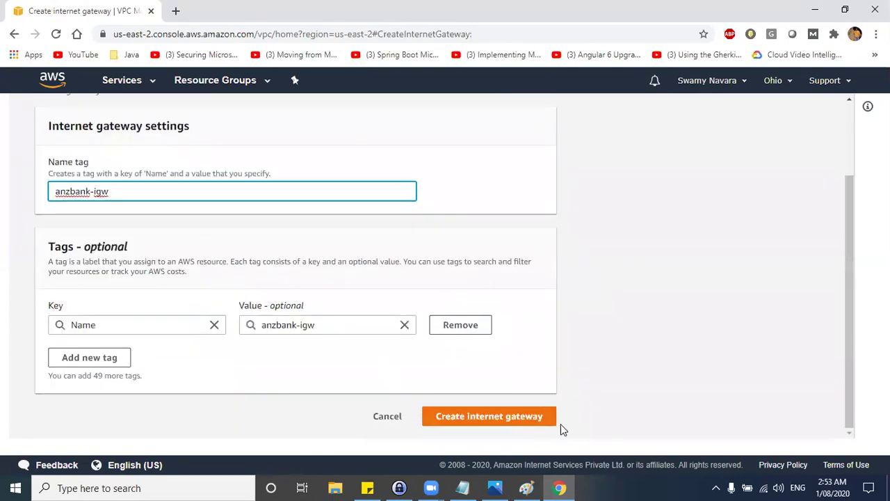
click(471, 419)
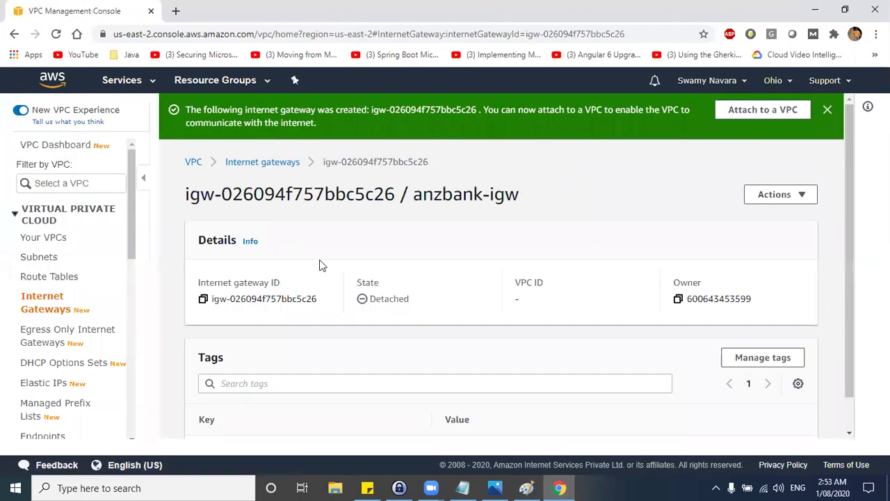
Step: Attach the anzbank-igw internet gateway to anzbank-vpc
scroll(278, 292, down, 1)
drag(330, 268, 209, 265)
click(69, 305)
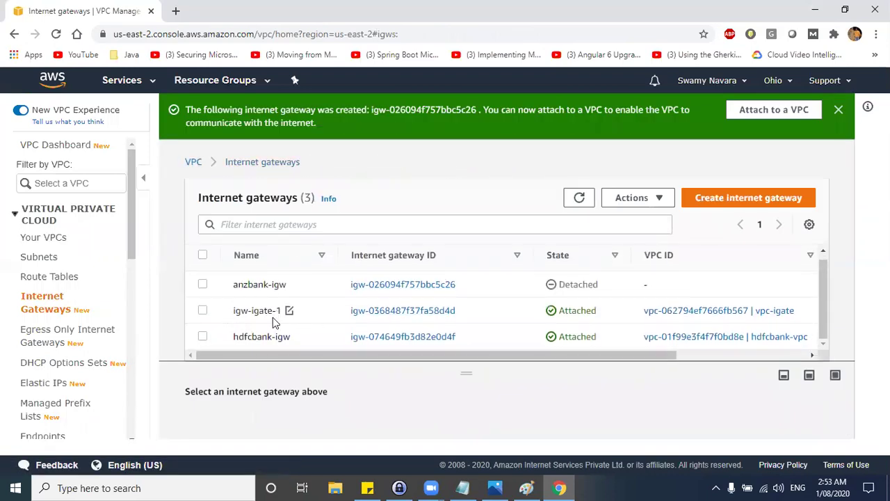
click(369, 285)
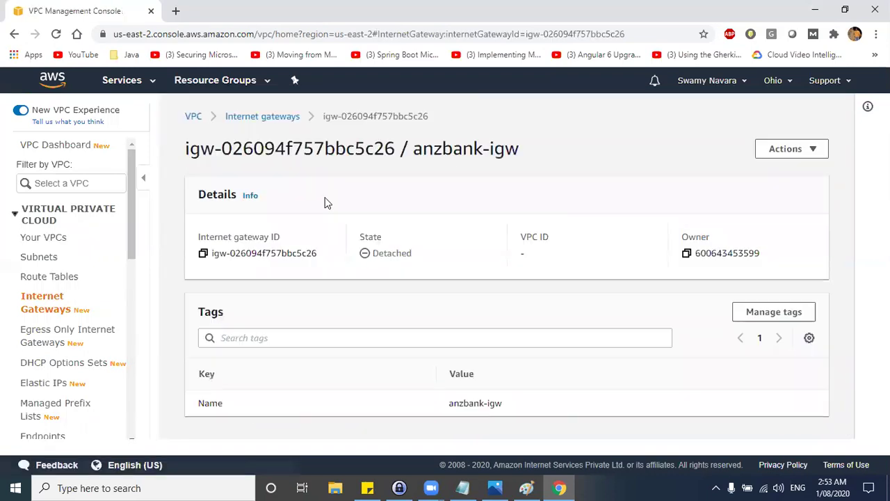
click(759, 151)
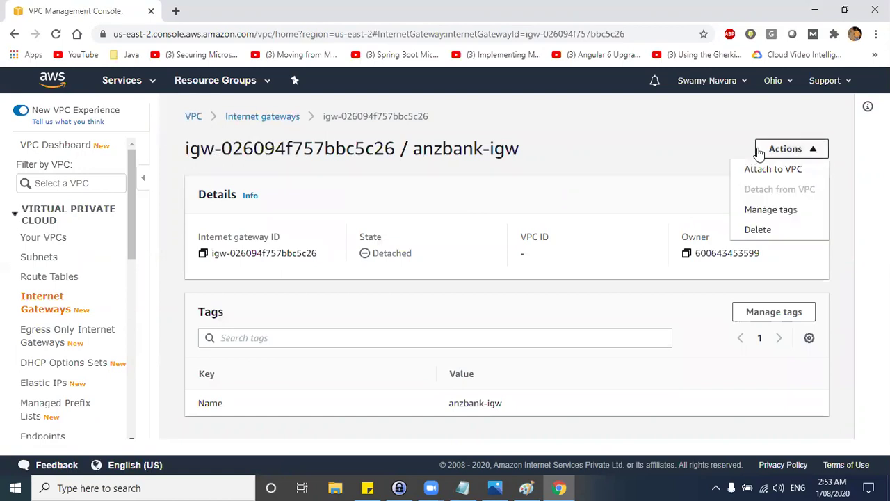
click(760, 169)
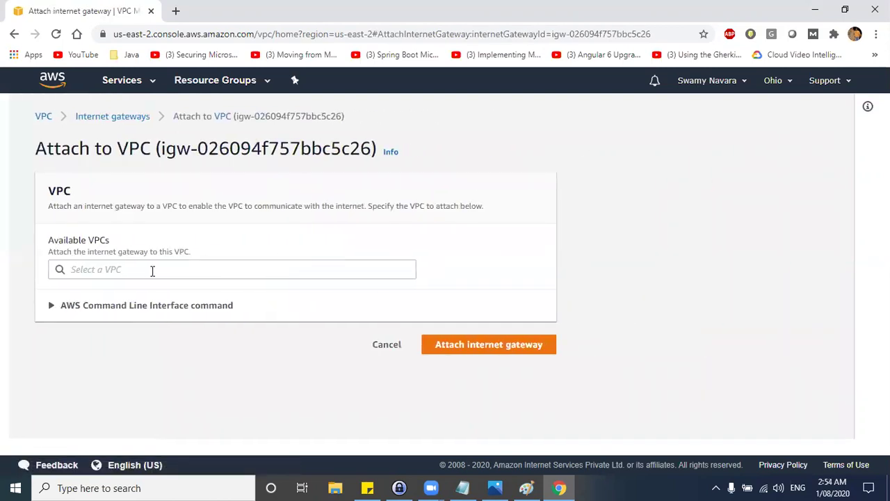
click(87, 271)
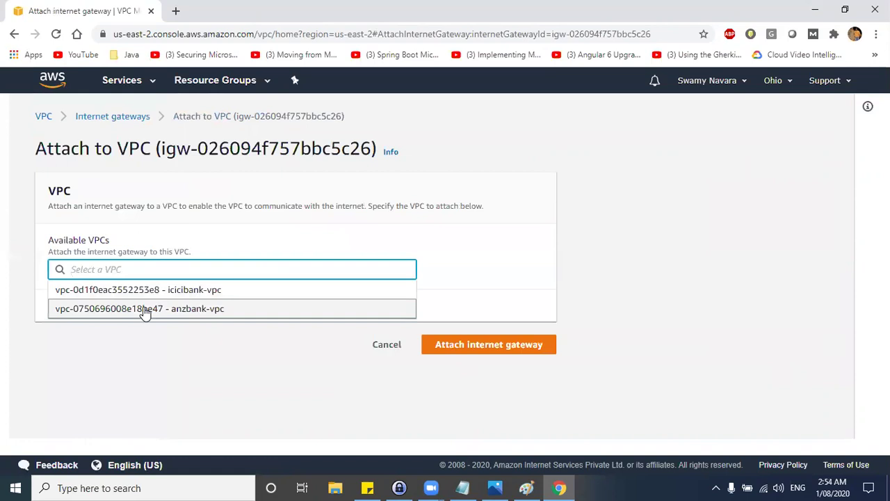
click(187, 309)
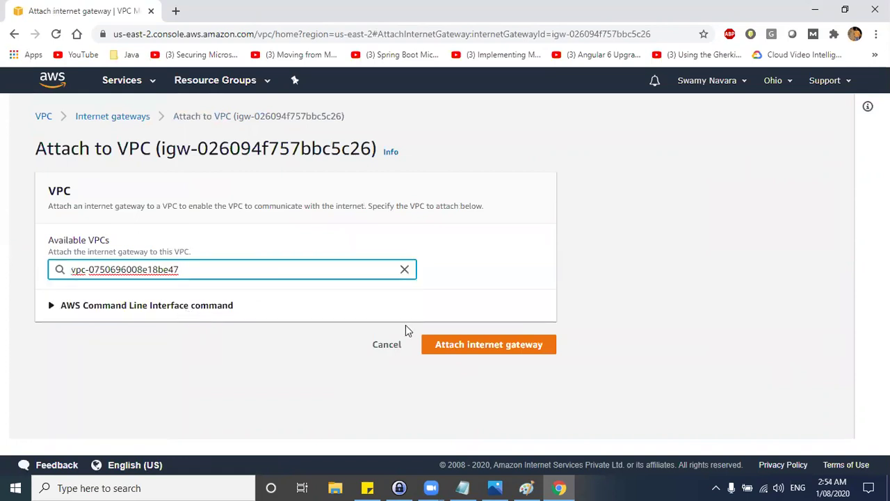
click(467, 341)
Step: Examine the network diagram in Paint and the lab notes in Notepad for the ANZ public subnet's name, range and zone
key(alt+Tab)
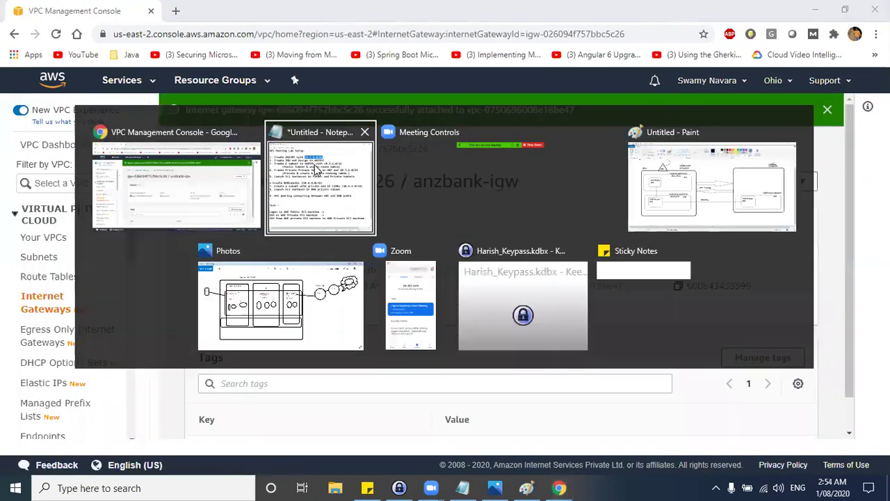
click(767, 207)
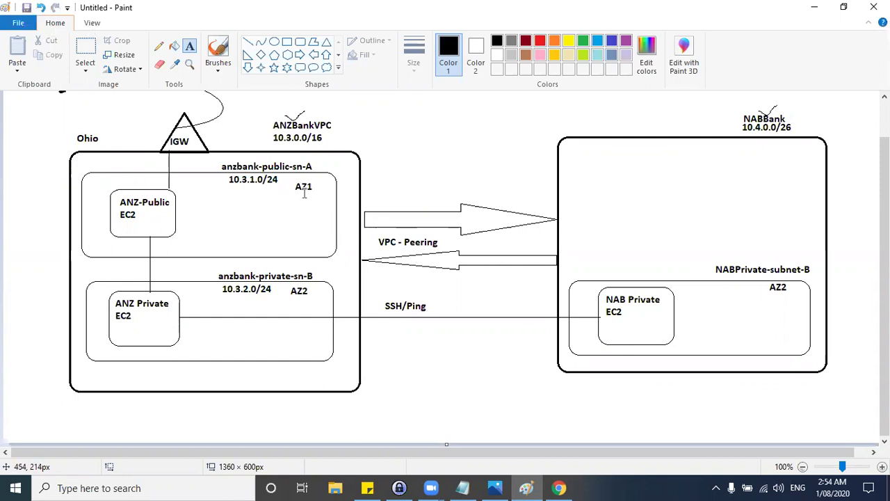
key(alt)
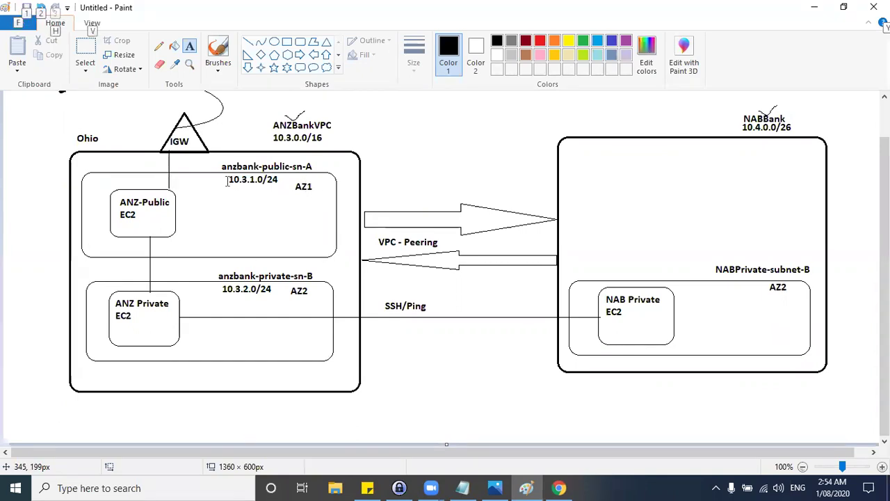
key(alt)
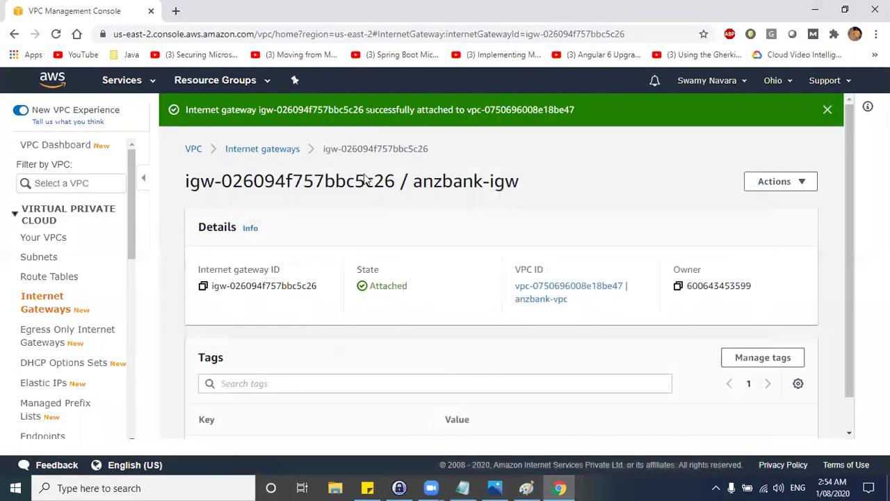
click(814, 7)
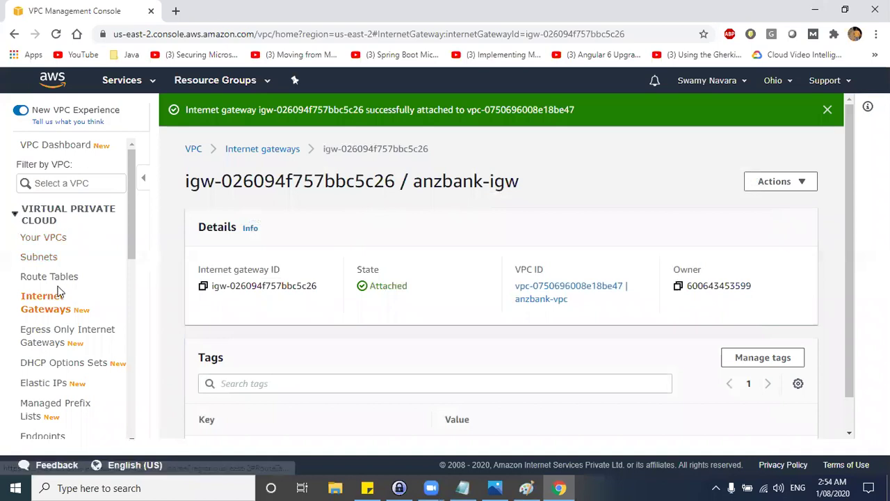
key(alt+Tab)
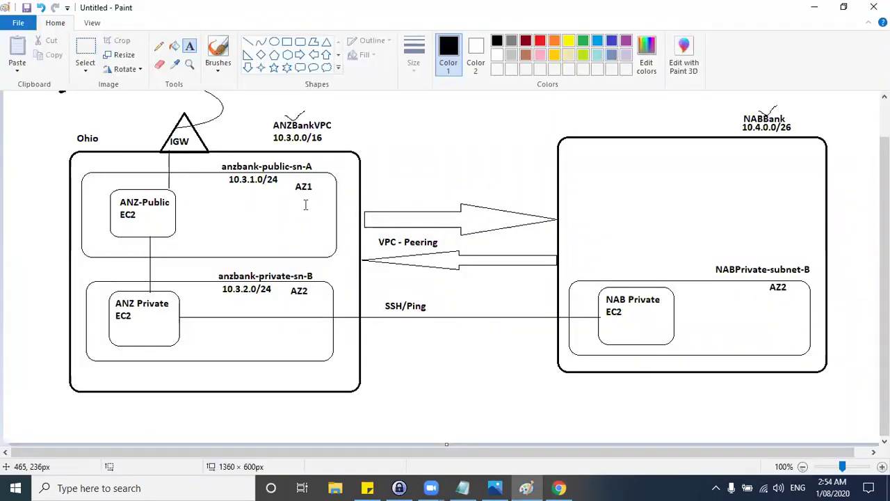
key(alt+Tab)
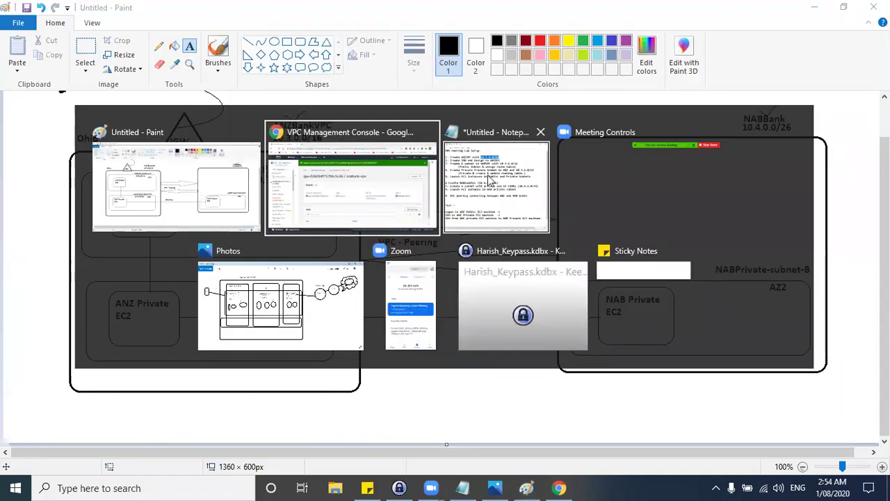
click(491, 180)
click(294, 187)
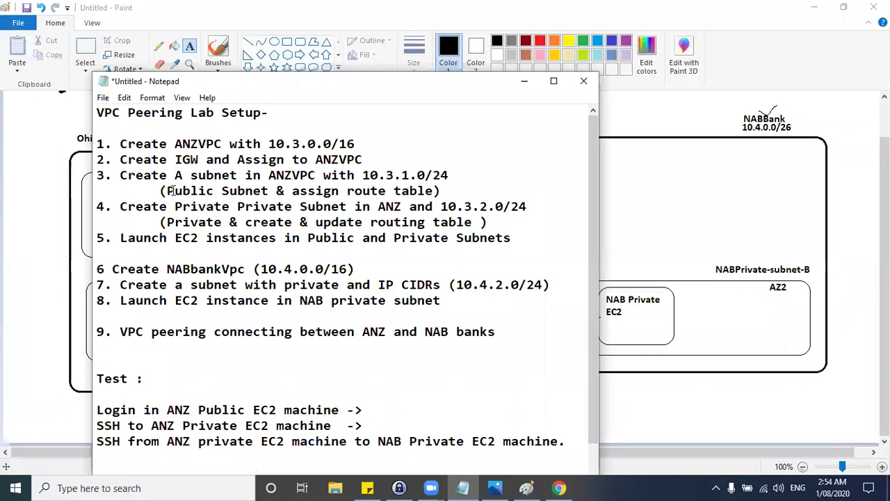
Step: Check the ANZ subnet instruction in the Notepad lab notes, and switch to Chrome to start creating a subnet
drag(119, 175, 373, 176)
drag(121, 160, 364, 160)
drag(120, 176, 445, 175)
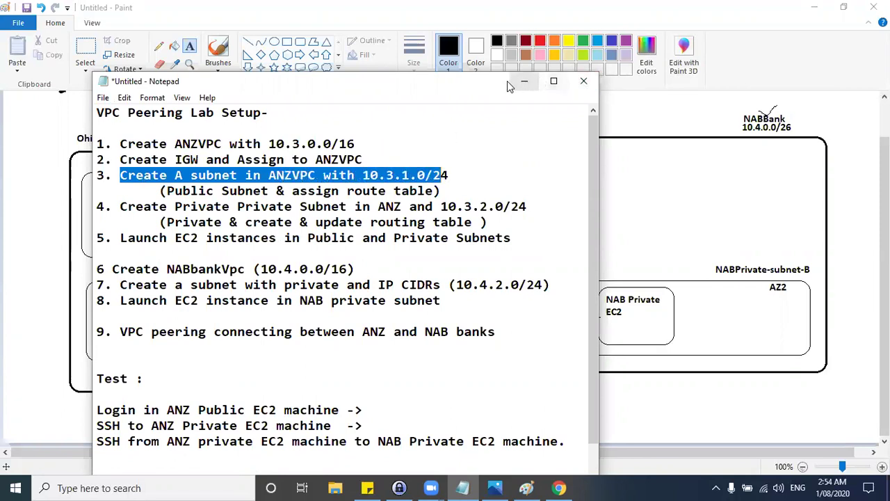
key(super+Tab)
click(384, 158)
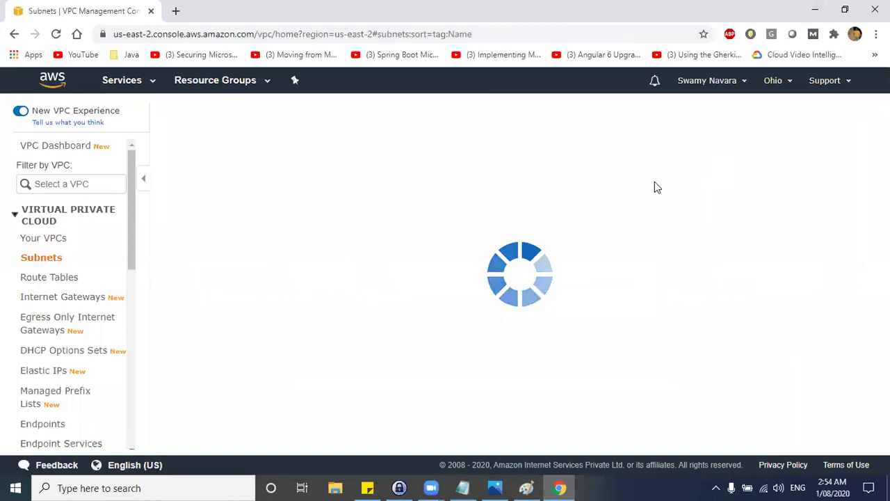
scroll(288, 239, down, 1)
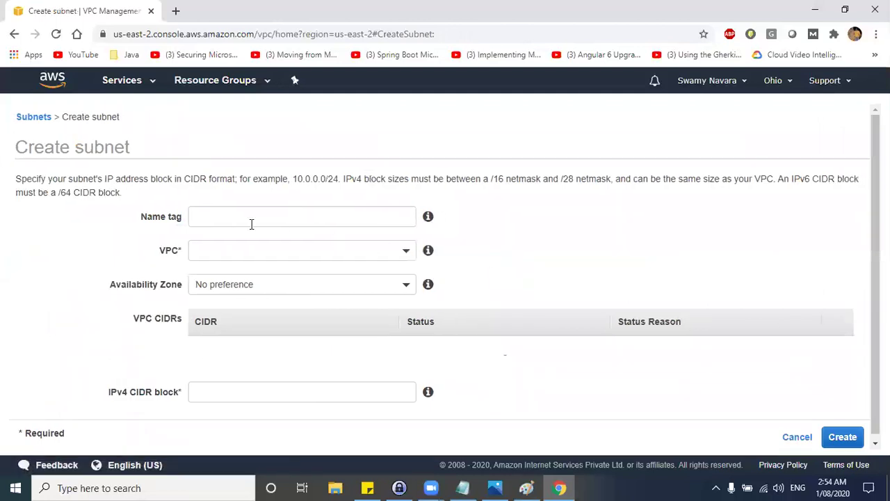
Step: Name the new subnet anzbank-public-sn
click(252, 220)
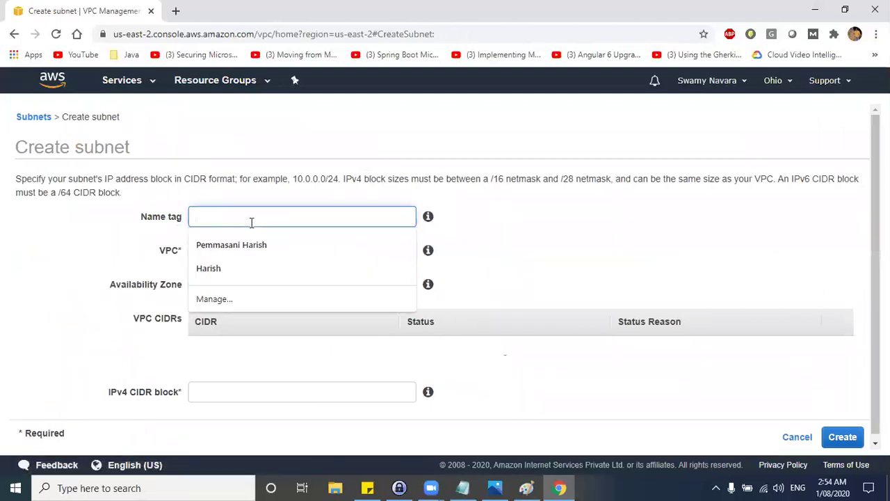
text(vpc)
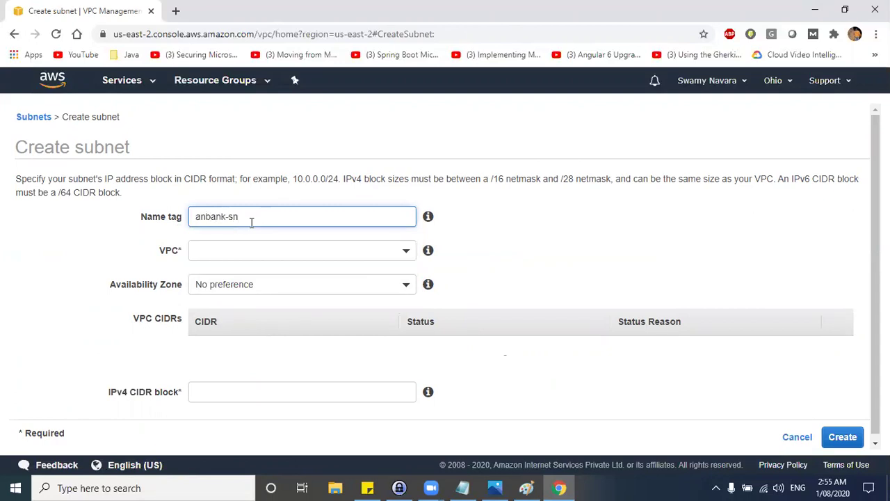
key(BackSpace)
key(BackSpace)
key(BackSpace)
text(-sn)
triple_click(247, 218)
Step: Assign the subnet to anzbank-vpc and place it in availability zone us-east-2a
click(245, 250)
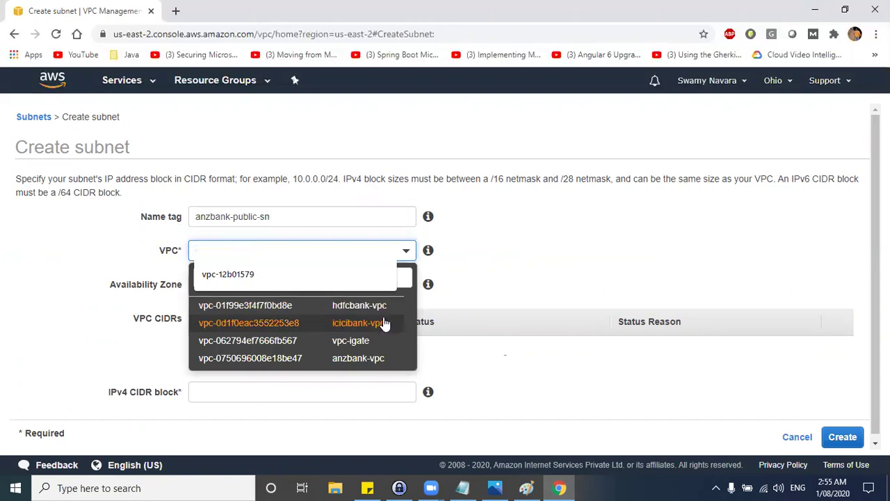
click(370, 359)
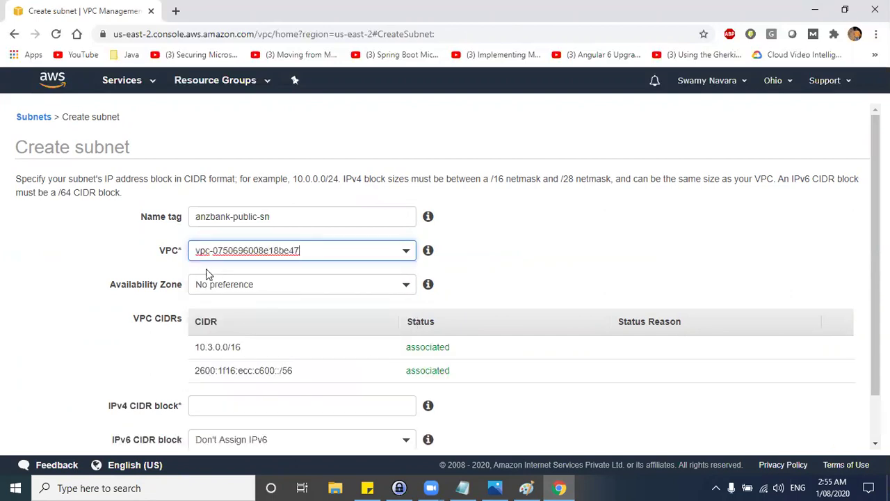
click(324, 287)
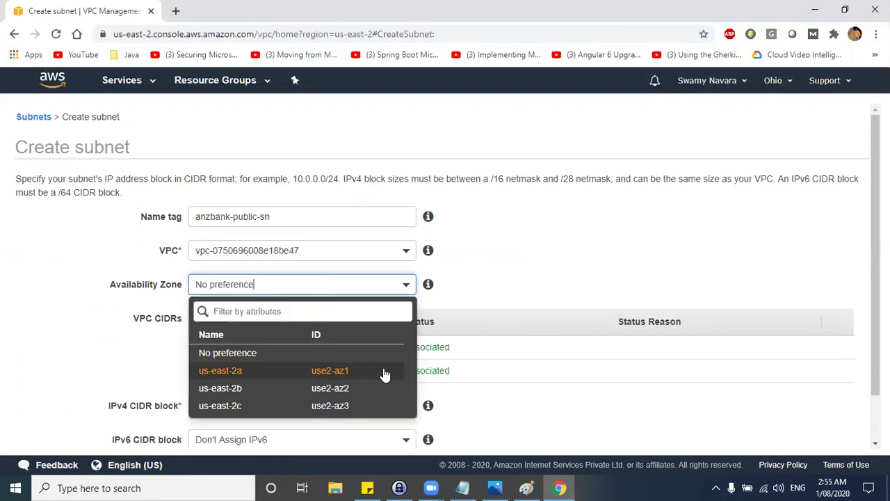
click(341, 371)
scroll(341, 297, down, 1)
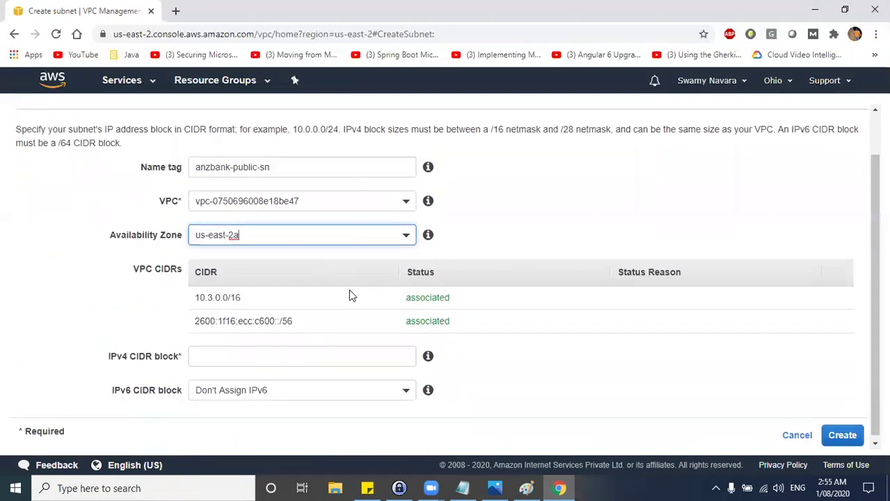
Step: Copy the range 10.3.1.0/24 from the Notepad lab notes and use it as the subnet's IPv4 CIDR block
click(208, 353)
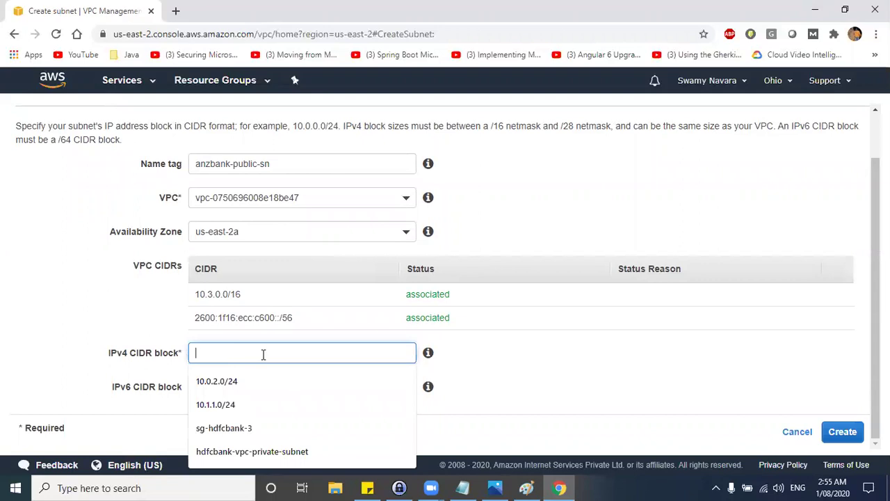
key(alt+Tab)
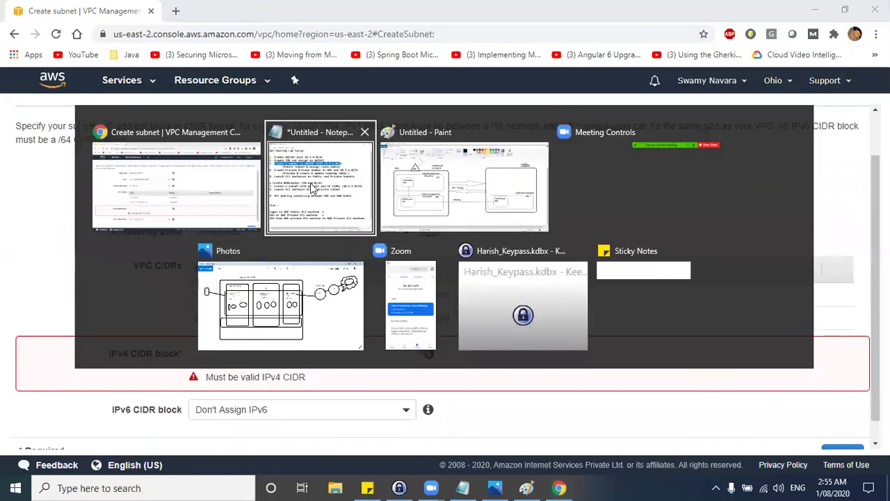
click(427, 178)
drag(363, 175, 454, 175)
key(ctrl+c)
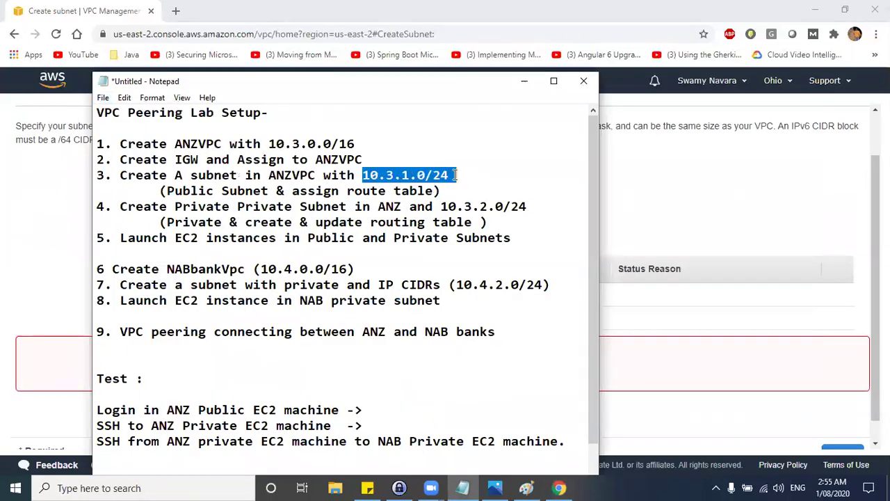
key(alt+Tab)
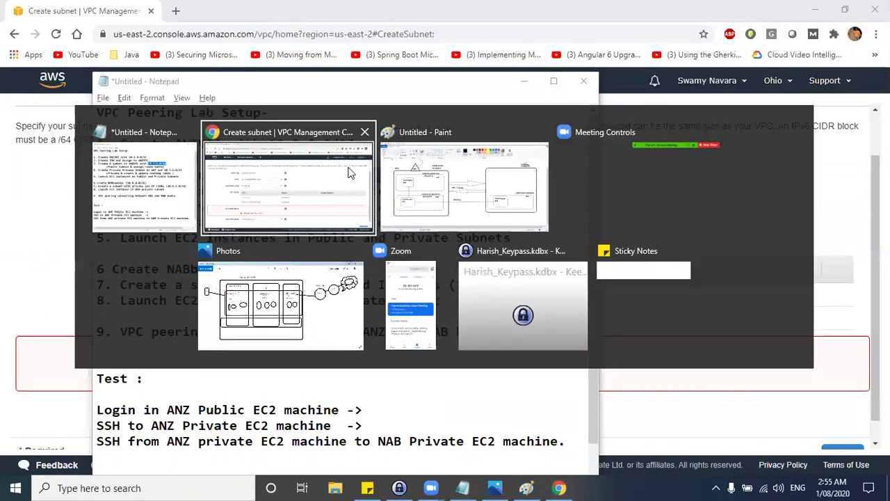
click(231, 354)
key(ctrl+v)
click(577, 349)
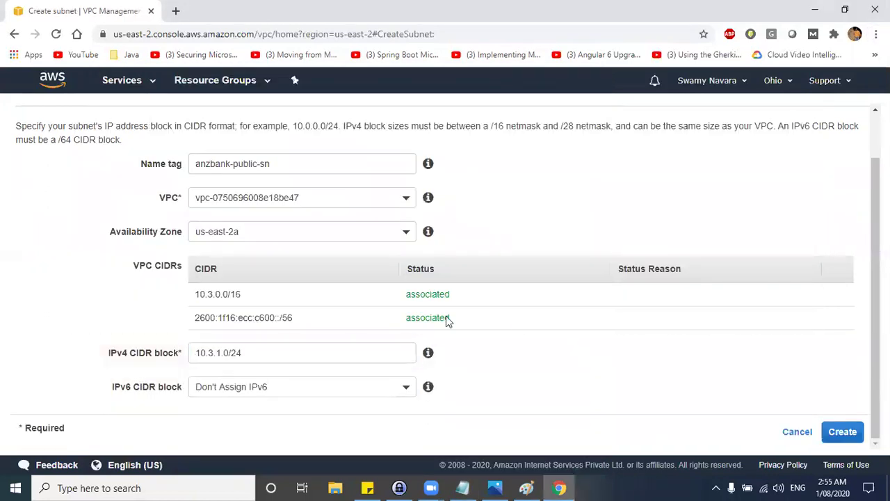
Step: Create the subnet with Don't Assign IPv6, and select anzbank-public-sn in the enlarged subnet list
click(246, 387)
drag(793, 379, 850, 433)
click(843, 432)
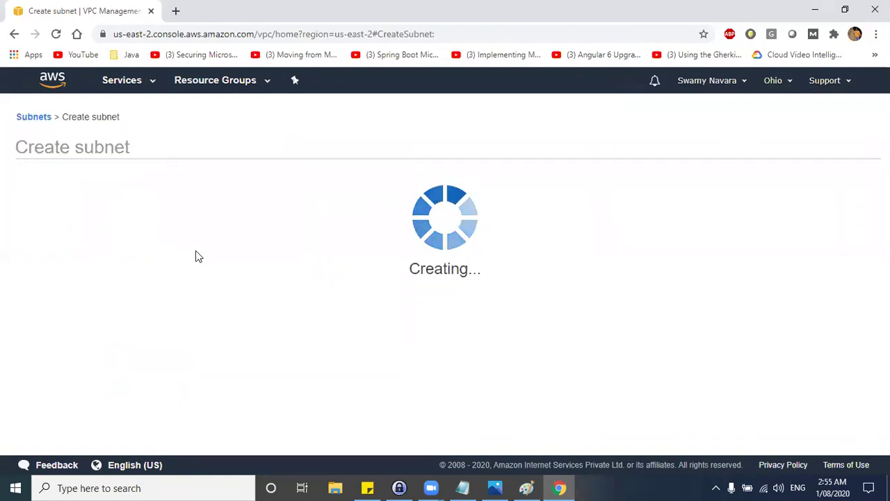
drag(296, 220, 211, 225)
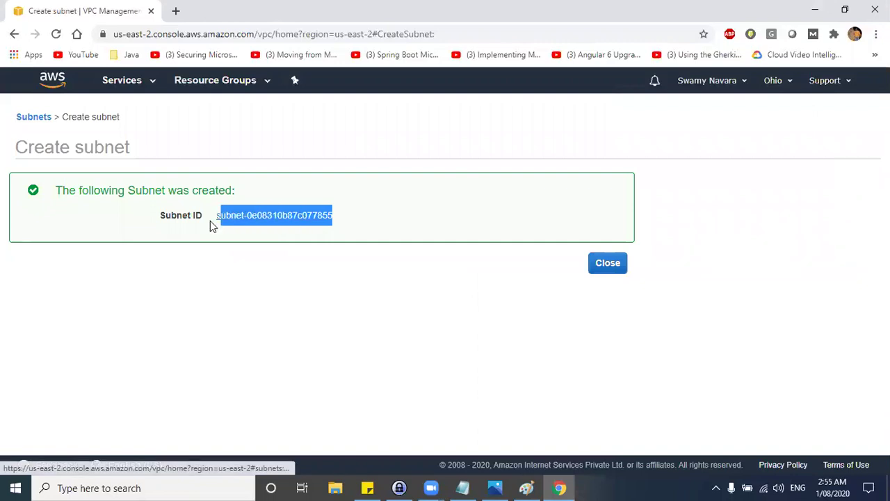
click(609, 270)
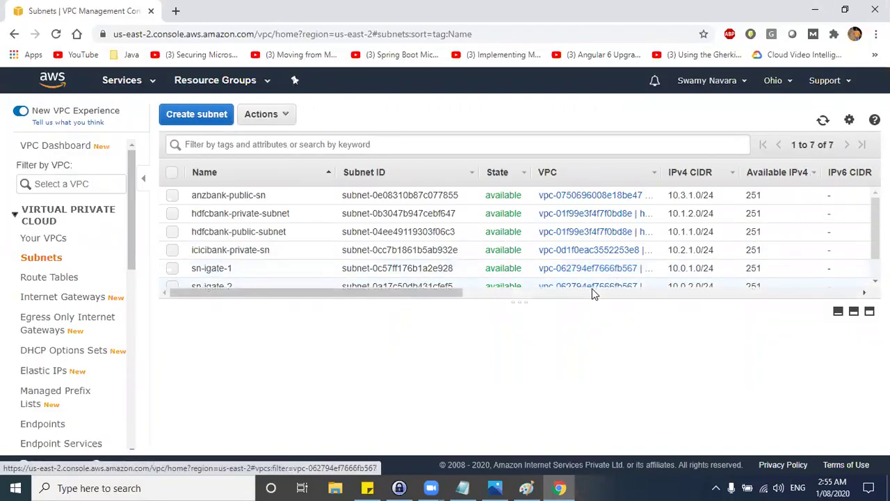
drag(269, 297, 269, 372)
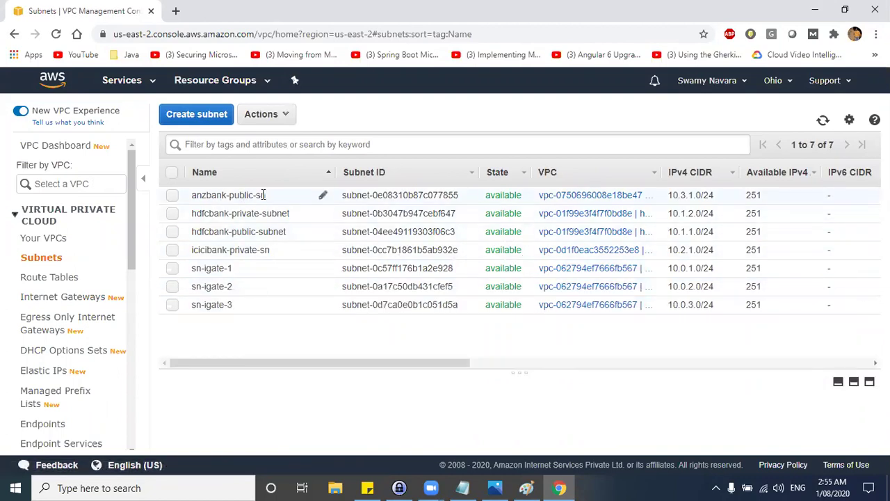
drag(268, 198, 190, 197)
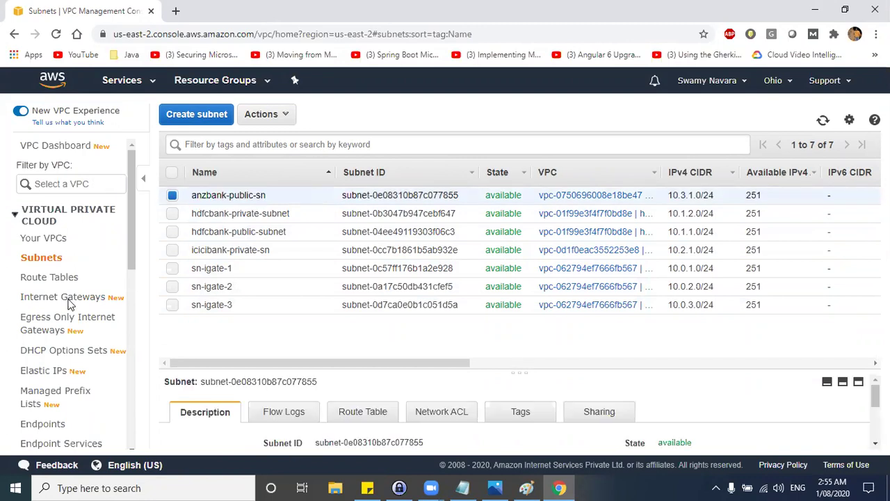
Step: Review the full list of route tables and check which AWS region is selected
click(70, 280)
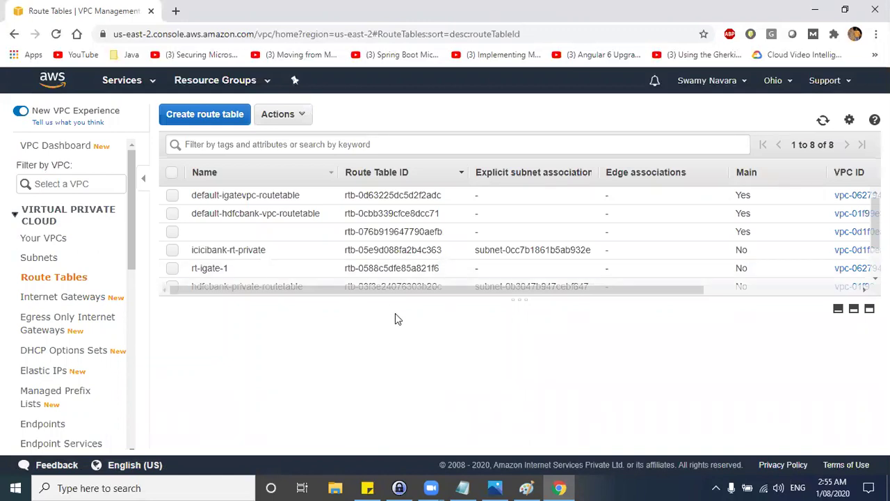
drag(395, 297, 394, 363)
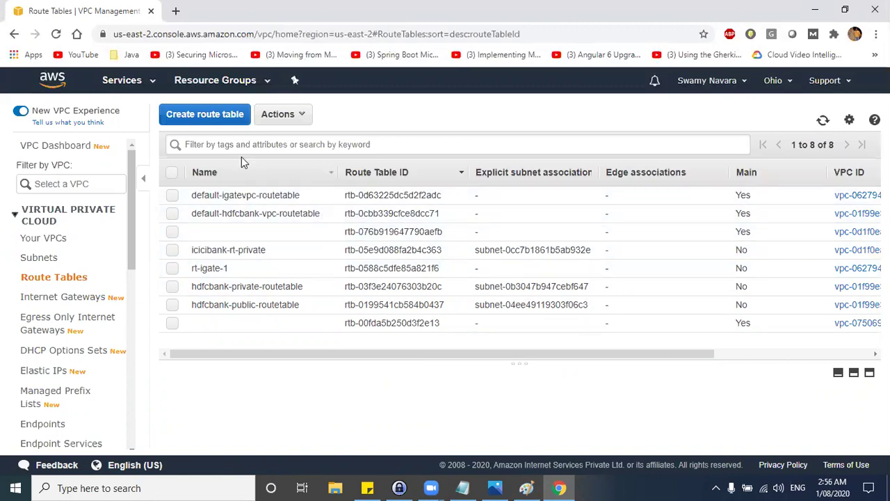
click(774, 81)
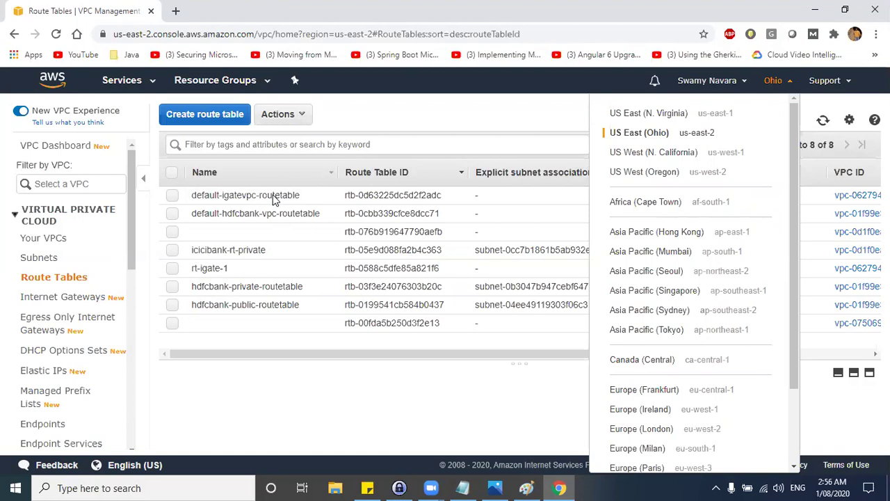
click(61, 265)
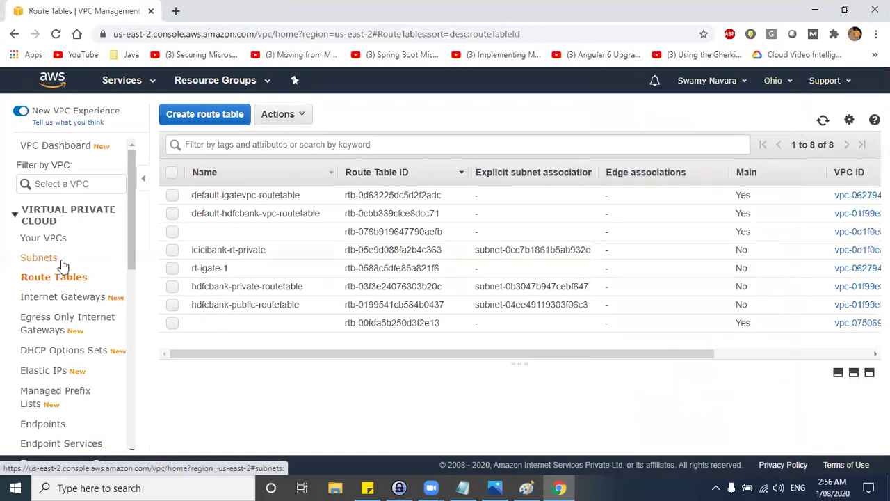
Step: Examine the description of the anzbank-public-sn subnet for its availability zone
click(62, 265)
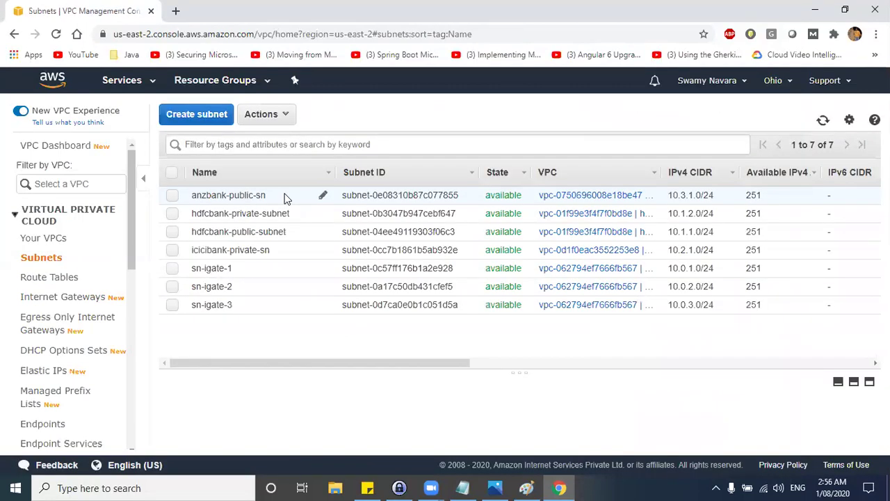
click(343, 195)
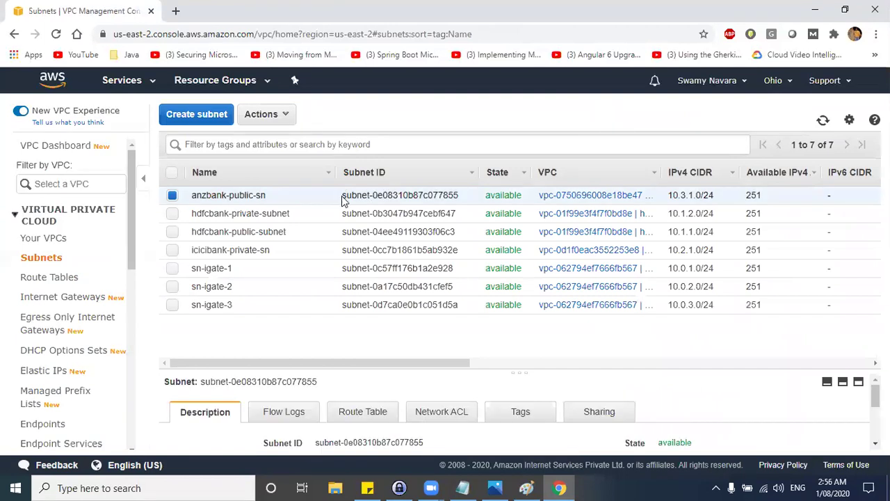
drag(411, 374, 424, 310)
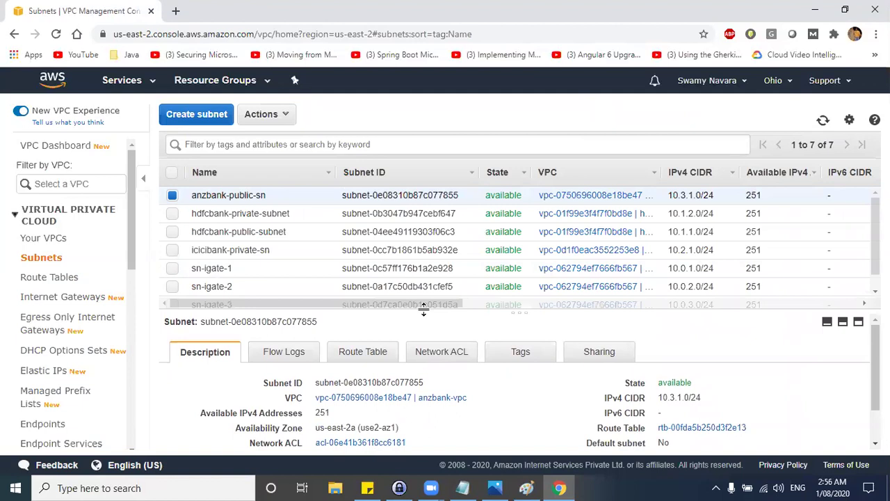
scroll(473, 399, down, 2)
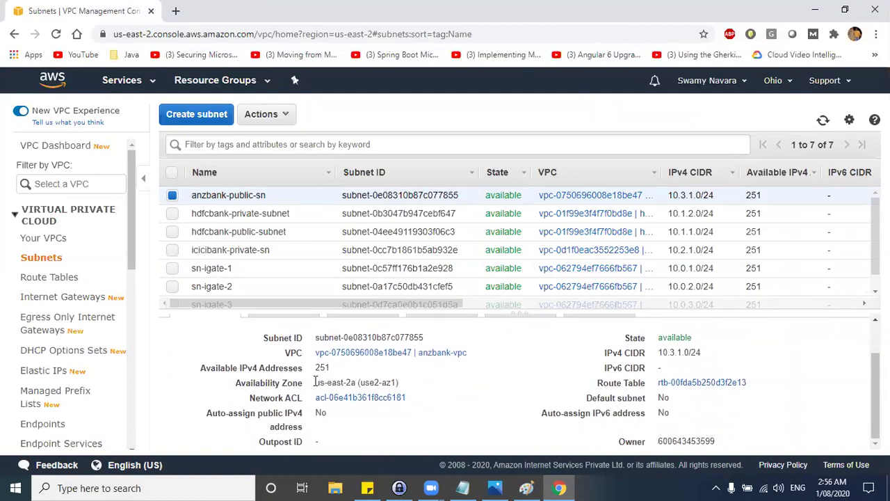
scroll(315, 382, up, 2)
drag(192, 196, 268, 198)
scroll(324, 389, down, 2)
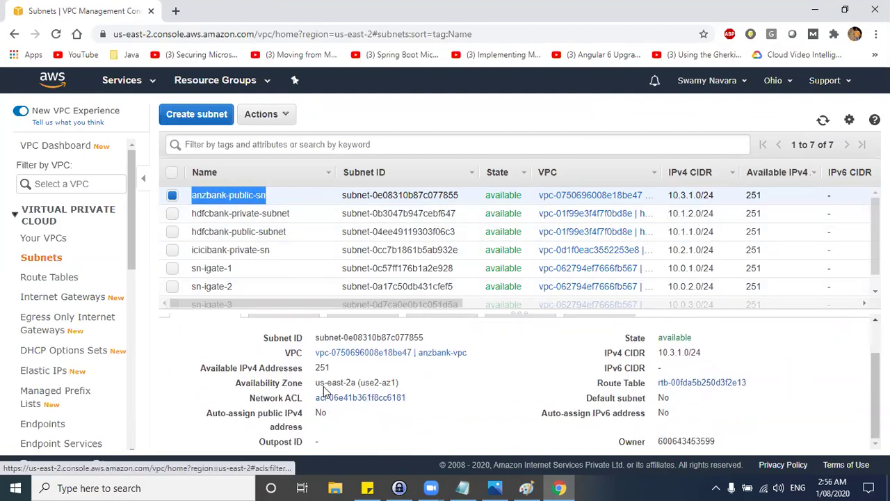
drag(317, 383, 361, 384)
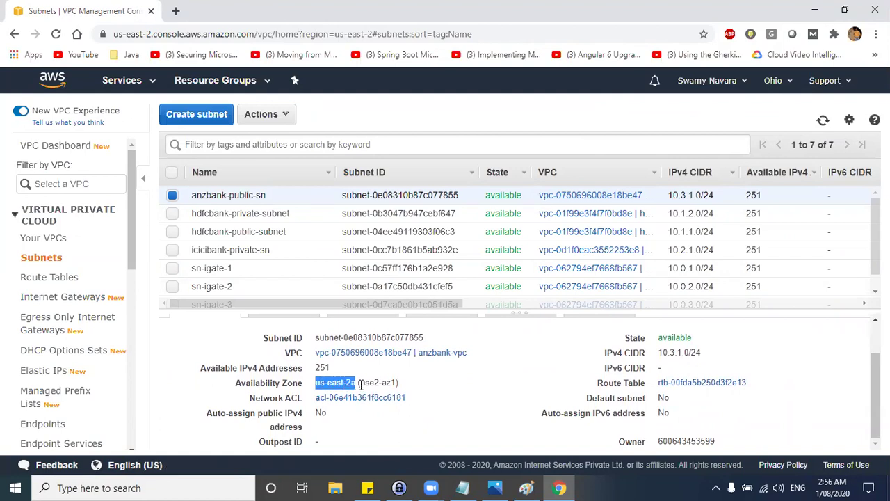
Step: Review the network diagram in Paint, and look through the available AWS regions back in Chrome
click(527, 488)
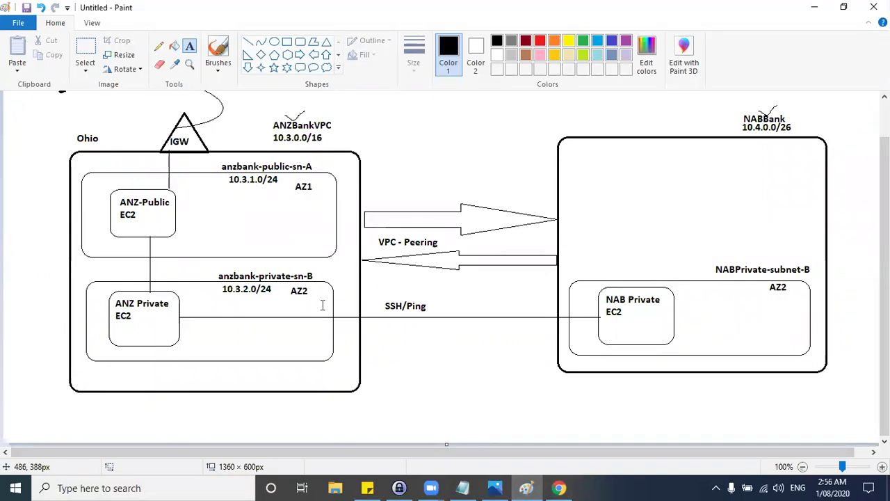
key(alt+Tab)
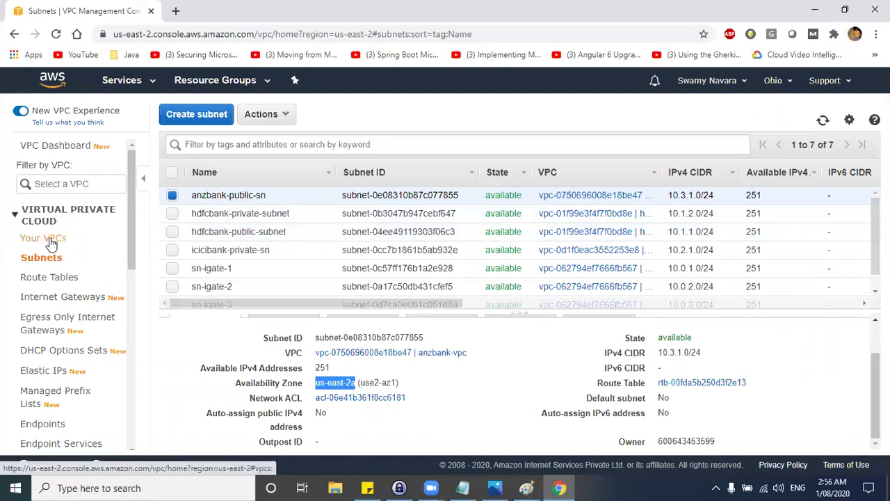
scroll(71, 296, down, 3)
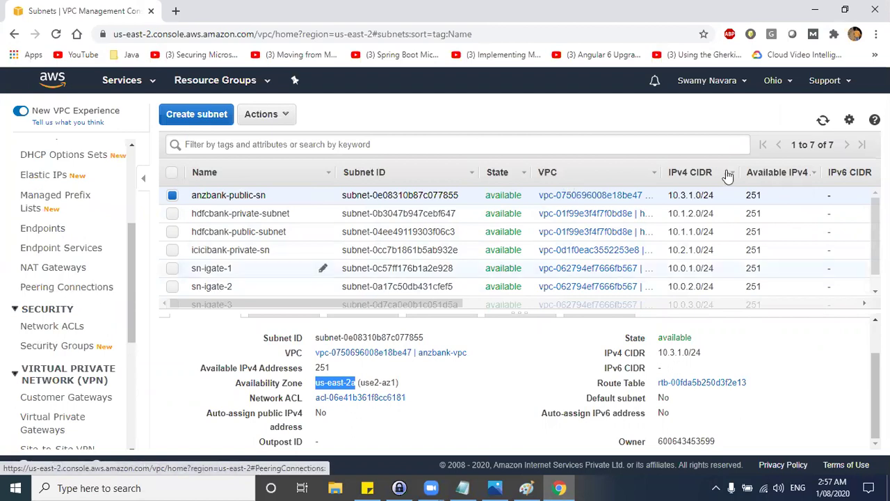
click(783, 81)
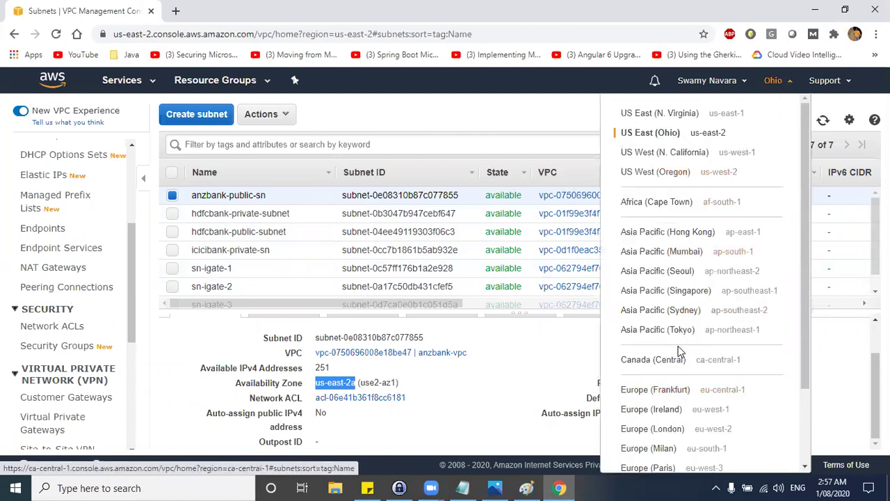
scroll(678, 352, down, 2)
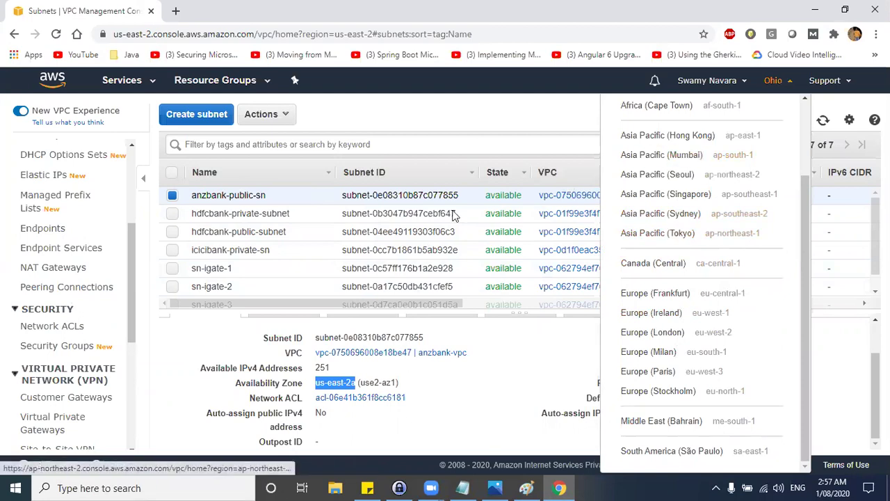
click(470, 106)
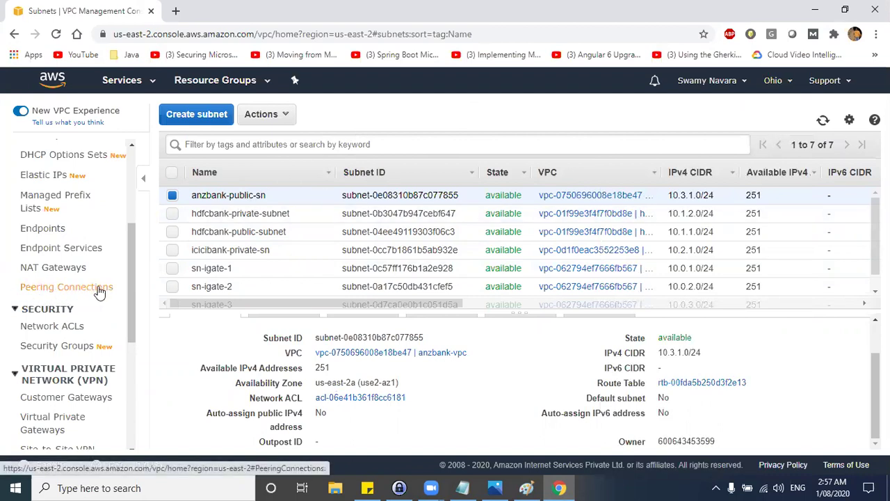
Step: Start a new route table named anzbank-public-rt and assign it to anzbank-vpc
scroll(97, 290, up, 2)
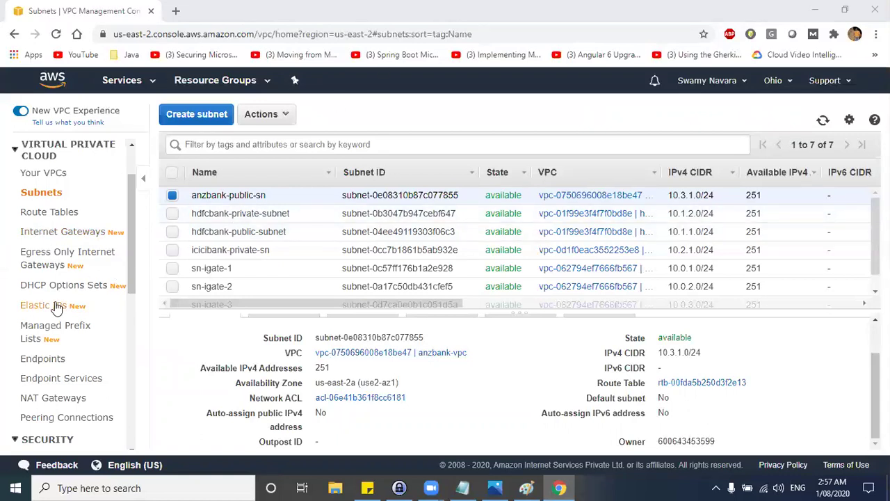
click(345, 103)
drag(270, 195, 194, 199)
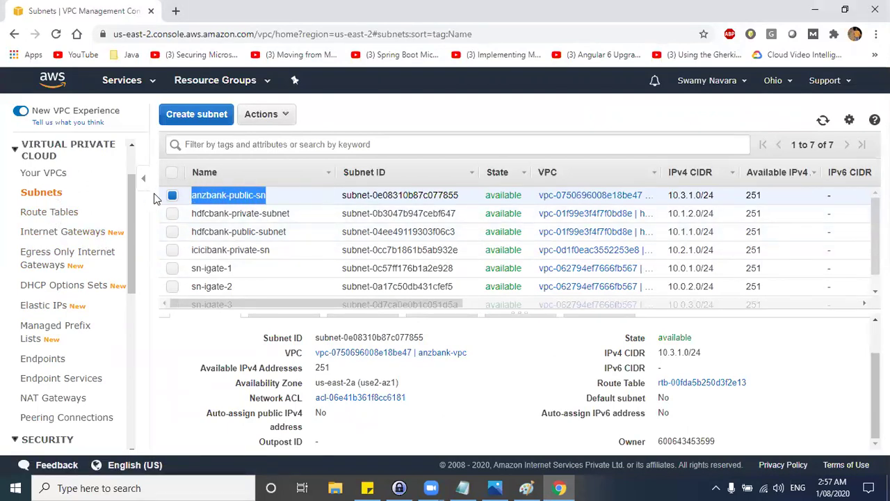
click(54, 217)
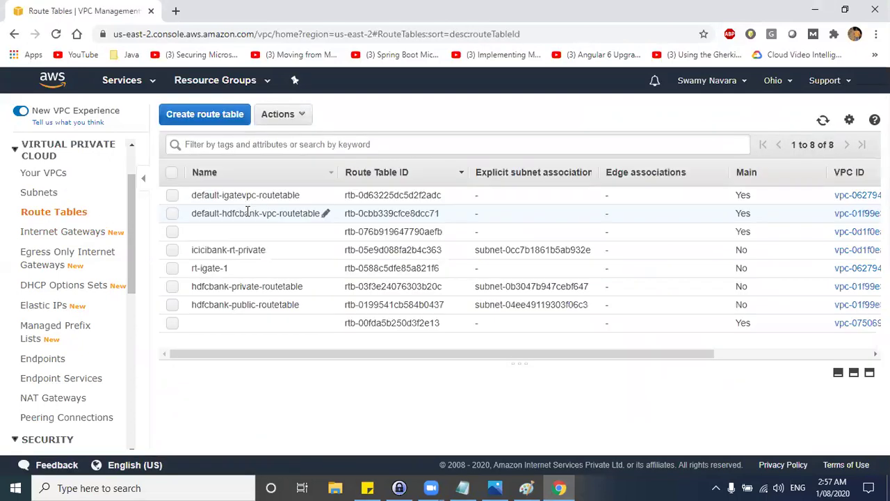
click(191, 115)
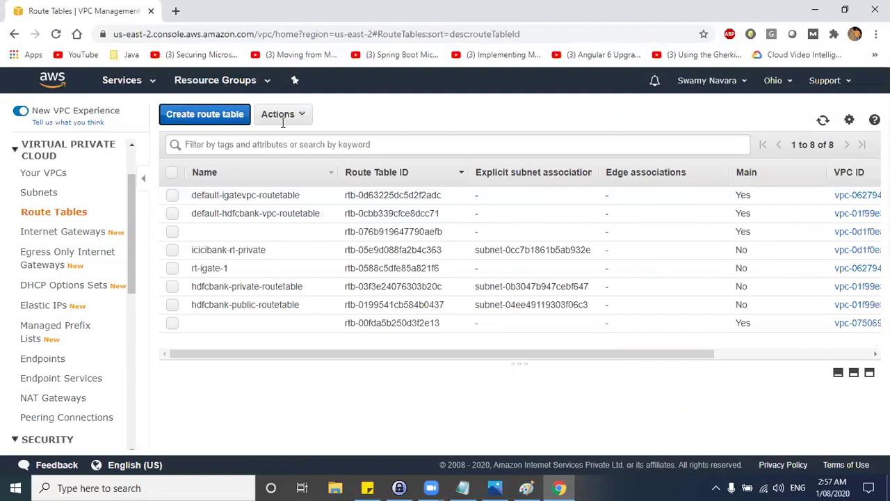
click(250, 204)
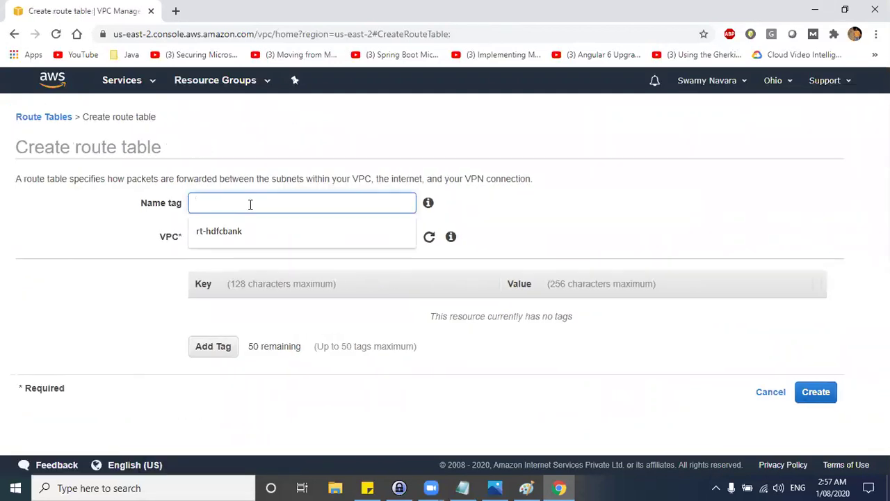
text(anzbank-public-rt)
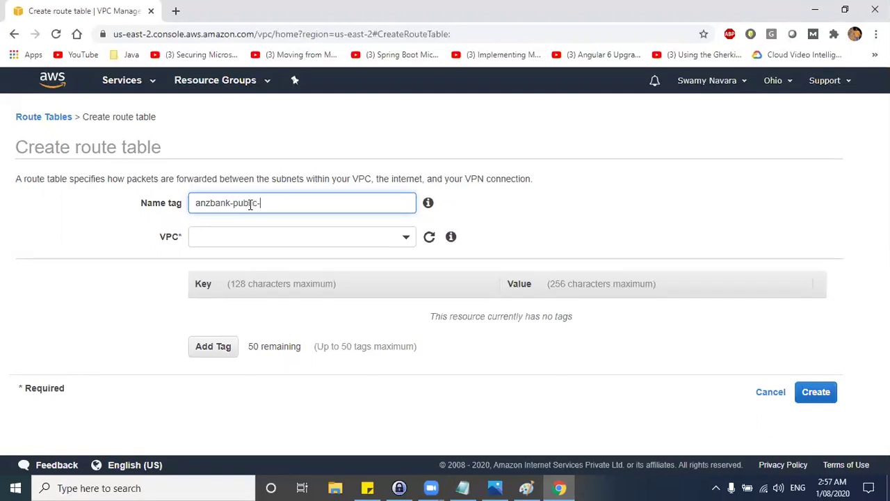
click(277, 236)
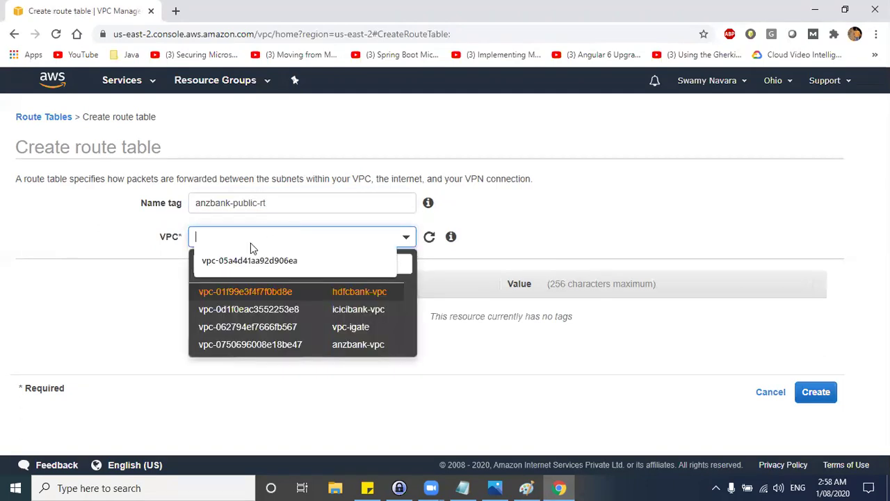
click(337, 345)
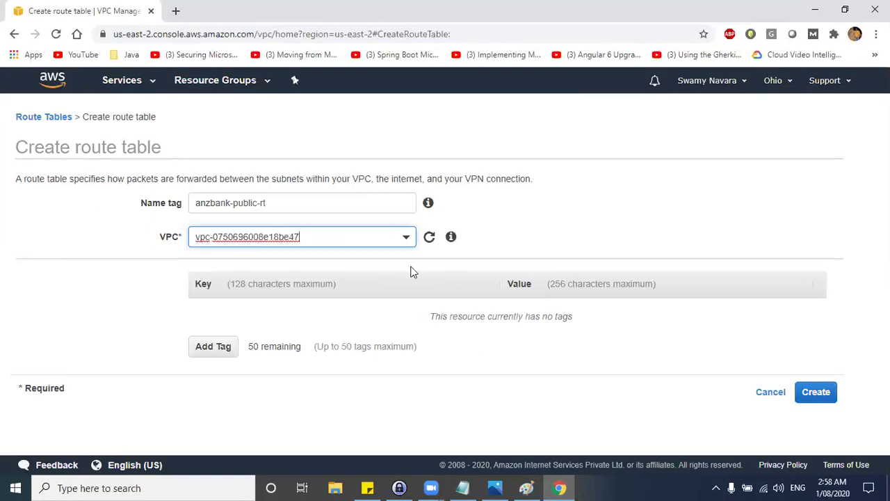
Step: Add a tag with key Name and value anzbank-public-rt, and create the route table
click(231, 343)
text(Name)
key(Tab)
text(a)
drag(284, 201, 157, 201)
key(ctrl+c)
click(591, 310)
key(BackSpace)
key(ctrl+v)
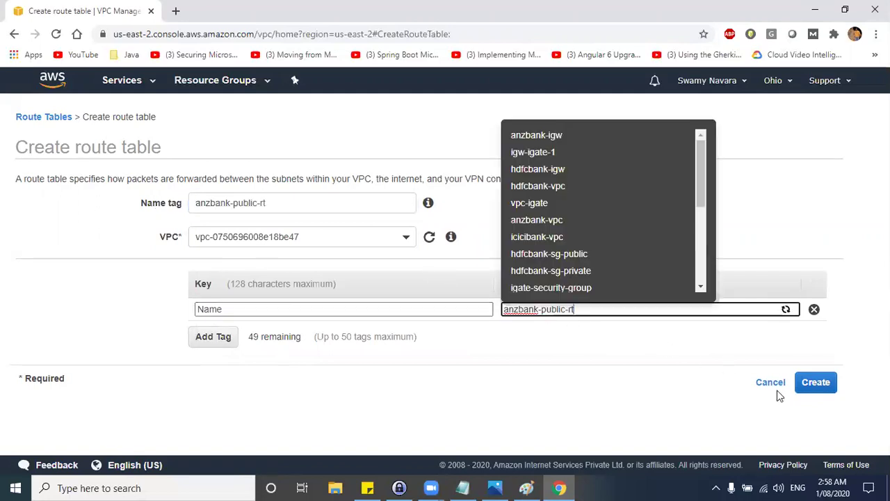
click(809, 381)
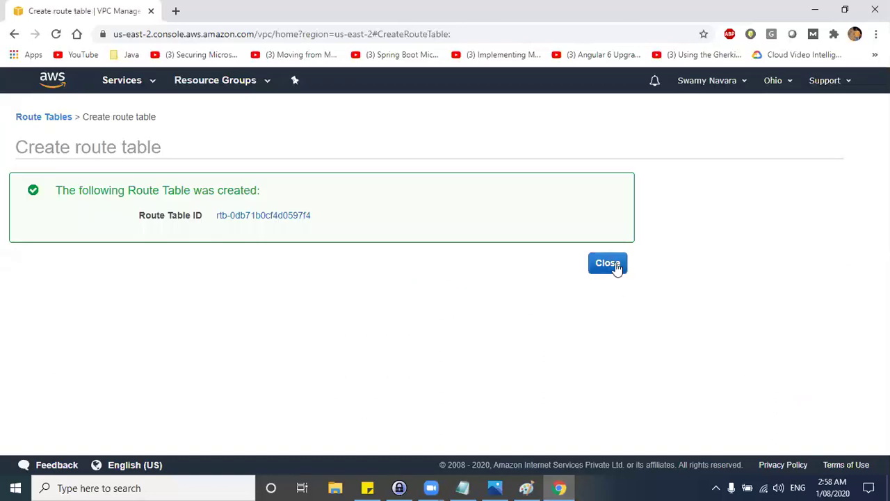
click(615, 267)
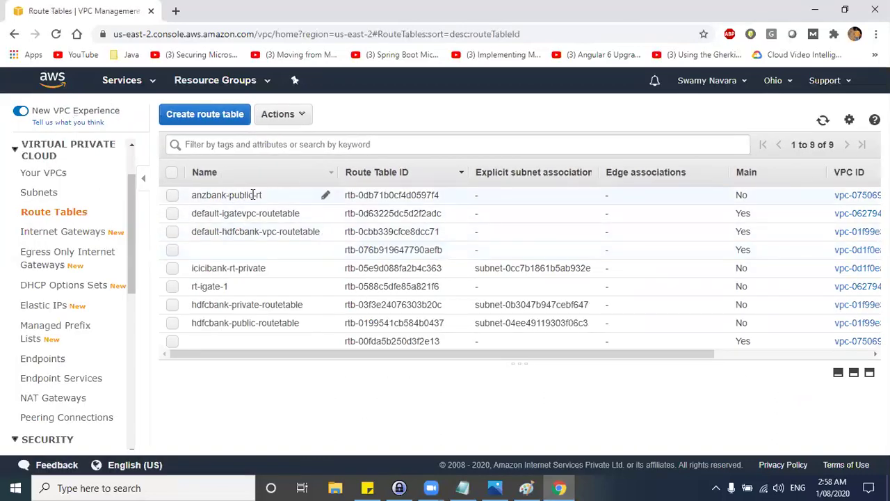
Step: Associate the 10.3.1.0/24 ANZ subnet with the anzbank-public-rt route table and save the association
drag(262, 195, 185, 200)
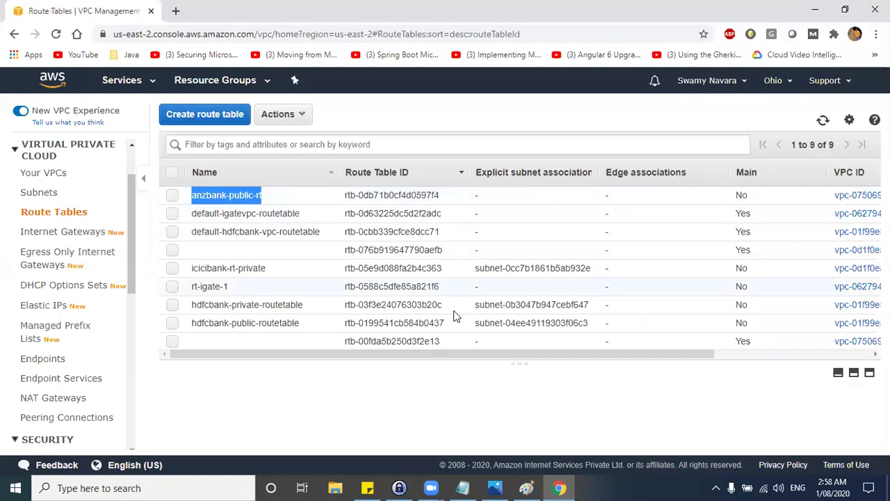
click(295, 201)
drag(380, 364, 383, 259)
click(383, 306)
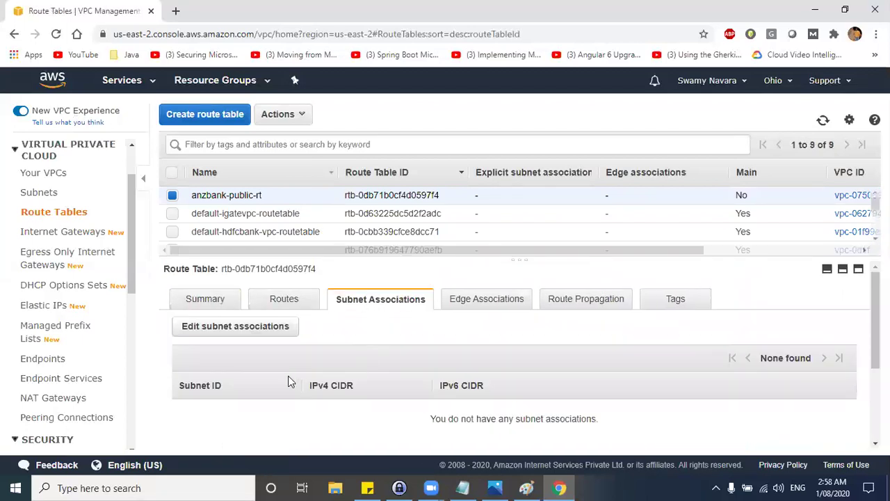
click(262, 328)
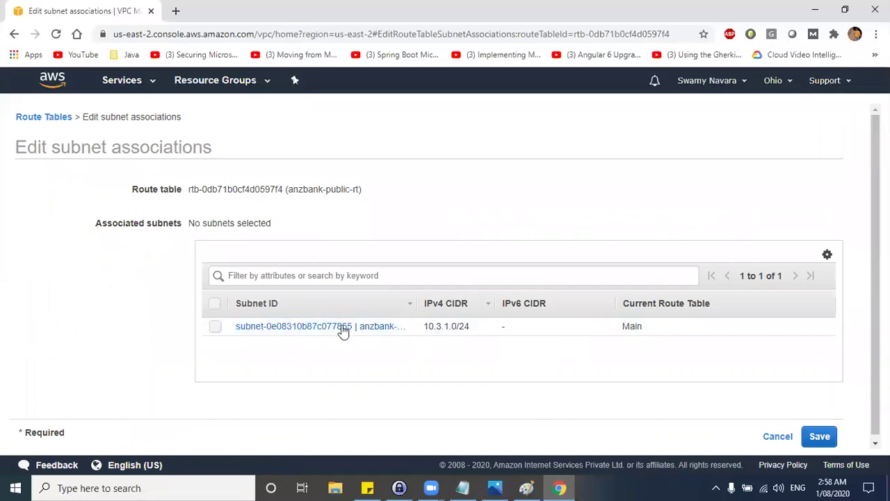
click(215, 327)
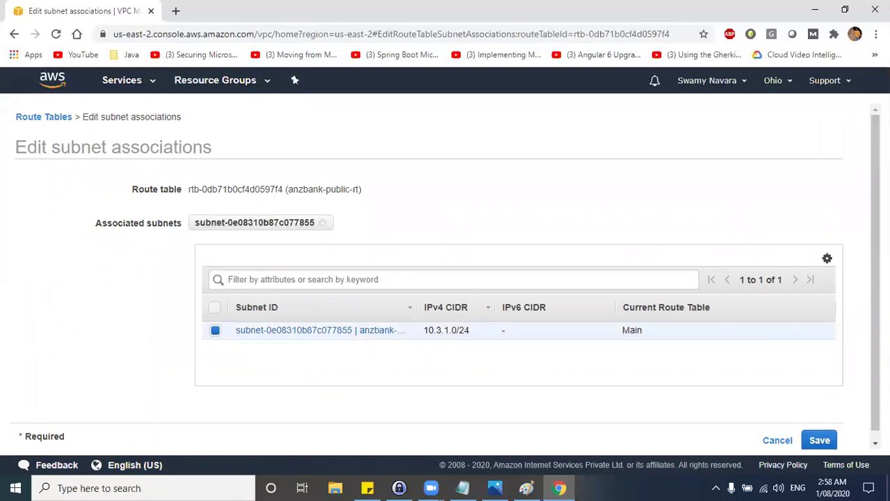
click(819, 442)
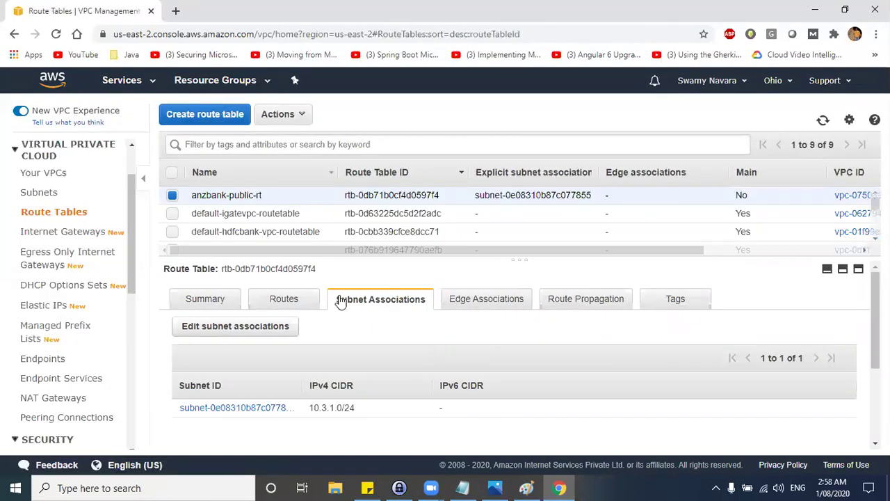
Step: Show the routes of anzbank-public-rt, and check the public subnet's internet gateway connection in the Paint diagram before returning to Chrome
click(287, 306)
key(alt+Tab)
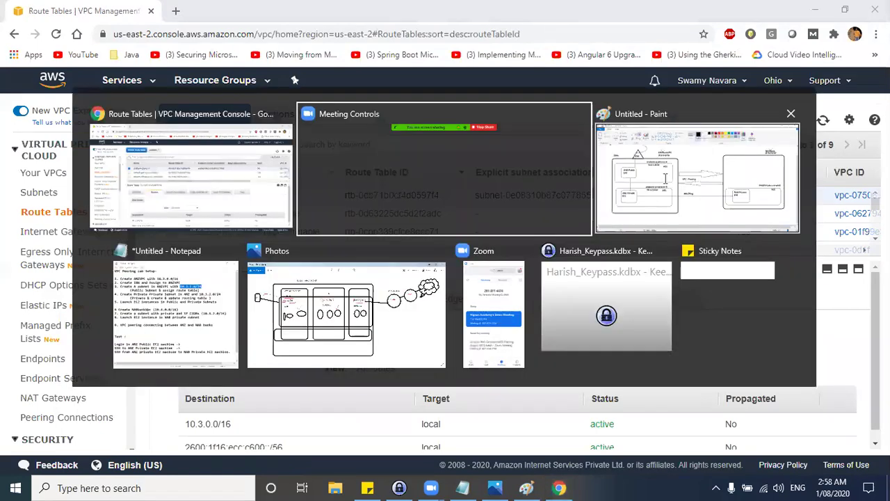
click(665, 179)
scroll(160, 140, up, 2)
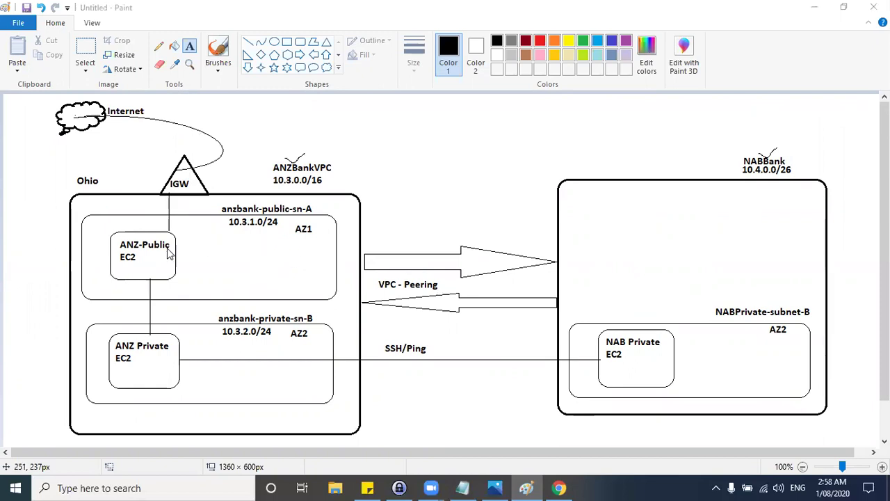
key(alt+Tab)
Step: Add a route to anzbank-public-rt with destination 0.0.0.0/0 and target anzbank-igw, and save the routes
scroll(237, 349, down, 1)
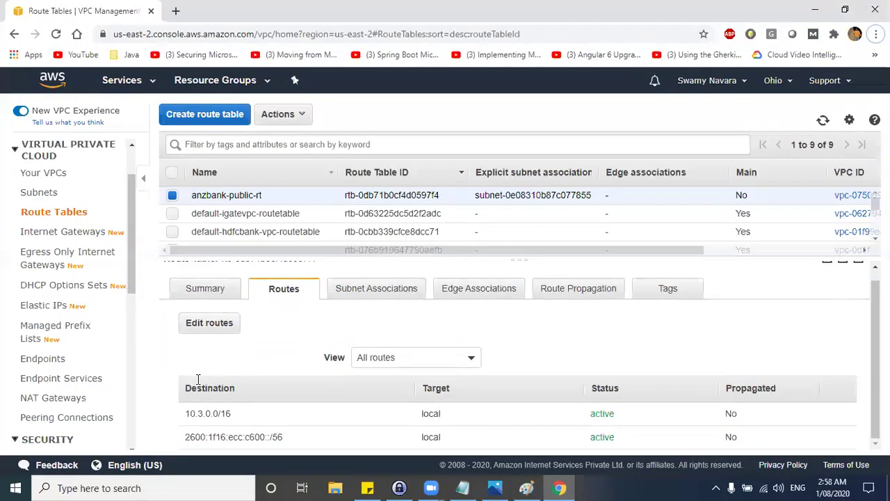
click(209, 323)
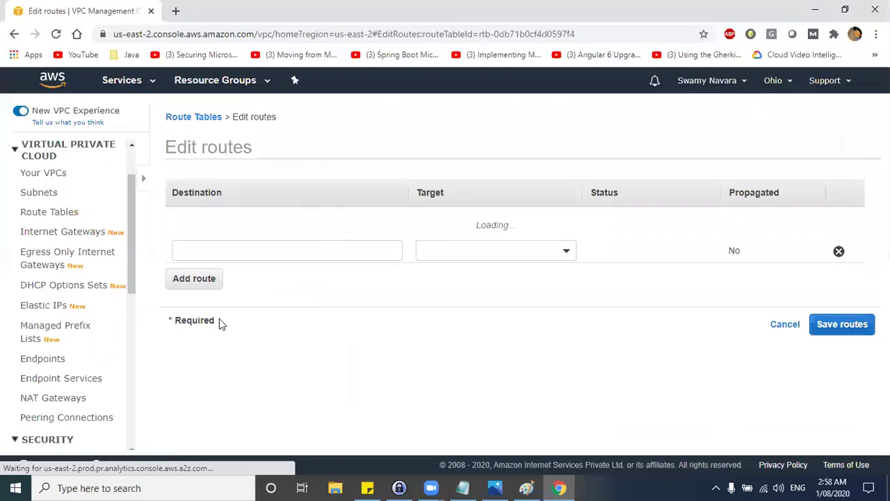
click(43, 267)
click(119, 268)
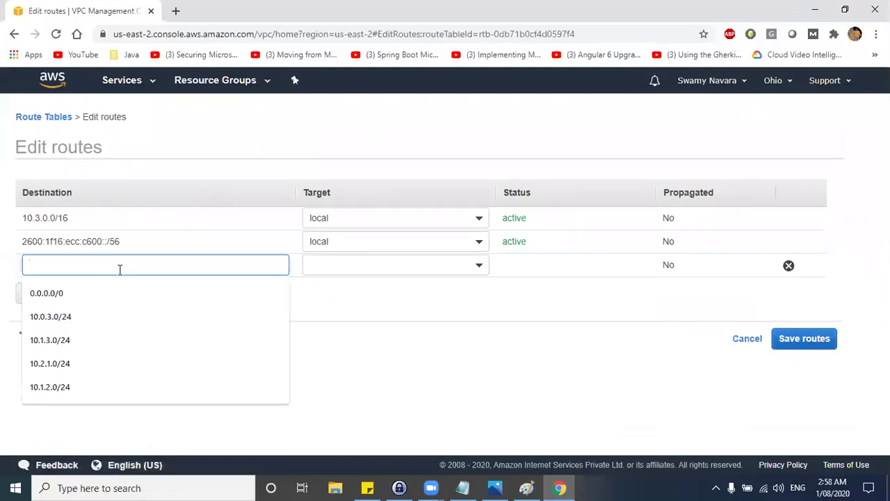
click(109, 298)
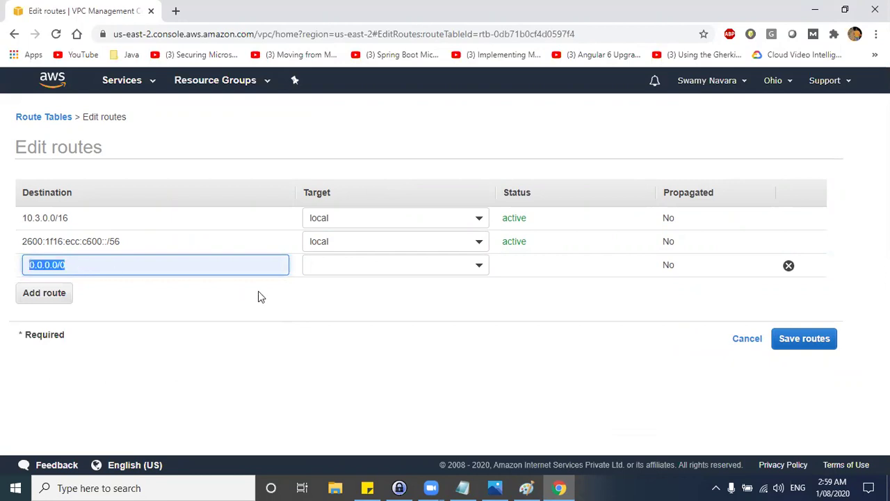
click(416, 269)
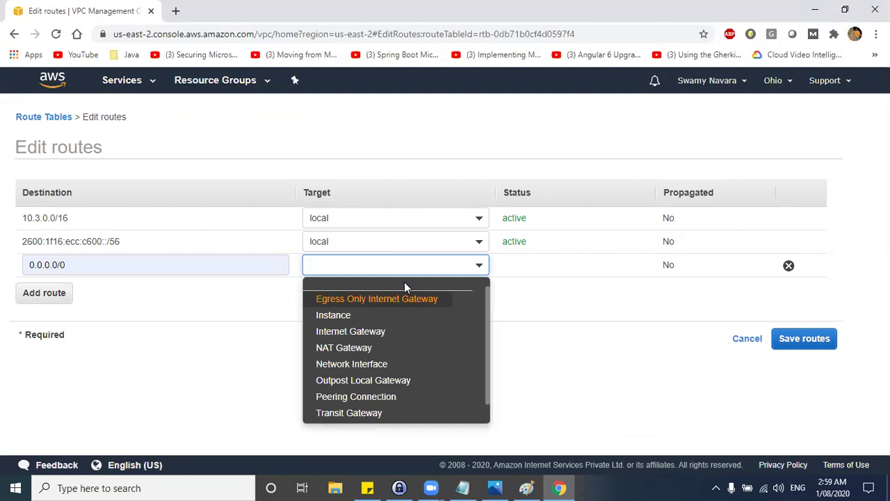
text(igw)
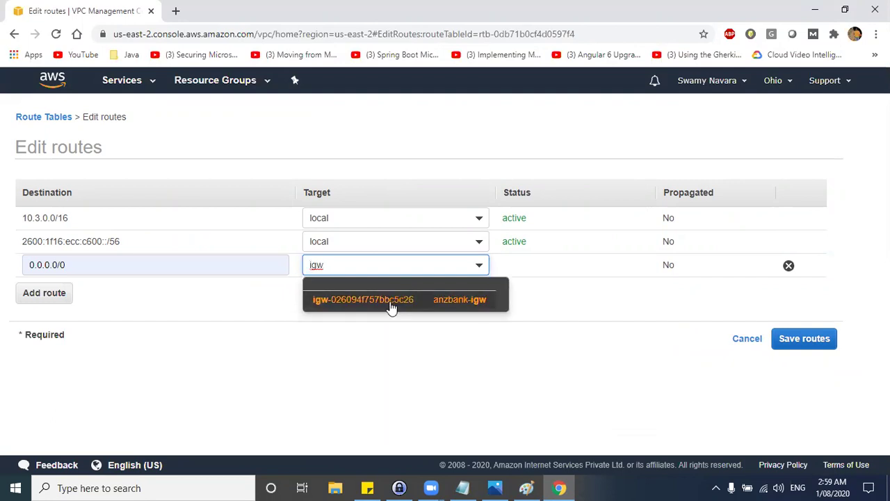
click(392, 300)
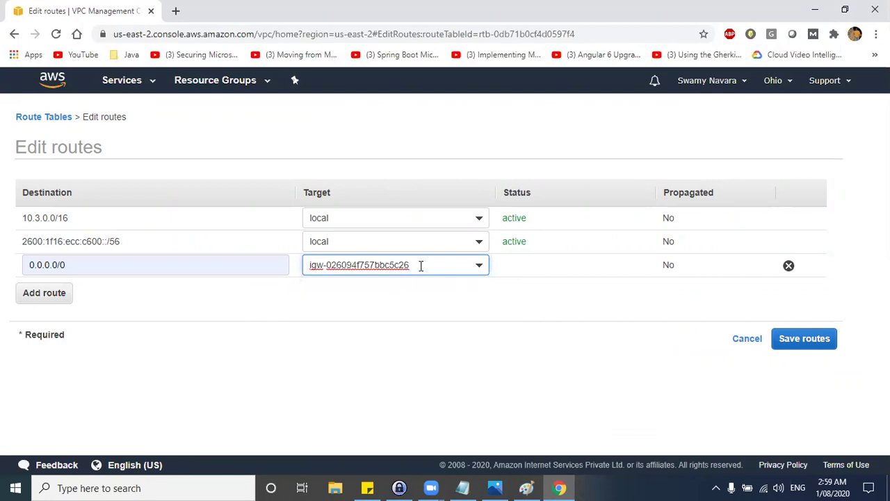
click(834, 341)
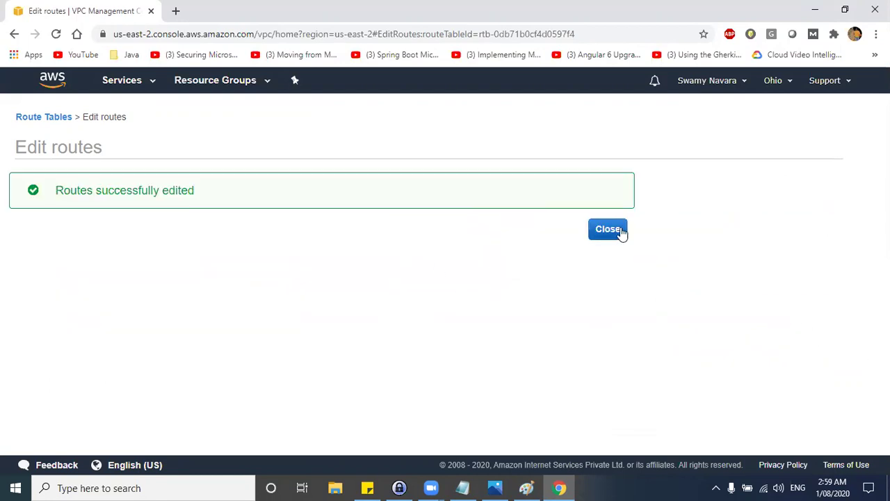
click(598, 230)
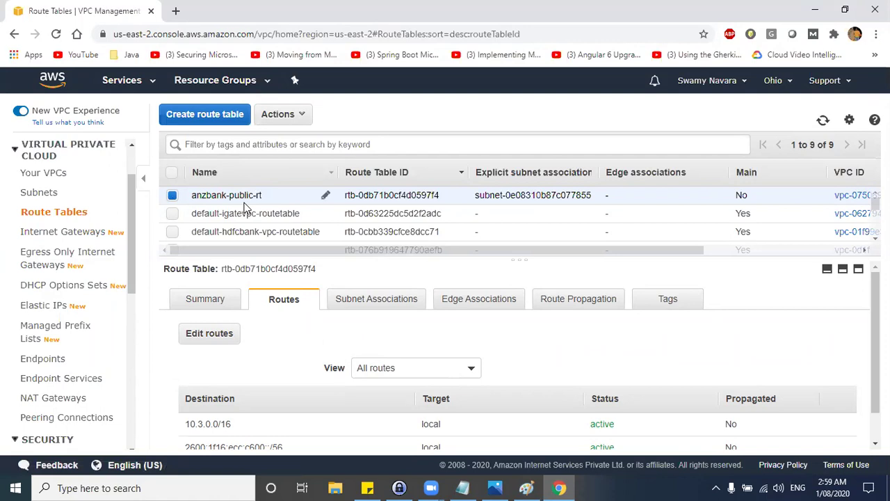
Step: Start a new subnet named anzbank-privatesn in anzbank-vpc, with availability zone us-east-2b
click(122, 194)
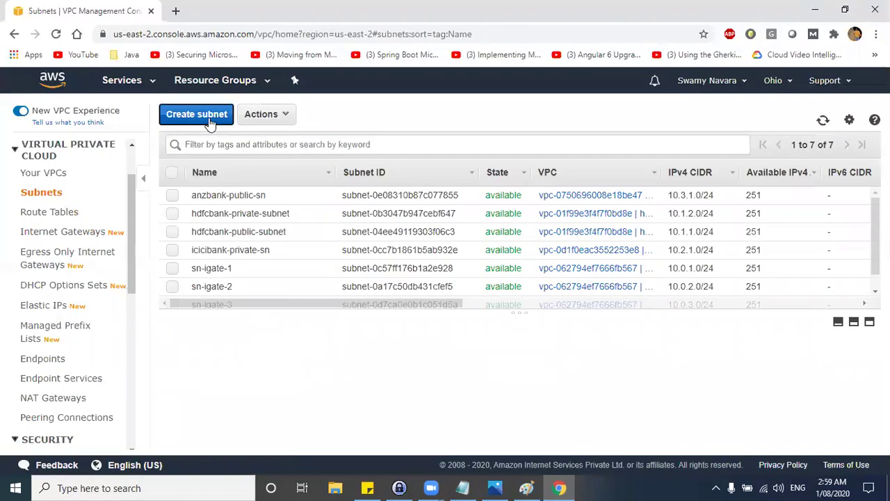
click(212, 118)
click(255, 220)
text(anz)
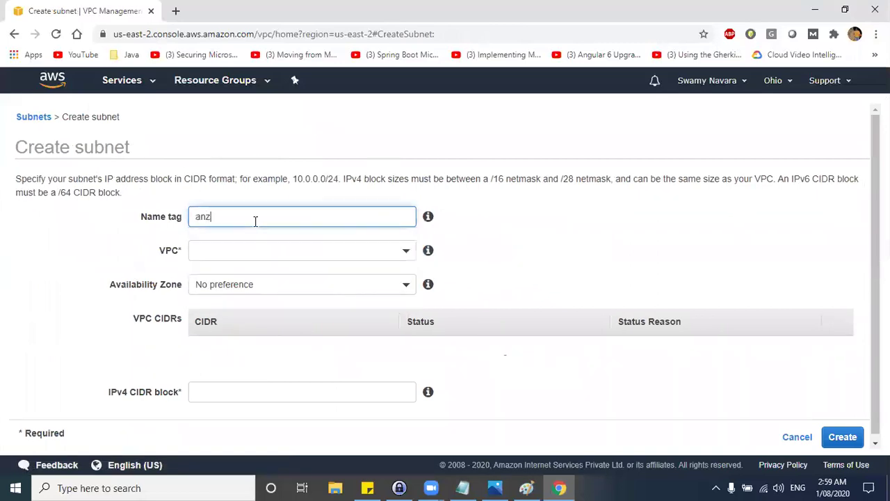
text(bank-privatesn)
click(218, 255)
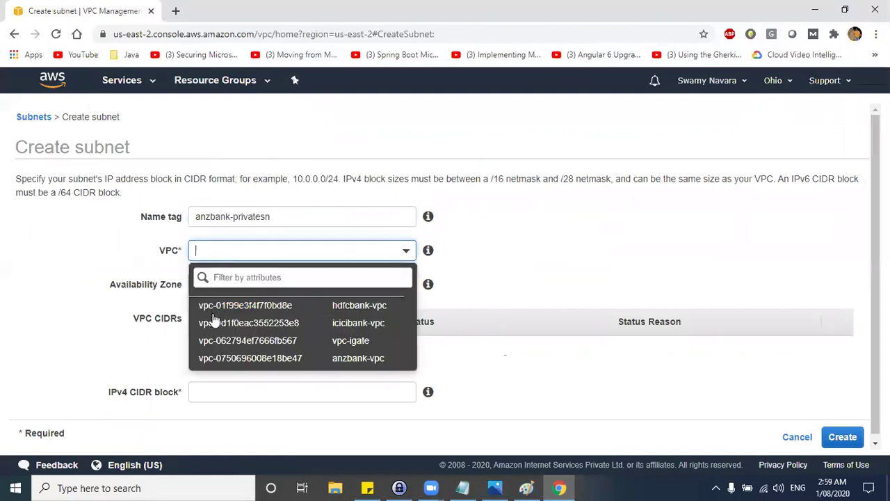
click(261, 358)
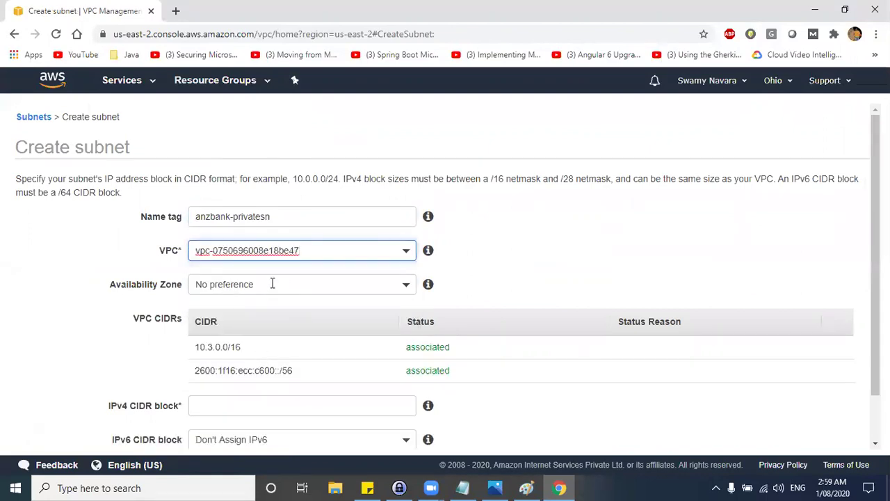
click(272, 284)
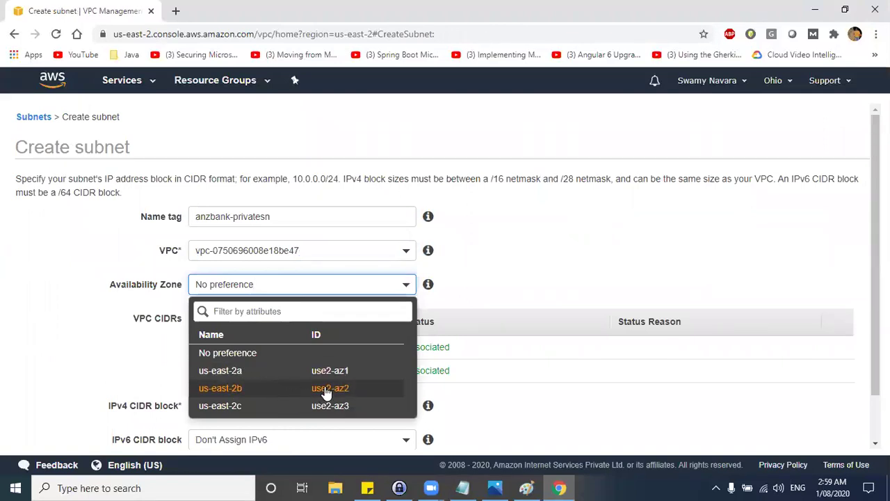
click(263, 391)
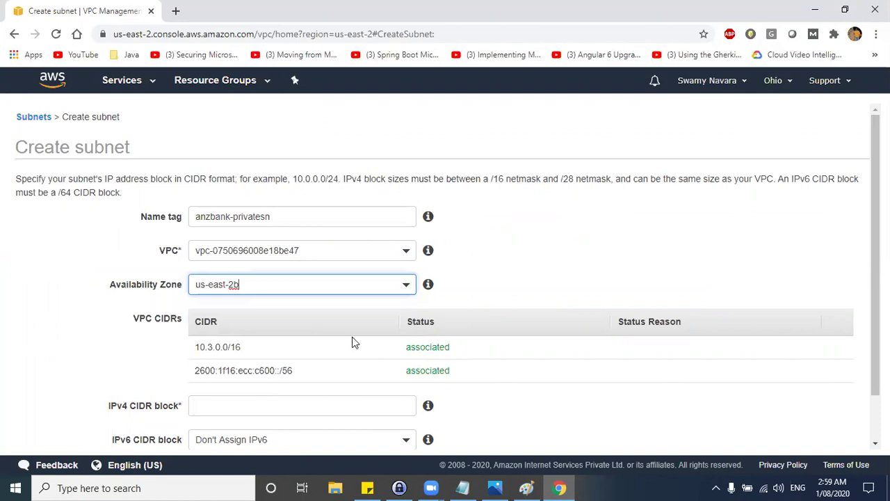
Step: Copy the ANZ private subnet's CIDR 10.3.2.0/24 from the Notepad lab plan and return to the subnet form in Chrome
scroll(286, 323, down, 1)
click(231, 403)
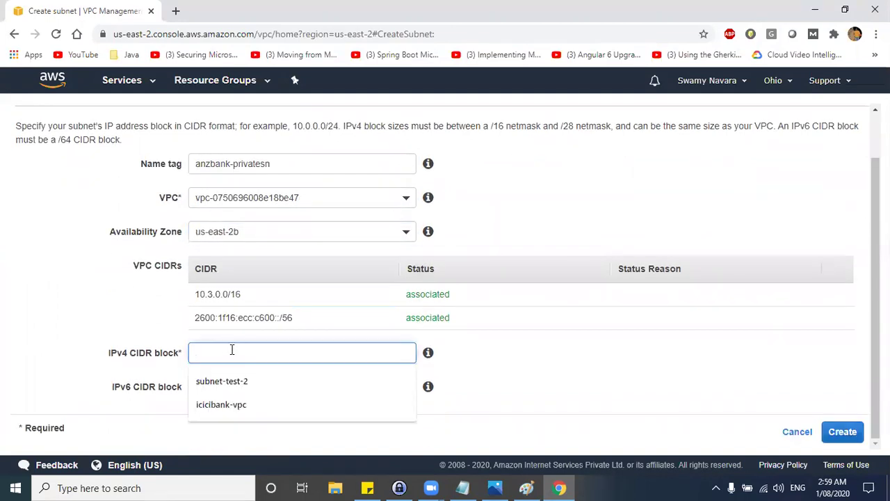
click(462, 488)
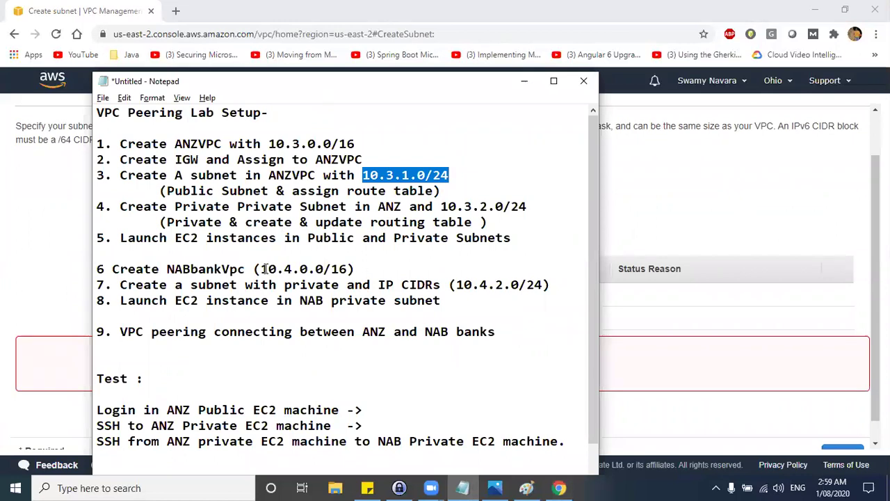
drag(440, 206, 538, 206)
key(ctrl+c)
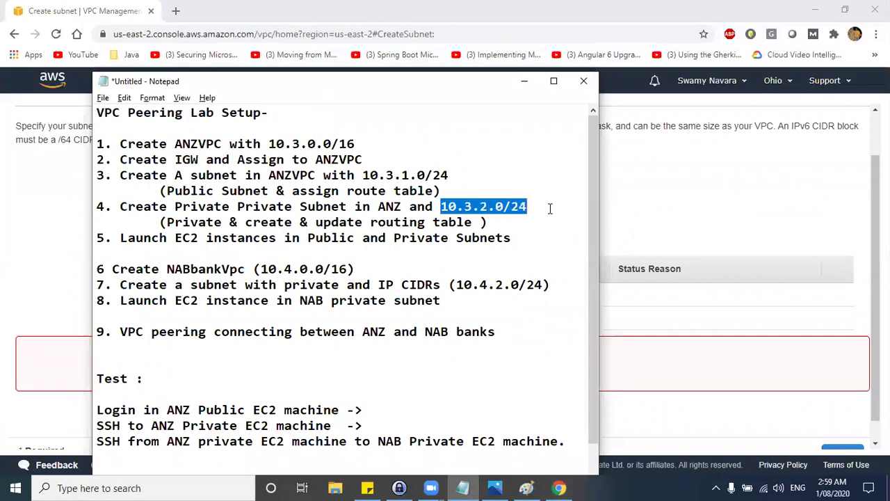
click(628, 205)
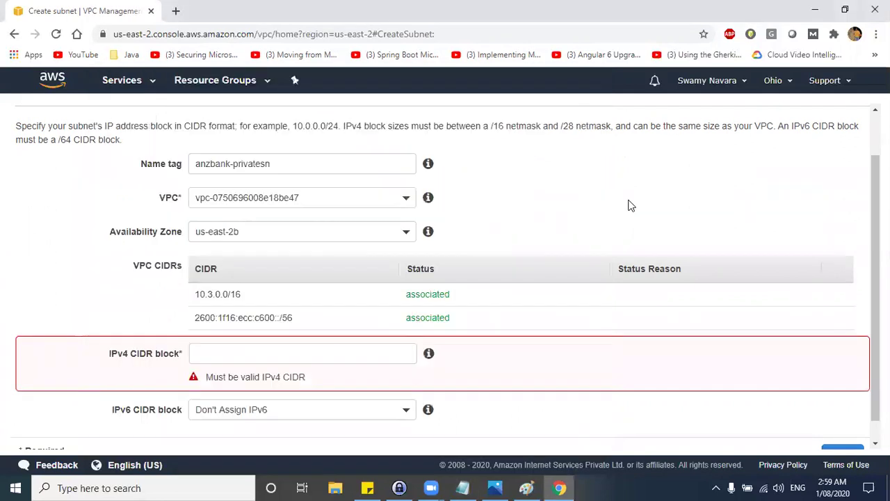
Step: Set the subnet's IPv4 CIDR block to 10.3.2.0/24, create it, and select anzbank-privatesn in the subnet list
click(230, 350)
key(ctrl+v)
click(540, 331)
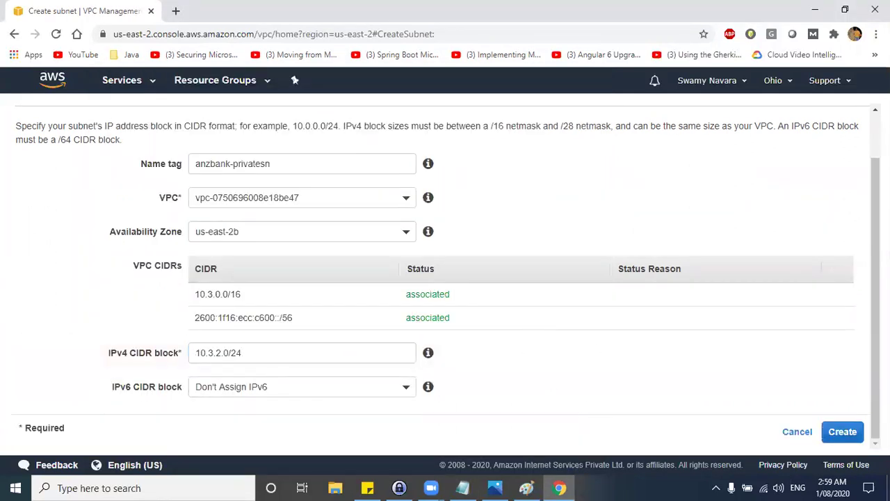
click(835, 431)
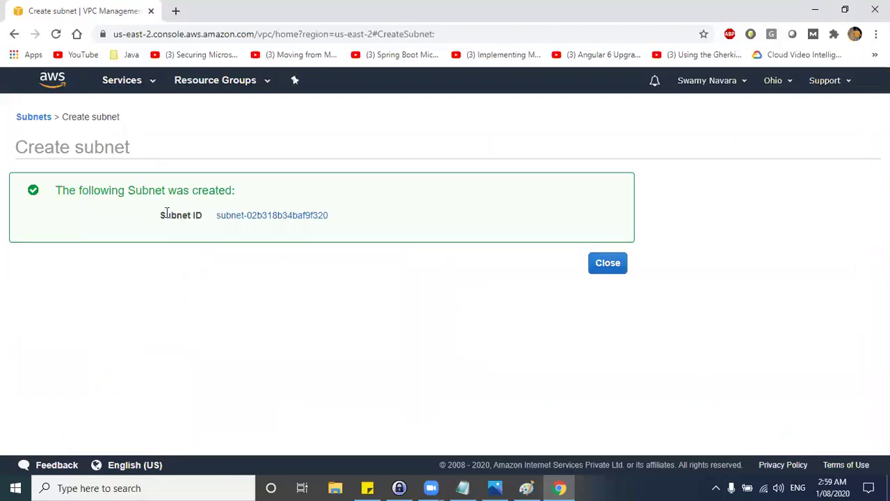
click(607, 263)
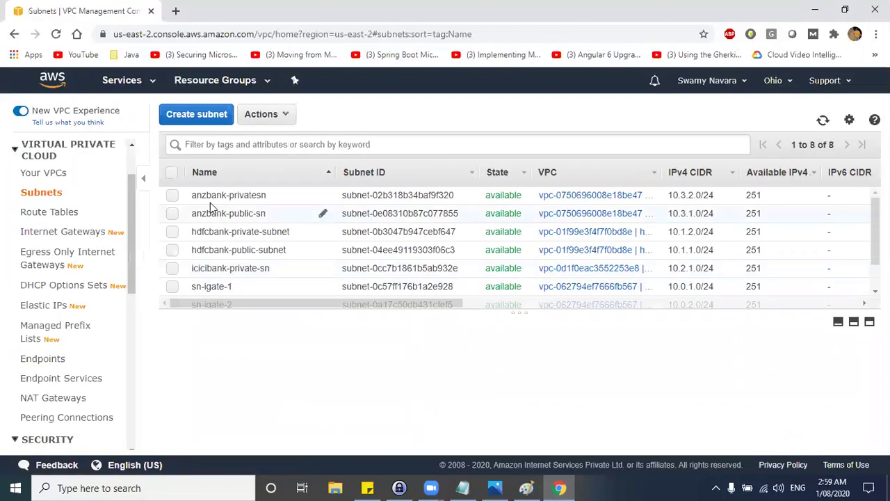
click(266, 198)
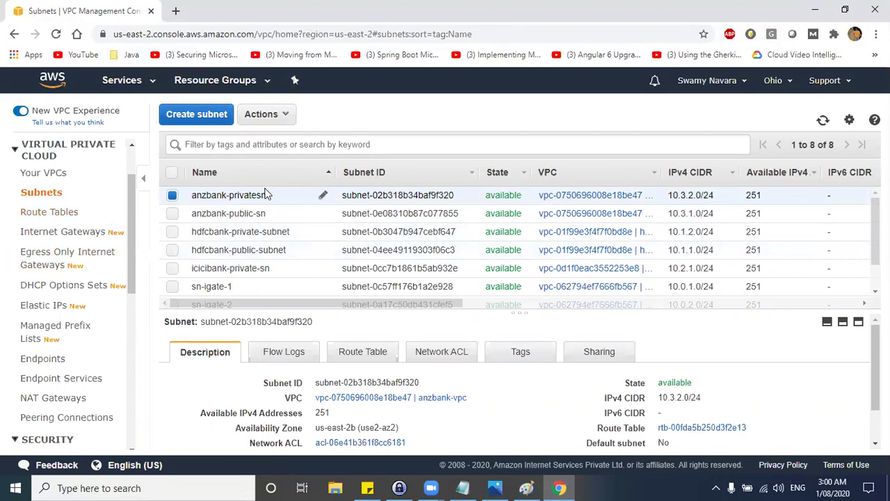
Step: Start a new route table and name it anzbank-private-rt
click(63, 216)
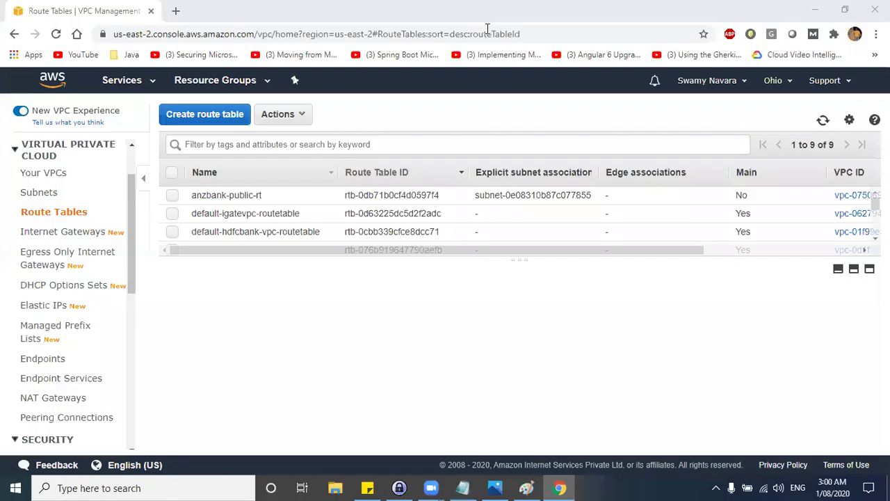
click(205, 114)
click(256, 201)
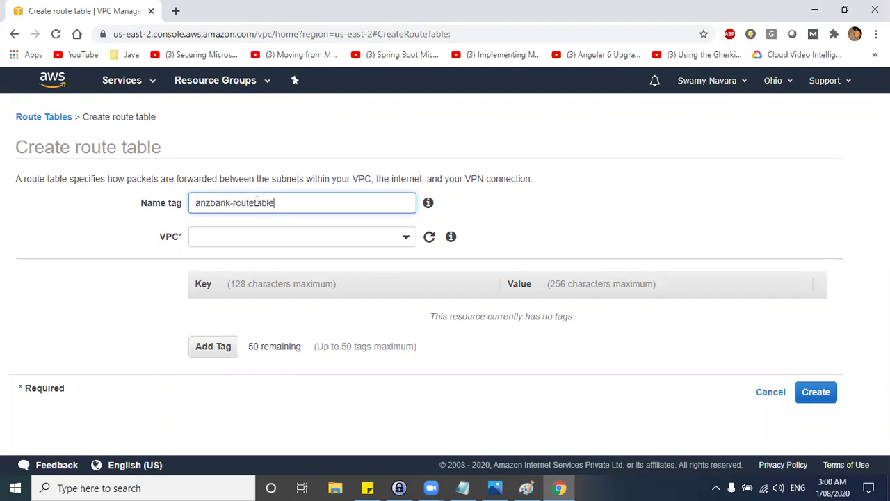
key(BackSpace)
key(BackSpace)
key(BackSpace)
key(BackSpace)
key(BackSpace)
text(-)
Step: Assign the new route table to anzbank-vpc and add a tag with the key Name
click(256, 237)
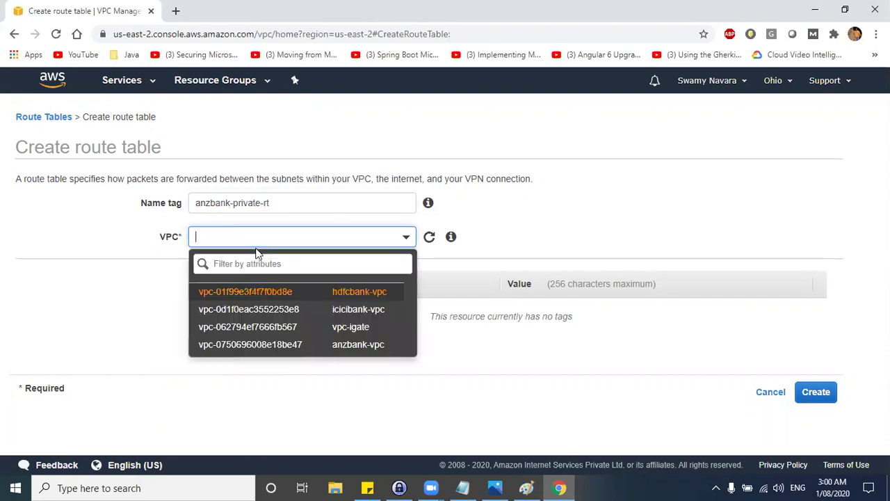
click(248, 346)
click(233, 345)
click(261, 311)
key(Down)
key(Return)
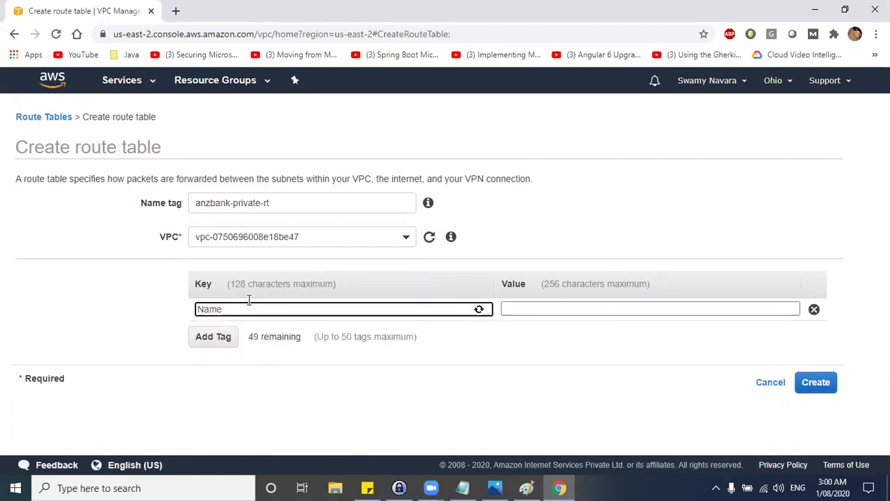
Step: Set the Name tag's value to anzbank-private-rt by copying the name tag, and create the route table
triple_click(249, 204)
key(ctrl+c)
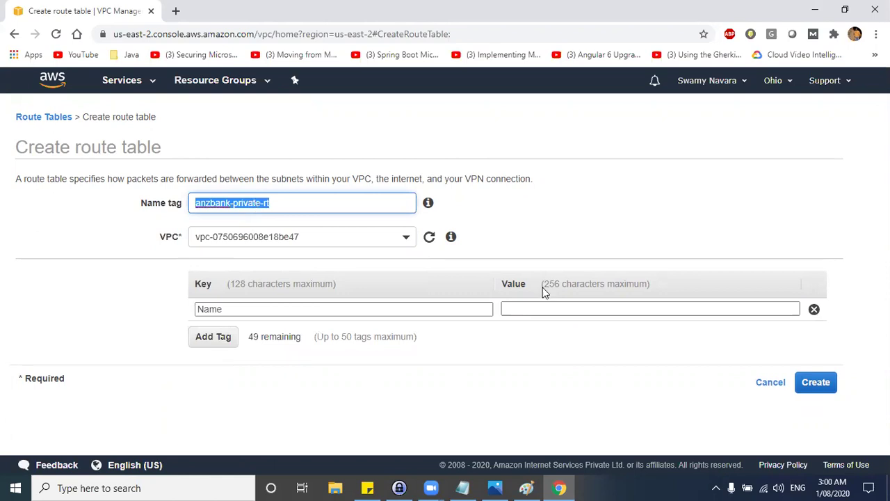
click(561, 306)
key(ctrl+v)
click(814, 383)
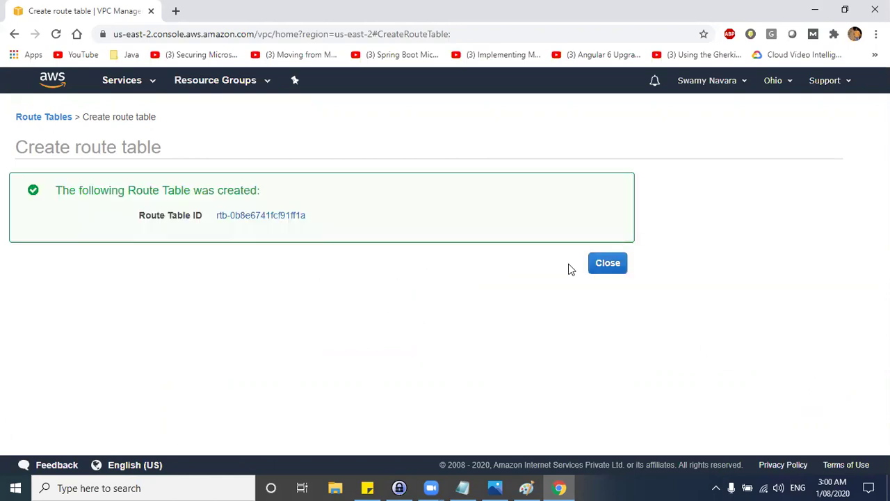
click(613, 264)
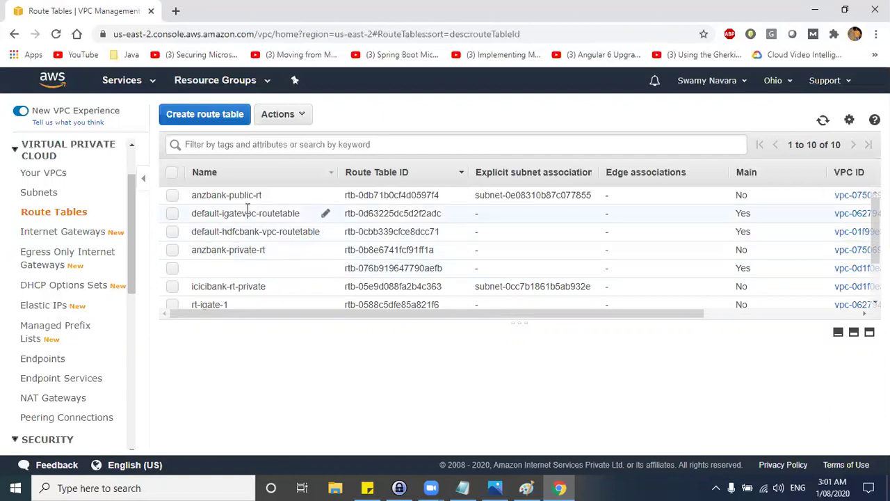
Step: Show the subnet associations of anzbank-private-rt and widen the subnet ID column to read the unassociated subnet's full name
click(240, 252)
click(375, 365)
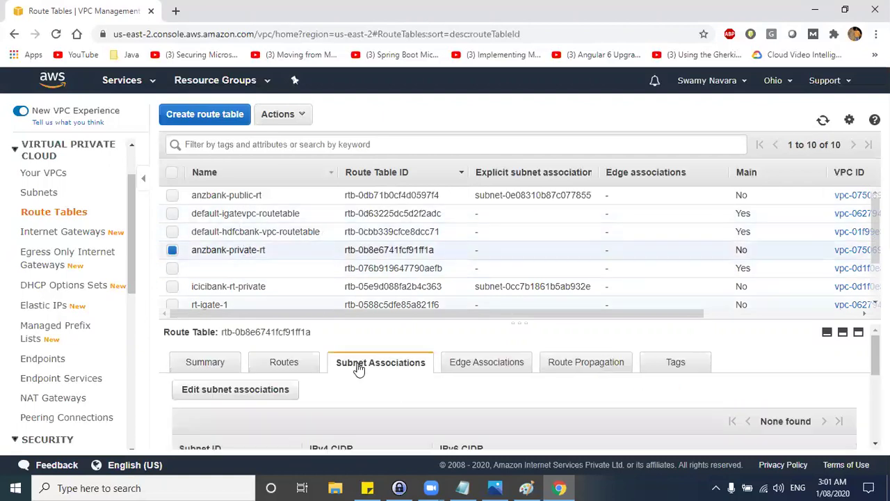
scroll(288, 386, down, 3)
scroll(262, 382, down, 3)
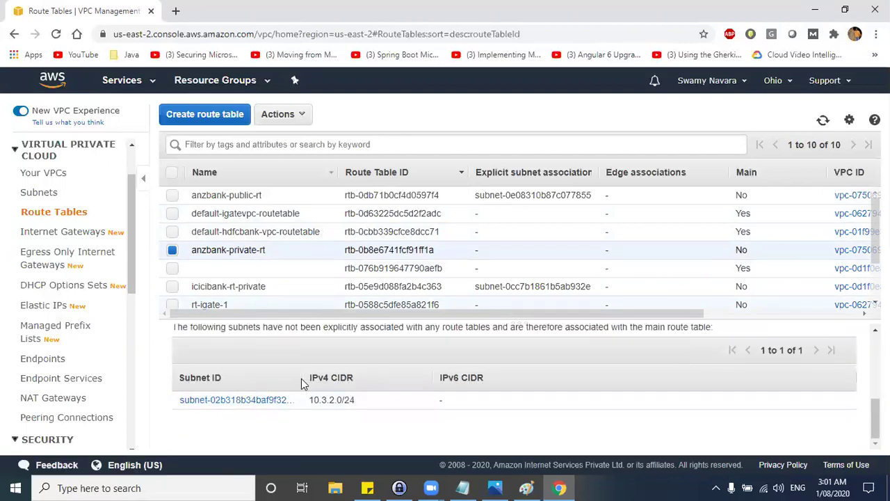
drag(301, 379, 400, 383)
scroll(331, 384, up, 5)
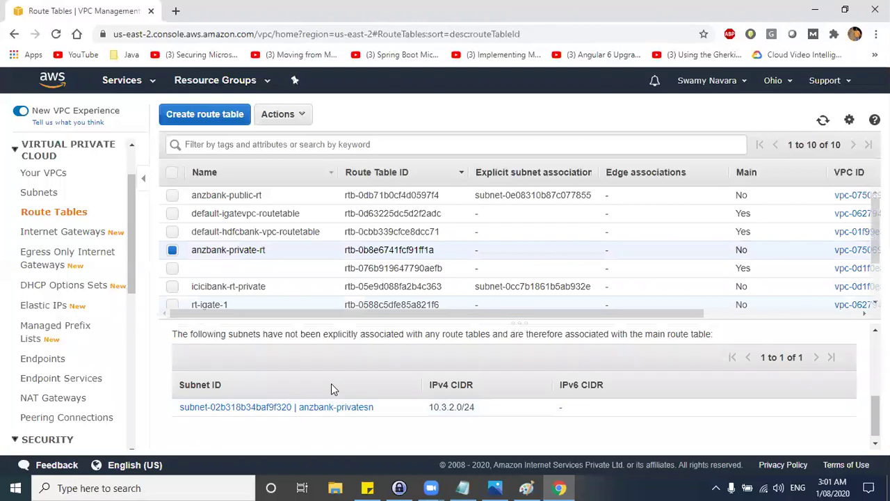
scroll(314, 373, up, 3)
Step: Associate the anzbank-privatesn subnet (10.3.2.0/24) with anzbank-private-rt and save the association
click(222, 389)
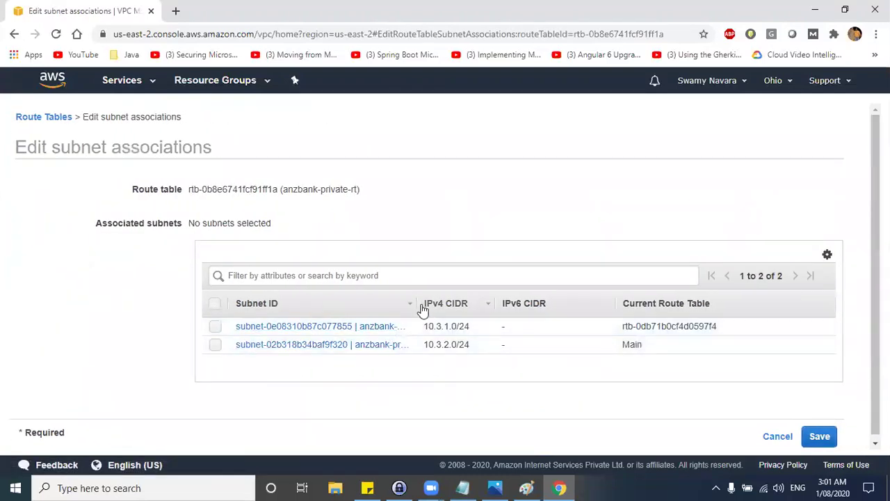
double_click(416, 303)
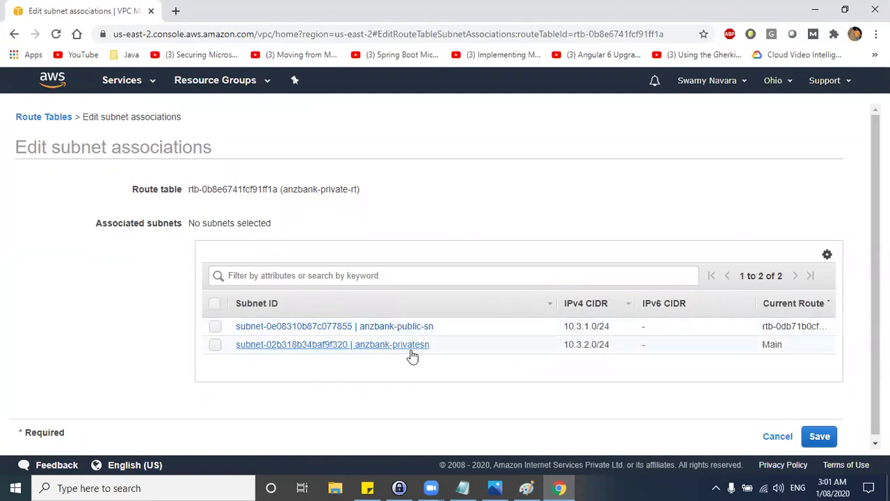
click(214, 345)
click(824, 440)
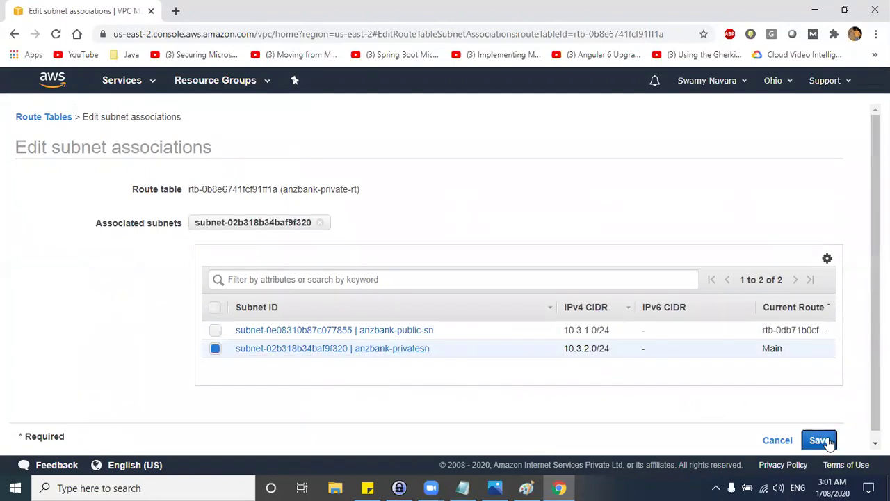
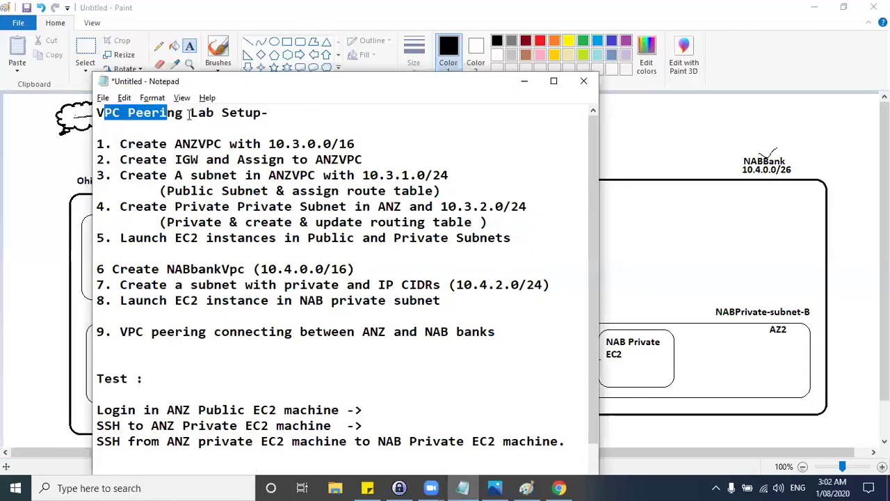
Step: Review the VPC peering diagram in Paint, and return to Chrome to reopen the route table list
key(alt+Tab)
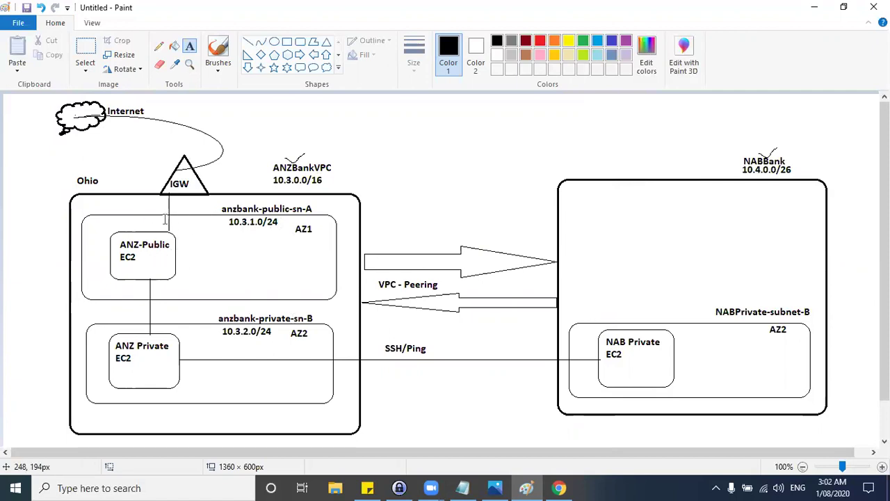
key(alt+Tab)
click(470, 187)
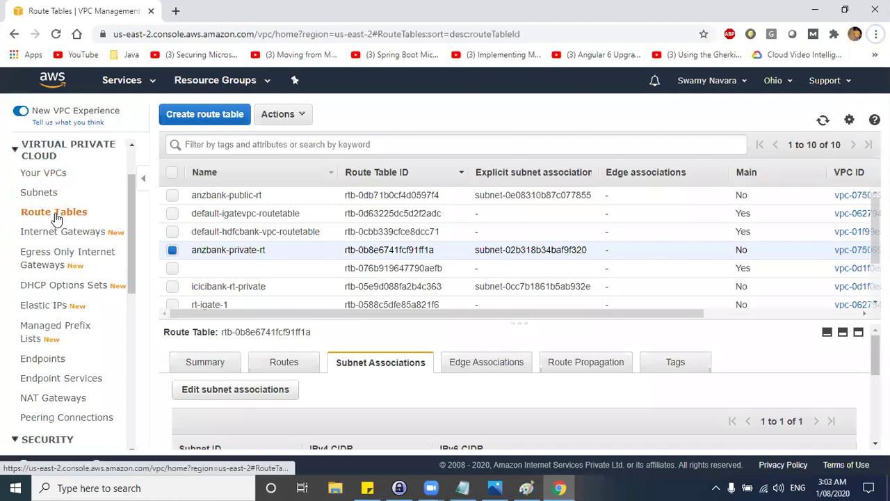
click(57, 218)
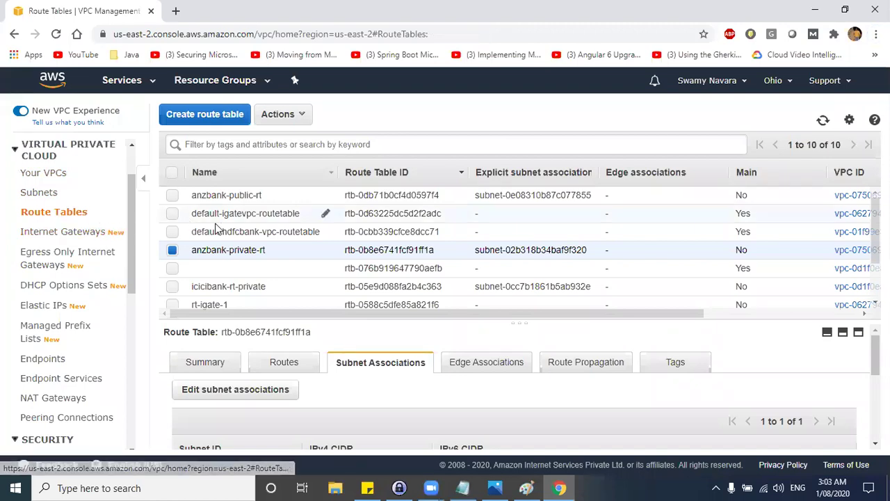
Step: Switch to Paint and draw a pencil line from the Internet cloud down through the IGW triangle into the ANZ VPC
key(alt+Tab)
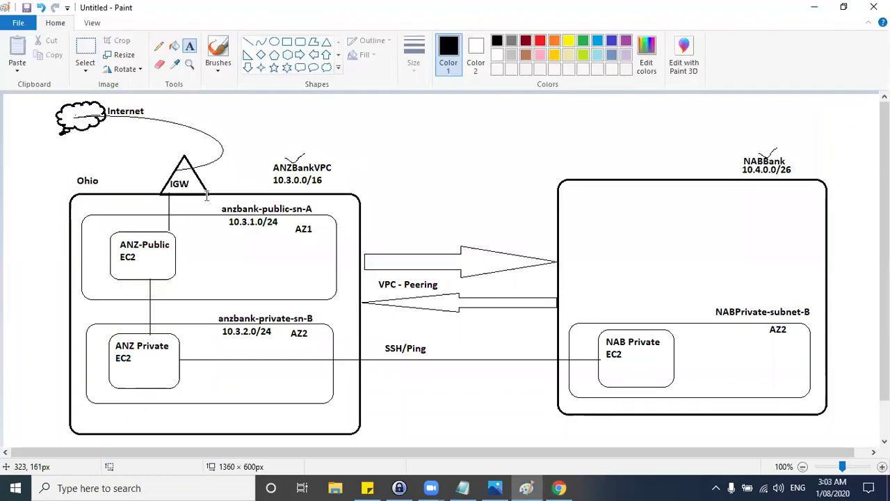
click(159, 46)
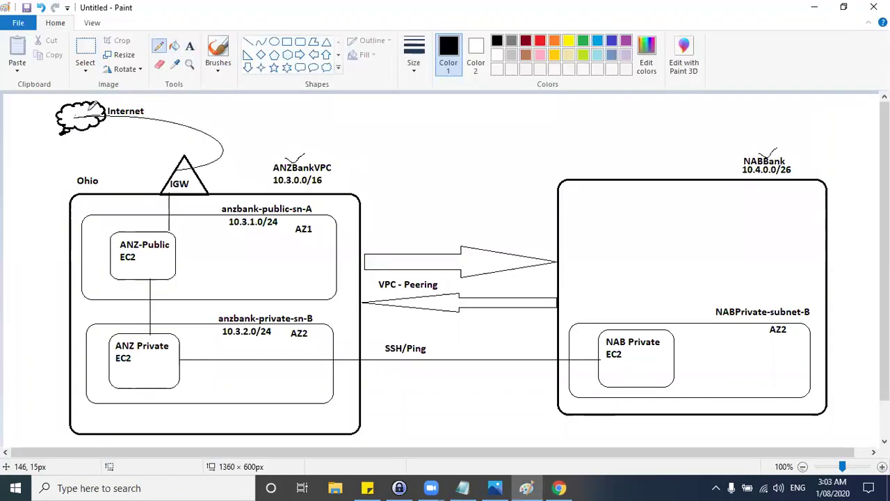
mouse_move(97, 117)
mouse_down()
mouse_move(184, 139)
mouse_move(188, 193)
mouse_up()
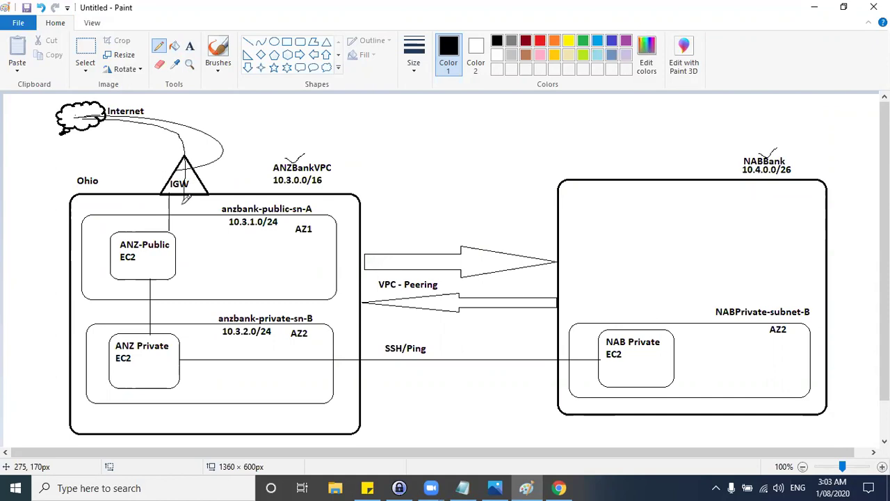
Step: Switch to Chrome, select the anzbank-public-rt route table, and highlight its name
key(alt+Tab)
click(372, 179)
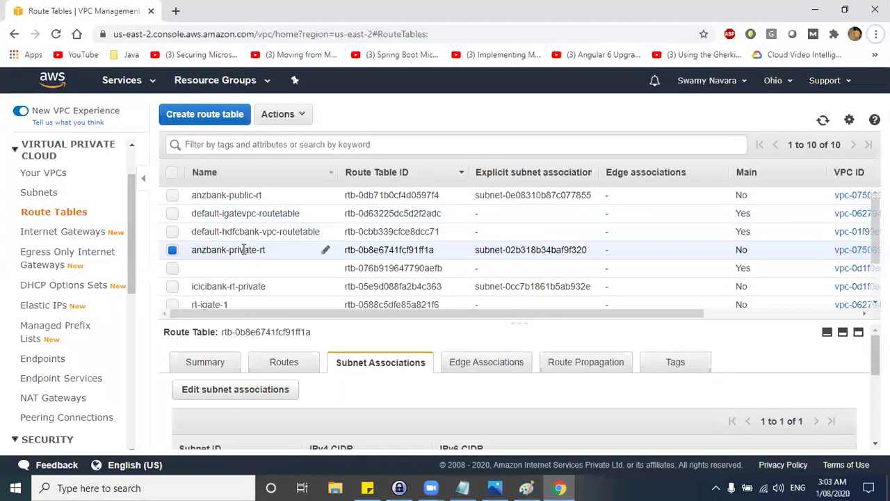
drag(263, 196, 196, 198)
click(196, 197)
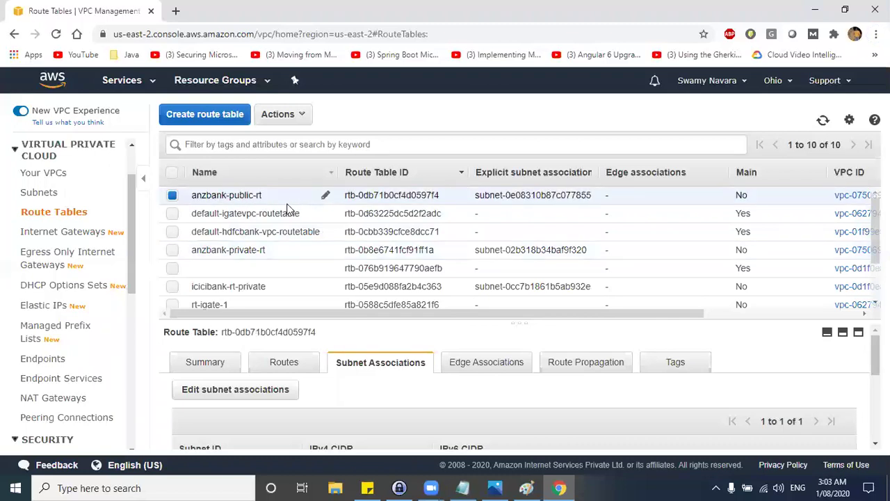
drag(263, 196, 192, 197)
Step: In the Paint diagram, sketch a small circle below the IGW triangle and a short arrow from it into the ANZ public subnet
key(alt+Tab)
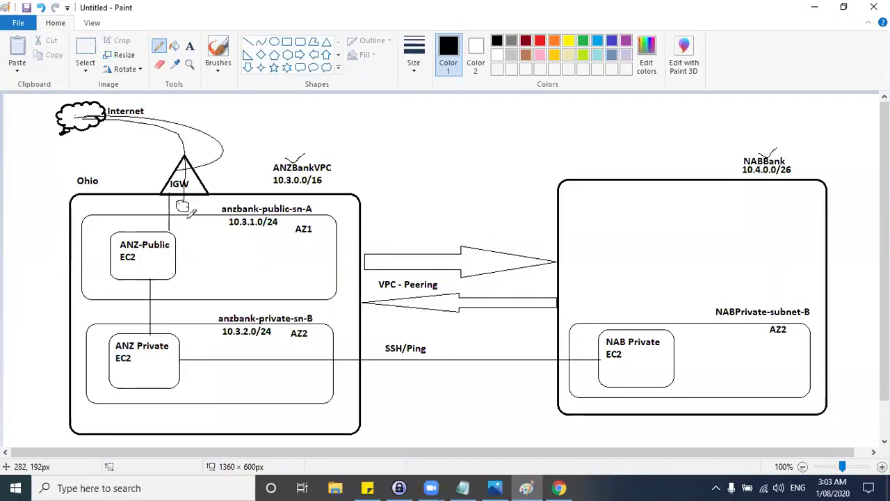
key(alt+Tab)
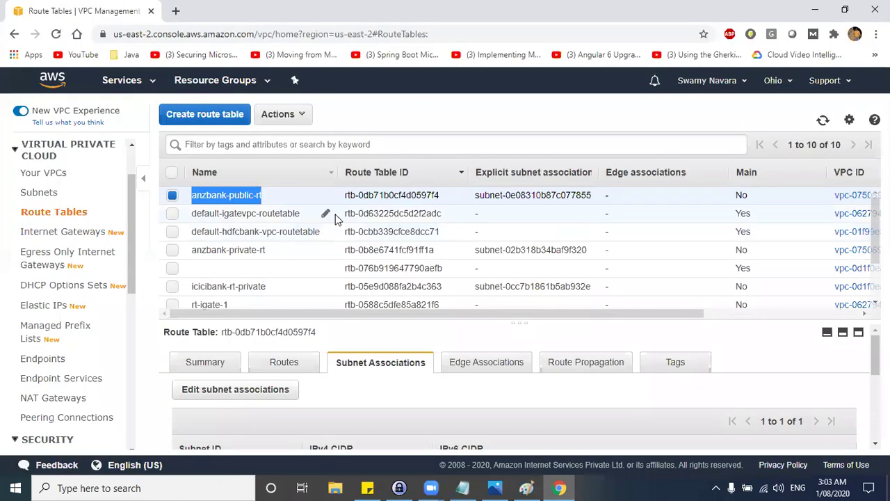
key(alt+Tab)
drag(186, 204, 209, 212)
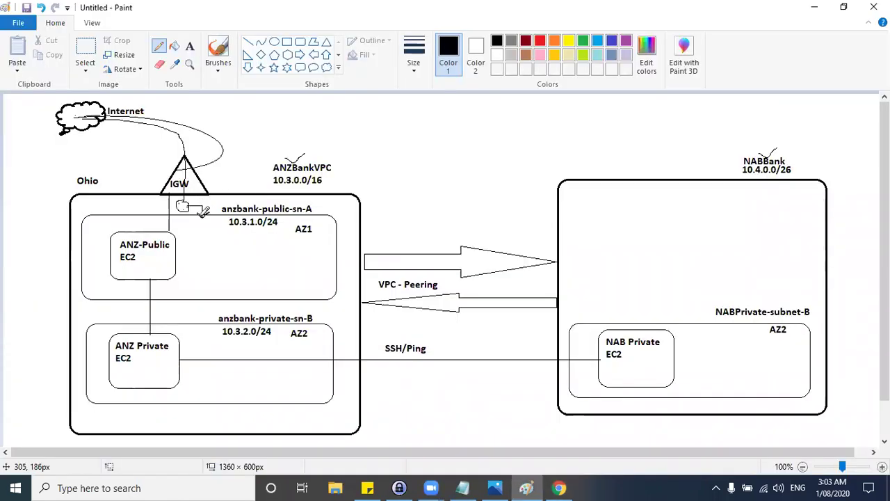
Step: Return to Chrome and show the subnet associations of anzbank-public-rt
key(alt+Tab)
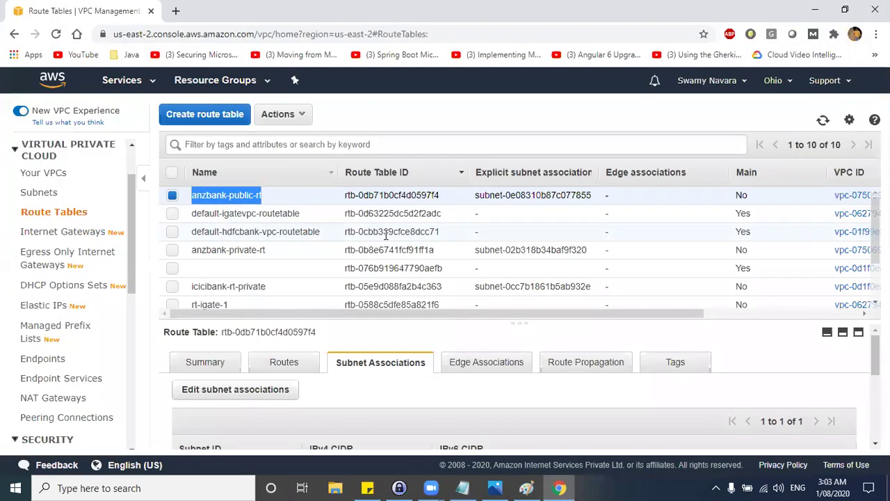
click(360, 365)
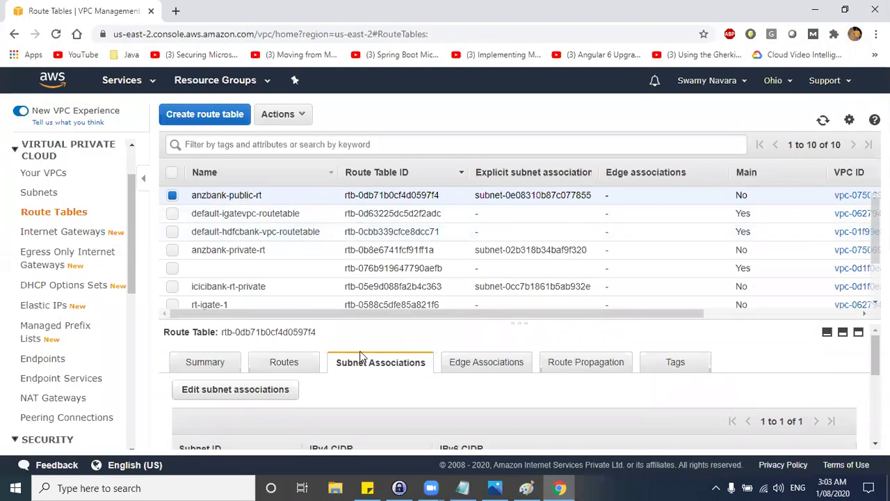
Step: Open the subnet association editor of anzbank-public-rt and widen the Subnet ID column to check the full subnet names
scroll(351, 369, down, 2)
scroll(278, 354, up, 1)
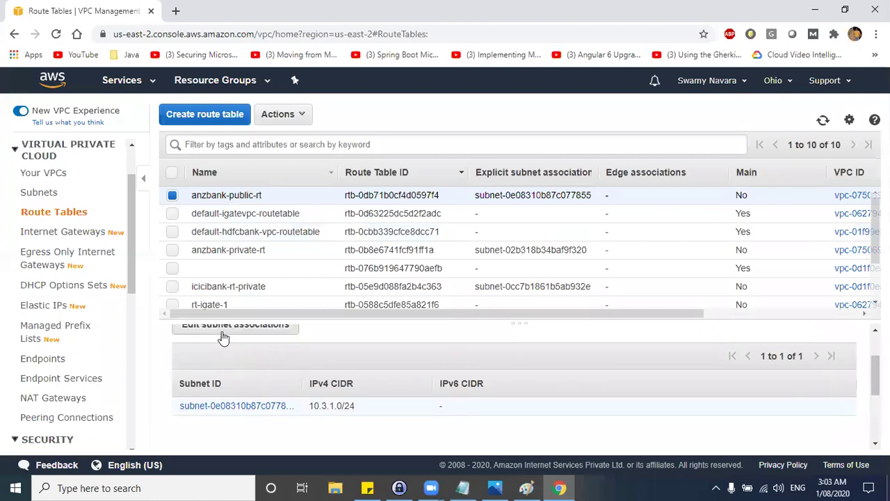
click(281, 325)
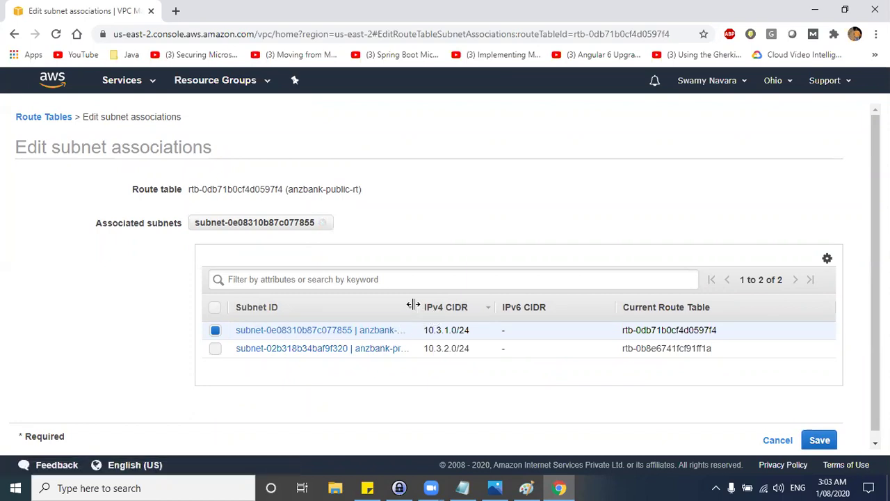
drag(416, 305, 517, 301)
drag(437, 332, 238, 332)
click(238, 332)
drag(445, 350, 239, 345)
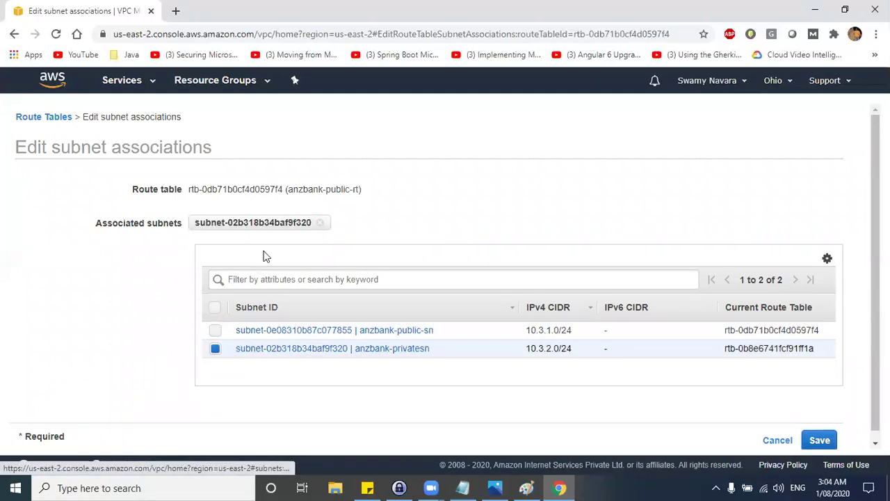
Step: Switch to Paint, retrace the circle and arrow under the IGW, circle and cross out the ANZ public subnet, and tick ANZ-Public EC2
key(alt+Tab)
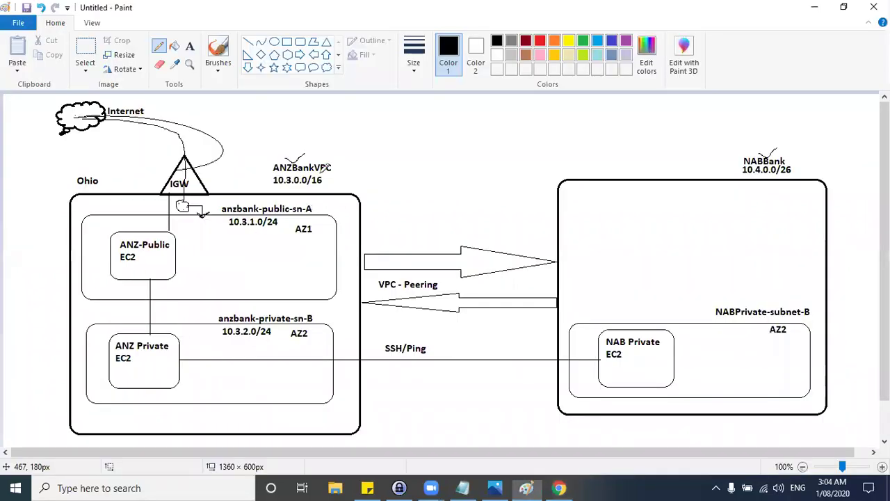
mouse_move(184, 209)
mouse_down()
mouse_move(175, 207)
mouse_move(203, 208)
mouse_move(204, 220)
mouse_up()
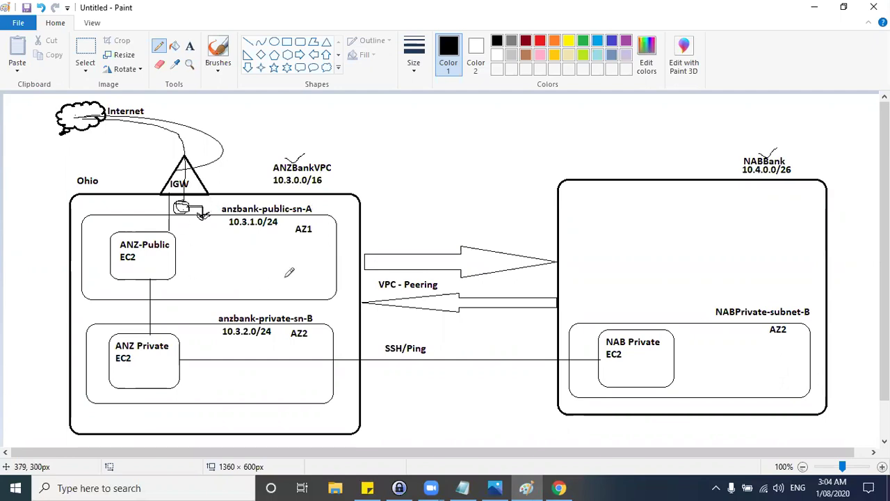
mouse_move(329, 212)
mouse_down()
mouse_move(159, 204)
mouse_move(82, 250)
mouse_move(211, 307)
mouse_move(340, 253)
mouse_move(172, 201)
mouse_move(139, 217)
mouse_move(317, 284)
mouse_up()
drag(334, 207, 110, 283)
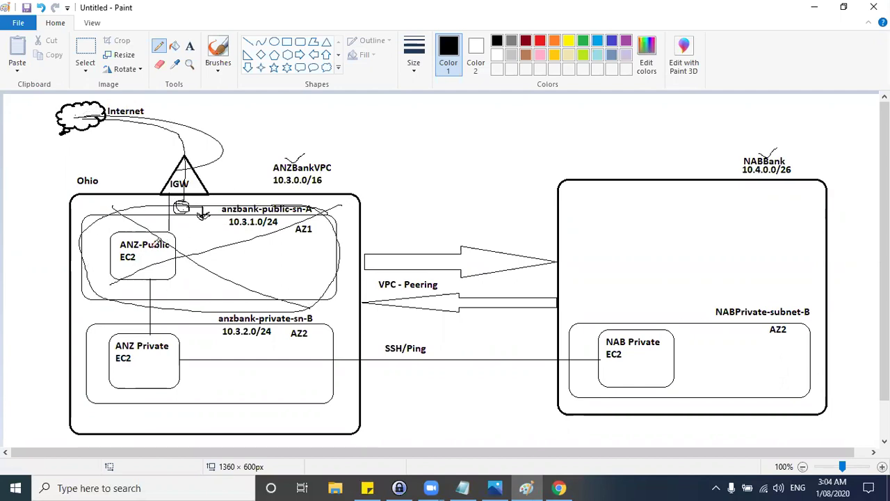
drag(142, 253, 153, 265)
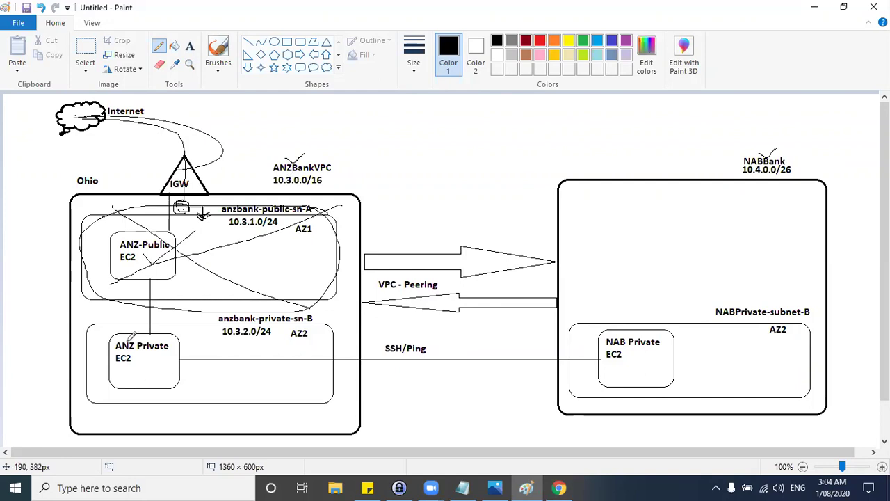
Step: Return to Chrome, cancel the subnet association edit, and show the details of the anzbank-privatesn subnet
key(alt+Tab)
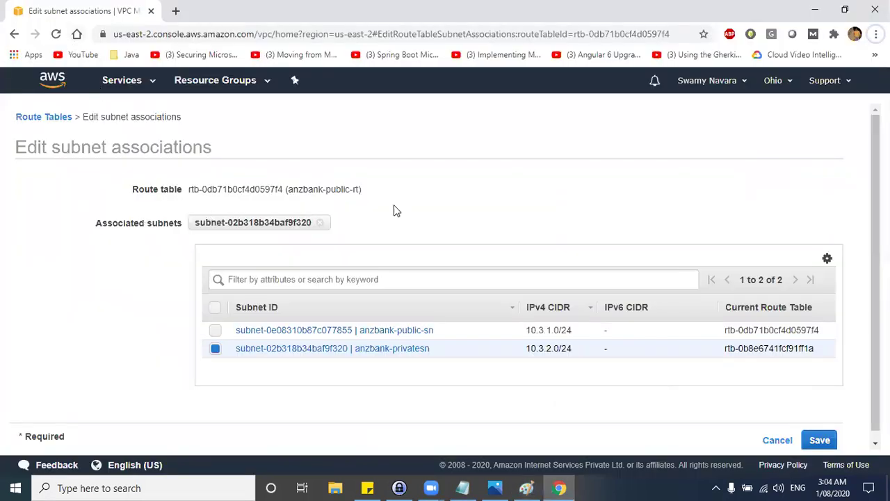
click(776, 440)
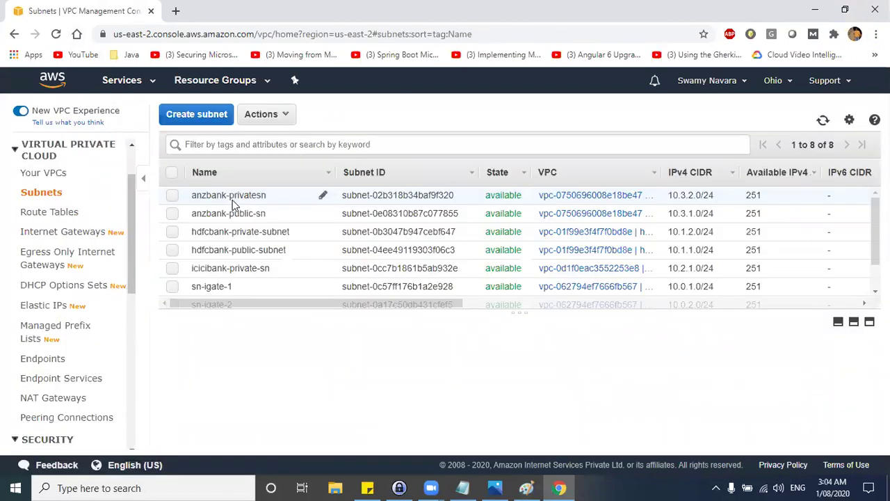
drag(192, 199, 267, 197)
click(289, 203)
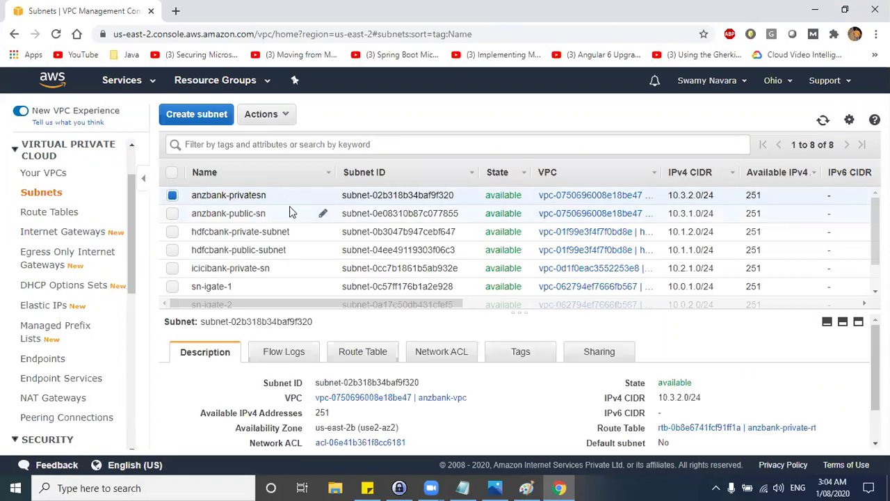
Step: Glance at the Paint diagram, then in Chrome show the subnet associations of the anzbank-private-rt route table
key(alt+Tab)
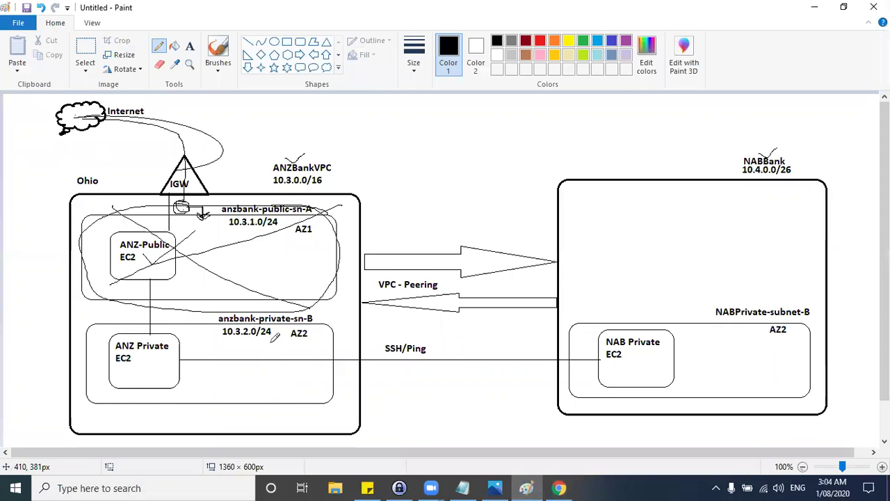
key(alt+Tab)
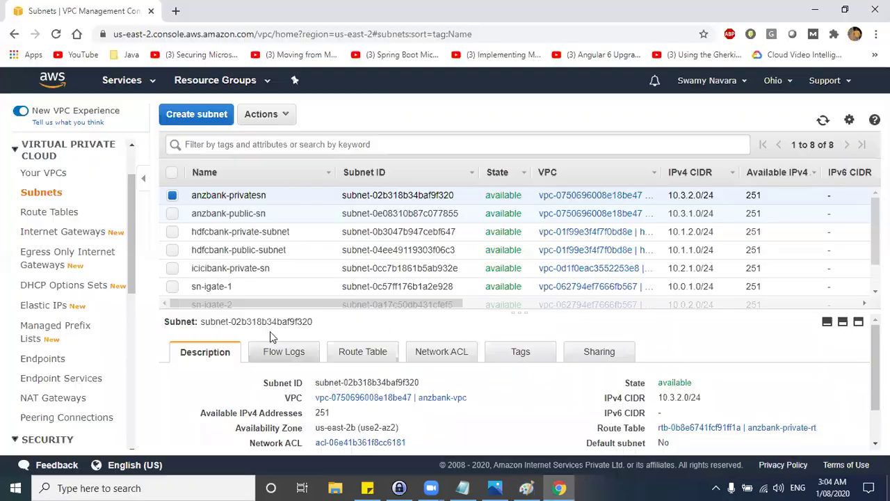
click(52, 211)
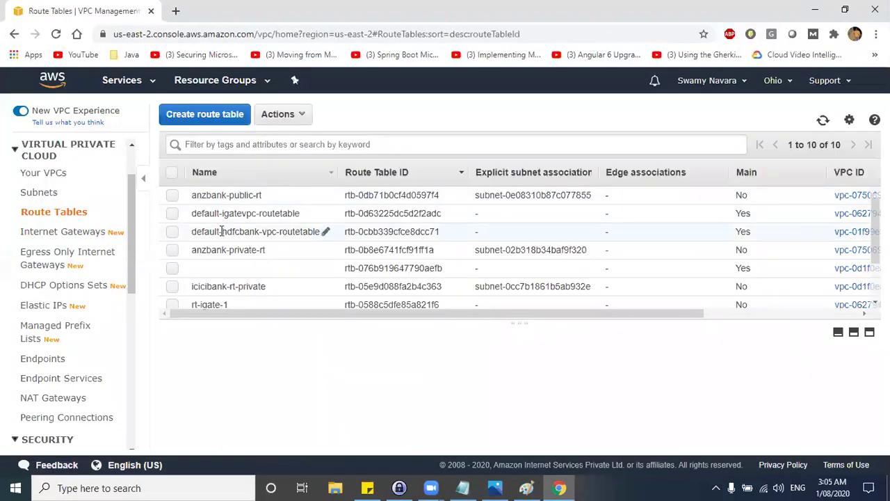
drag(196, 250, 264, 251)
click(260, 252)
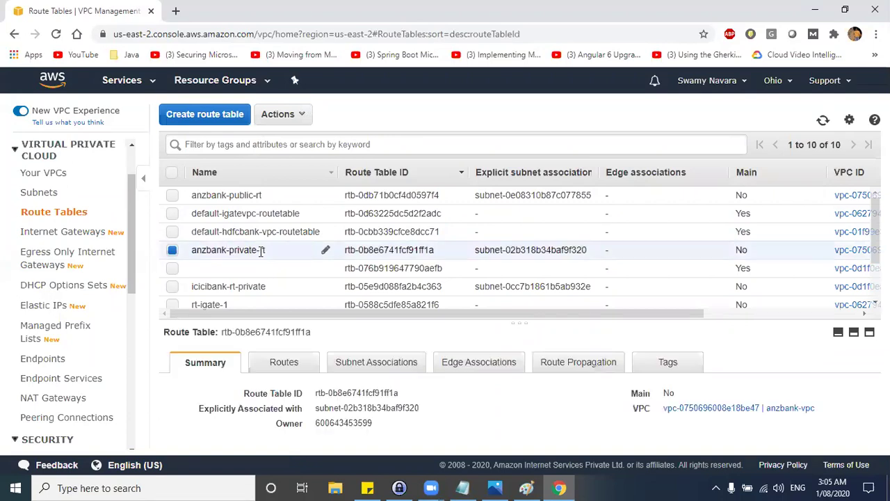
click(362, 367)
scroll(362, 371, down, 1)
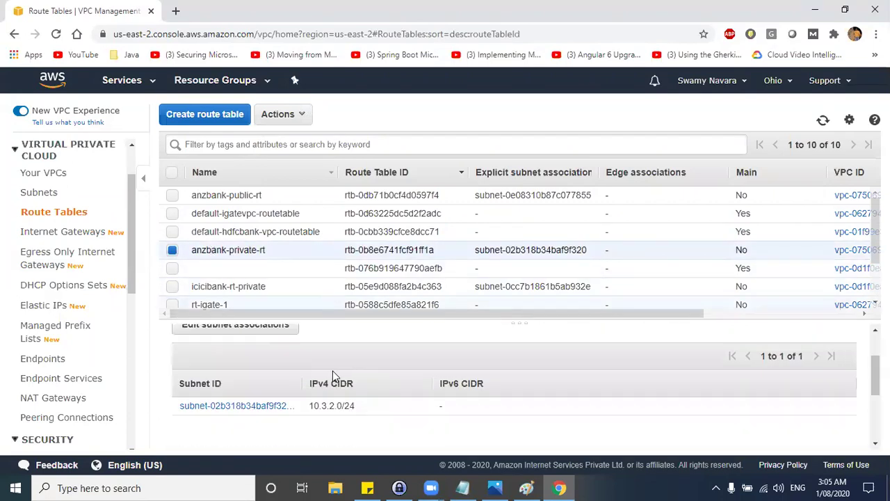
Step: Check the full subnet names in the association editor of anzbank-private-rt and save with anzbank-privatesn selected
scroll(248, 338, up, 1)
click(238, 389)
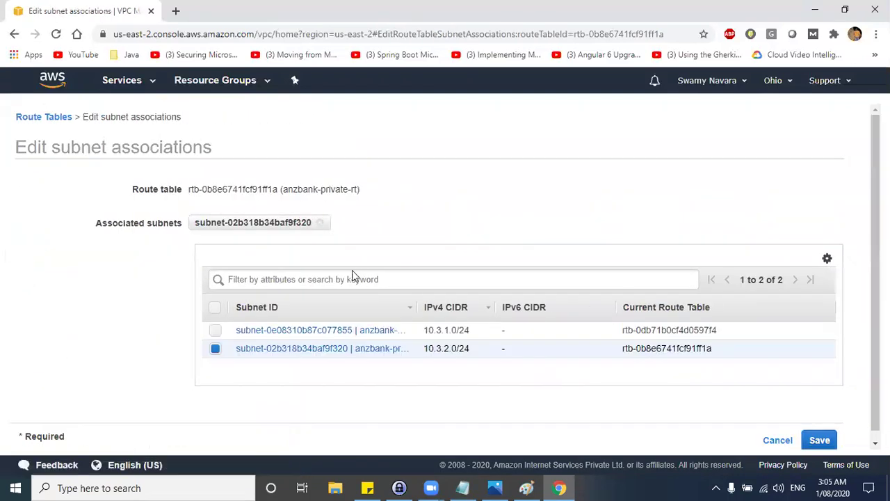
click(419, 309)
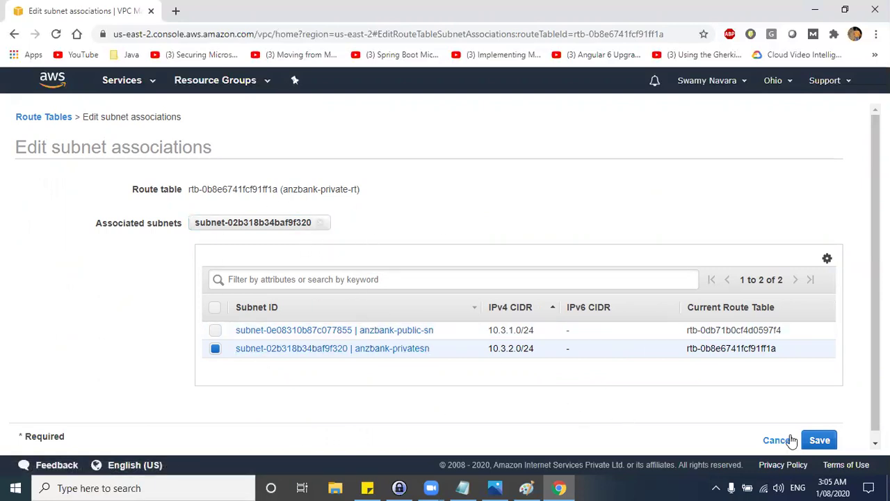
click(820, 440)
scroll(485, 387, down, 1)
scroll(459, 391, down, 1)
scroll(298, 373, up, 1)
scroll(295, 369, down, 3)
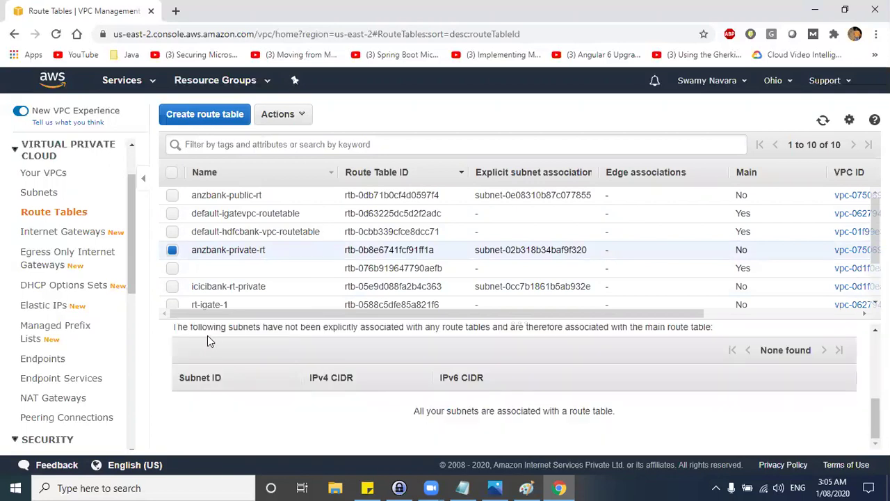
Step: Open the routes of anzbank-private-rt for editing, highlight the 10.3.0.0/16 destination, and save the routes without edits
scroll(211, 341, up, 3)
click(273, 364)
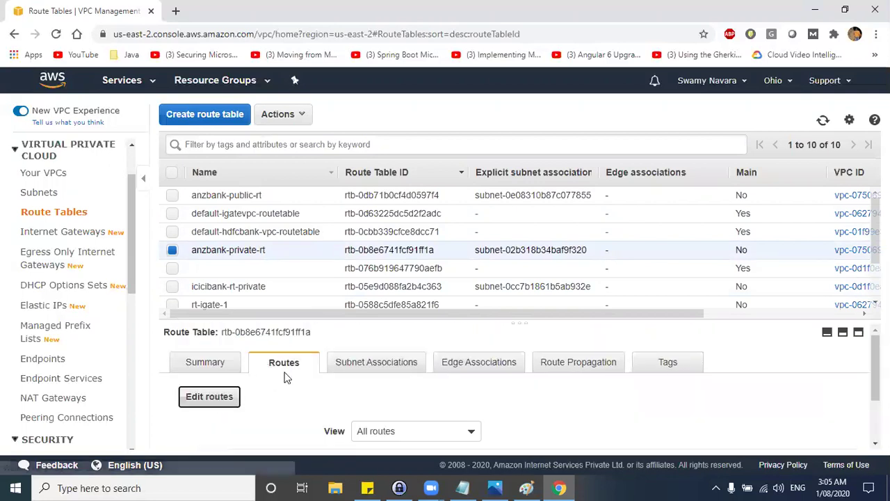
click(208, 397)
drag(73, 220, 19, 219)
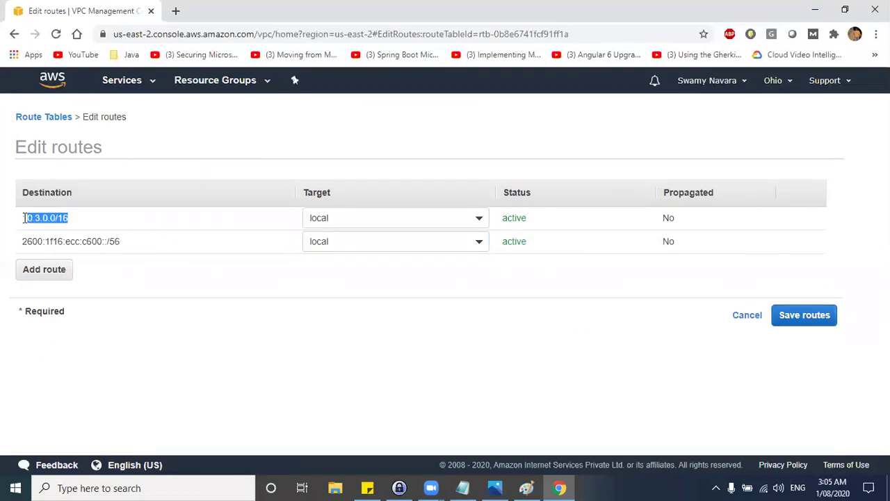
click(799, 314)
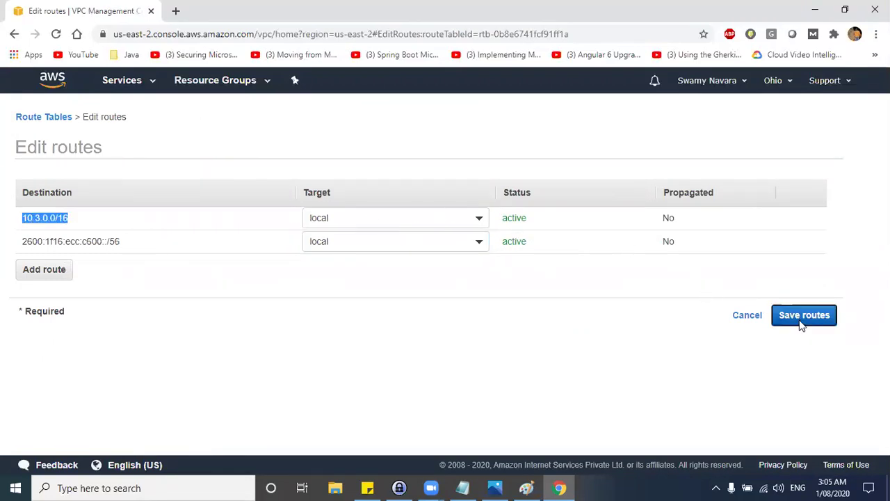
click(610, 232)
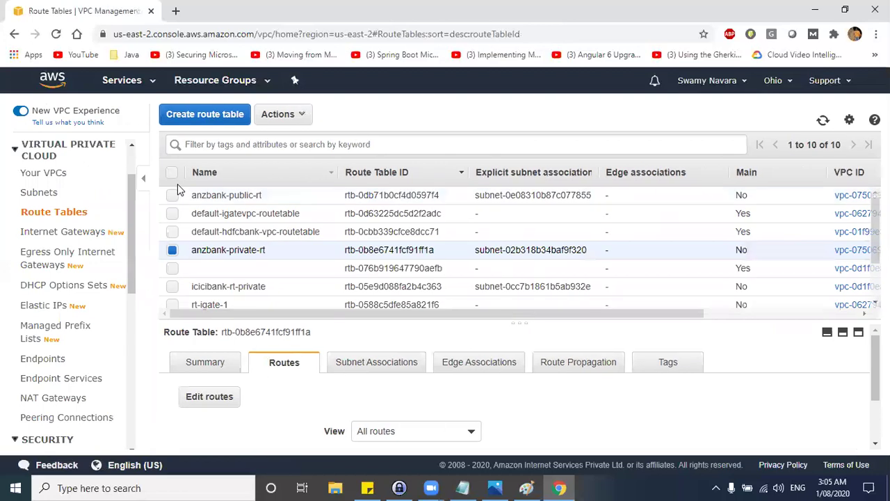
Step: Open the routes of anzbank-public-rt for editing, check the 0.0.0.0/0 route and its internet gateway target, and save without edits
click(258, 196)
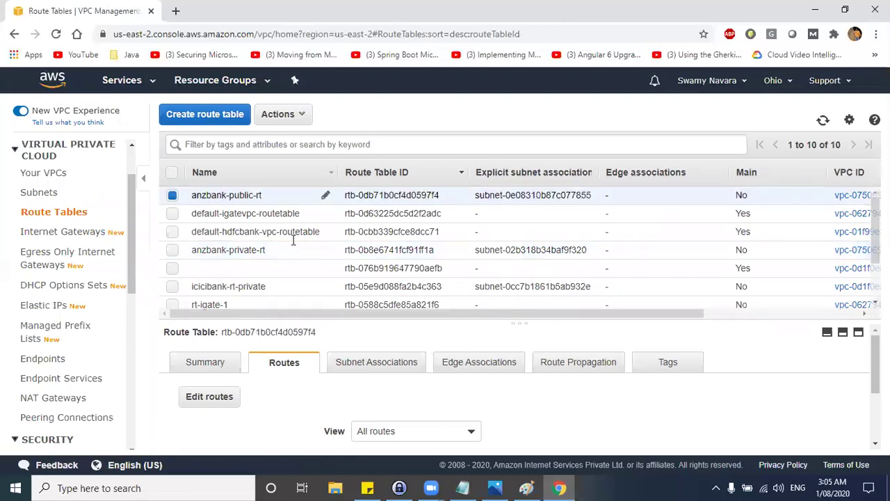
click(209, 397)
drag(69, 265, 27, 265)
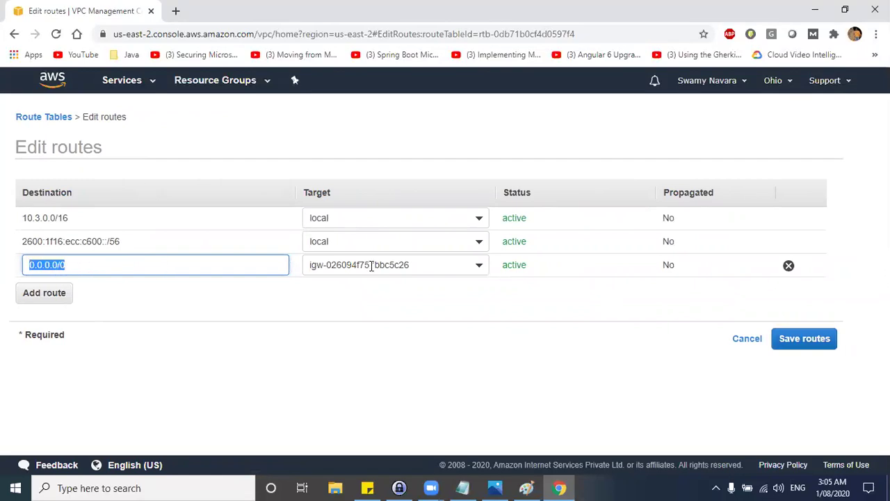
drag(412, 264, 308, 265)
click(481, 328)
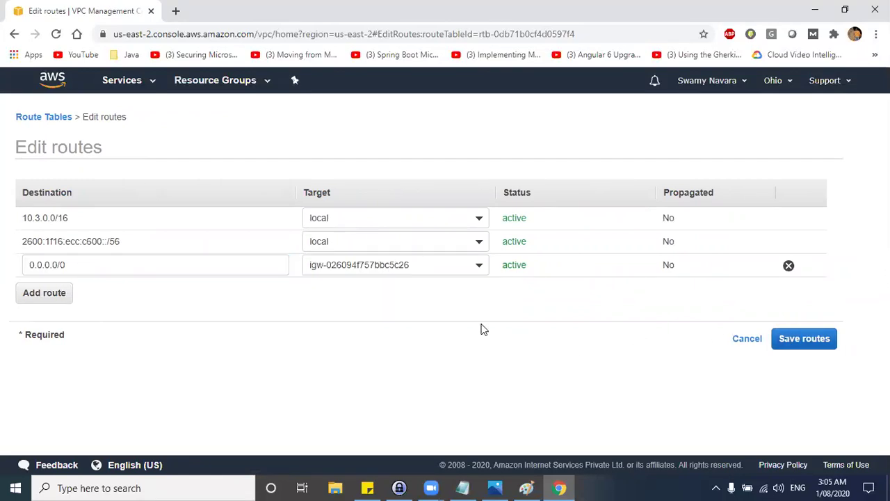
click(804, 338)
Step: Switch to Paint and undo the recent pencil annotations around the IGW and ANZ public subnet, keeping the SSH/Ping label
key(alt+Tab)
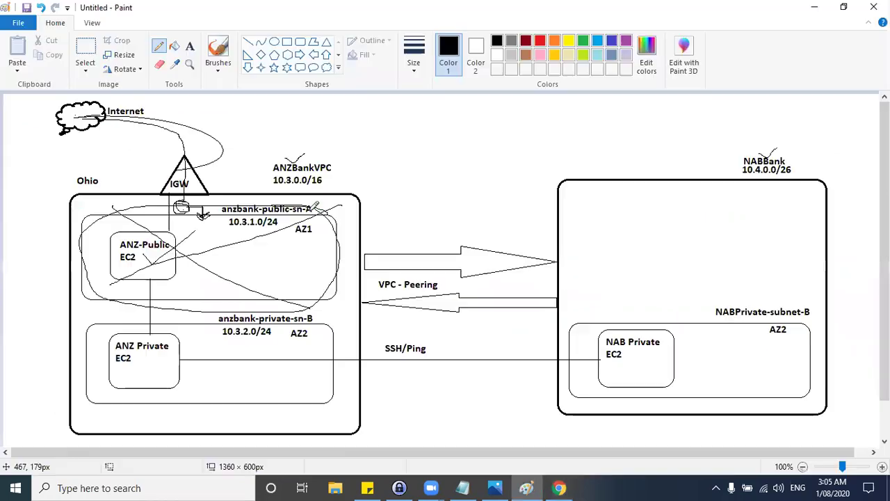
mouse_move(191, 208)
mouse_down()
mouse_move(180, 206)
mouse_move(193, 209)
mouse_move(190, 221)
mouse_up()
key(ctrl+z)
key(ctrl+z)
key(ctrl+z)
key(ctrl+z)
key(ctrl+z)
key(ctrl+z)
key(ctrl+z)
key(ctrl+z)
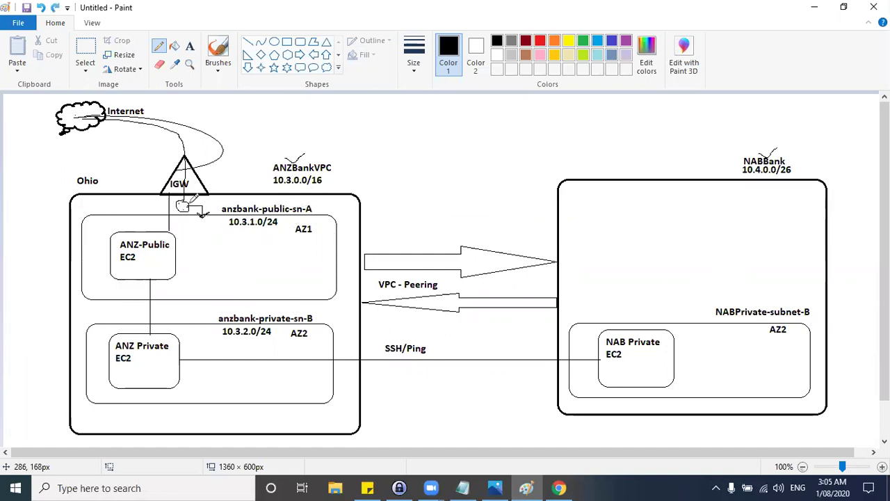
key(ctrl+z)
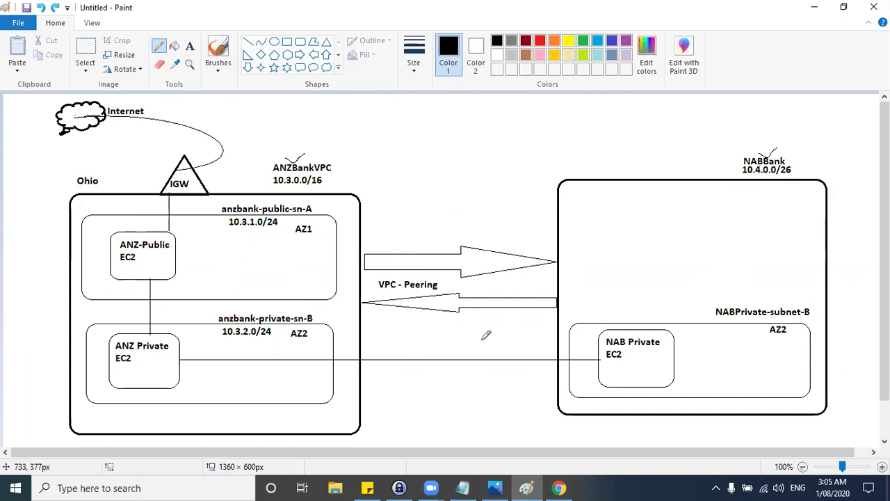
key(ctrl+y)
Step: Cross out the whole ANZ VPC with two pencil strokes, then circle the NABBank label and tick the NAB VPC
mouse_move(46, 162)
mouse_down()
mouse_move(295, 341)
mouse_move(395, 437)
mouse_up()
mouse_move(391, 150)
mouse_down()
mouse_move(136, 333)
mouse_move(46, 421)
mouse_up()
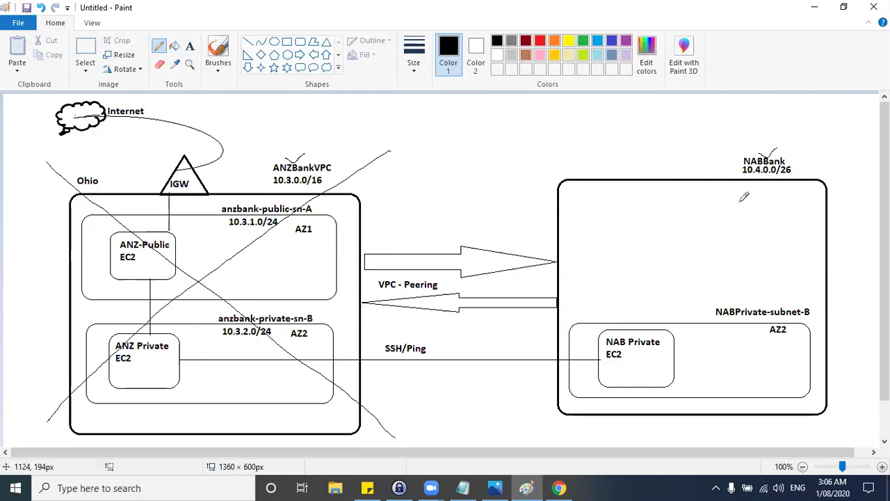
mouse_move(821, 172)
mouse_down()
mouse_move(742, 142)
mouse_move(831, 143)
mouse_move(818, 139)
mouse_up()
drag(685, 292, 734, 257)
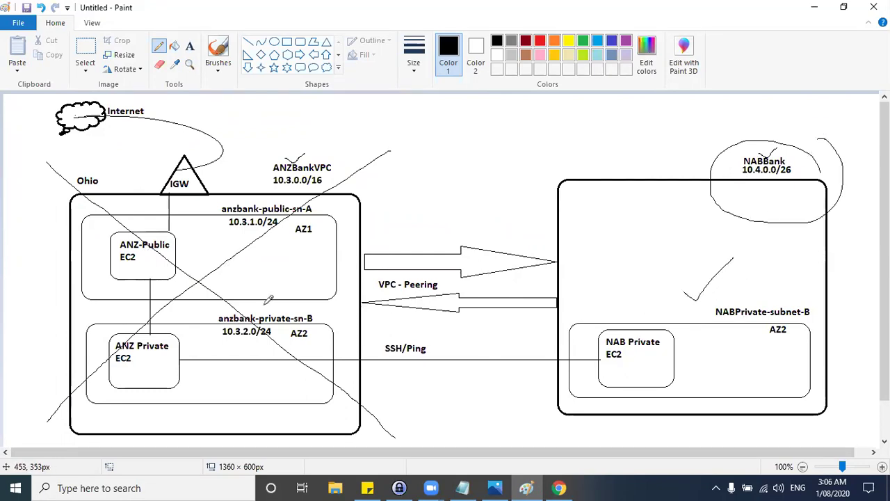
Step: Draw pencil ticks beside the ANZ-Public EC2, ANZ Private EC2, and NAB Private EC2 boxes
drag(146, 264, 174, 254)
drag(179, 341, 207, 321)
mouse_move(677, 344)
mouse_down()
mouse_move(686, 352)
mouse_move(709, 331)
mouse_up()
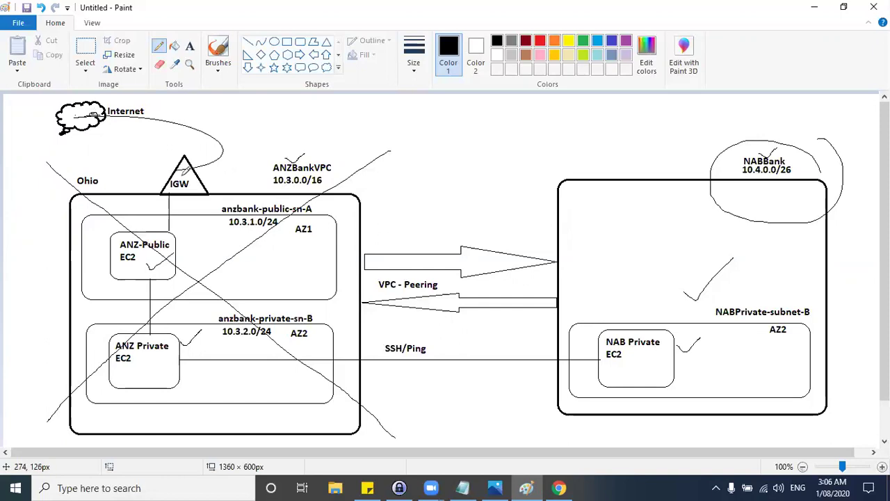
Step: Mark the access path by circling IGW, ticking ANZ-Public EC2 again, and drawing an arrow from it down to ANZ Private EC2
mouse_move(170, 181)
mouse_down()
mouse_move(195, 187)
mouse_move(175, 177)
mouse_up()
drag(147, 264, 184, 252)
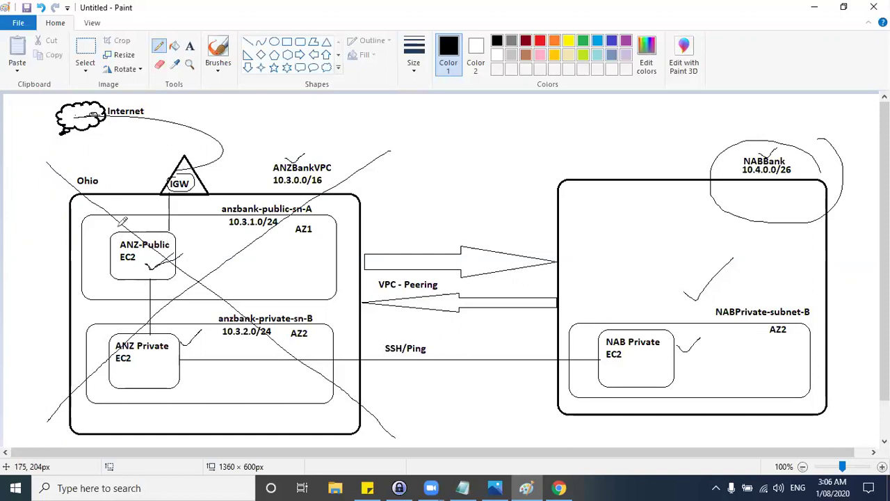
drag(157, 206, 120, 229)
drag(143, 272, 143, 330)
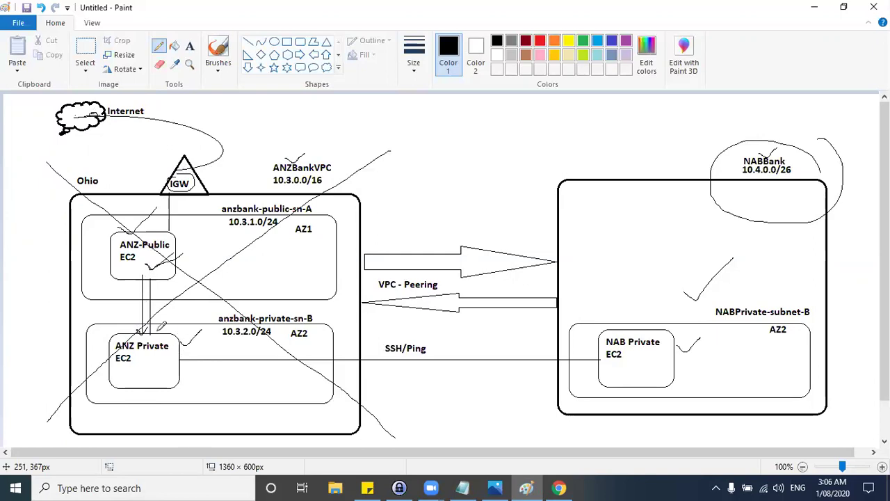
Step: Circle the ANZ Private EC2 box and draw a double-stroke tick above the upper VPC peering arrow
mouse_move(106, 354)
mouse_down()
mouse_move(179, 369)
mouse_move(150, 317)
mouse_move(124, 386)
mouse_move(184, 319)
mouse_up()
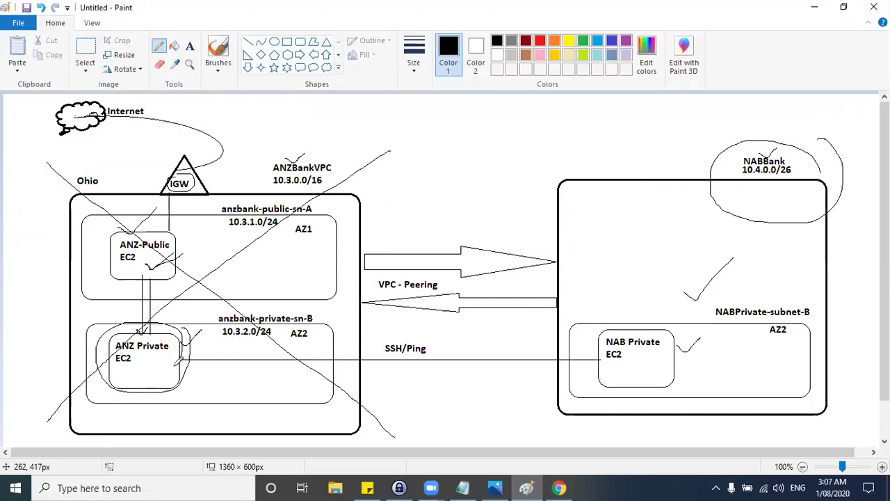
mouse_move(432, 224)
mouse_down()
mouse_move(442, 229)
mouse_move(485, 181)
mouse_up()
mouse_move(447, 228)
mouse_down()
mouse_move(433, 221)
mouse_move(438, 231)
mouse_move(492, 183)
mouse_up()
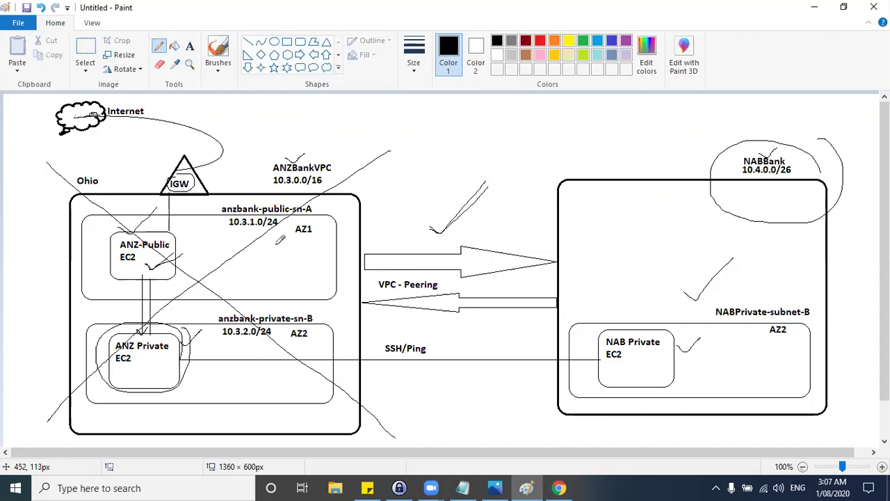
Step: Draw a freehand line from ANZ Private EC2 to NAB Private EC2, tick the VPC - Peering label, and handwrite a word above the upper arrow
drag(166, 360, 602, 334)
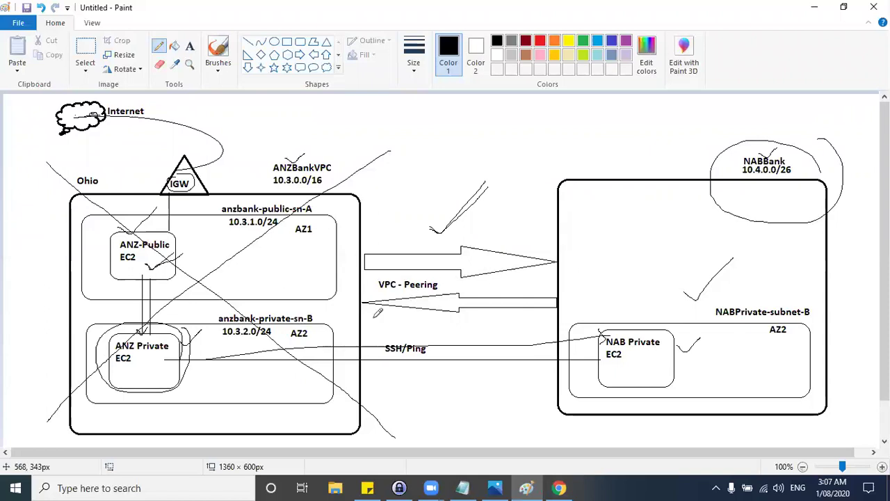
drag(417, 277, 438, 270)
mouse_move(457, 228)
mouse_down()
mouse_move(476, 230)
mouse_move(483, 214)
mouse_move(489, 233)
mouse_move(472, 236)
mouse_up()
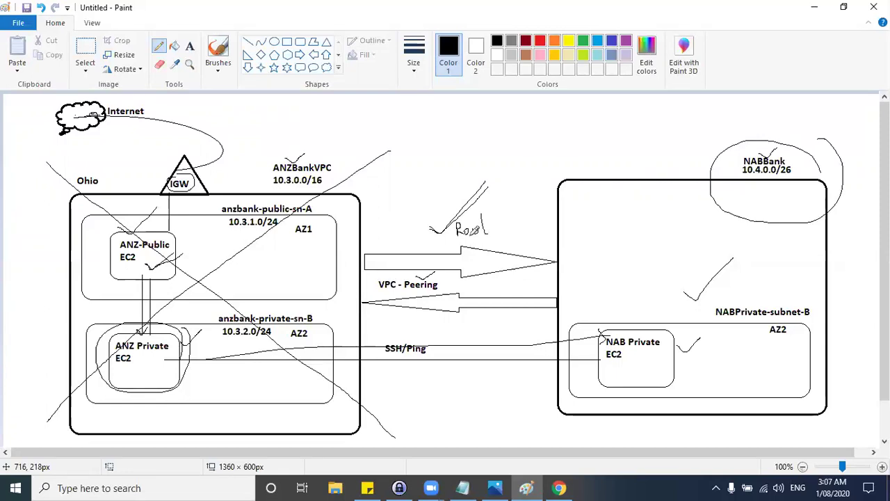
Step: Undo the pencil annotations back to the ticks on the ANZBankVPC and NABBank labels, keeping the original SSH/Ping line
key(ctrl+z)
key(ctrl+z)
key(ctrl+z)
key(ctrl+z)
key(ctrl+z)
key(ctrl+z)
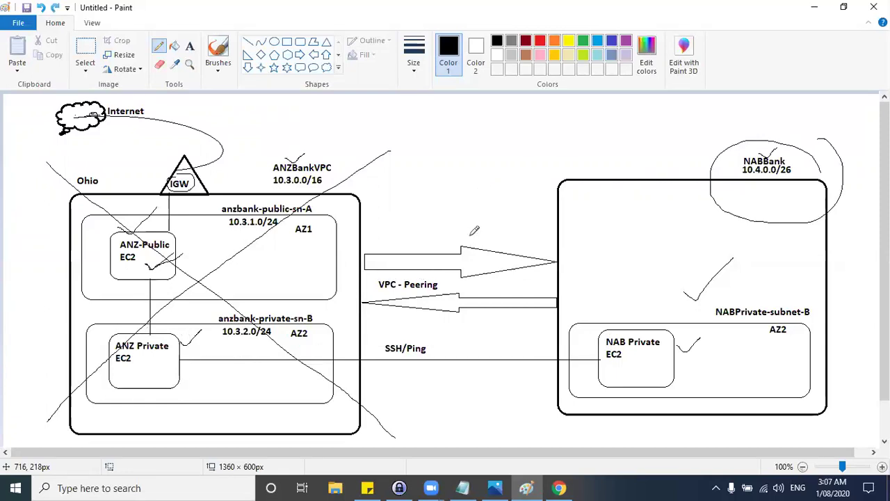
key(ctrl+z)
key(ctrl+z)
key(ctrl+z)
key(ctrl+z)
key(ctrl+z)
key(ctrl+z)
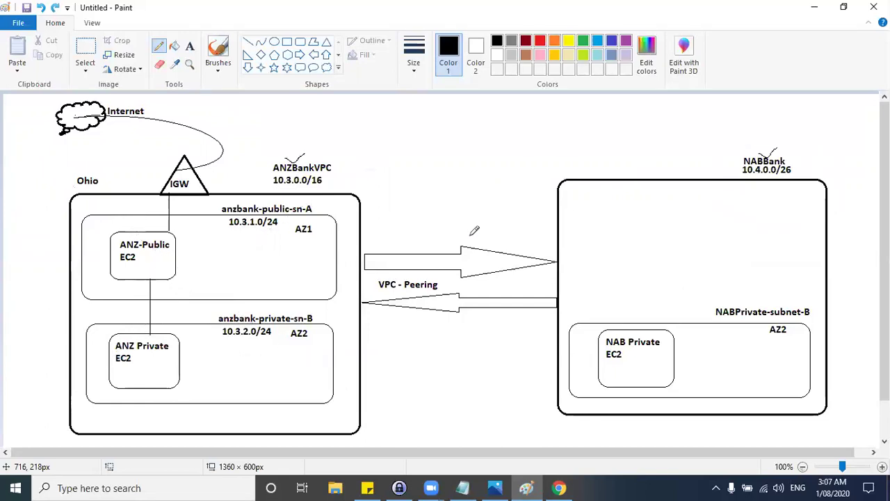
key(ctrl+y)
key(ctrl+y)
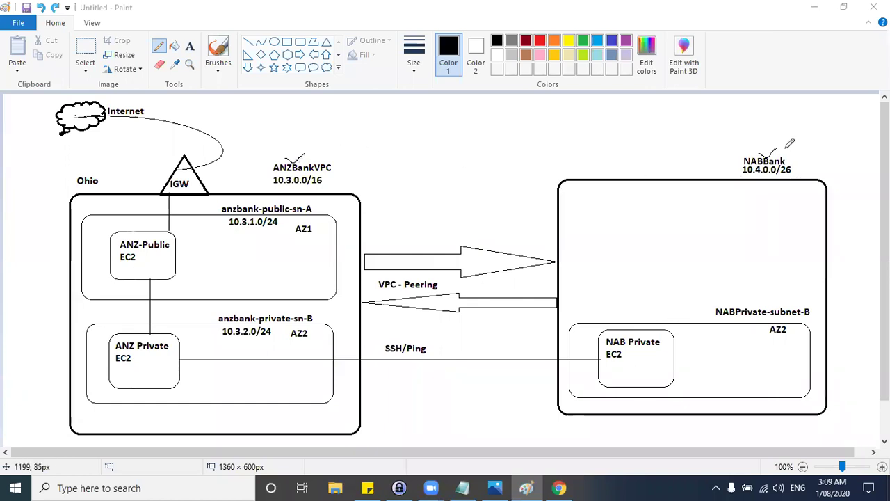
Step: Switch to the AWS VPC console, dismiss the route edit confirmation, and start creating a new VPC
key(alt+Tab)
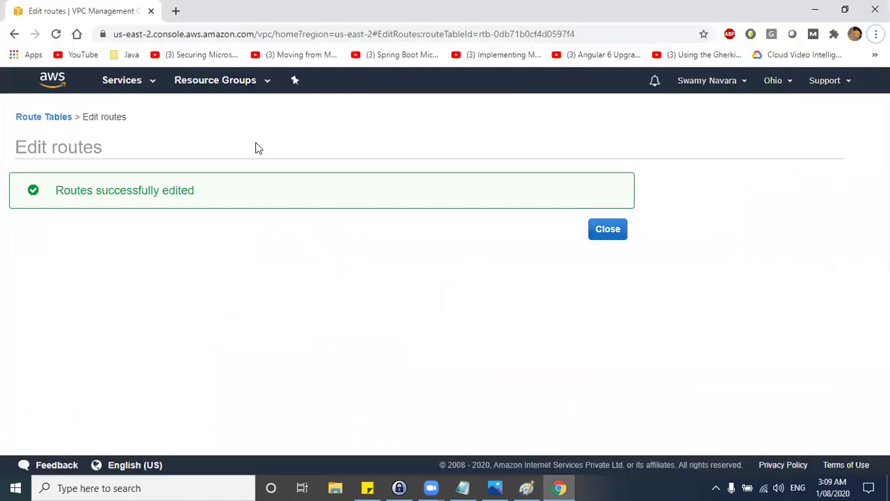
click(688, 150)
click(620, 240)
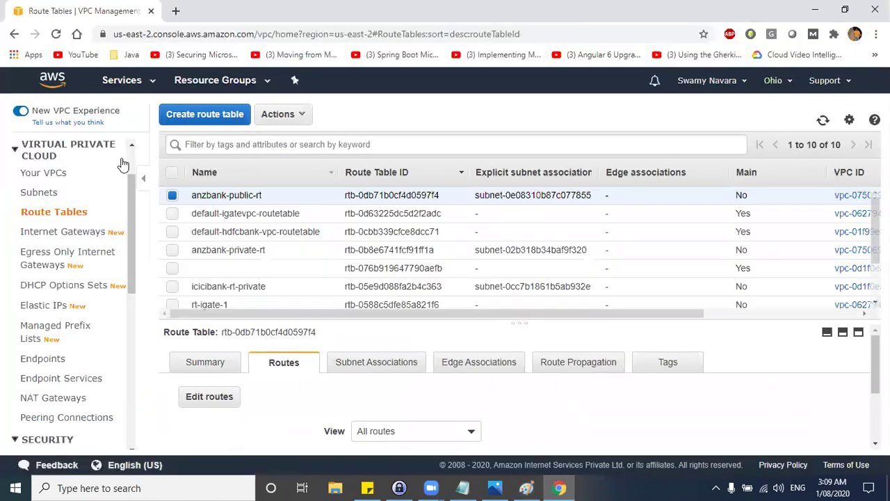
scroll(83, 215, up, 2)
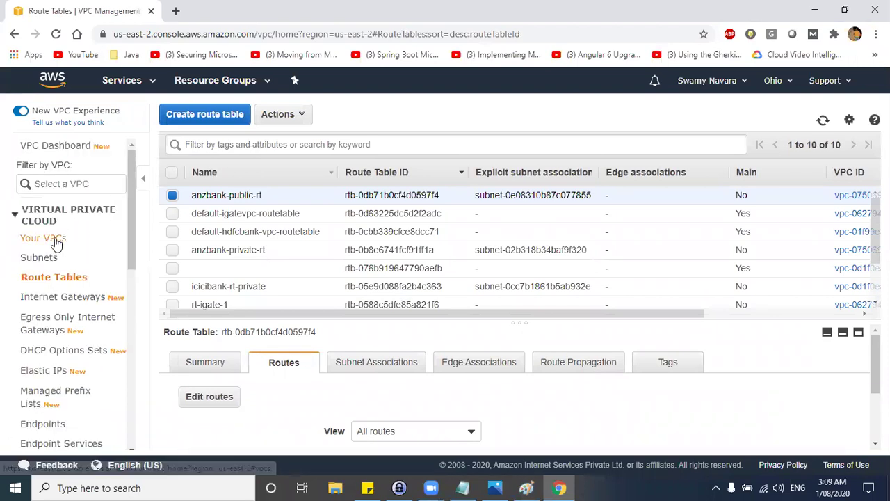
click(43, 238)
click(199, 125)
Step: Set the new VPC's name tag to nabbank-vpc
click(264, 216)
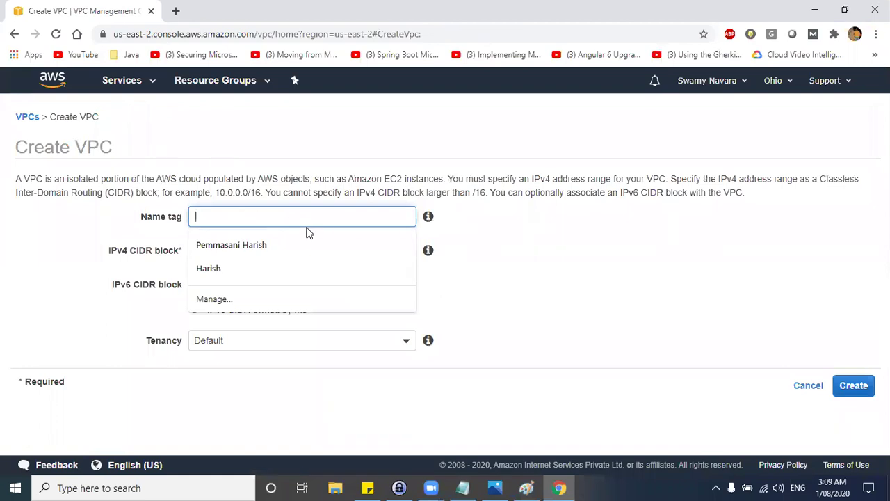
text(nab)
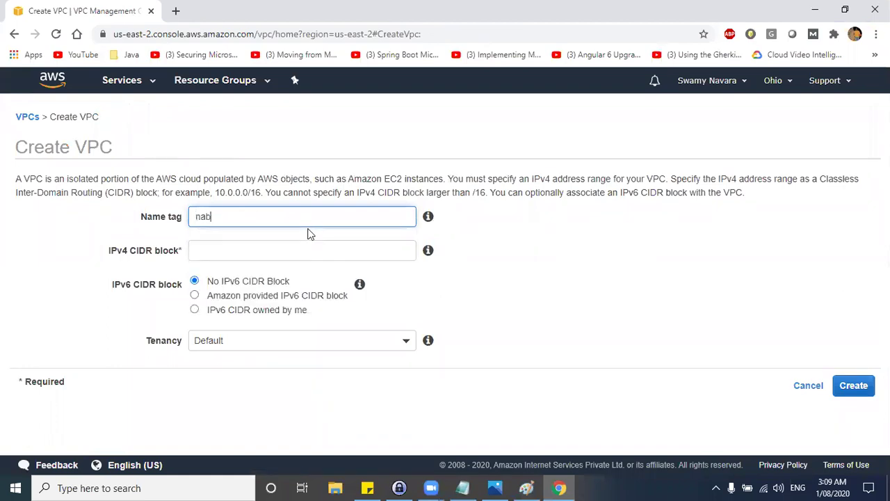
text(bankl-)
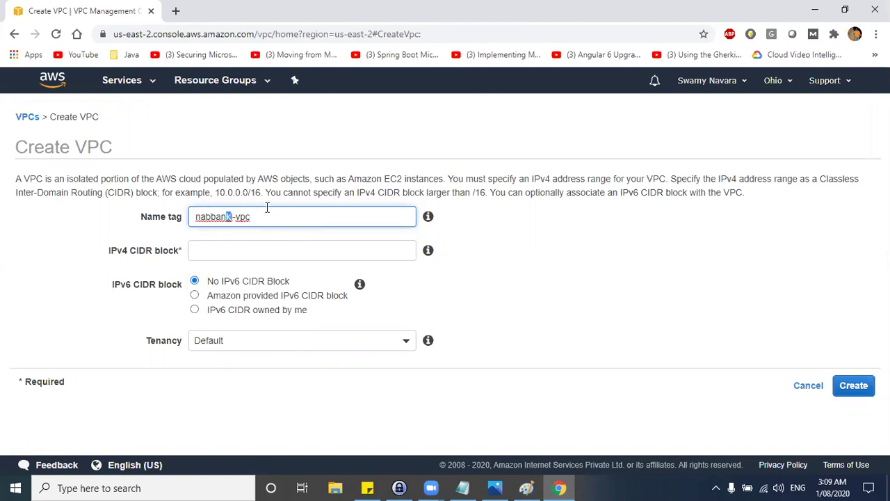
key(BackSpace)
Step: Copy 10.4.0.0/16 from the lab setup notes in Notepad into the new VPC's IPv4 CIDR block
click(230, 253)
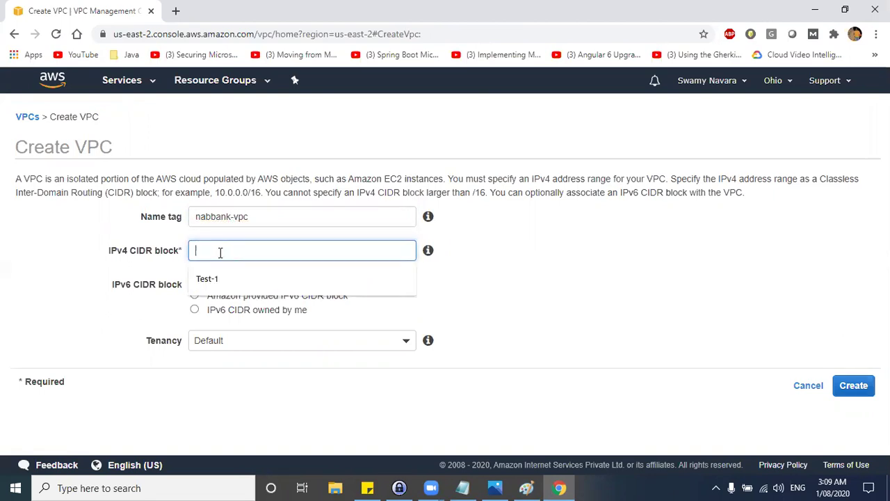
key(alt+Tab)
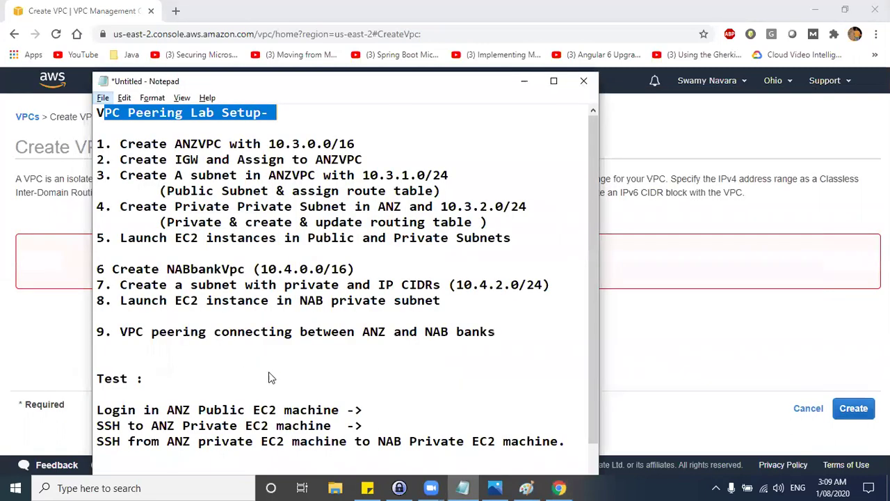
drag(262, 269, 346, 269)
key(ctrl+c)
key(alt+Tab)
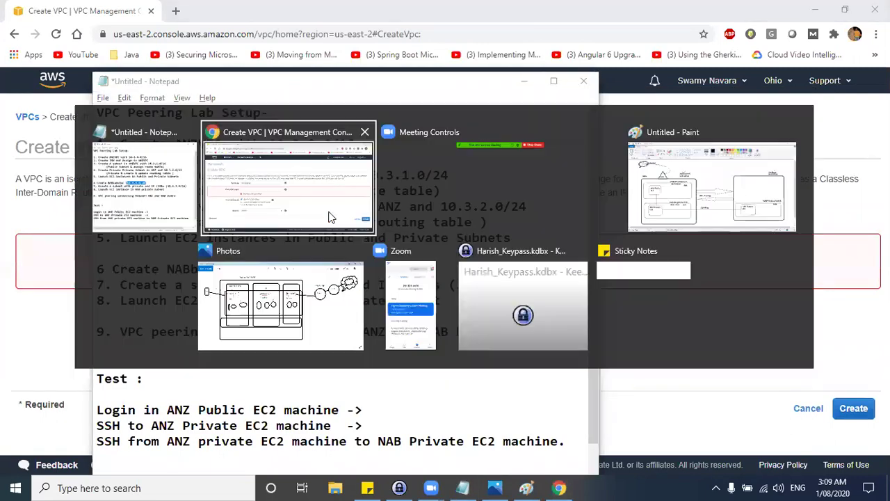
key(ctrl+v)
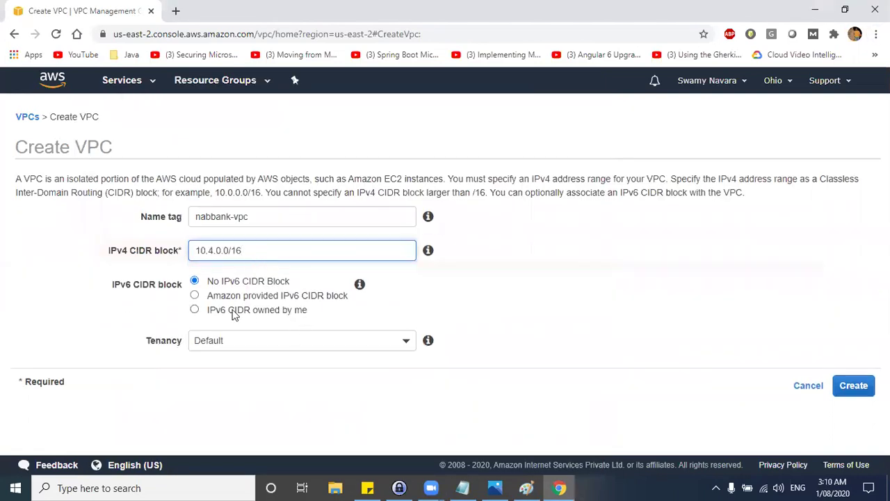
Step: Choose an Amazon provided IPv6 CIDR block, create the nabbank-vpc VPC, and return to the VPC list
drag(251, 252, 218, 252)
click(231, 252)
triple_click(219, 252)
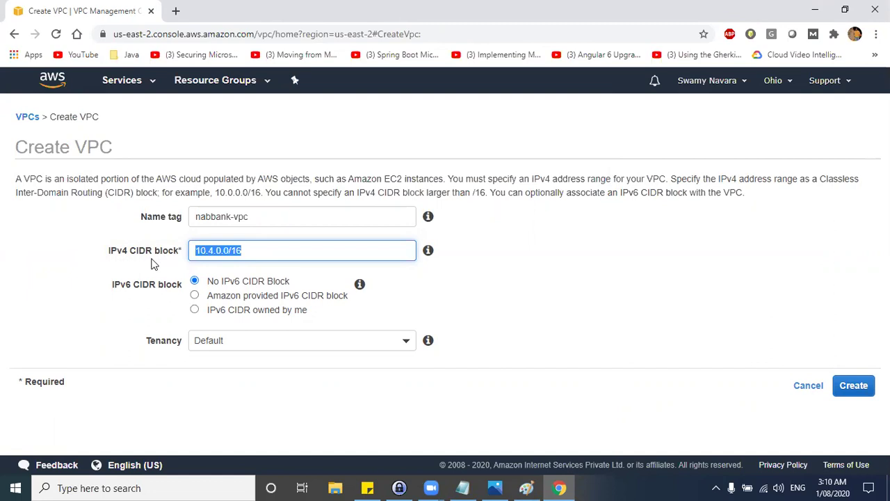
click(248, 252)
triple_click(217, 252)
click(195, 296)
click(853, 385)
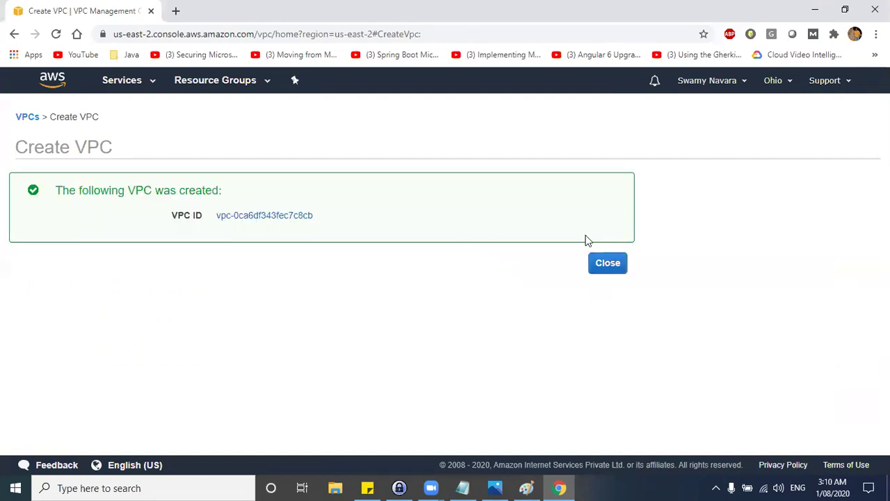
triple_click(317, 226)
click(603, 264)
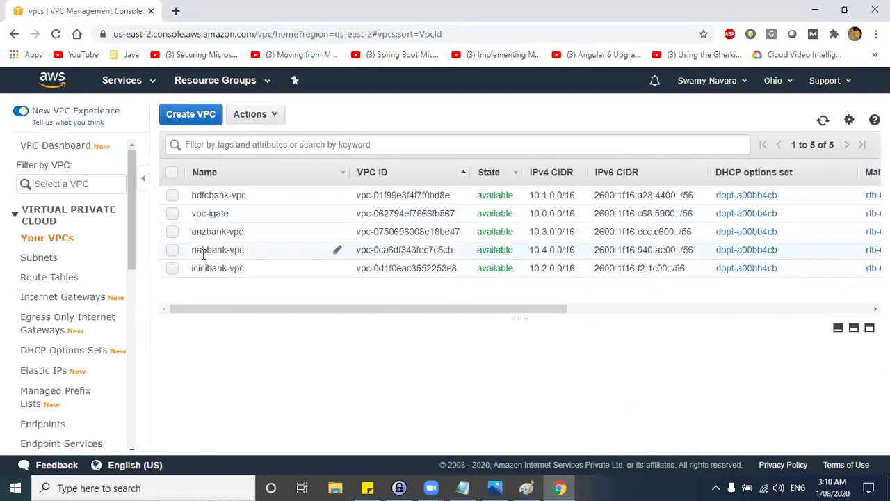
Step: Enable DNS hostnames for nabbank-vpc and save the setting
click(240, 254)
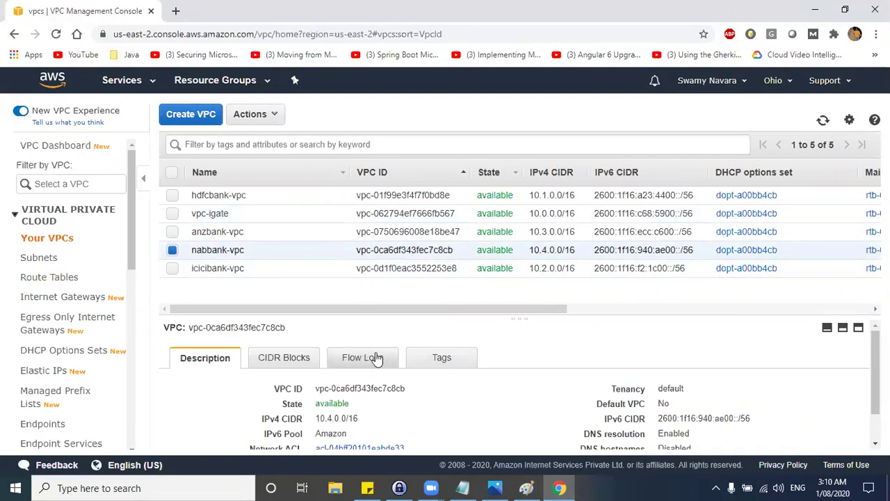
right_click(245, 260)
click(297, 343)
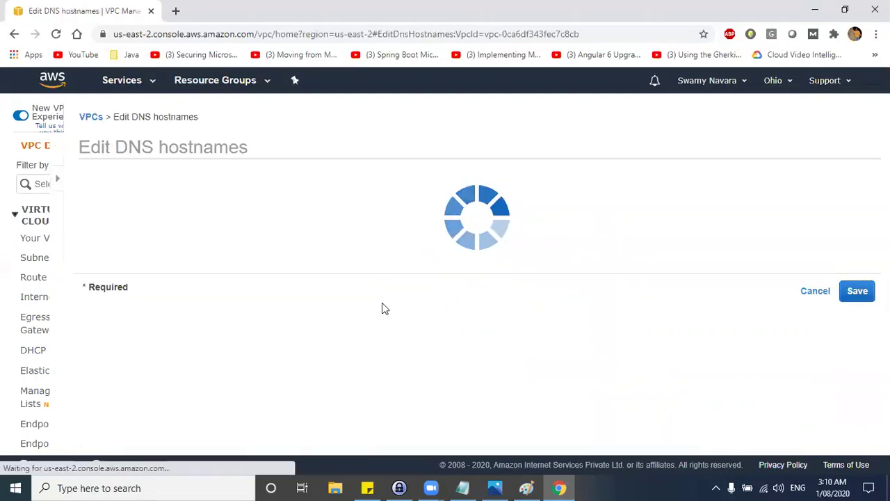
click(857, 278)
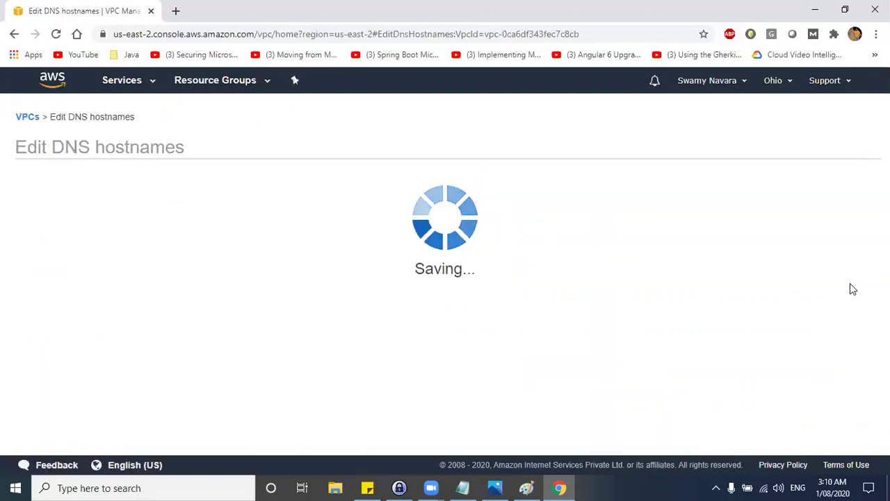
click(602, 231)
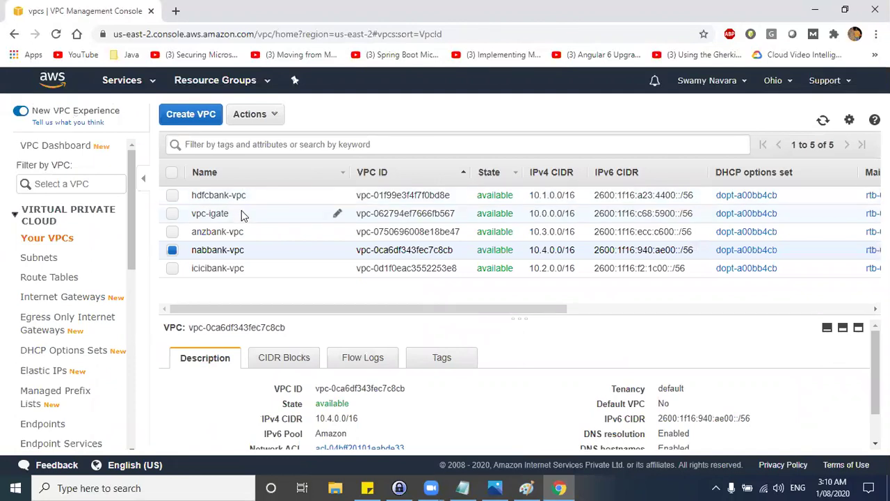
Step: Enable DNS hostnames for anzbank-vpc and save the setting
click(238, 232)
right_click(237, 231)
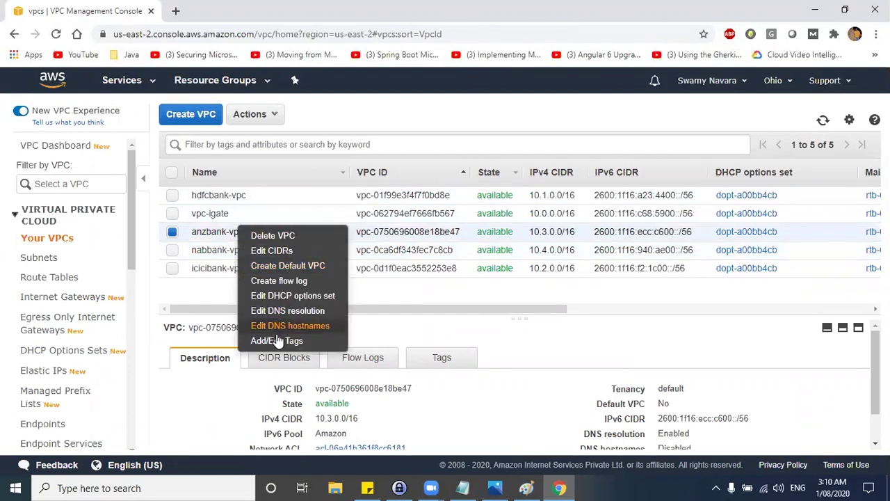
click(285, 325)
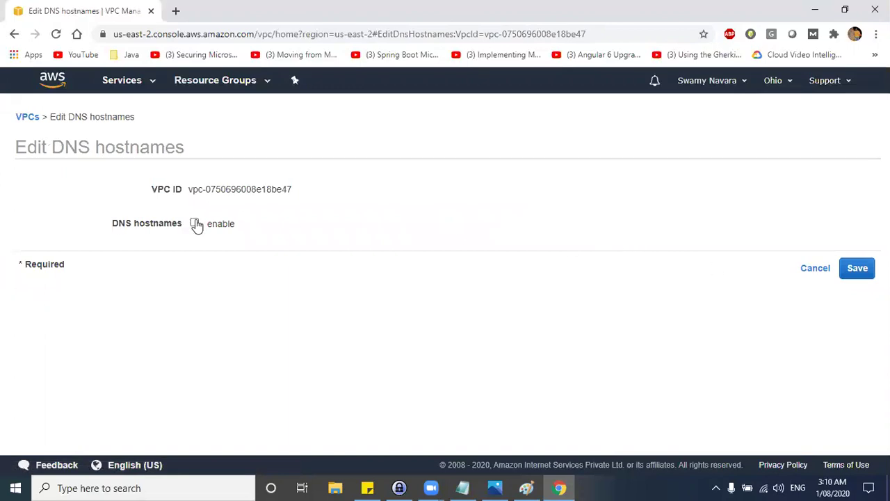
click(858, 268)
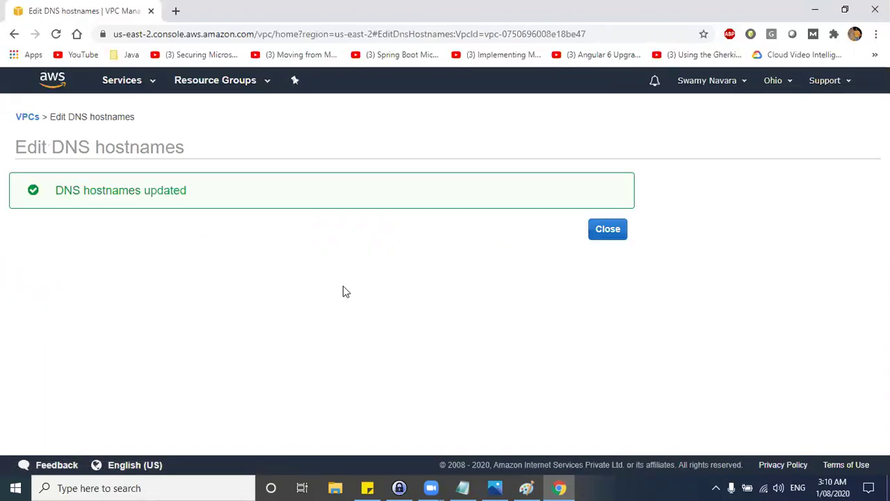
click(608, 228)
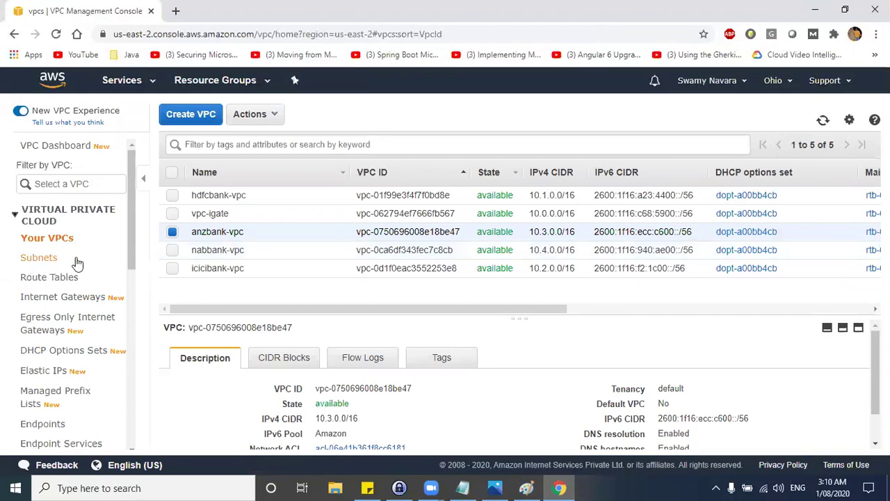
Step: Switch to the Paint diagram and draw a pencil tick above the NABPrivate-subnet-B label
key(alt+Tab)
click(696, 199)
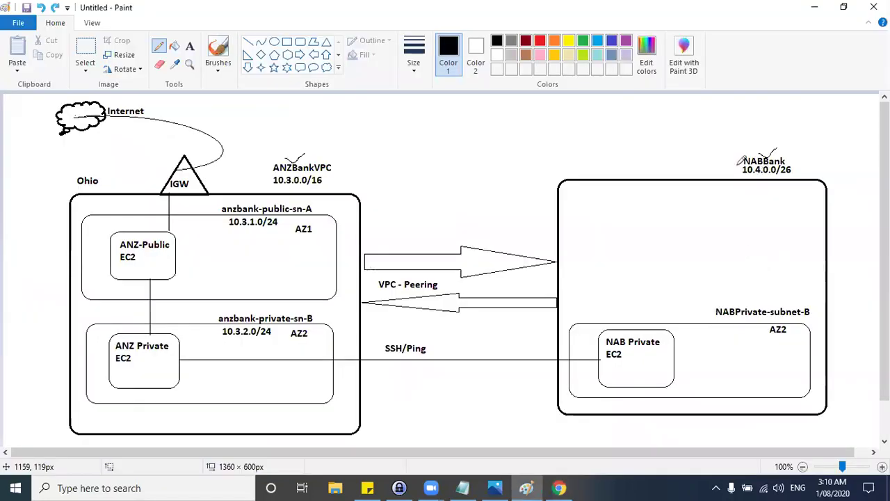
mouse_move(753, 298)
mouse_down()
mouse_move(760, 304)
mouse_move(781, 280)
mouse_up()
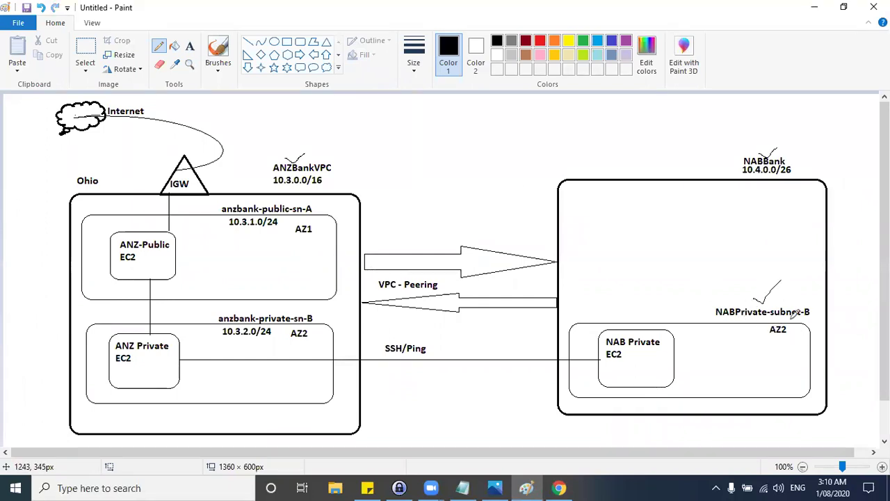
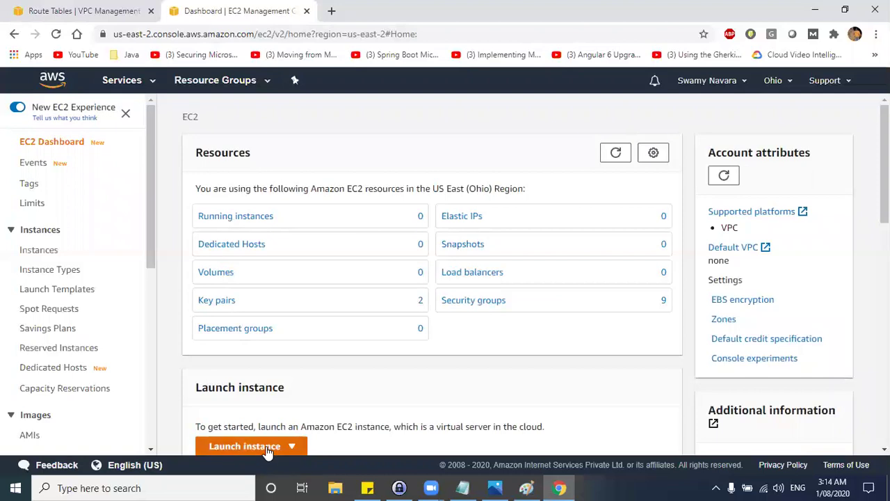
Step: Start launching an EC2 instance, select an Amazon Machine Image, and proceed to the instance details with the t2.micro type
click(272, 406)
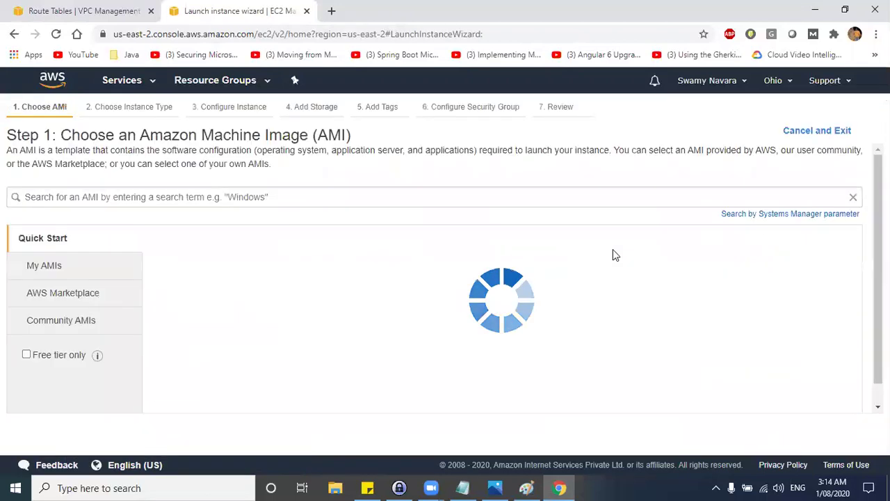
click(827, 273)
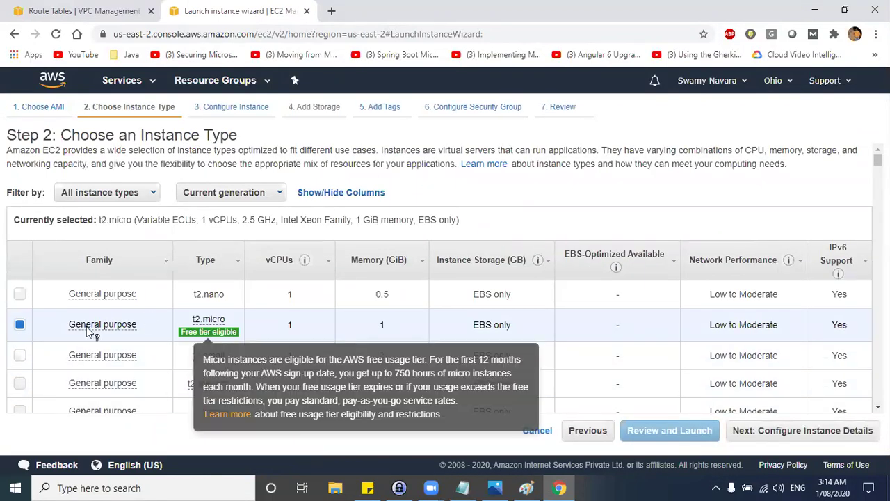
click(774, 431)
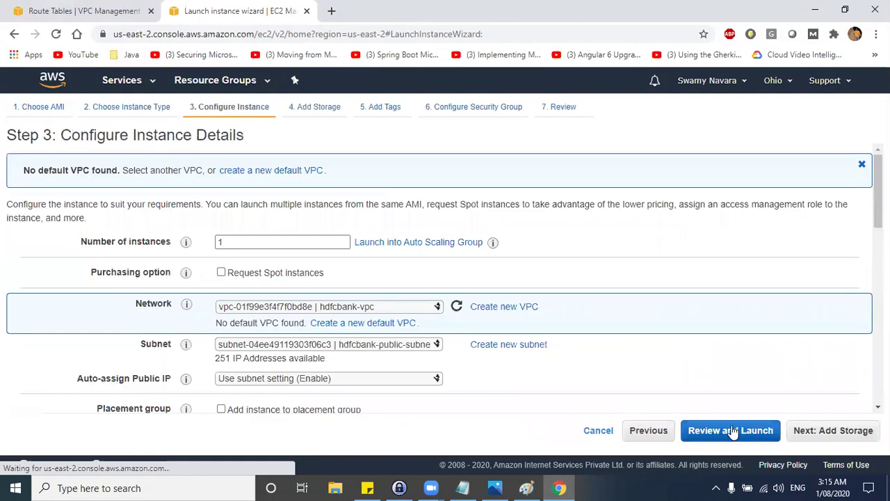
Step: Place the instance in the anzbank-vpc network and the anzbank-public-sn subnet
click(276, 308)
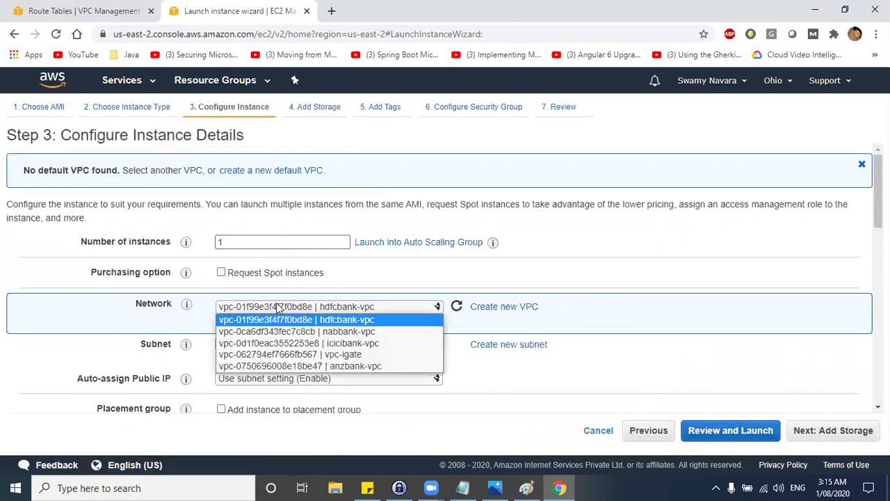
click(277, 366)
click(302, 343)
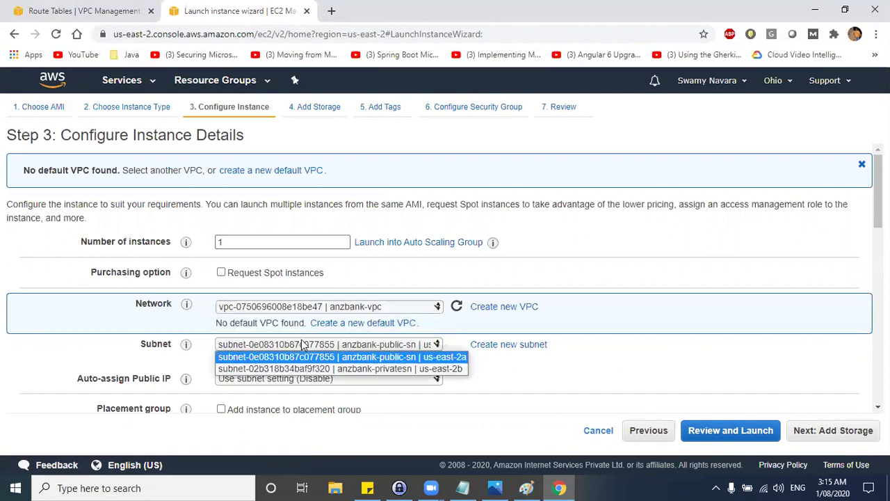
click(361, 358)
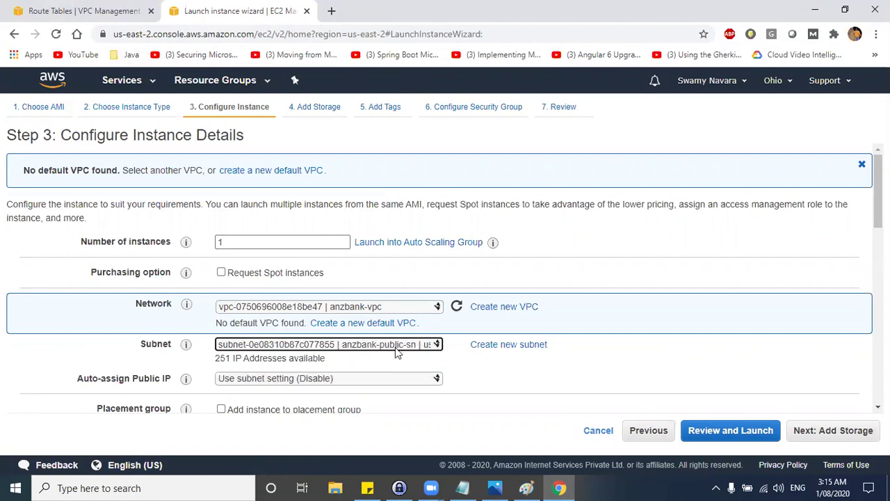
Step: Enable auto-assignment of a public IP for the instance and check the Paint network diagram
scroll(381, 352, down, 1)
click(334, 313)
click(262, 341)
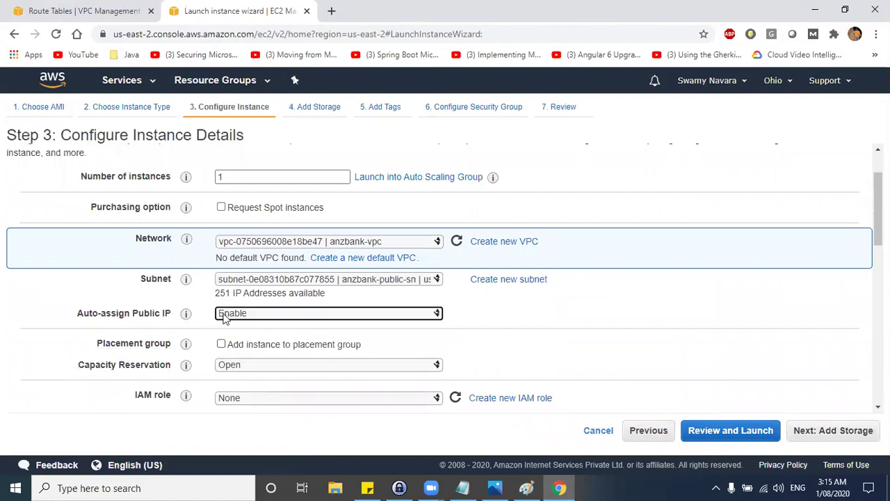
drag(172, 315, 125, 315)
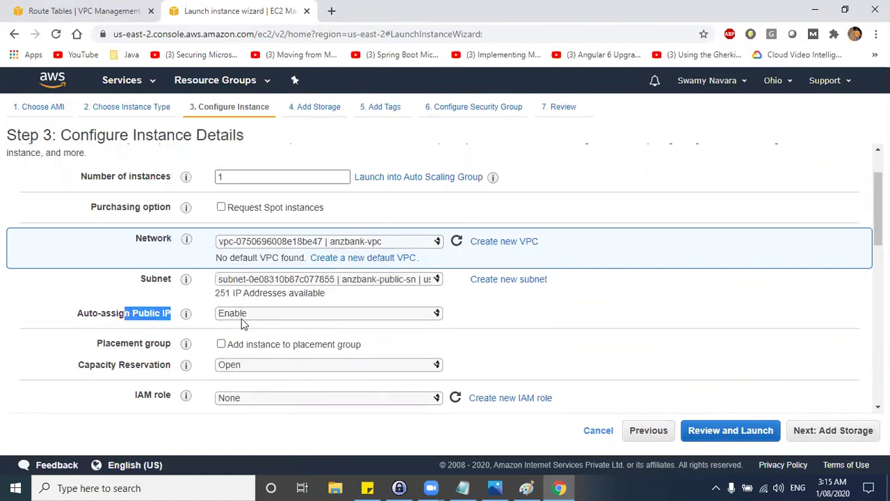
click(607, 314)
key(alt+Tab)
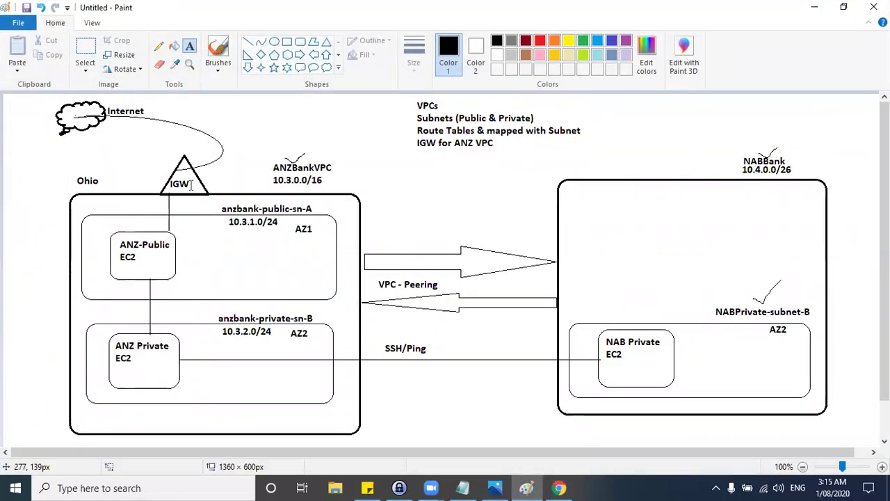
key(alt+Tab)
Step: Keep the default storage and add a Name tag with the value anzbank-public-ec2
click(823, 431)
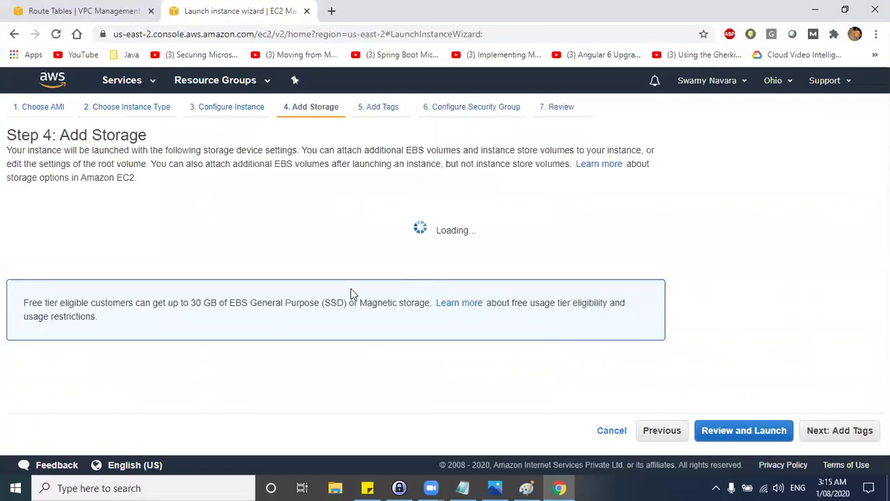
click(827, 430)
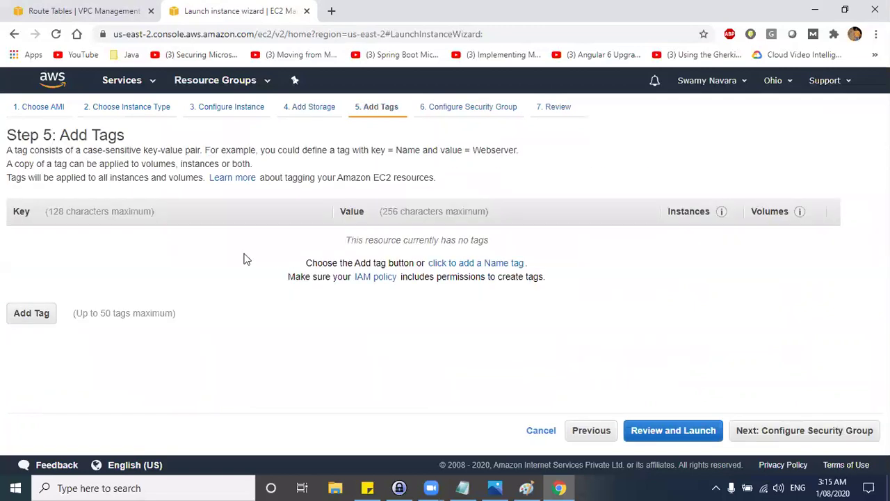
click(38, 314)
click(80, 238)
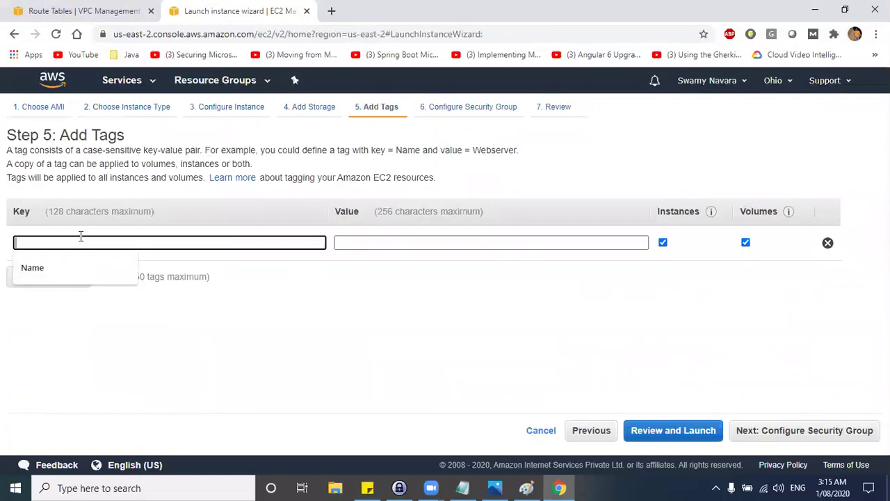
key(Down)
key(Return)
key(Tab)
text(ANZ)
key(BackSpace)
key(BackSpace)
key(BackSpace)
text(anzban)
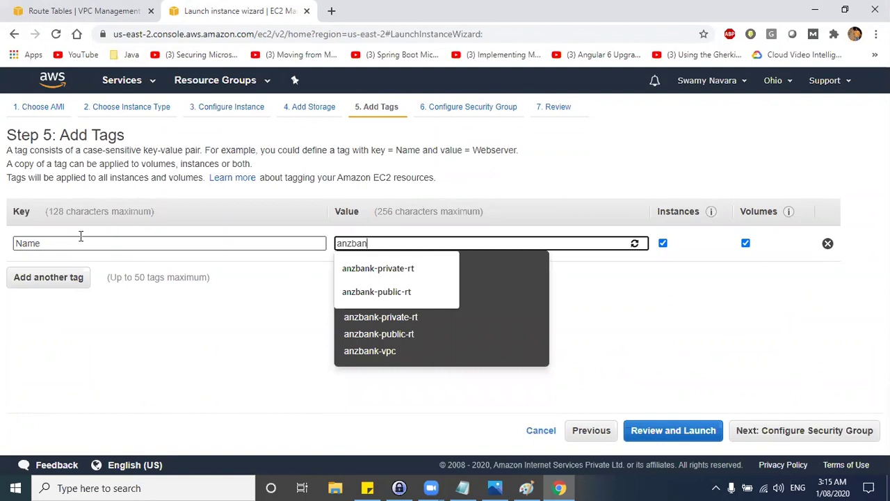
text(k-pu)
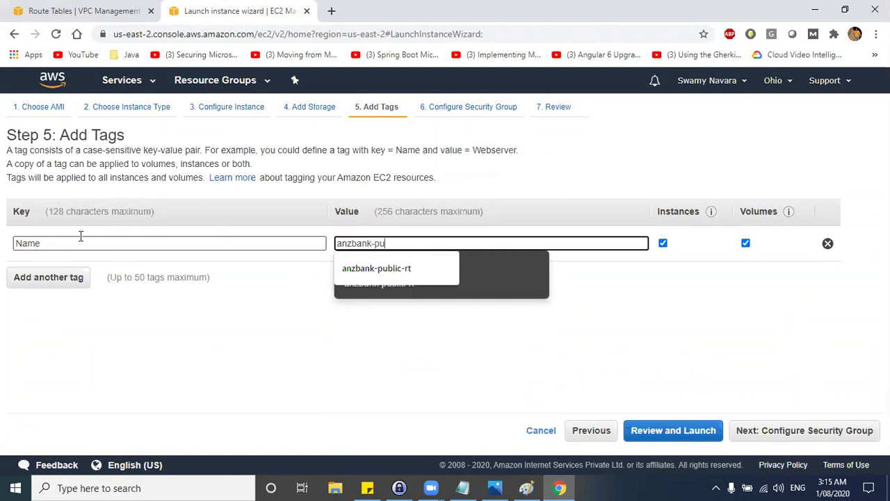
text(blic-ec2)
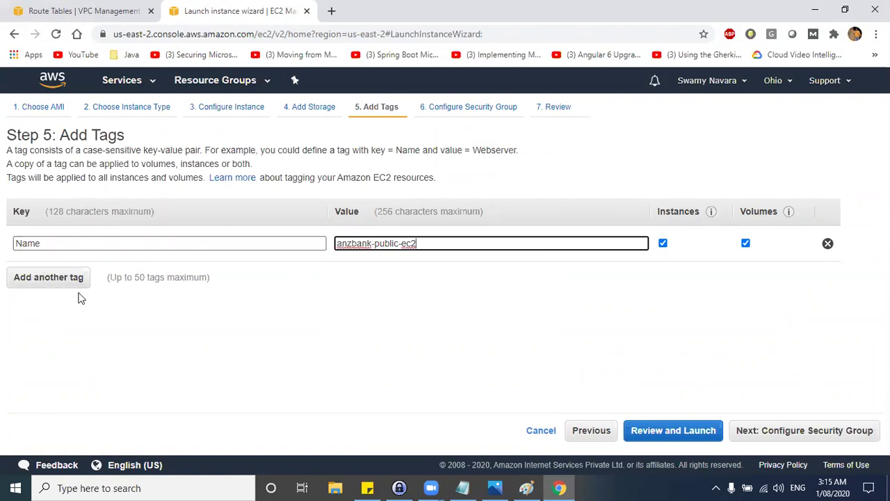
Step: Create a new security group for the instance, using anzbank-public-sg as both its name and description
click(805, 431)
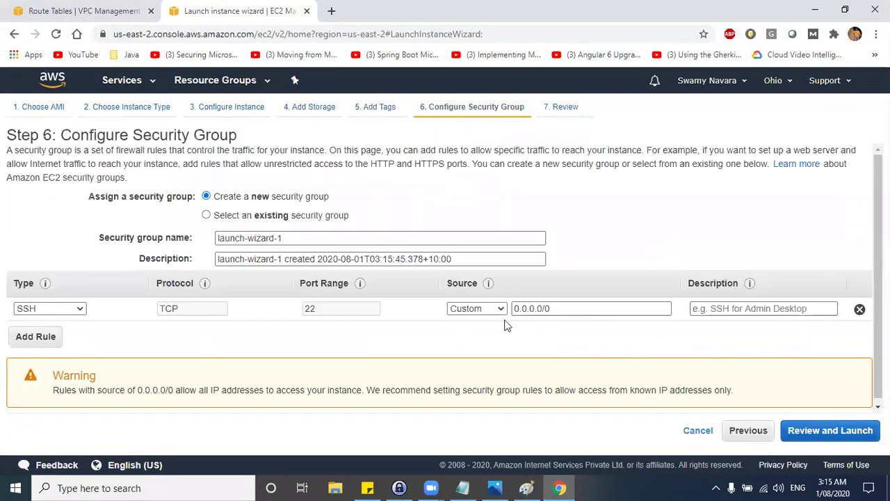
click(206, 216)
click(206, 196)
drag(318, 238, 166, 237)
text(anzbank-public-sg)
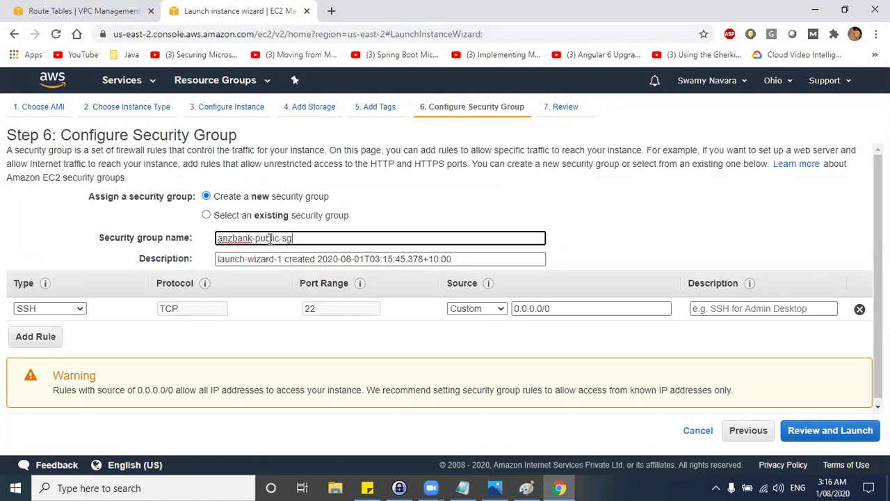
drag(304, 238, 179, 238)
key(ctrl+c)
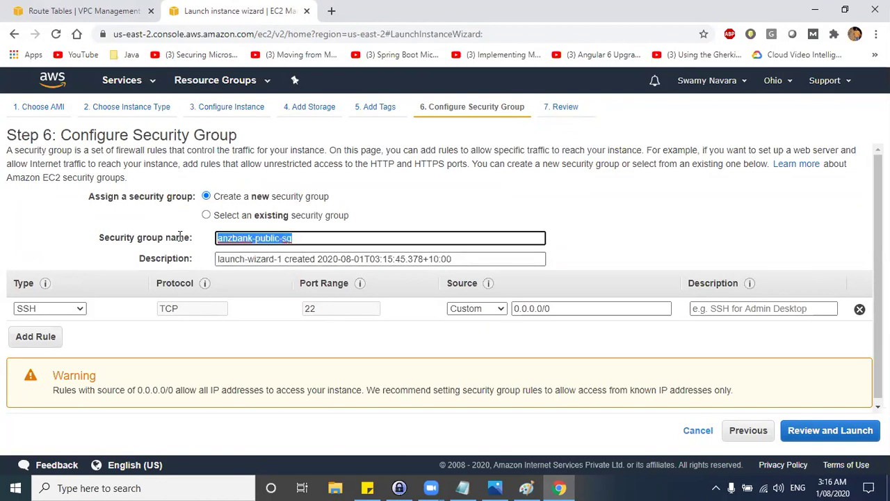
click(274, 257)
triple_click(309, 258)
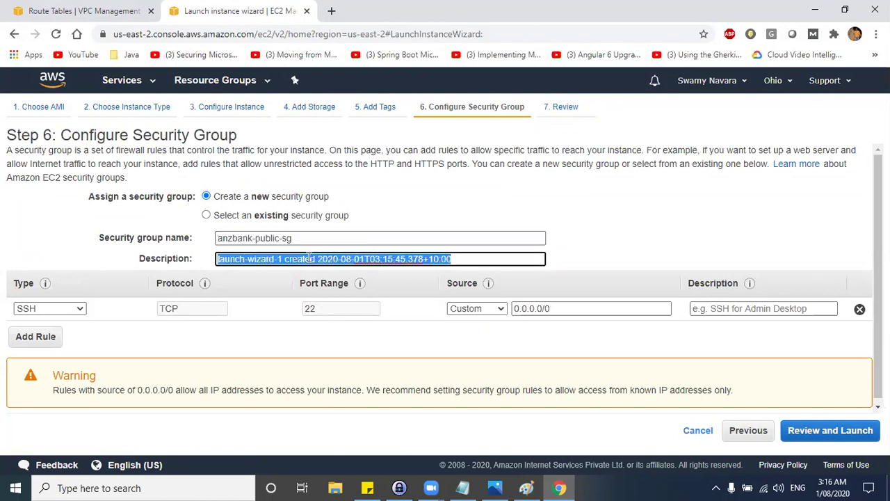
key(ctrl+v)
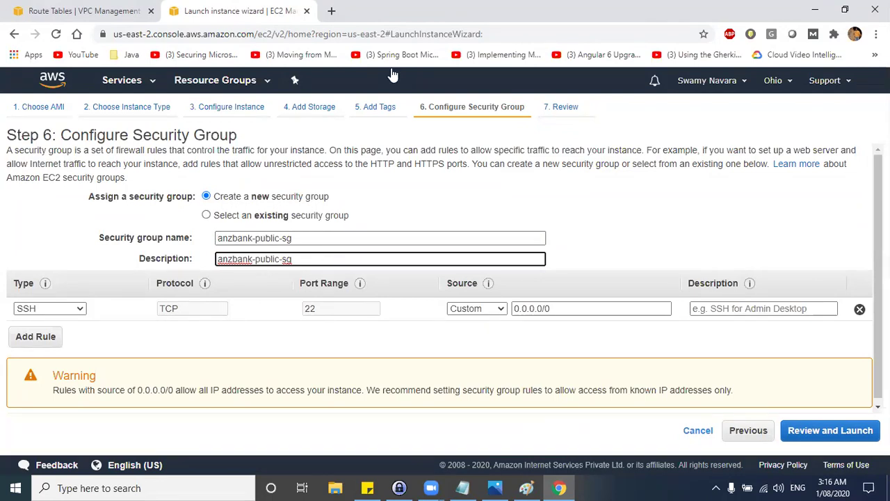
click(284, 259)
triple_click(248, 259)
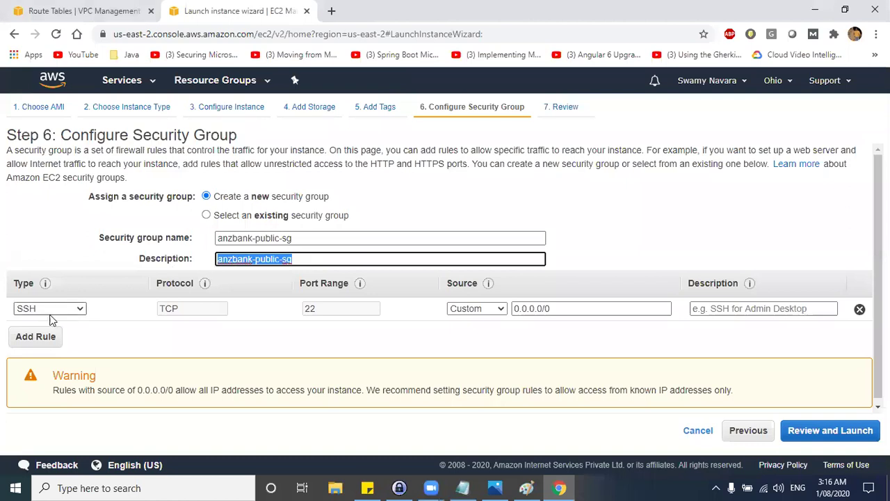
Step: Check the Paint diagram, then set the source of the security group's SSH rule to Anywhere
key(alt+Tab)
key(alt+Tab)
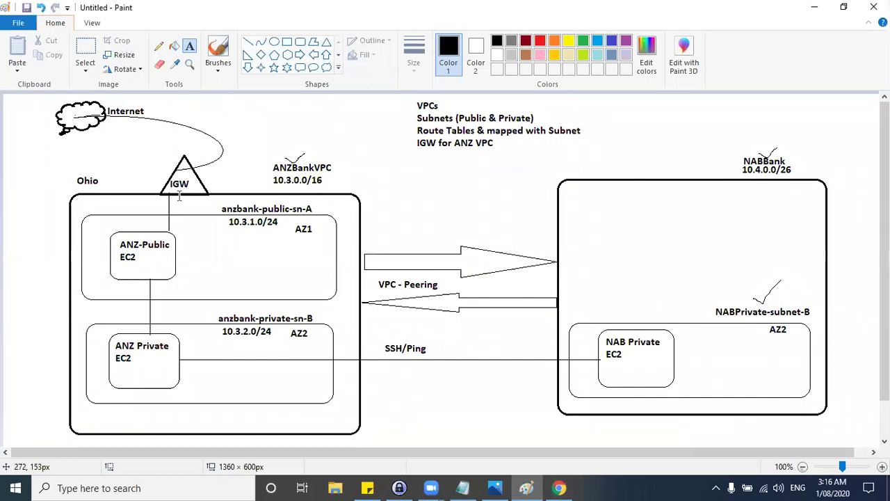
key(alt)
key(alt+Tab)
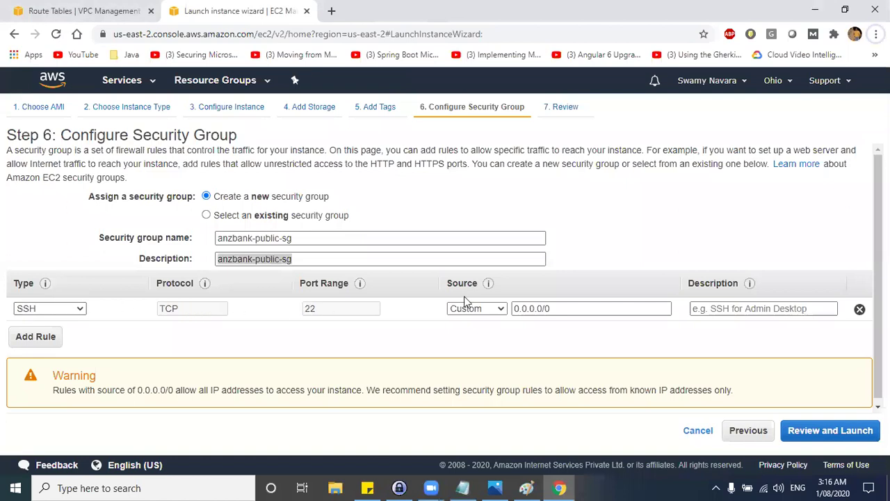
click(489, 313)
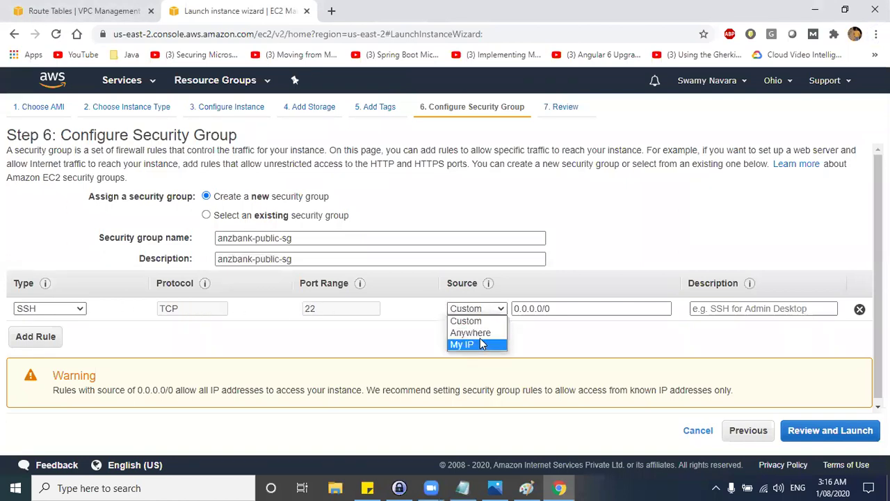
click(480, 341)
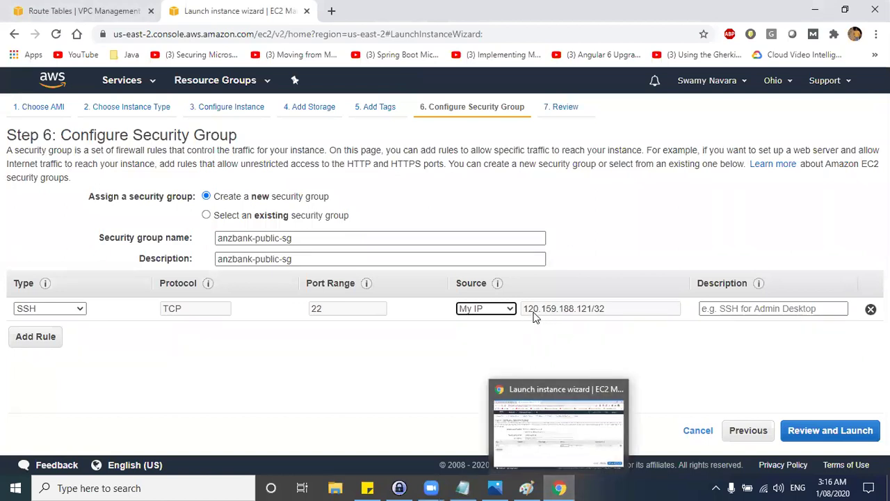
click(491, 309)
click(487, 333)
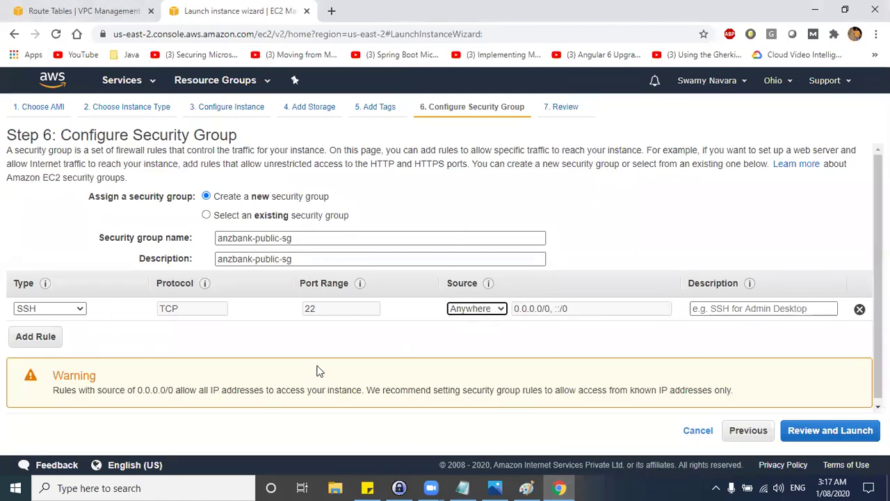
scroll(563, 358, down, 1)
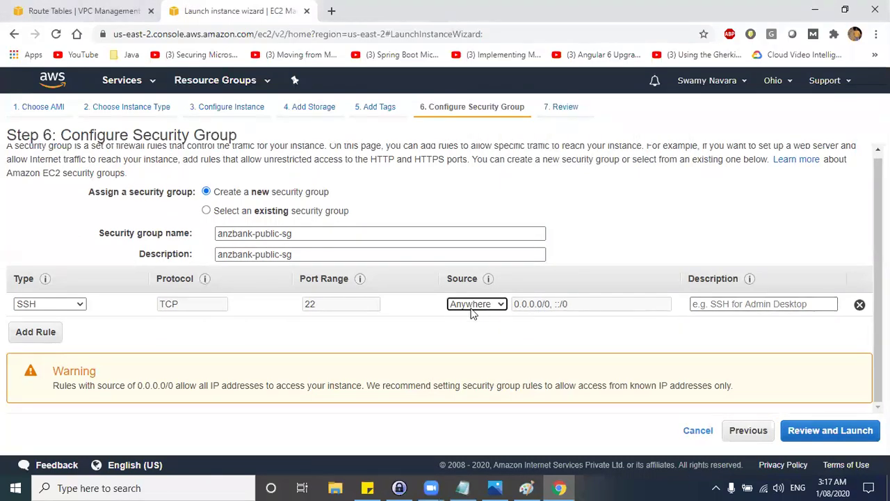
Step: Review and launch the instance with the existing BankKey key pair, acknowledge access to the key file, and view the instances list
click(844, 431)
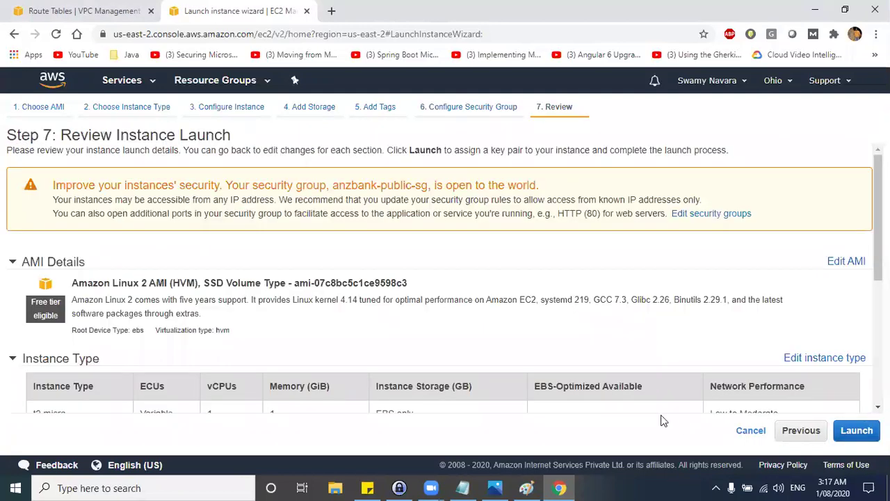
click(850, 429)
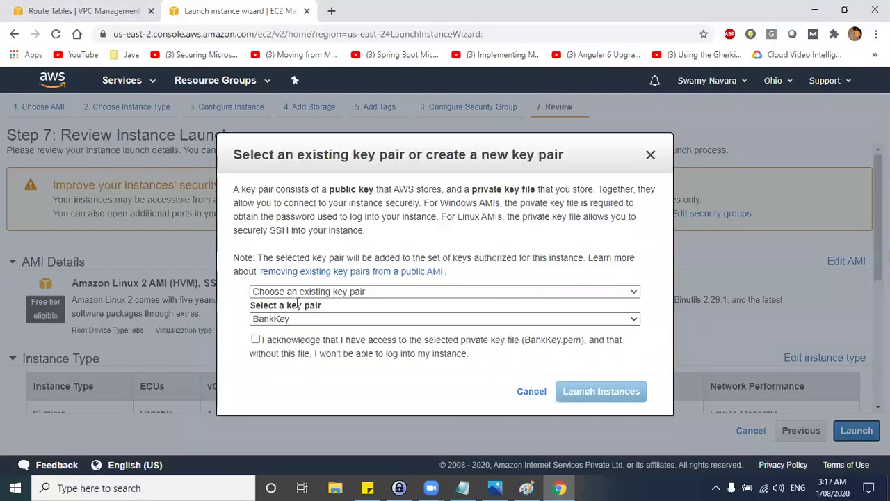
click(255, 340)
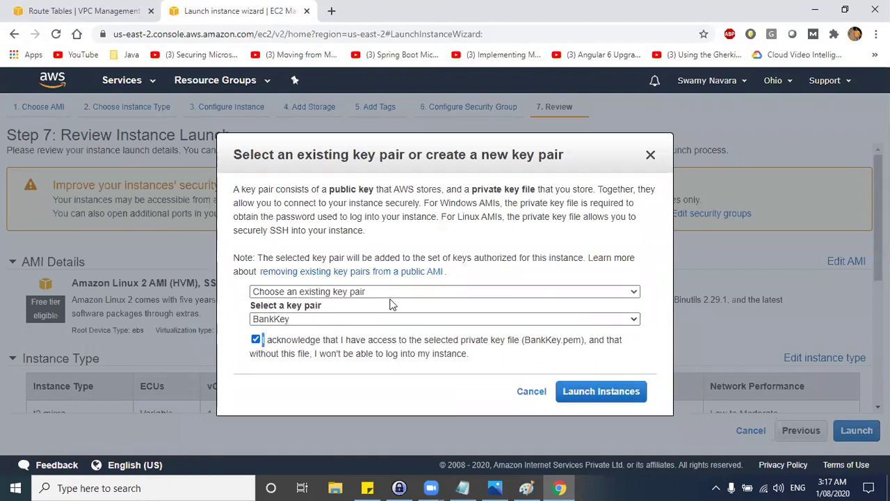
click(580, 391)
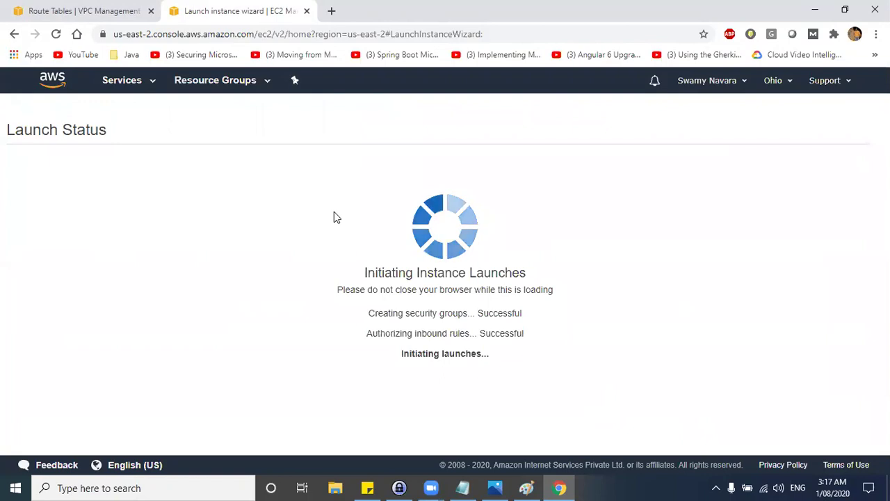
scroll(334, 212, down, 3)
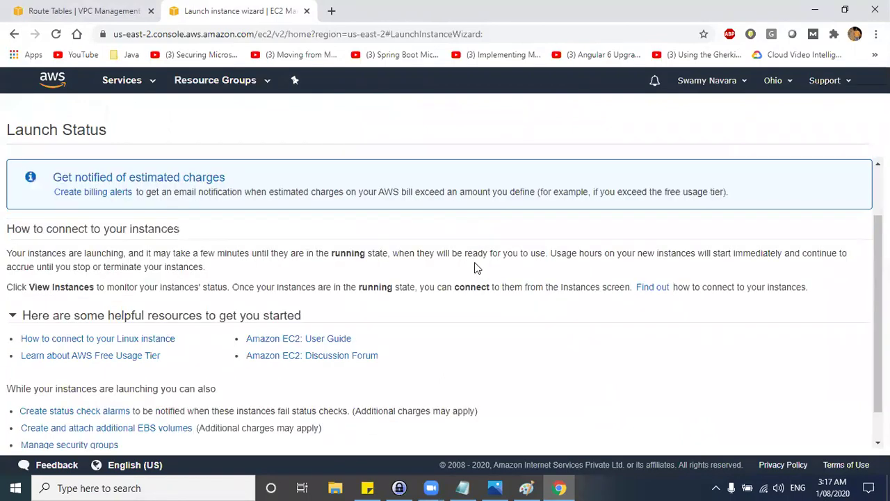
click(823, 437)
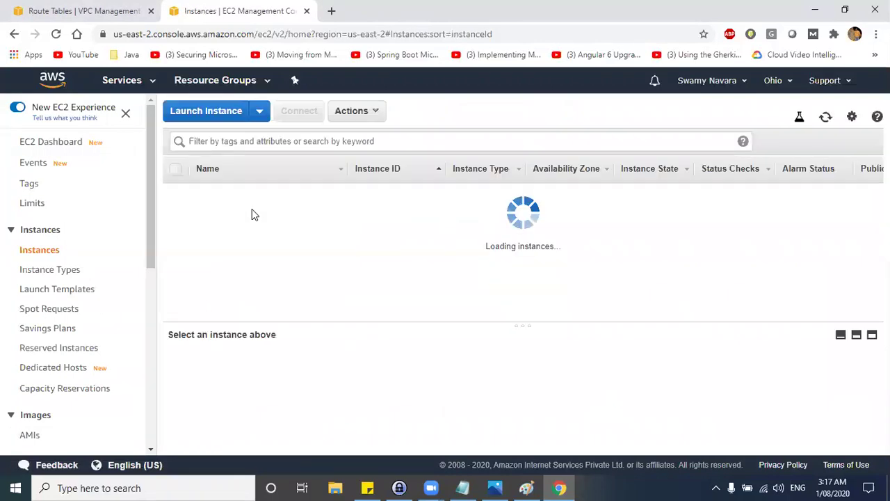
Step: Start launching another instance from the 64-bit (x86) Amazon Linux 2 AMI with the t2.micro type and proceed to its details
click(221, 117)
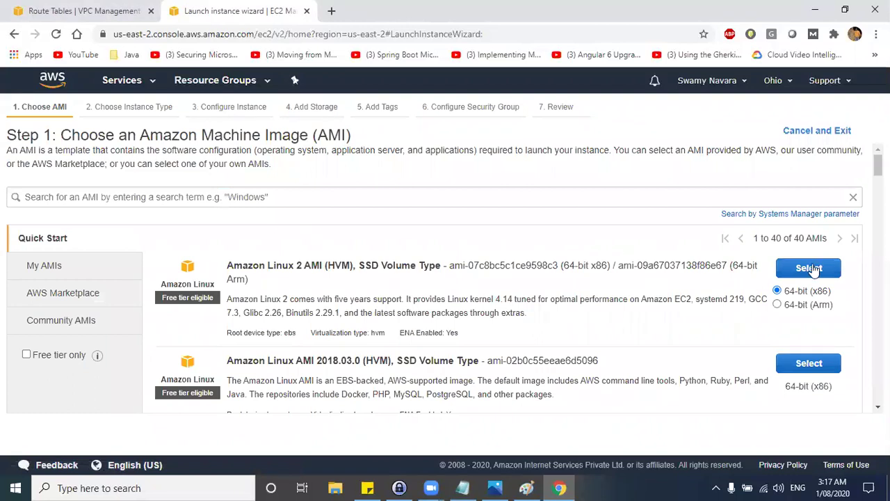
click(813, 269)
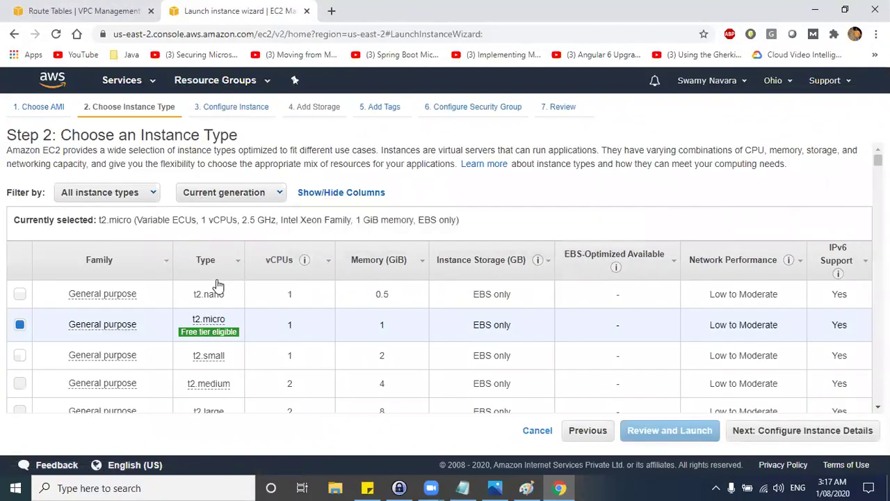
click(800, 429)
Step: Place the instance in anzbank-vpc and the anzbank-privatesn subnet, with auto-assign public IP set to Disable
click(258, 311)
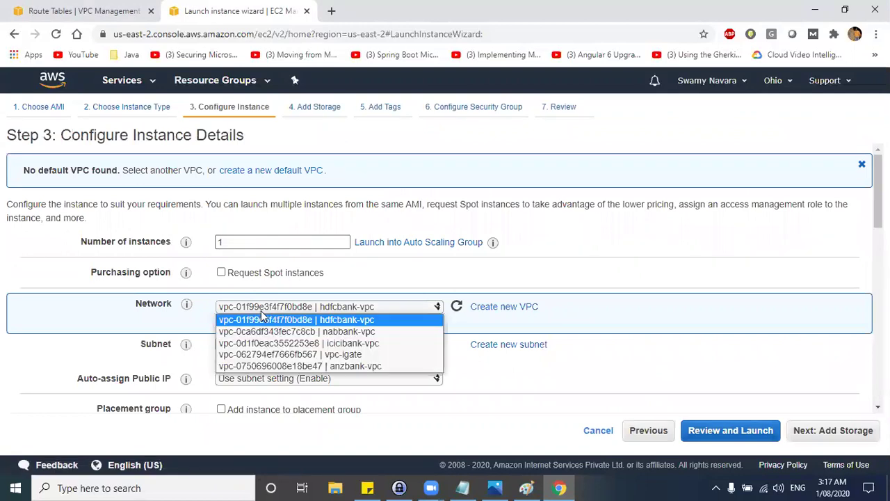
click(270, 368)
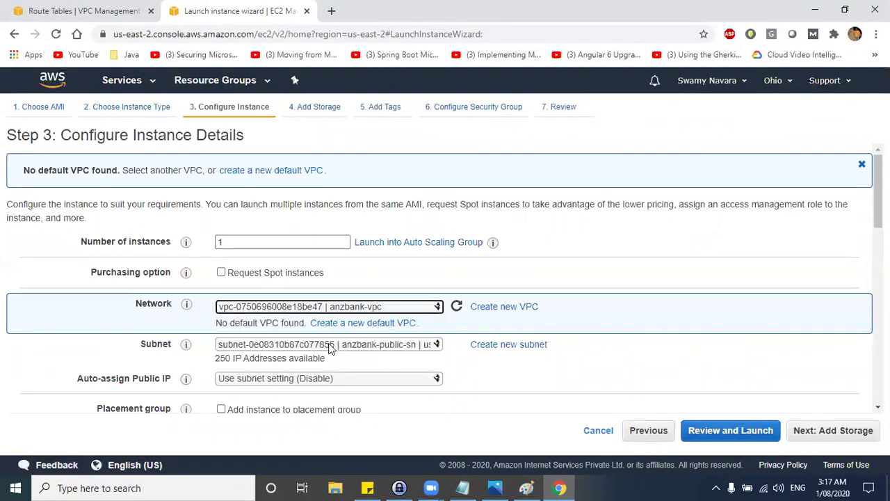
click(321, 344)
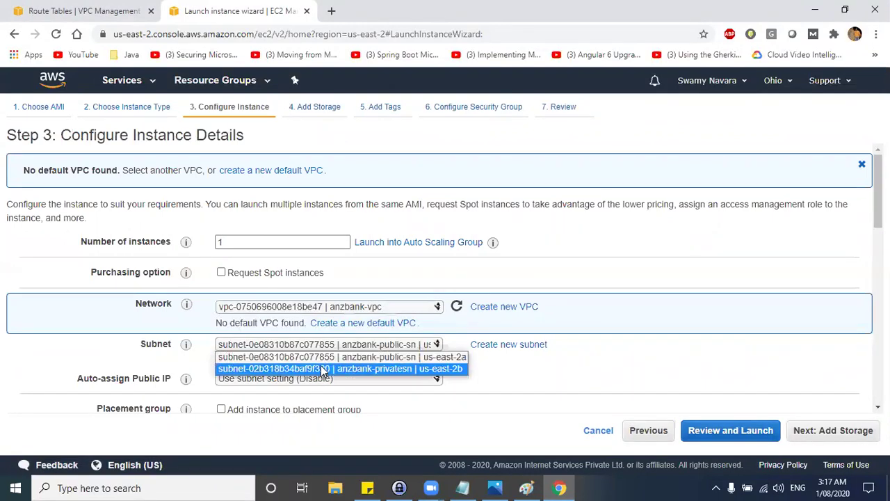
click(382, 370)
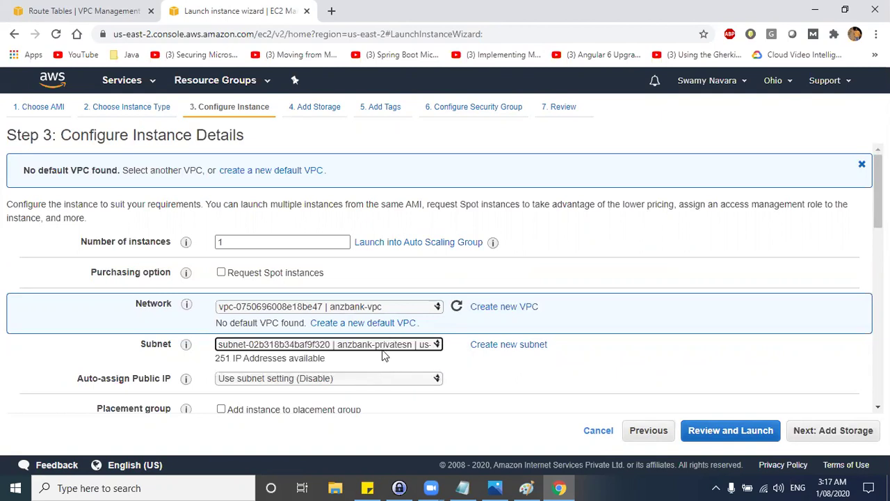
click(280, 382)
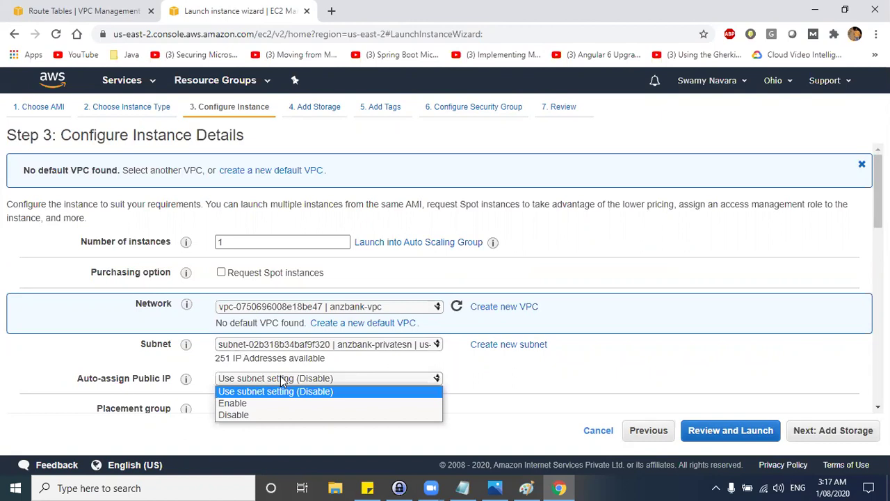
click(264, 414)
drag(130, 377, 169, 378)
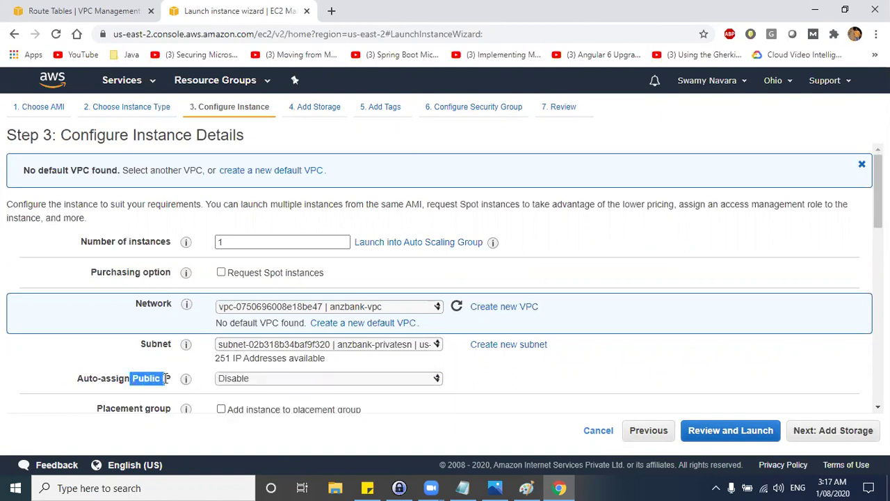
Step: Check the Paint diagram, then accept the remaining instance details and default storage to proceed to the tags
key(alt+Tab)
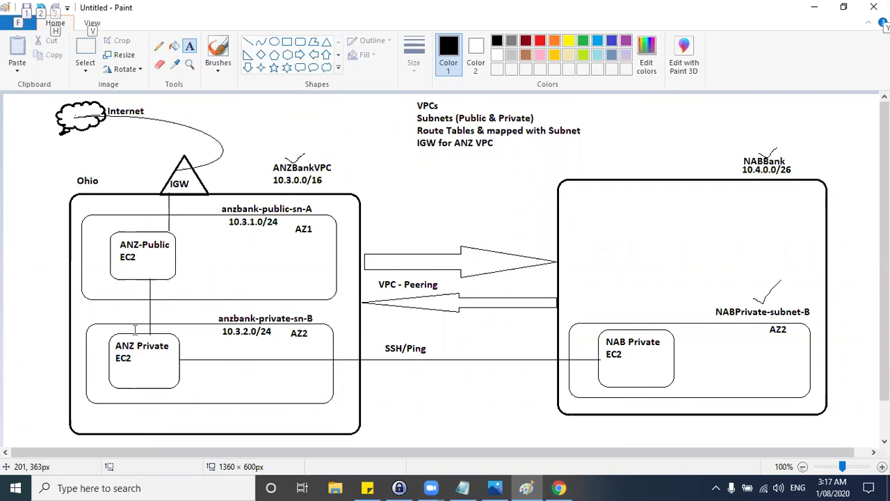
key(alt+Tab)
scroll(592, 313, down, 3)
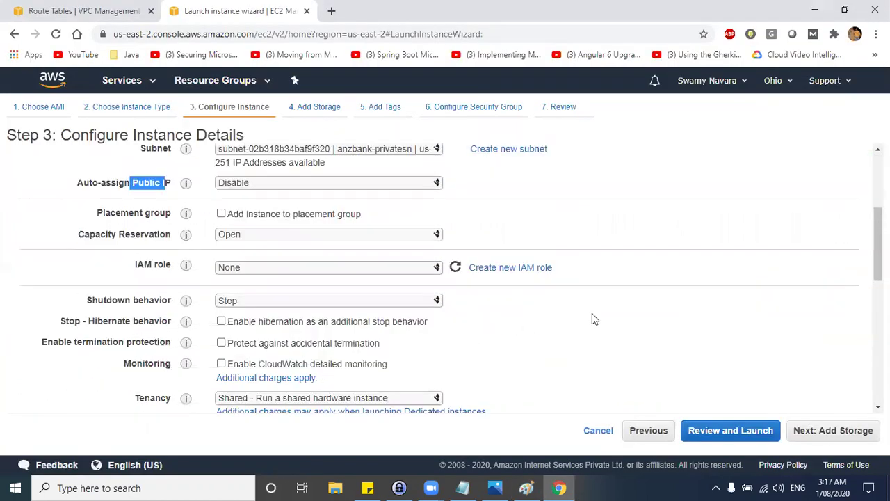
click(841, 429)
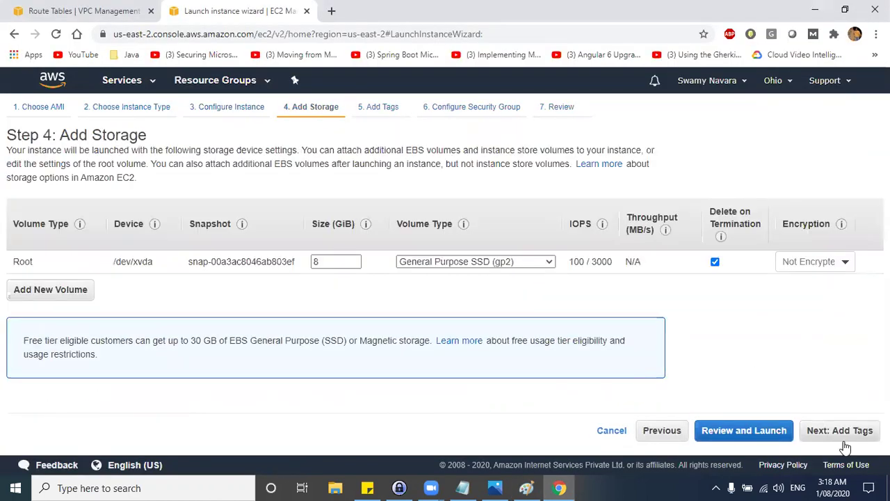
click(840, 431)
Step: Add a tag to the instance with key Name and value anzbank-private-ec2
click(31, 313)
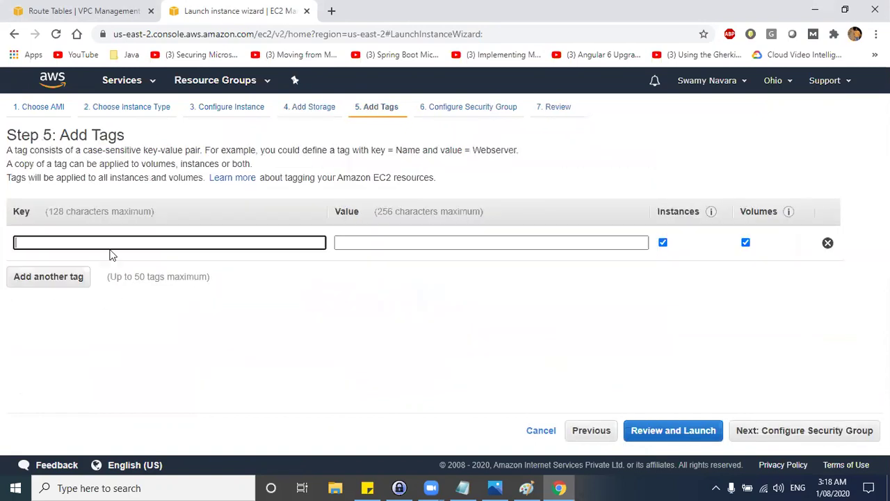
text(Name)
key(Tab)
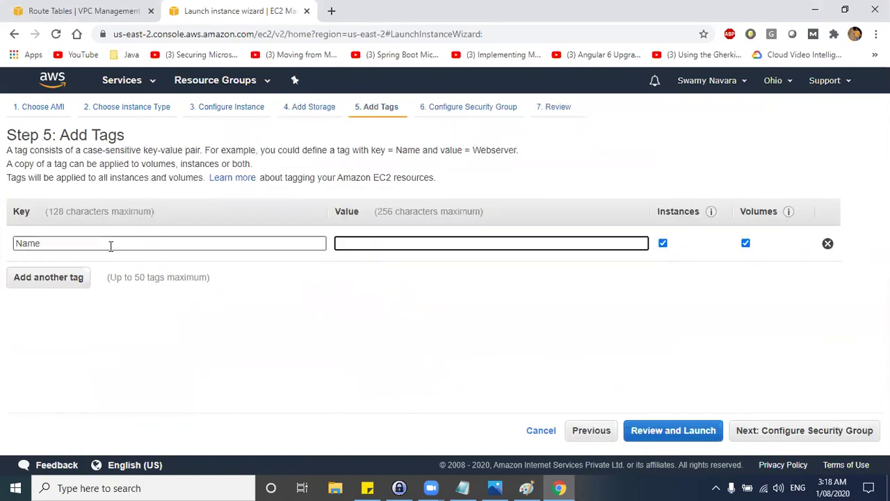
text(anzbank-private)
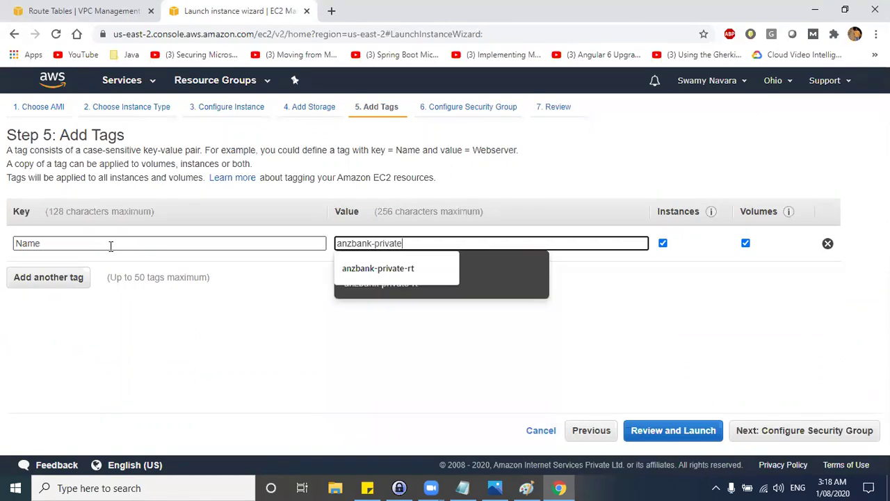
text(-ec2)
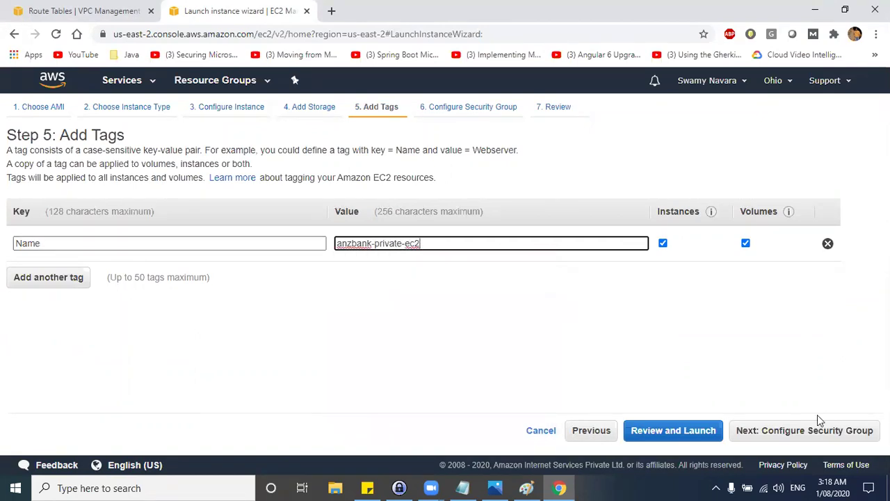
Step: Proceed to the security group and enter anzbank-private-sg as both the new group's name and description
click(799, 430)
drag(319, 237, 157, 239)
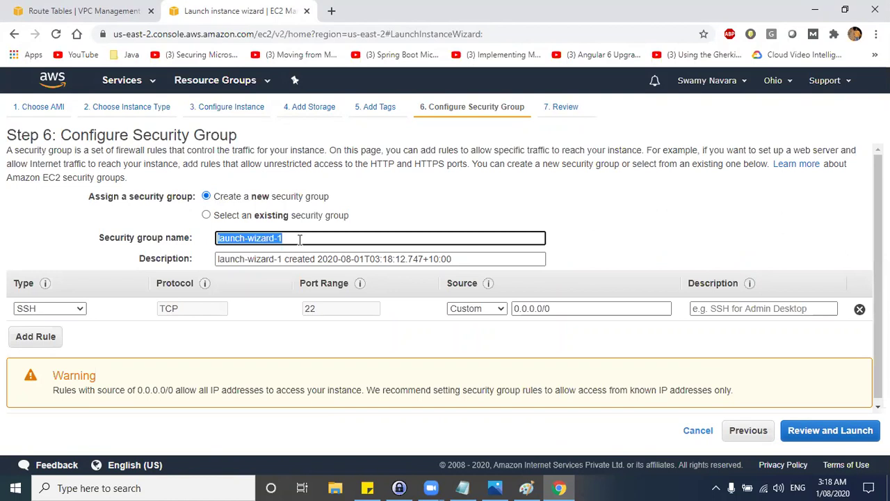
text(anzbank-private-sg)
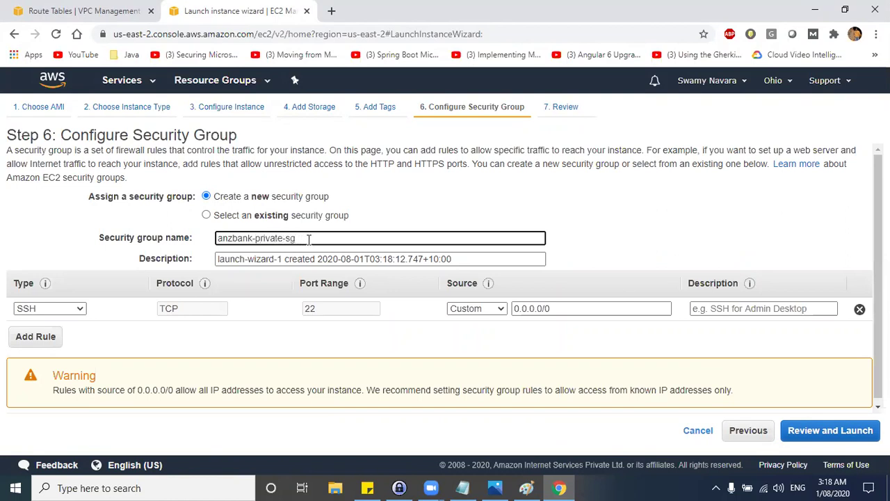
key(ctrl+a)
key(ctrl+c)
click(361, 259)
key(ctrl+a)
key(ctrl+v)
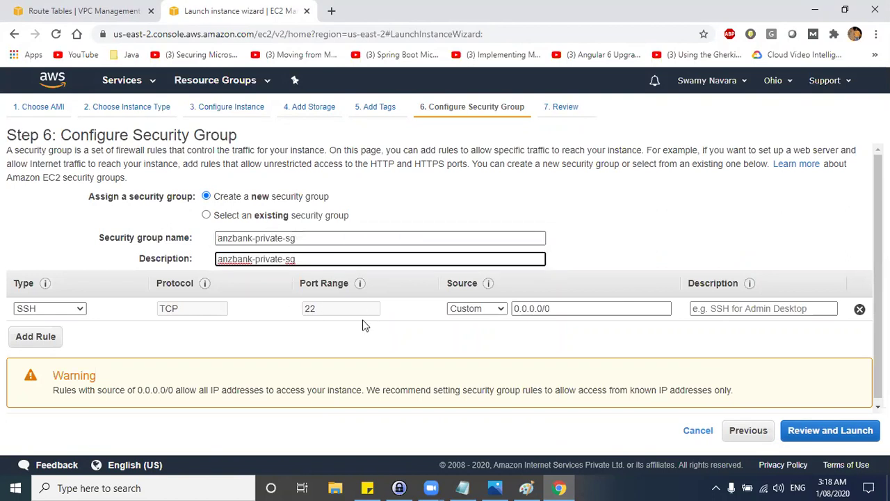
click(272, 327)
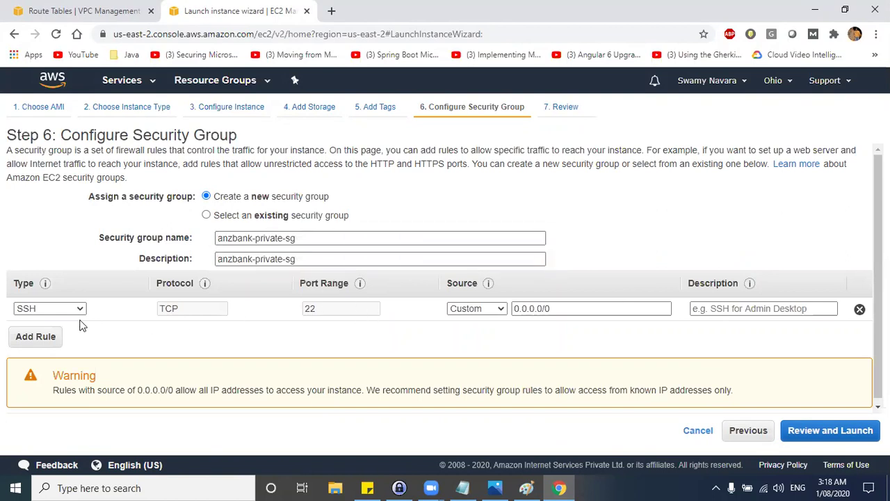
Step: In the Paint diagram, draw a freehand pencil curve from the ANZ-Public EC2 box to the ANZ Private EC2 box
key(alt+Tab)
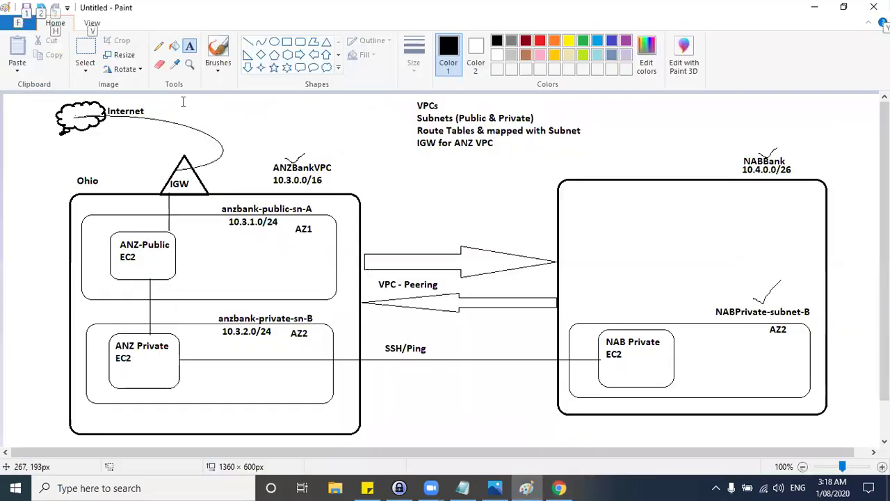
click(159, 46)
mouse_move(168, 258)
mouse_down()
mouse_move(184, 280)
mouse_move(174, 327)
mouse_up()
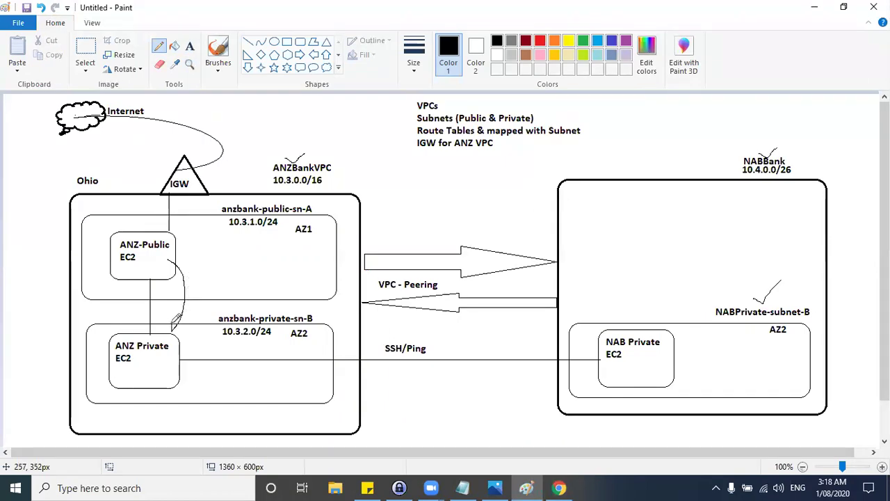
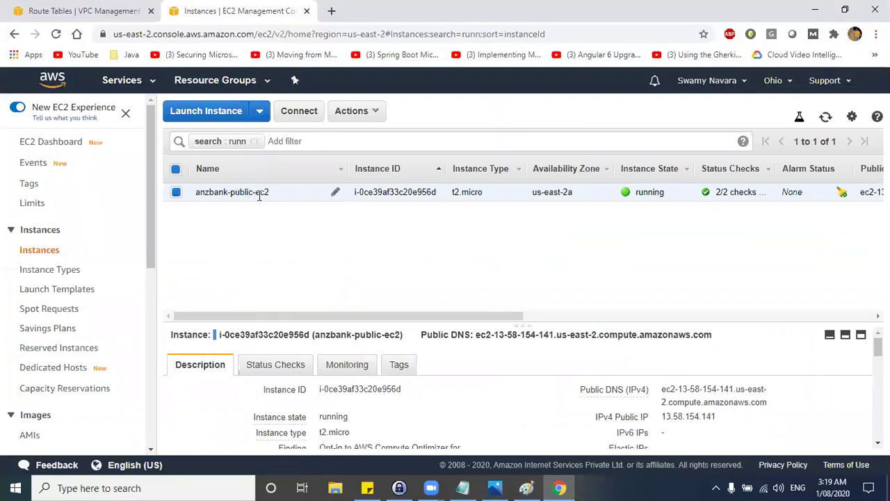
Step: Copy the public DNS of anzbank-public-ec2 and show the desktop
click(778, 404)
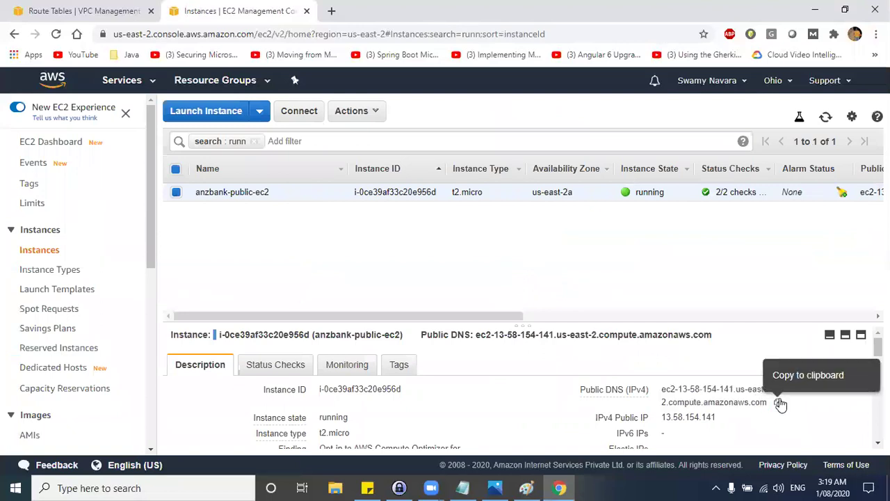
click(777, 403)
key(super+d)
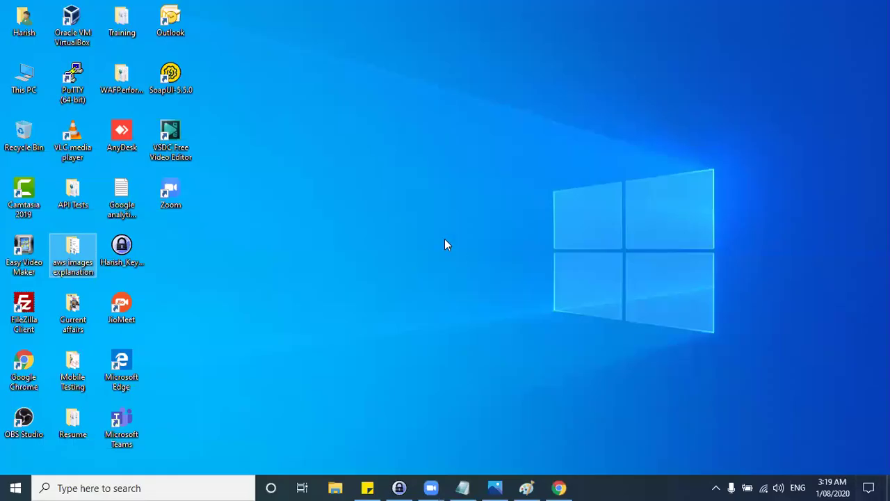
Step: Open PuTTY and choose the bank private key file from the Downloads\Keypairs folder for SSH authentication
double_click(62, 92)
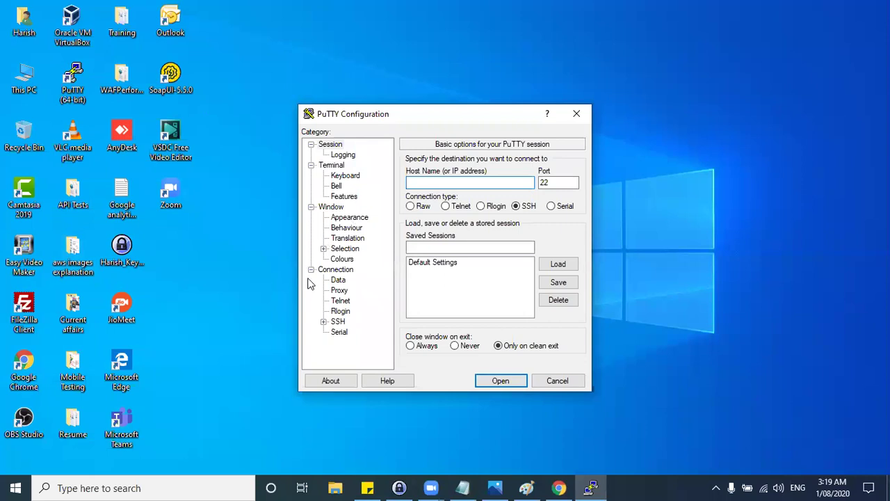
scroll(322, 323, down, 2)
click(350, 311)
click(556, 293)
double_click(465, 220)
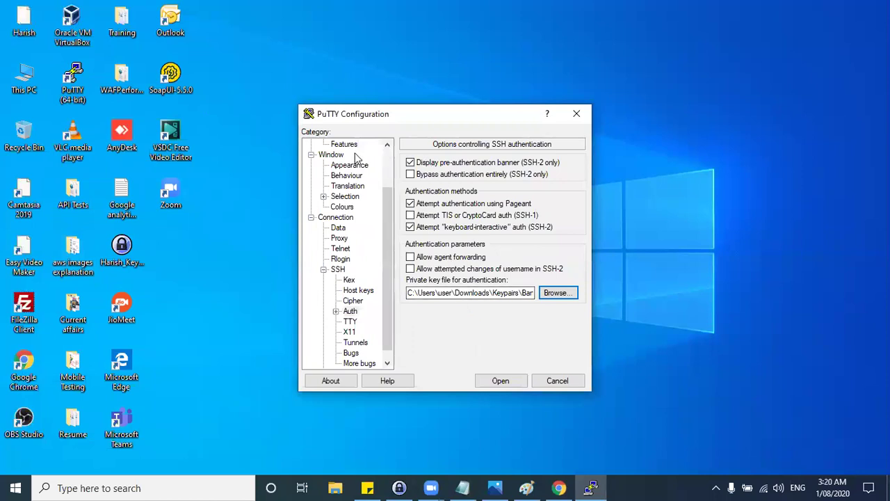
Step: Set the PuTTY host name to the copied public DNS and open the SSH session to the public instance
scroll(346, 167, up, 2)
click(328, 145)
click(476, 183)
key(ctrl+v)
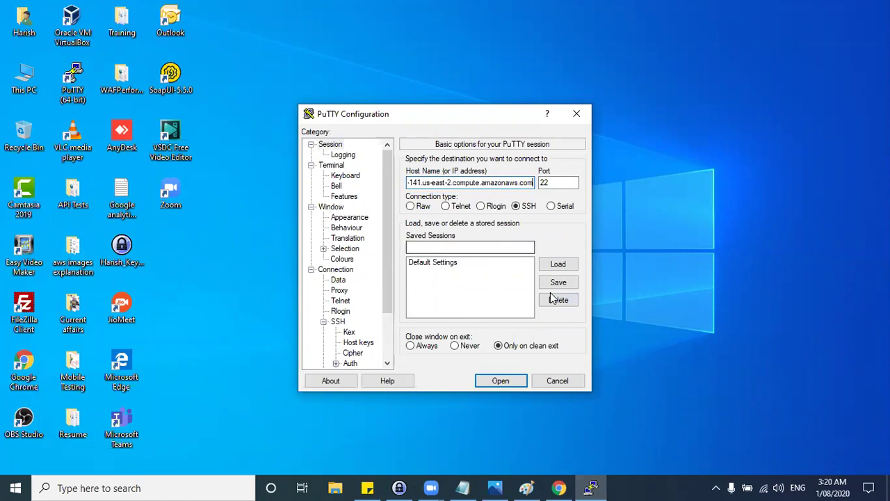
click(501, 382)
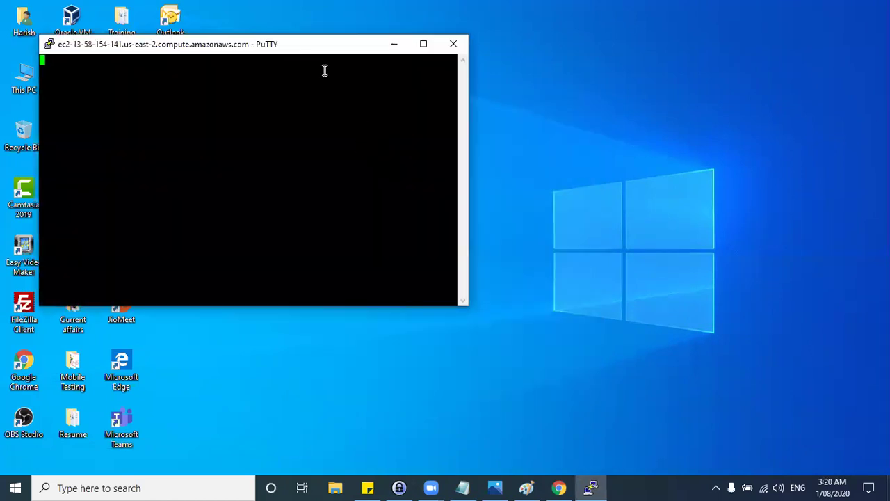
click(375, 331)
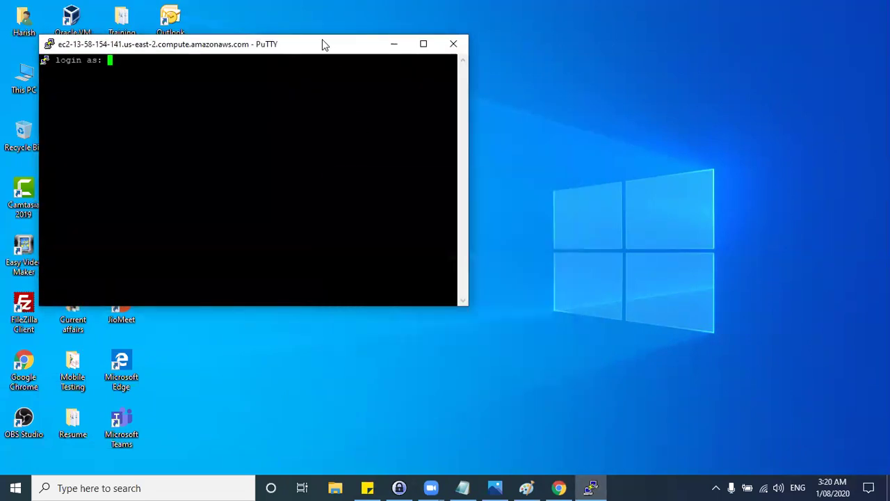
Step: Log in to the public instance as ec2-user and switch to root with sudo su -
drag(324, 44, 472, 97)
text(ec2-user)
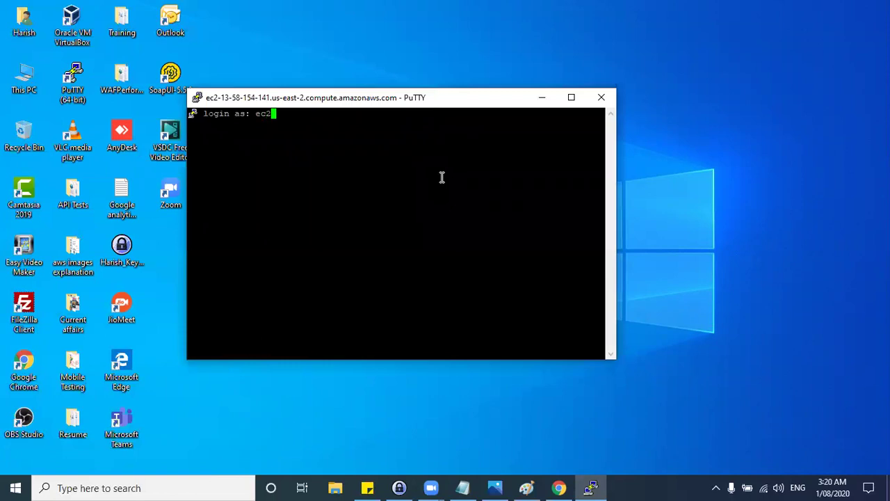
key(Return)
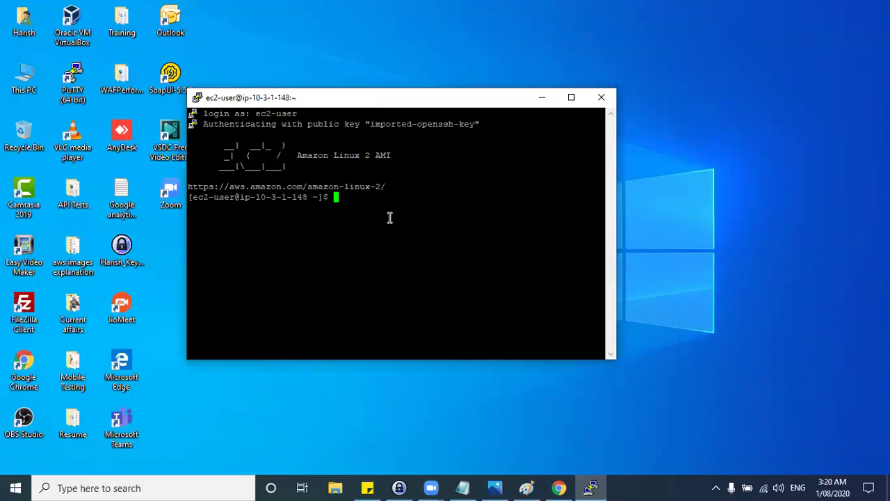
text(sudo su -)
key(Return)
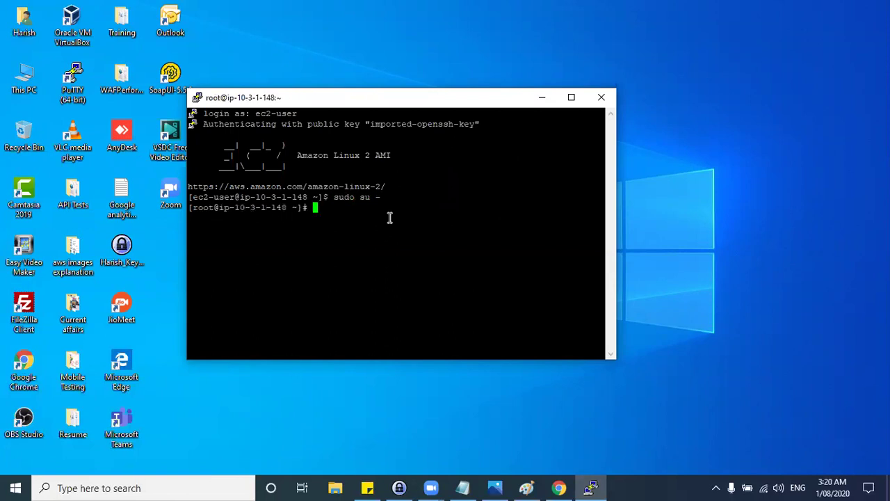
Step: Move the terminal window toward the right side of the desktop and clear its output with the clear command
drag(307, 100, 482, 93)
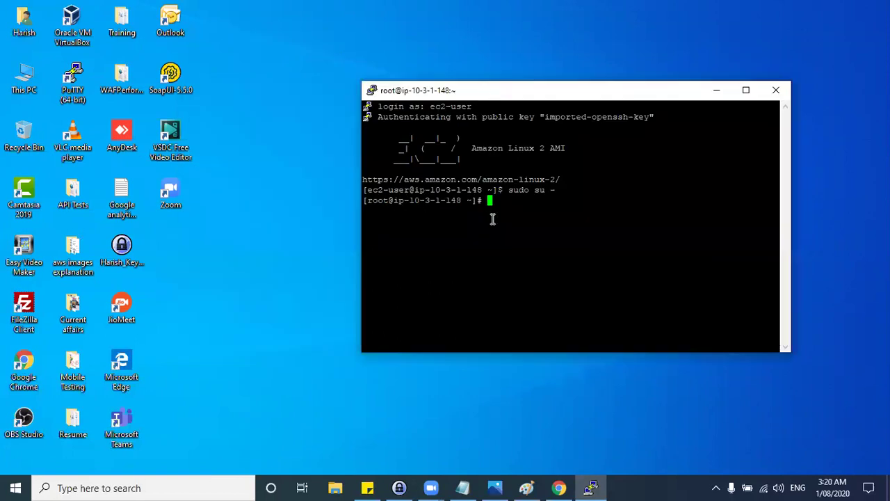
drag(415, 93, 448, 97)
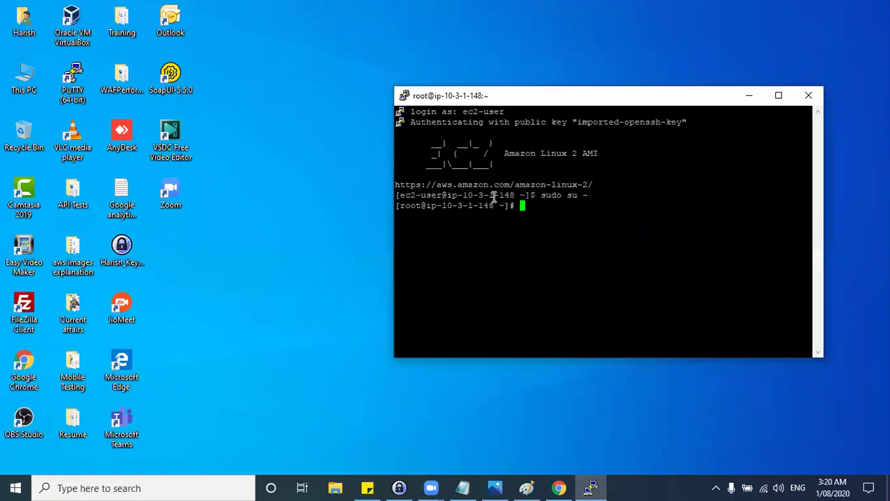
text(clear)
key(Return)
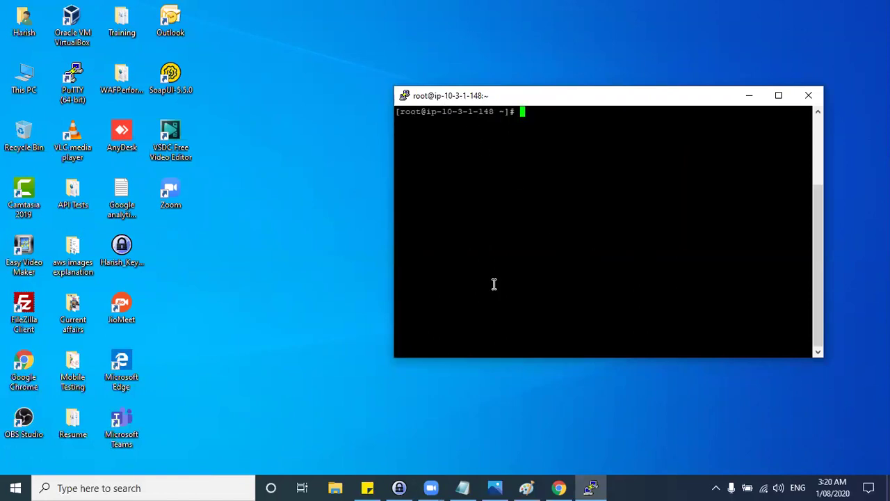
Step: Switch back to the EC2 instances in Chrome and look up the private IP of anzbank-public-ec2 in its details
click(560, 487)
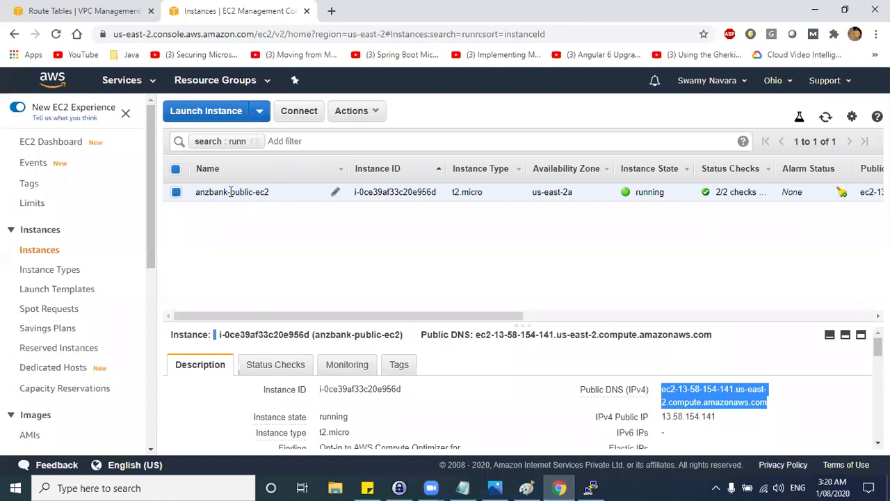
drag(198, 194, 279, 199)
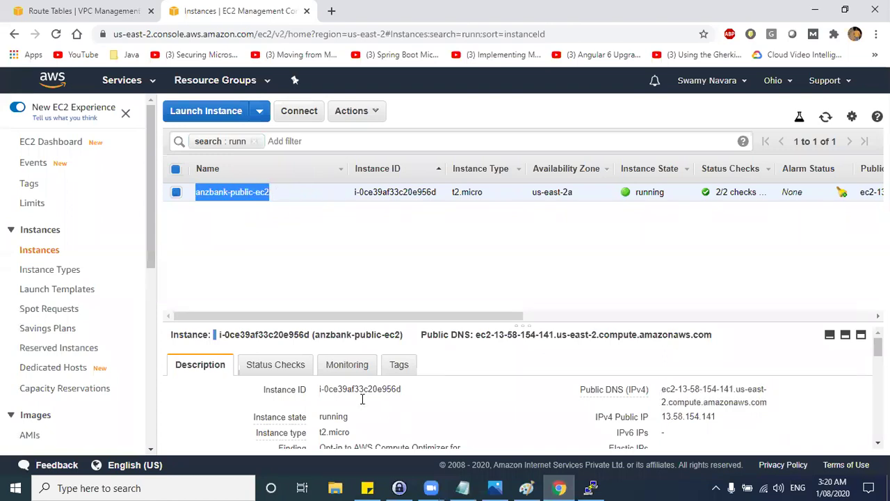
scroll(356, 416, down, 5)
scroll(356, 411, up, 3)
drag(353, 321, 356, 260)
scroll(345, 382, up, 2)
scroll(356, 358, down, 1)
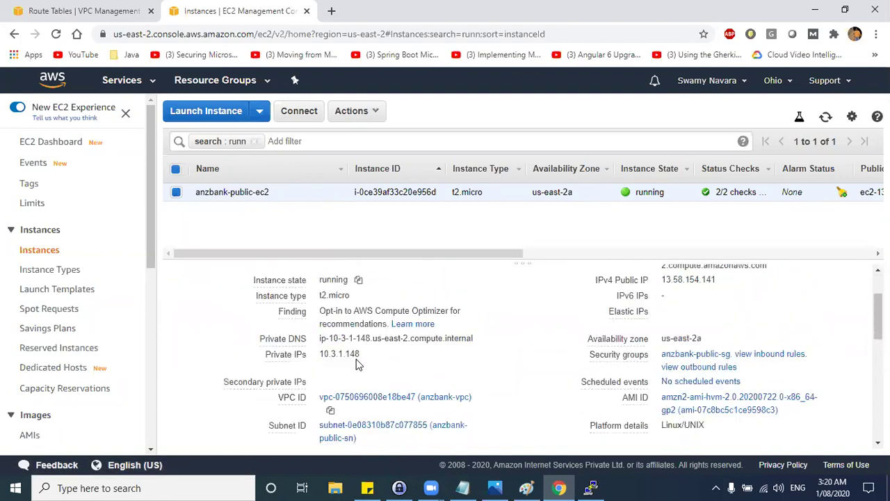
drag(319, 363, 361, 363)
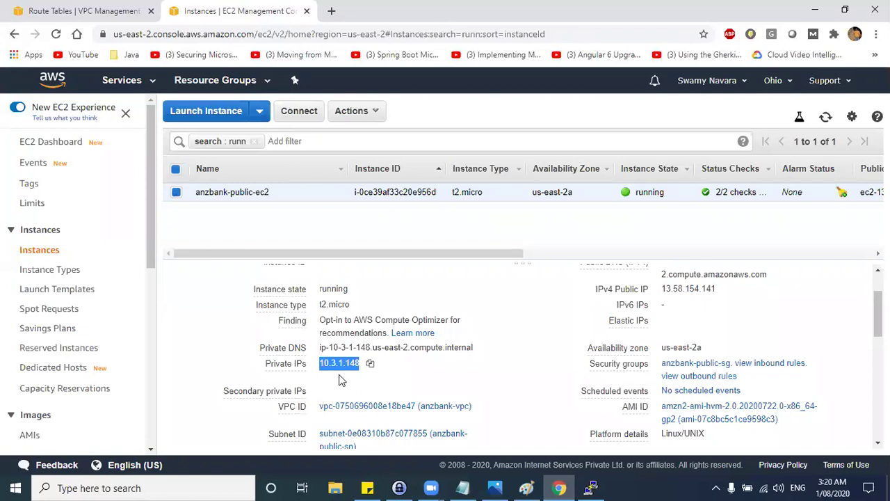
Step: Switch to the VPC Peering Lab Setup notes in Notepad and maximize the window
key(alt+Tab)
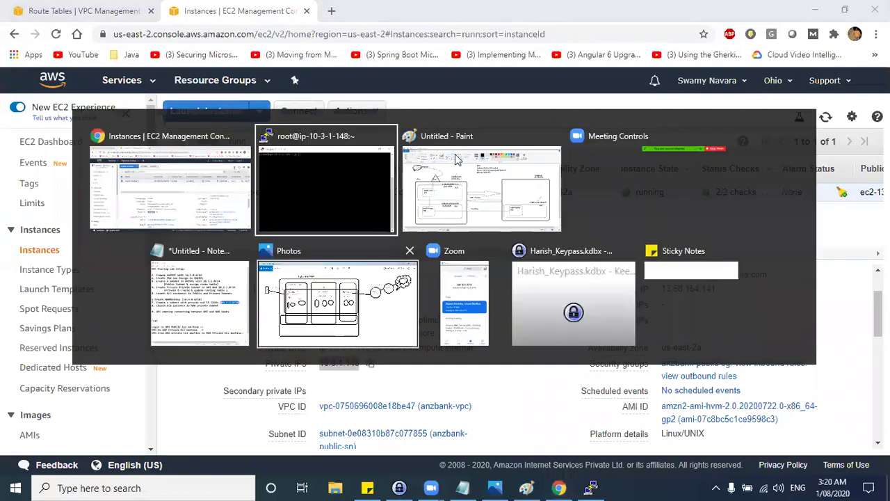
click(209, 308)
key(super+Up)
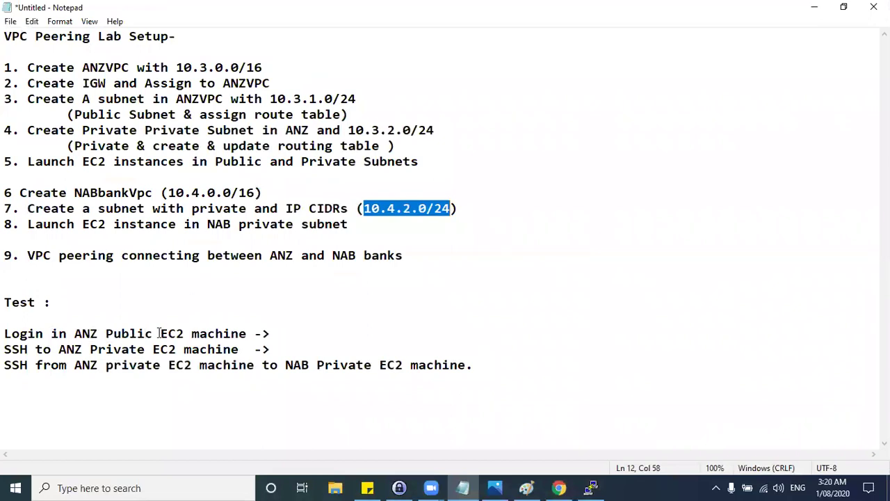
click(268, 333)
text((10.3.1.148)
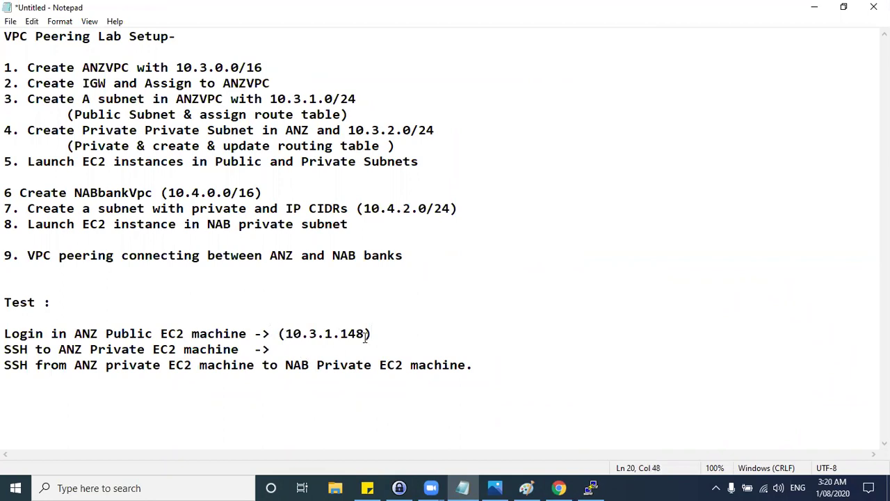
text() _>)
key(BackSpace)
key(BackSpace)
drag(381, 334, 277, 334)
key(BackSpace)
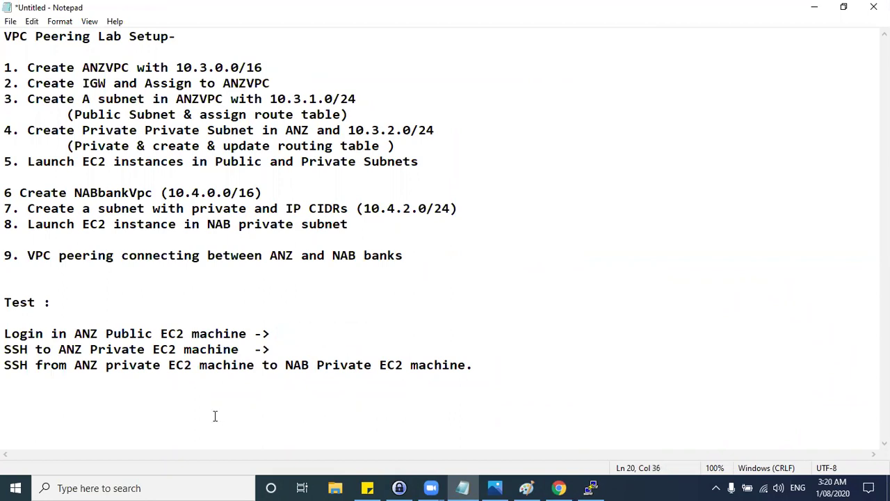
Step: Add the public instance's private IP as "(10.3.1.148) ->" on a new line below the test steps in the notes
click(46, 400)
key(ctrl+v)
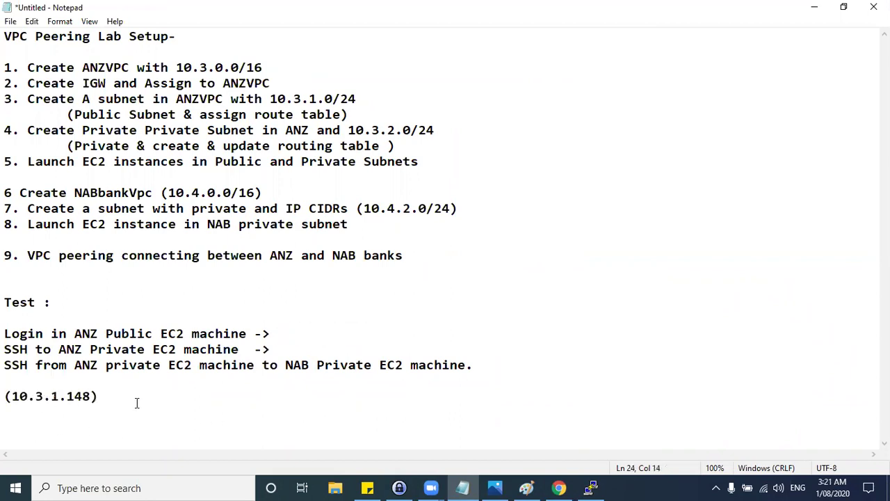
drag(51, 349, 200, 349)
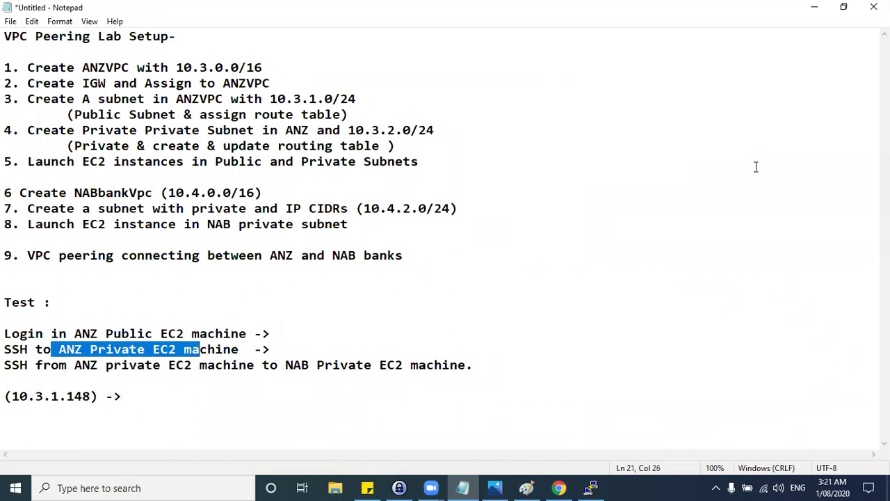
Step: Return to the EC2 instances in Chrome, remove the "runn" search filter, and copy the private IP of anzbank-private-ec2
click(818, 6)
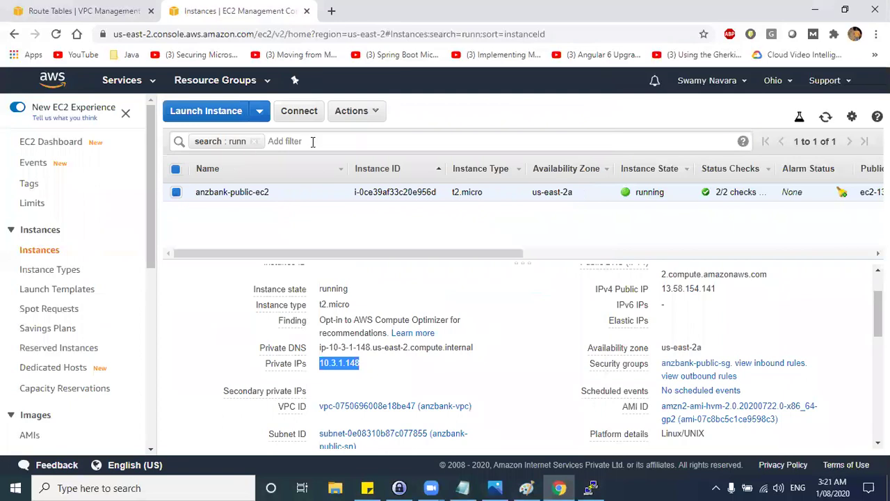
click(254, 141)
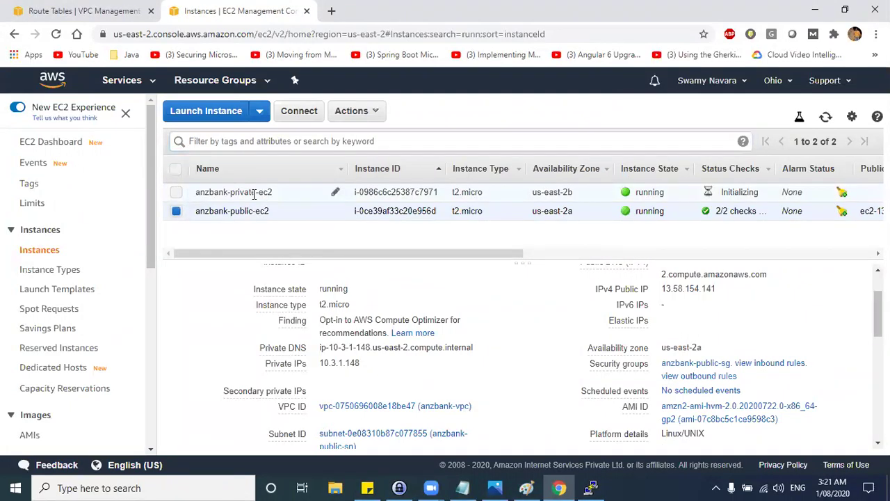
click(254, 195)
drag(321, 363, 360, 353)
click(369, 355)
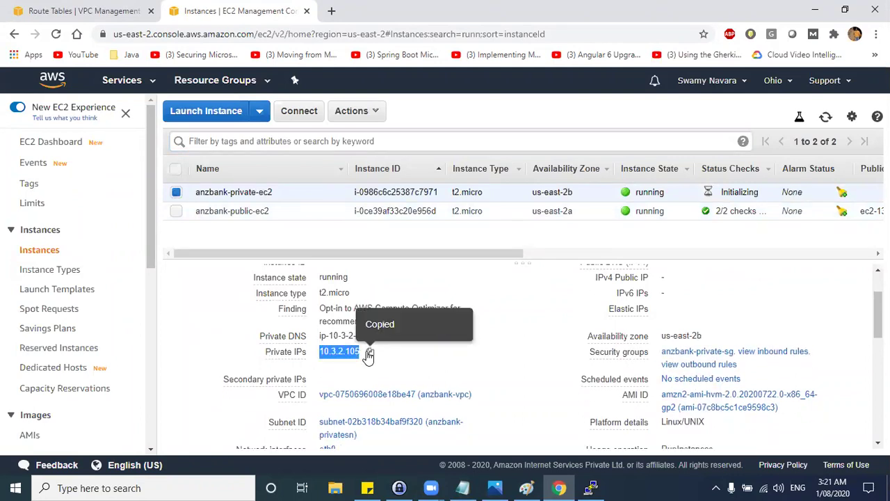
Step: Switch to the Notepad notes and add "(10.3.2.105)" after the arrow on the IP line
key(alt+Tab)
click(240, 397)
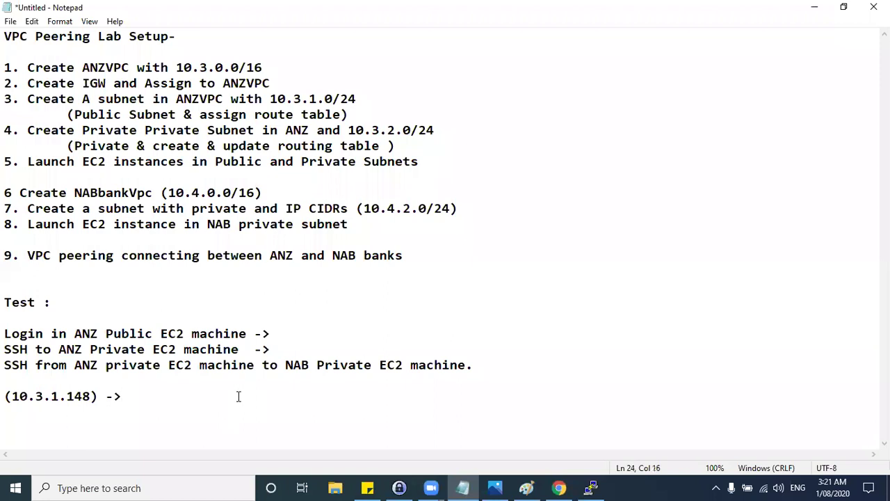
text(()
key(ctrl+v)
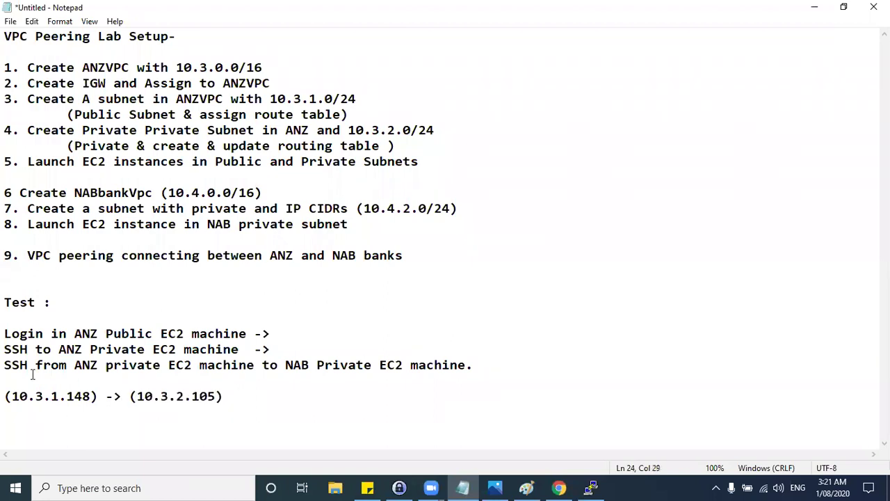
Step: Compare the private instance's IP with the ANZ private subnet CIDR in the notes, and append "->" to the IP line
drag(356, 132, 375, 130)
click(361, 130)
double_click(390, 130)
drag(192, 395, 213, 395)
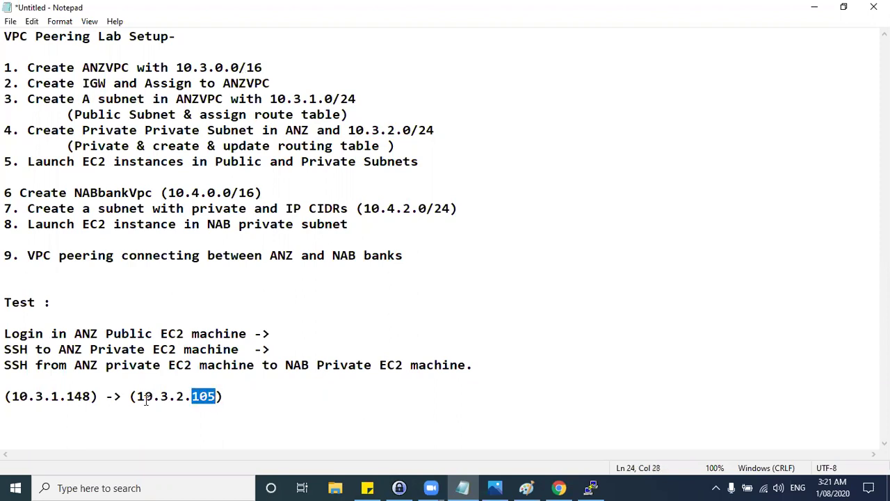
drag(20, 395, 69, 396)
drag(137, 396, 207, 395)
click(235, 396)
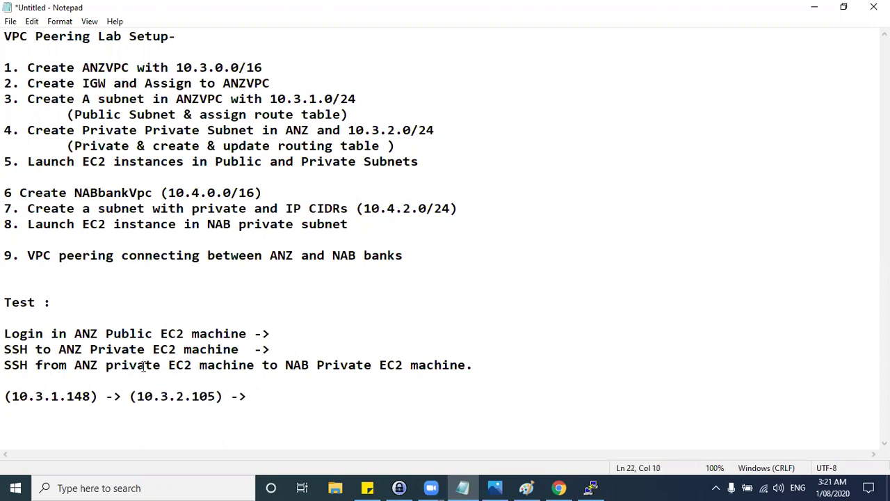
Step: Review the NAB Private EC2 test step and the chain of instance IPs in the notes
drag(283, 364, 426, 364)
click(306, 407)
click(285, 395)
drag(293, 364, 459, 369)
click(246, 401)
drag(7, 396, 250, 402)
Step: Bring up the root terminal session and compare it with the public instance's IP and login step in the notes
key(alt+Tab)
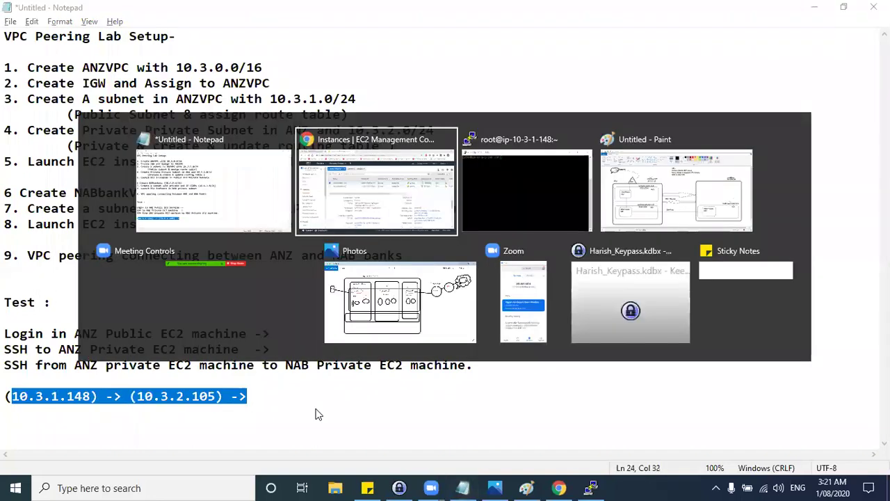
key(alt+Tab)
click(521, 178)
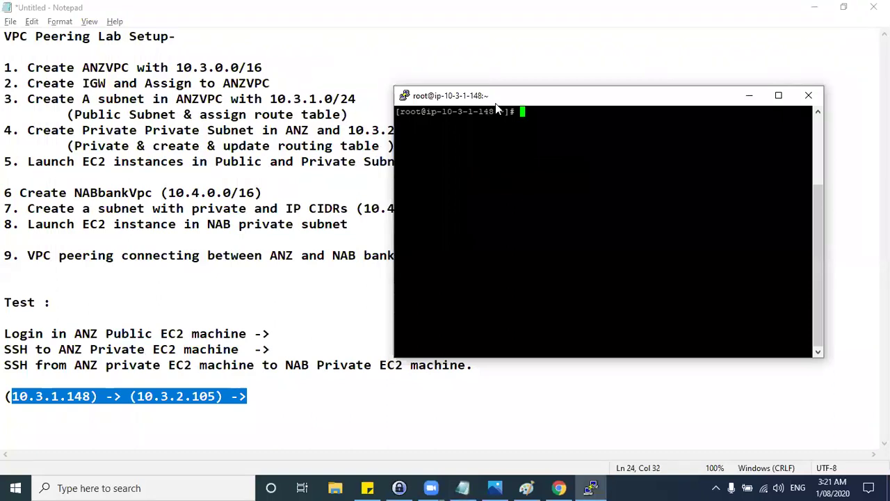
click(90, 398)
drag(90, 398, 12, 397)
drag(146, 334, 74, 333)
Step: Switch to the EC2 instances in Chrome, copy the IPv4 public IP of anzbank-public-ec2, and check its private IP
key(alt+Tab)
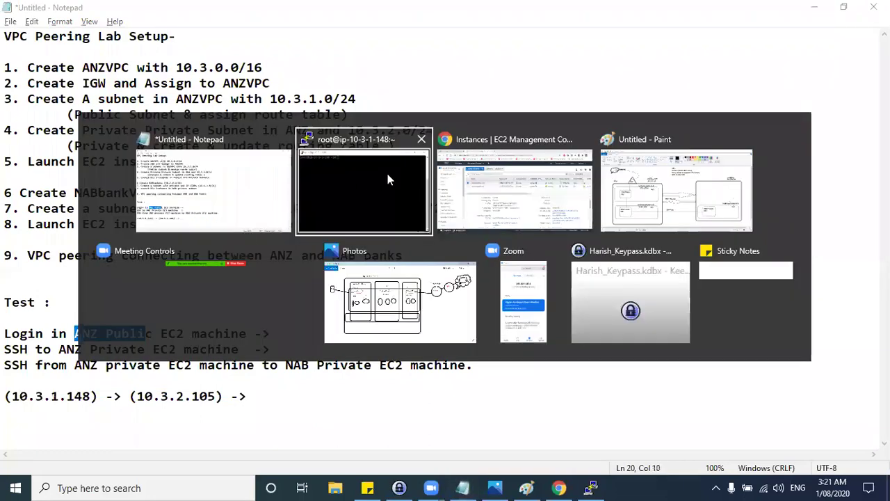
key(alt+Tab)
click(571, 185)
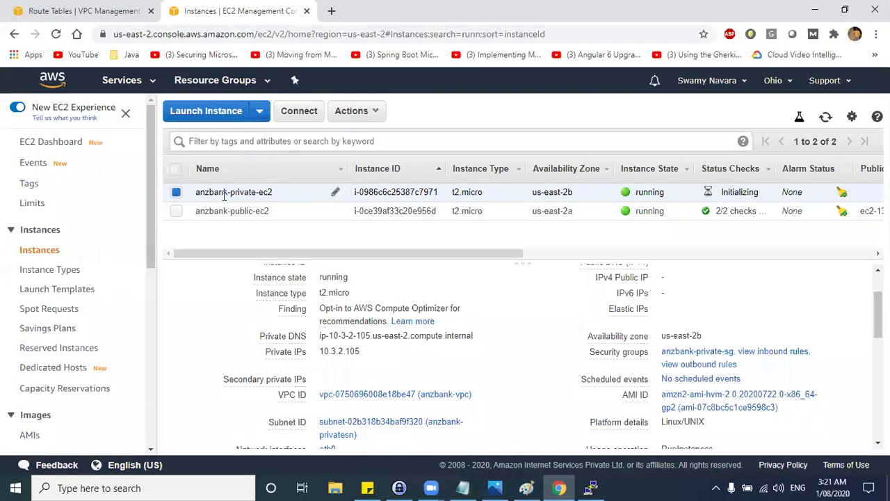
click(258, 213)
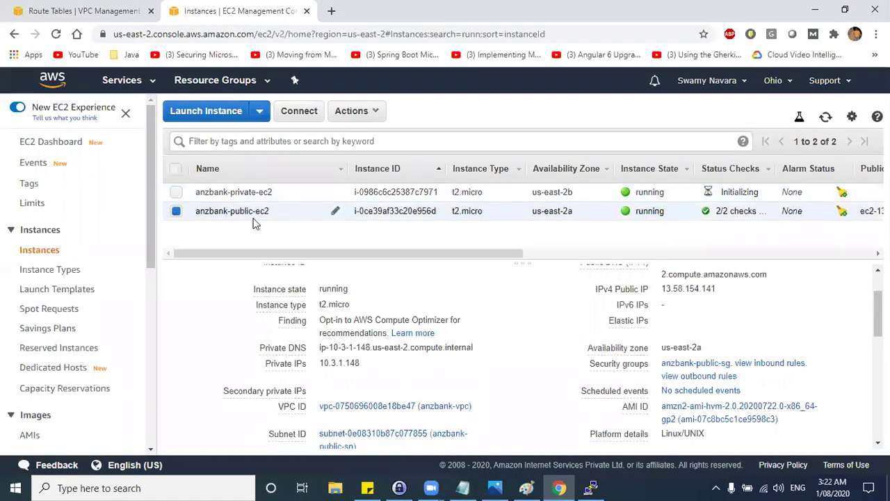
scroll(552, 322, up, 2)
drag(665, 356, 723, 360)
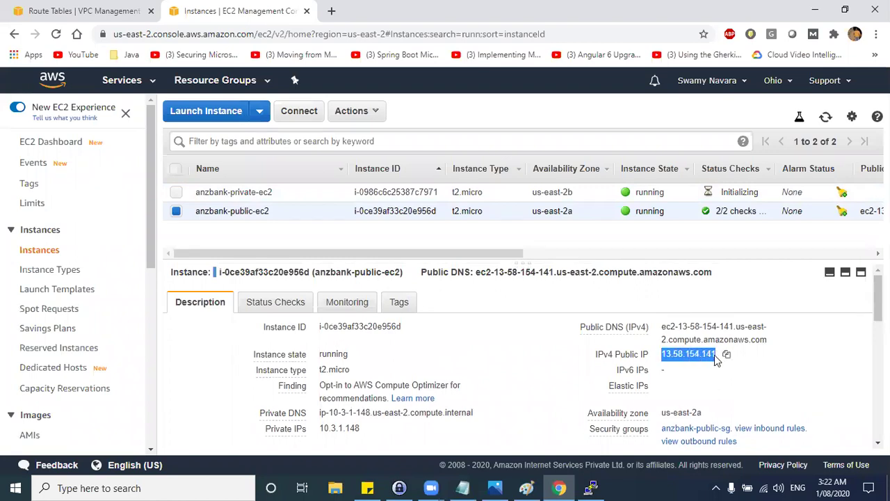
scroll(342, 382, down, 2)
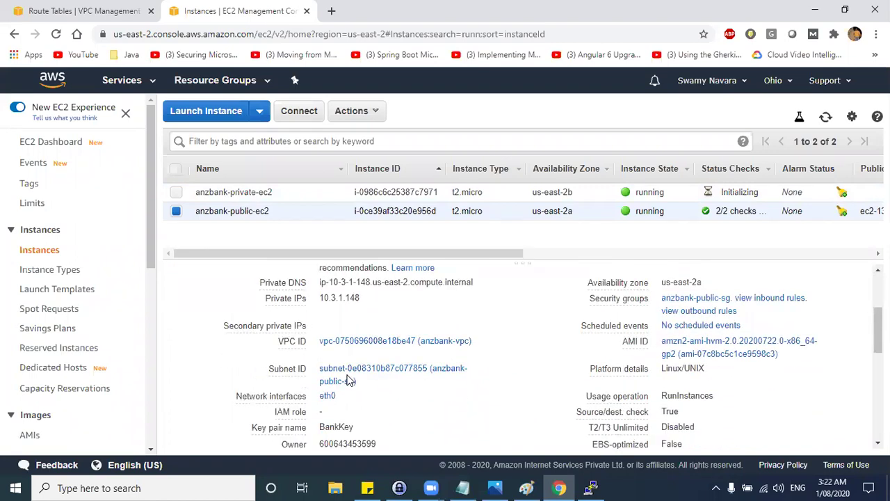
scroll(336, 376, up, 1)
drag(322, 362, 362, 366)
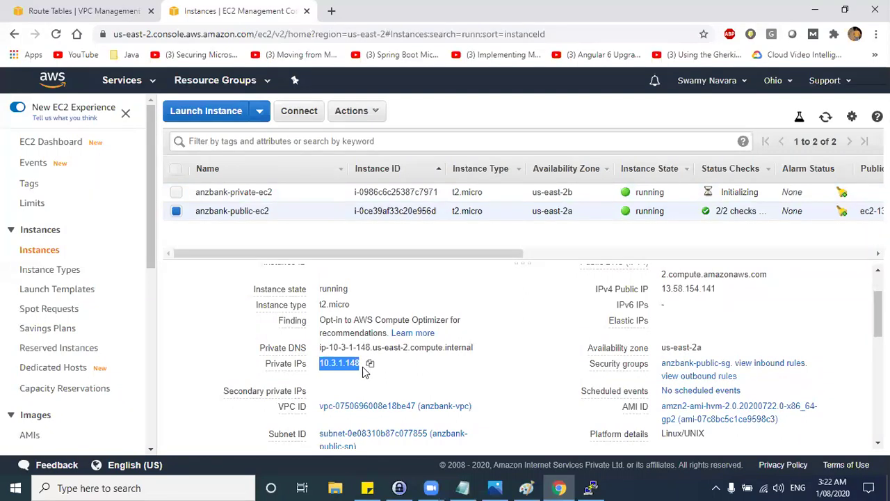
Step: Switch to the Notepad notes and insert the public IP "13.58.154.141 - " before 10.3.1.148
key(alt+Tab)
key(alt+Tab)
key(Tab)
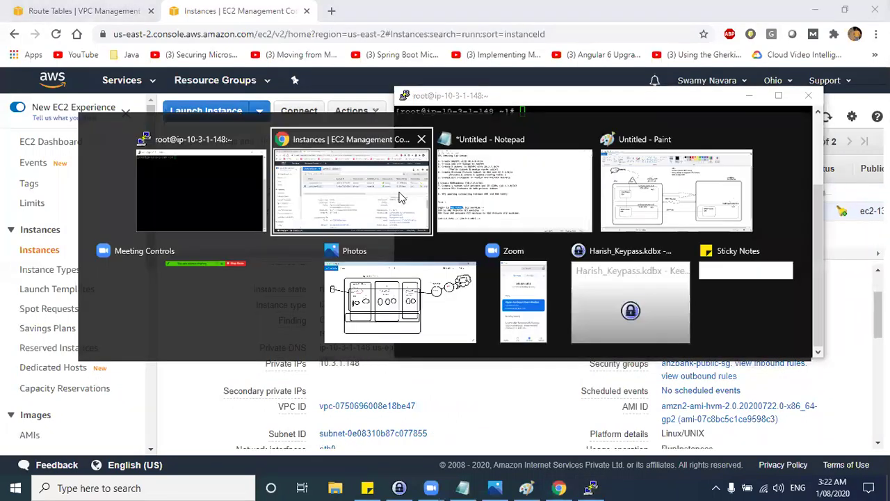
click(11, 397)
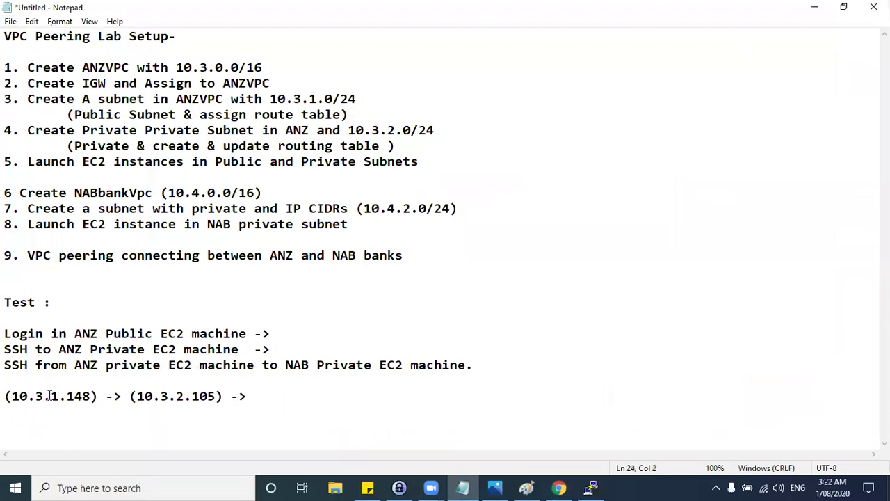
key(ctrl+v)
text(-)
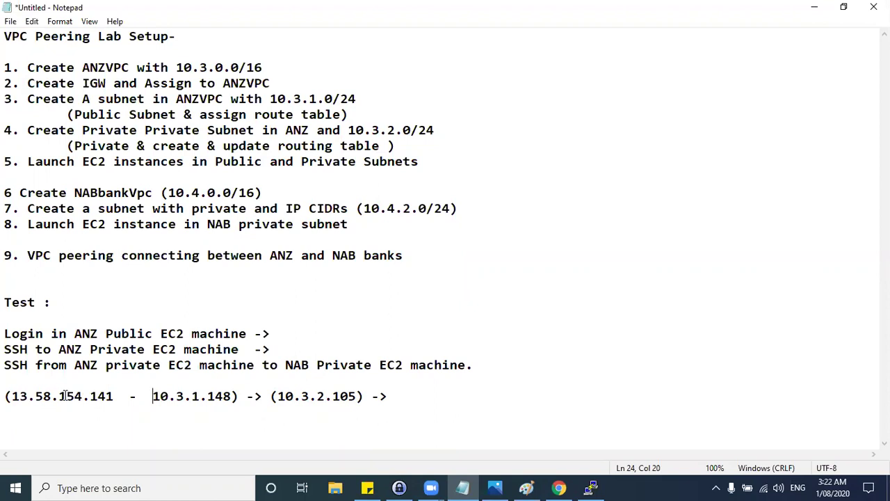
Step: Switch to the architecture diagram in Paint and examine the link between the ANZ public and private EC2 instances
key(alt+Tab)
key(Tab)
key(Tab)
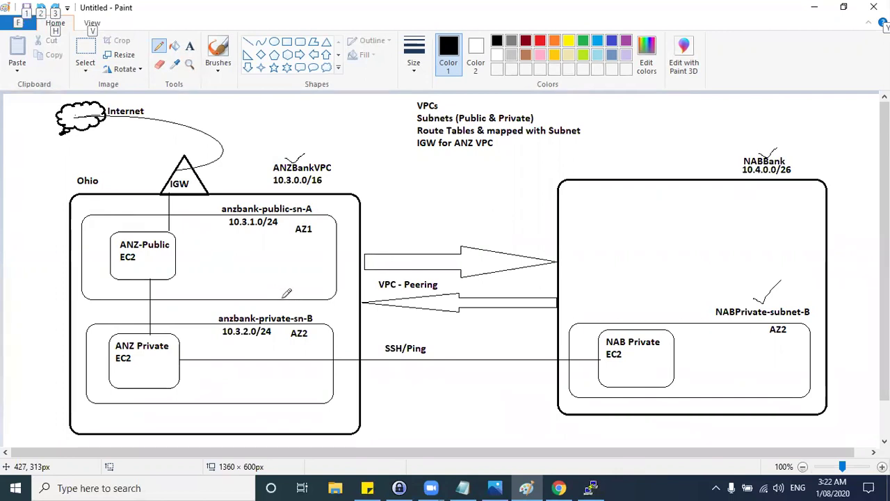
key(alt)
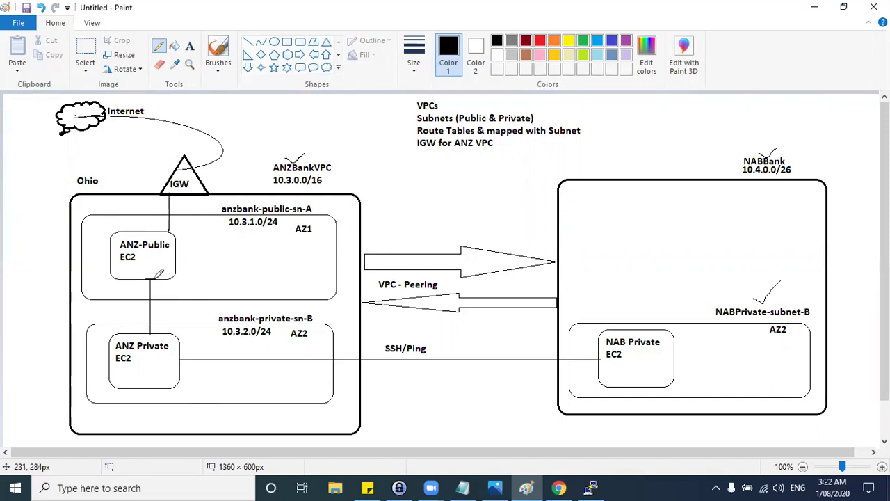
Step: Switch back to the EC2 instances in Chrome and select anzbank-private-ec2
key(alt+Tab)
key(alt+Tab)
key(alt+Tab)
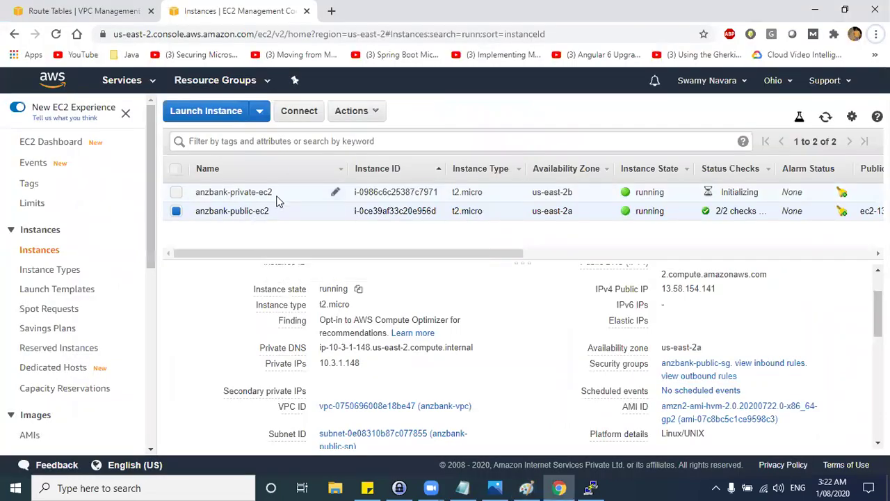
click(280, 194)
right_click(280, 194)
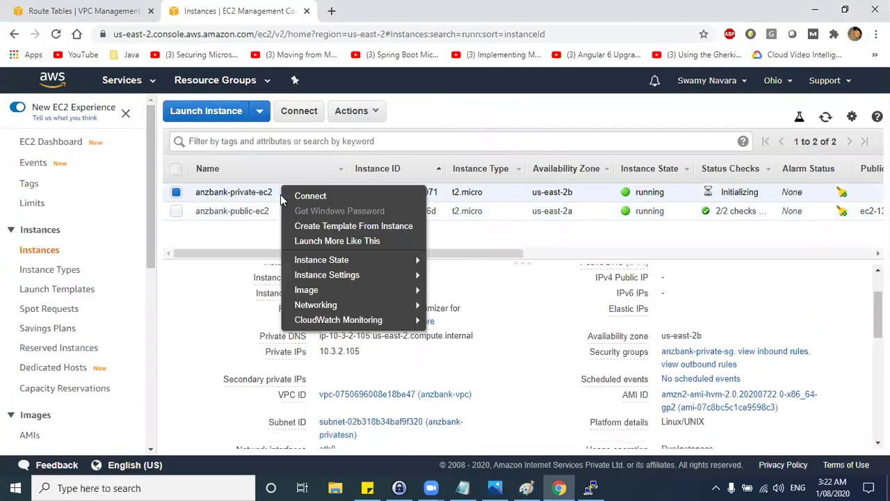
mouse_move(339, 311)
click(480, 306)
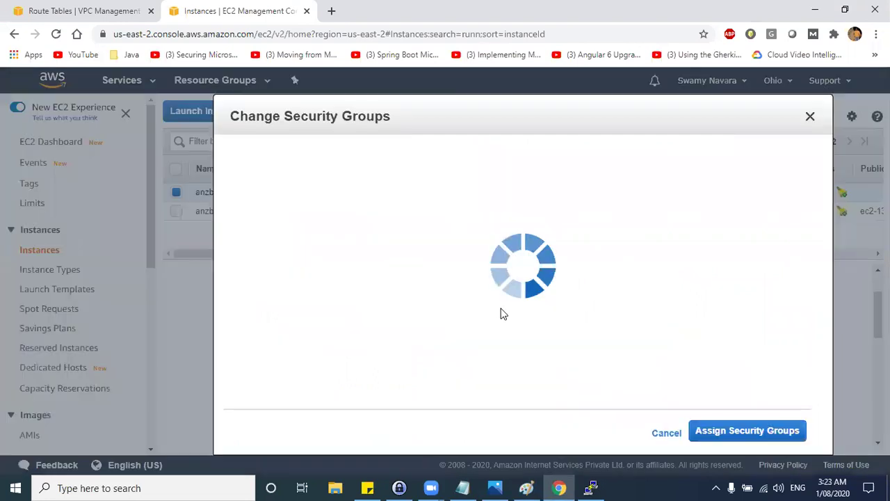
click(709, 417)
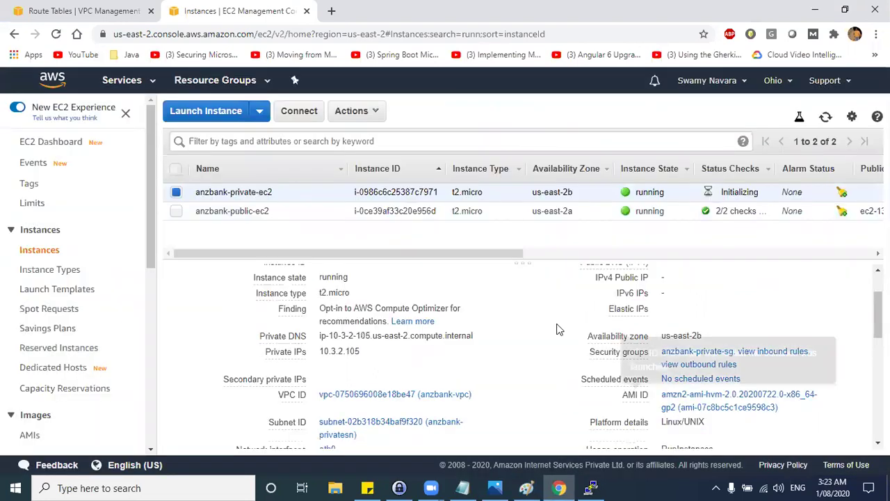
right_click(270, 193)
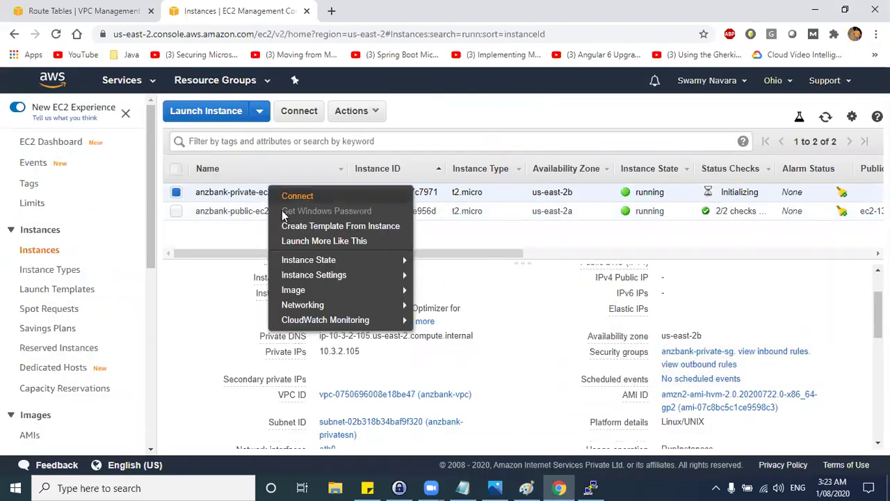
click(569, 337)
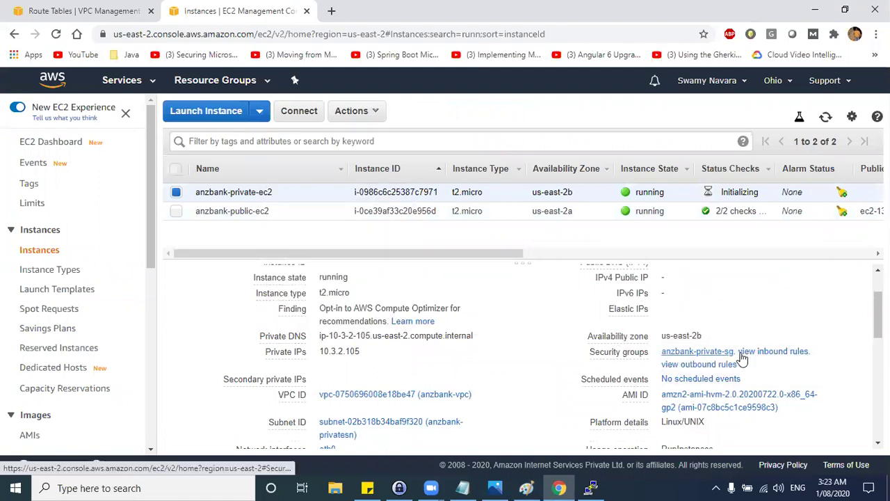
Step: View the inbound rules of anzbank-private-sg and compare the allowed source range with the diagram in Paint
click(741, 358)
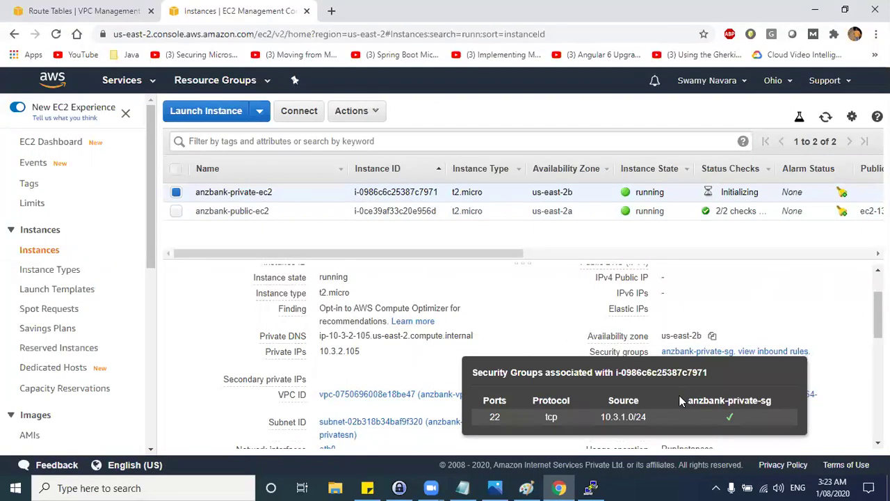
drag(650, 418, 601, 417)
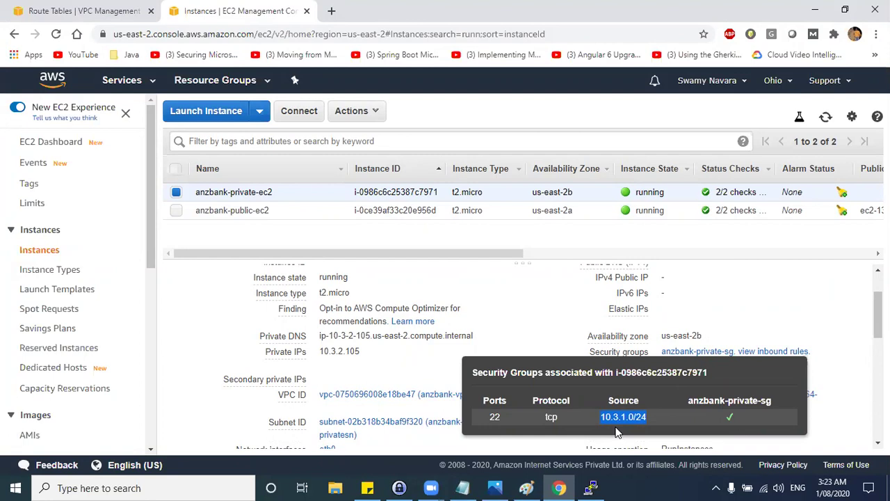
key(alt+Tab)
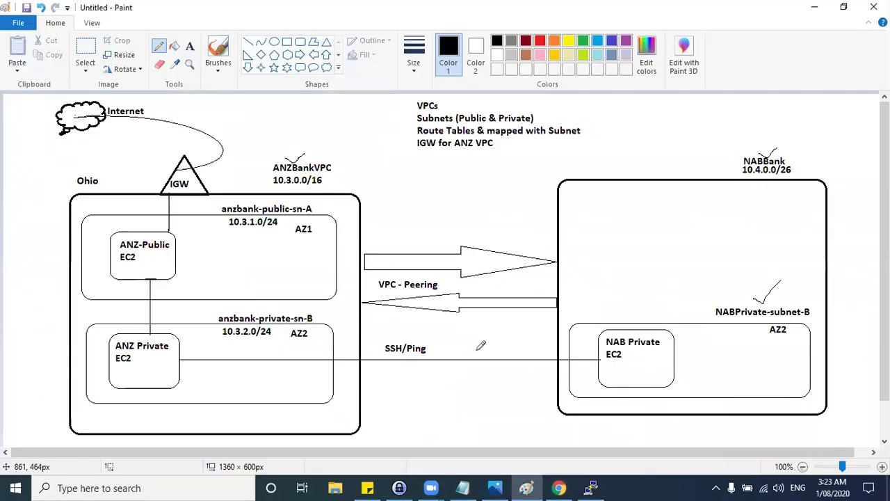
Step: Switch to the Notepad notes and add "connect to" after the arrow on the "Login in ANZ Public EC2 machine" line
key(alt+Tab)
key(Tab)
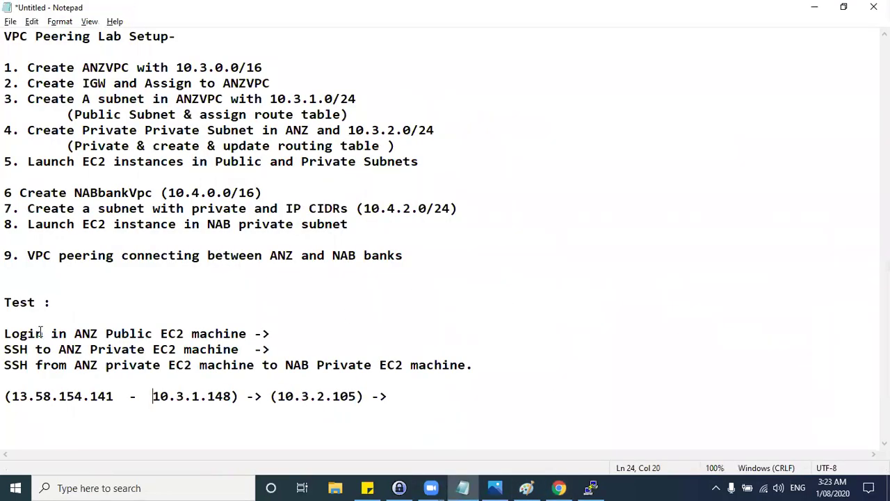
drag(75, 334, 229, 334)
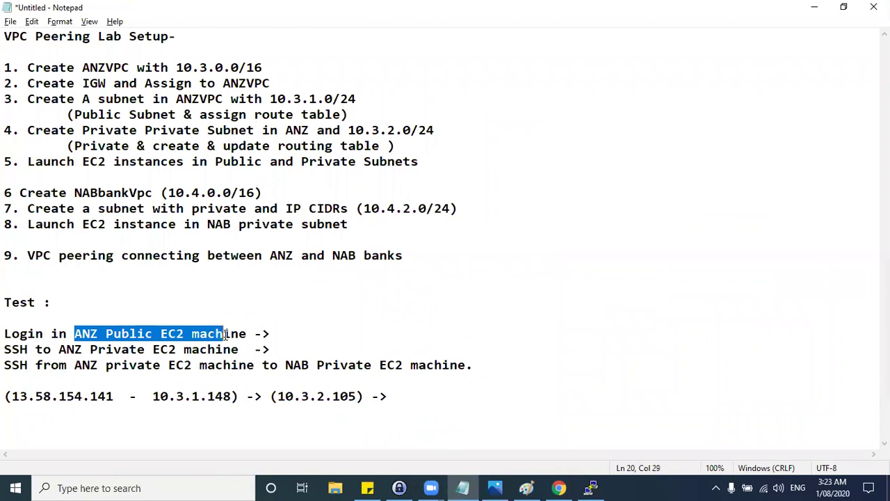
click(278, 334)
text(connect to)
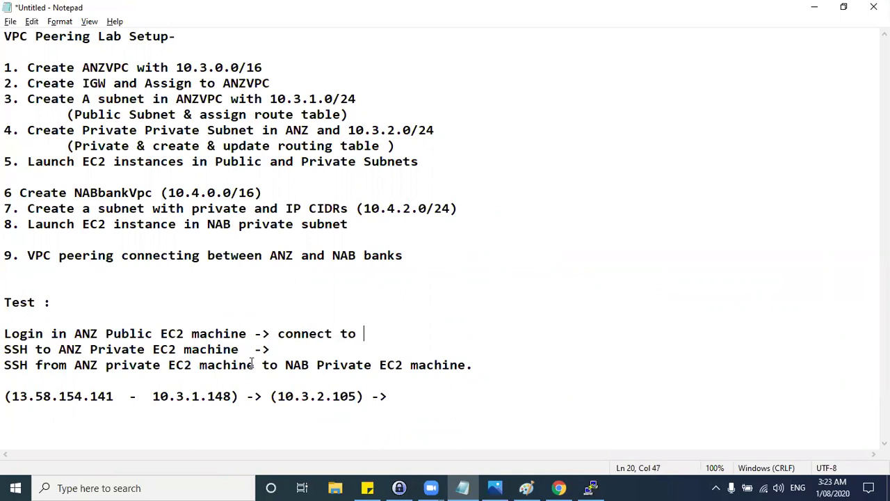
Step: Insert "with private IP address of" after "SSH to ANZ Private EC2 machine" in the test notes
drag(56, 348, 210, 349)
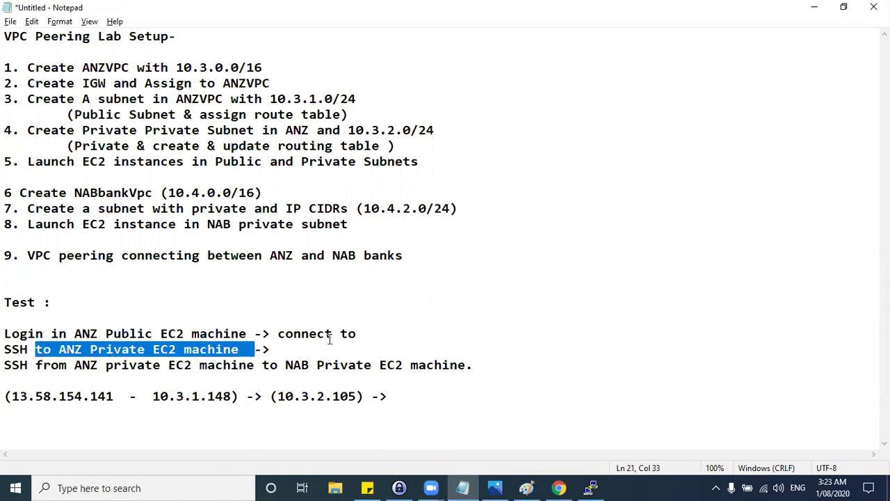
click(247, 352)
text(with private ne)
key(BackSpace)
key(BackSpace)
text(u)
key(BackSpace)
text(IP address of)
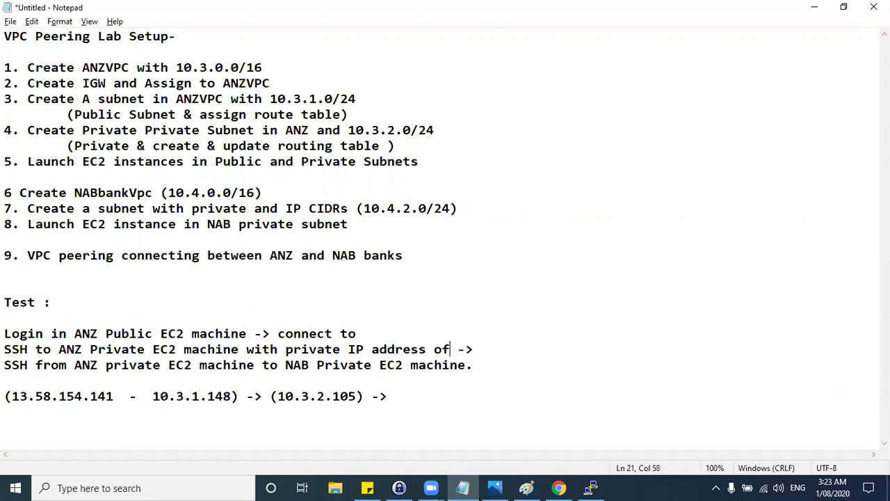
Step: Copy the public subnet range 10.3.1.0/24 from item 3 and insert it in parentheses after "private IP address of"
drag(270, 99, 361, 99)
key(ctrl+c)
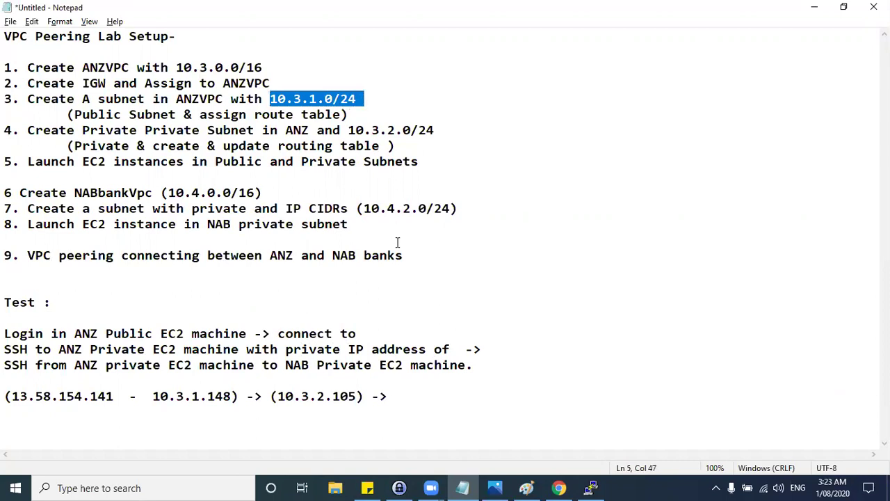
click(459, 348)
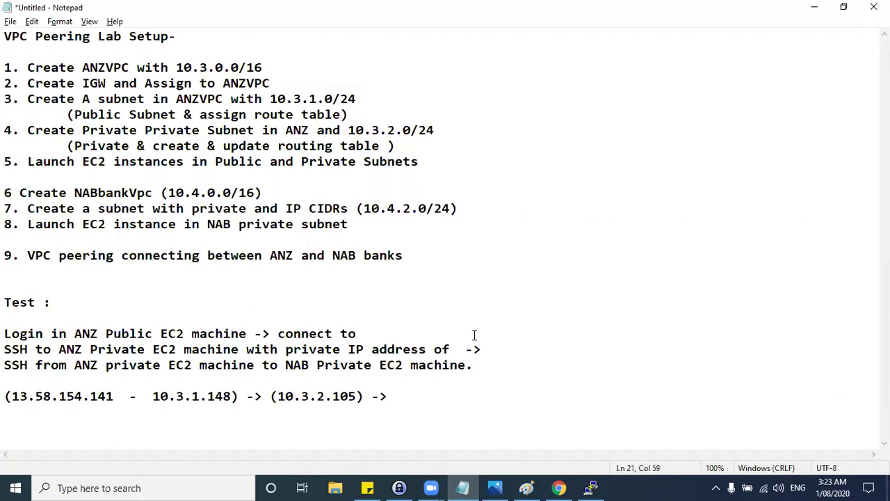
text(()
key(ctrl+v)
text())
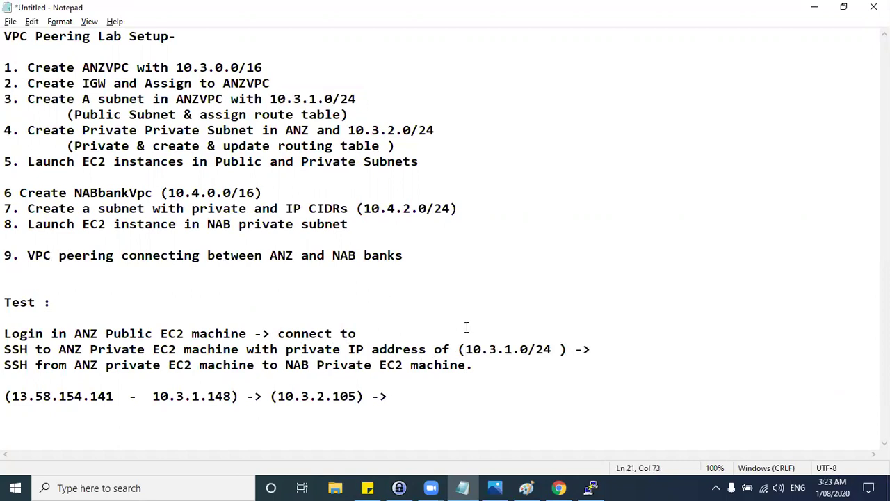
Step: Replace the "0/24" ending of the range on the ANZ private SSH line with "(?)"
drag(522, 349, 552, 349)
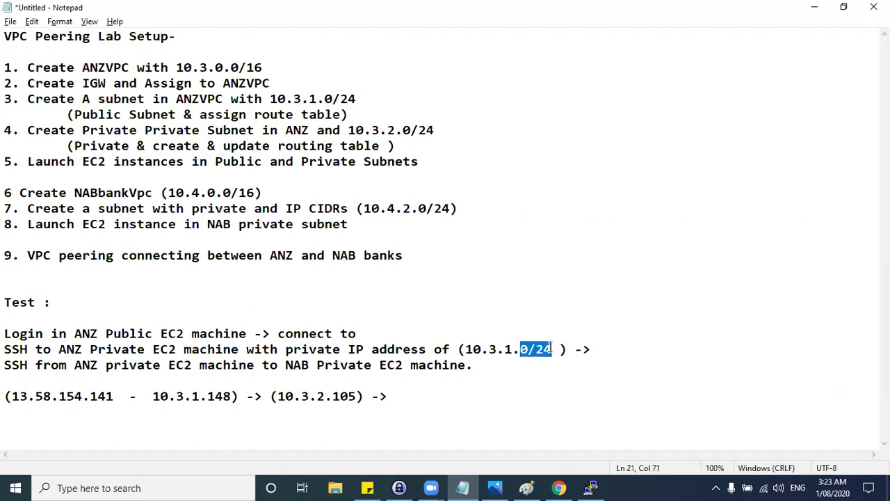
text((>)
key(BackSpace)
text(?))
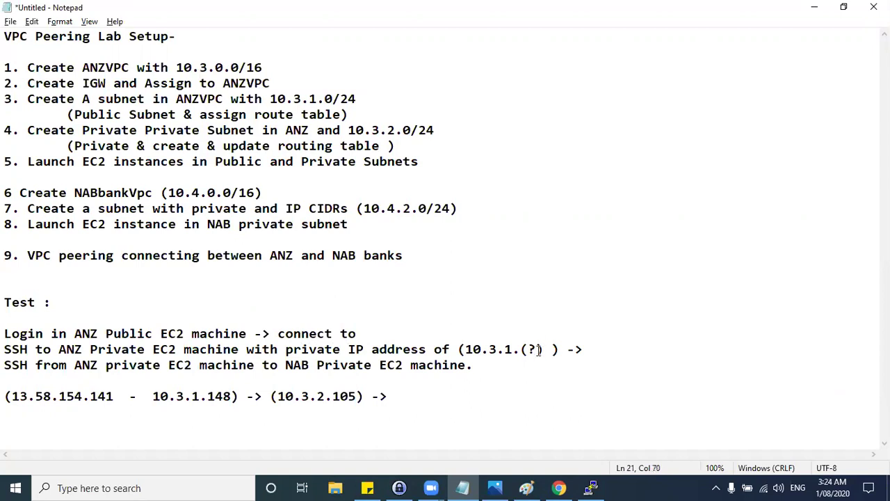
Step: Compare the 10.3.1.(?) placeholder with the last octet of the public instance's private IP in the line below
drag(531, 351, 528, 350)
drag(207, 396, 231, 396)
drag(466, 350, 521, 350)
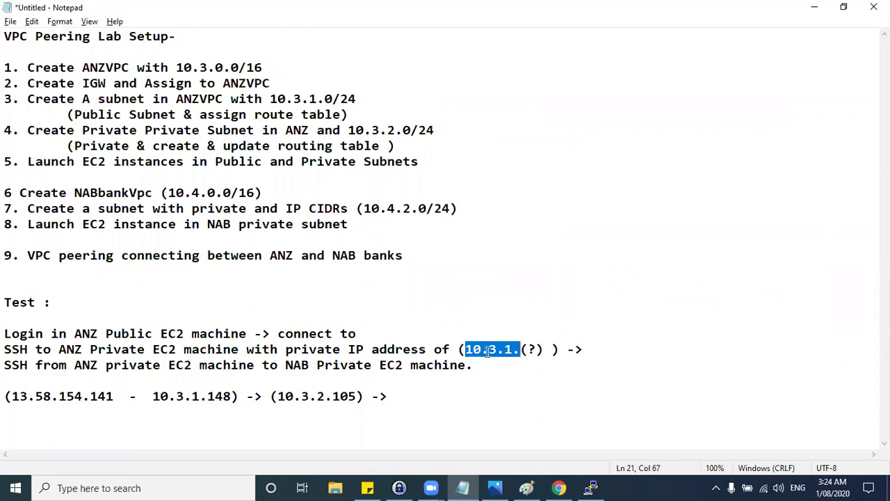
drag(528, 350, 534, 350)
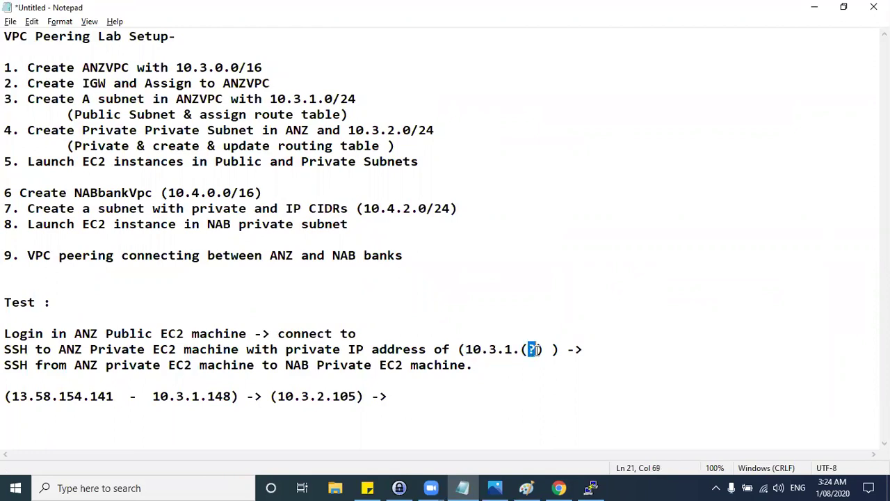
drag(207, 396, 232, 396)
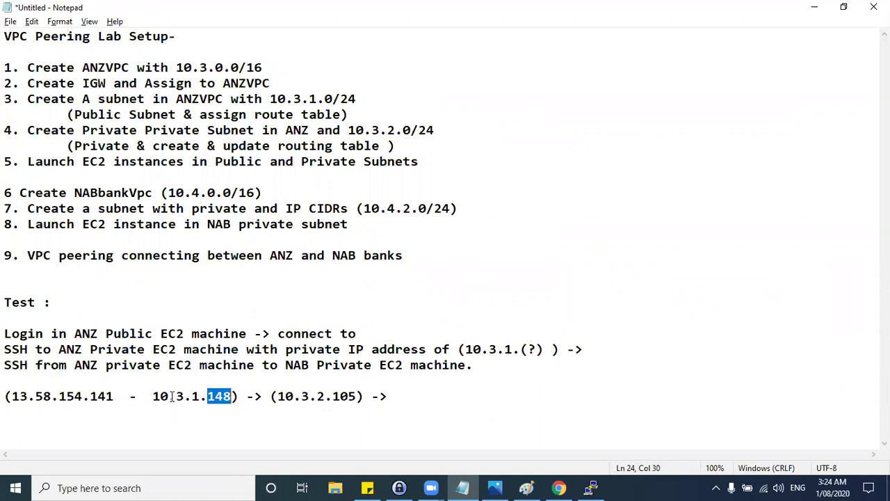
Step: Switch to the EC2 instances in Chrome and review the allowed source range in the inbound rules of anzbank-private-sg
key(alt+Tab)
click(531, 190)
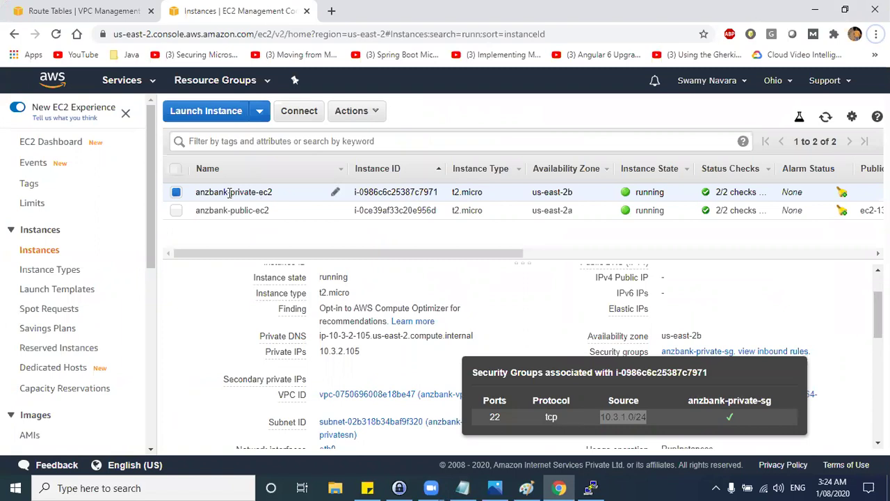
drag(606, 417, 646, 417)
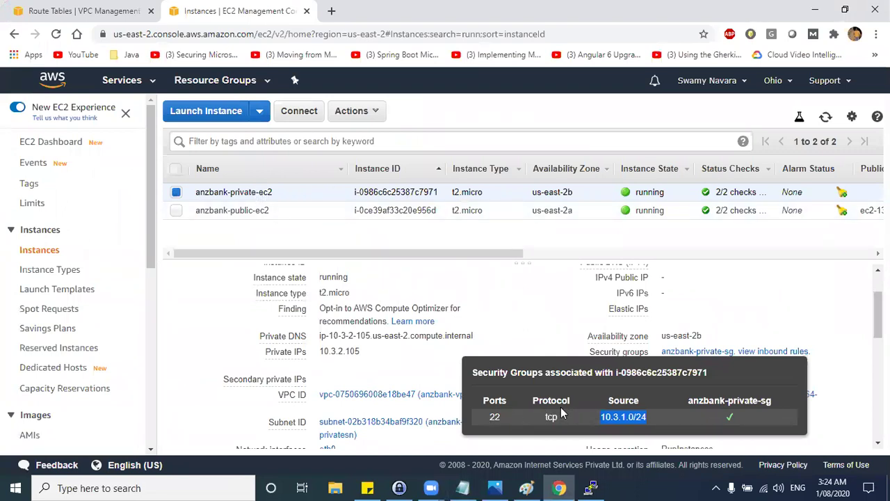
drag(602, 417, 647, 417)
key(super+c)
key(alt+Tab)
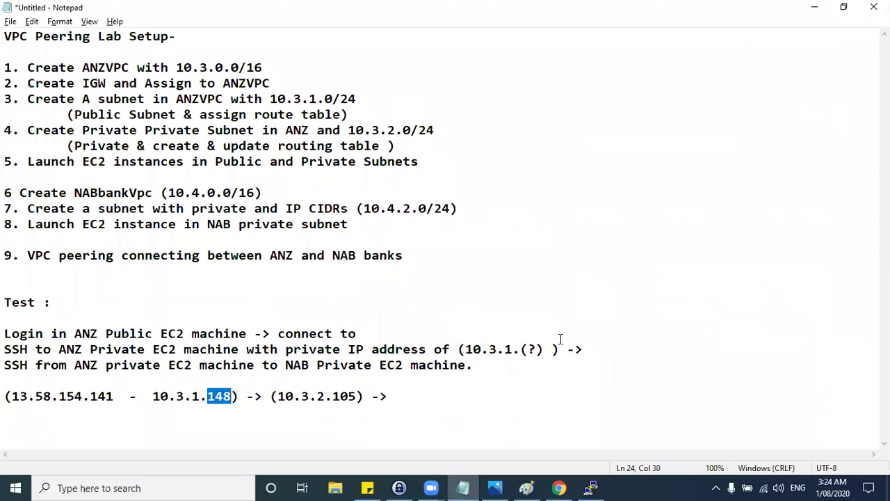
Step: Check the allowed range against the public subnet entry in item 3 of the Notepad notes, and minimize Notepad
drag(277, 98, 342, 98)
drag(46, 99, 224, 99)
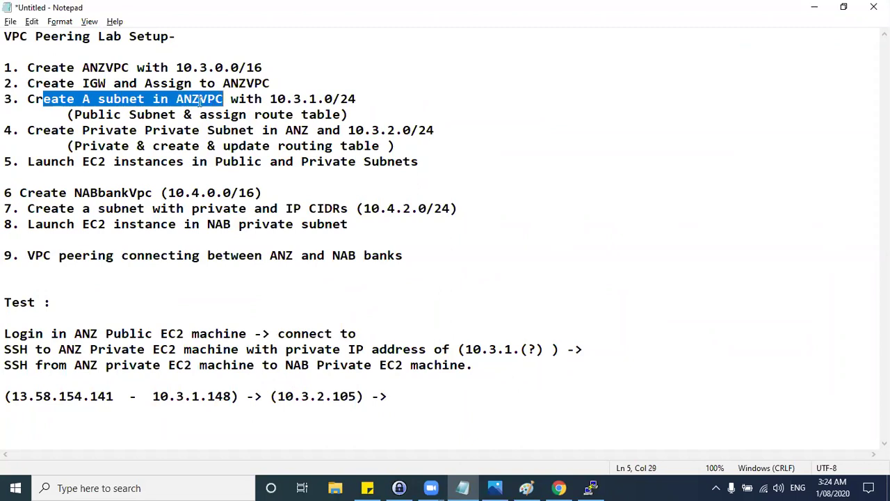
drag(84, 114, 153, 114)
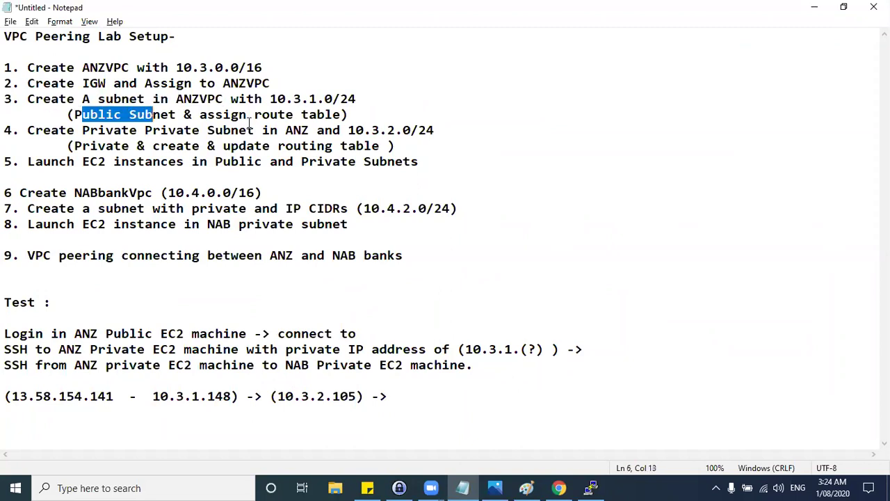
click(818, 10)
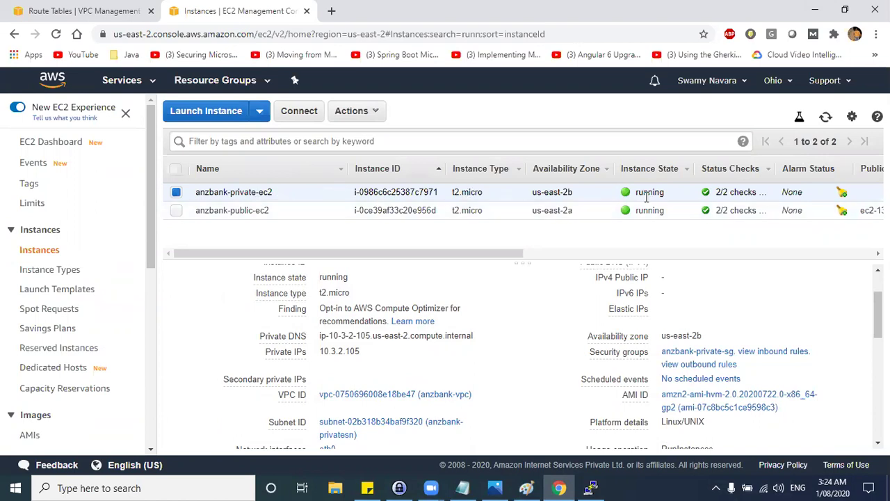
Step: Switch to the PuTTY terminal session of the ANZ public instance and check which machine it is logged in to
key(alt+Tab)
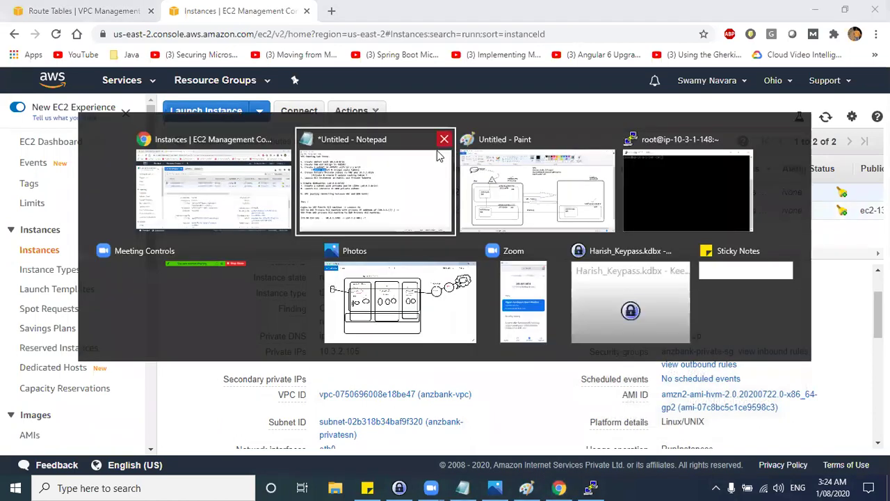
click(724, 192)
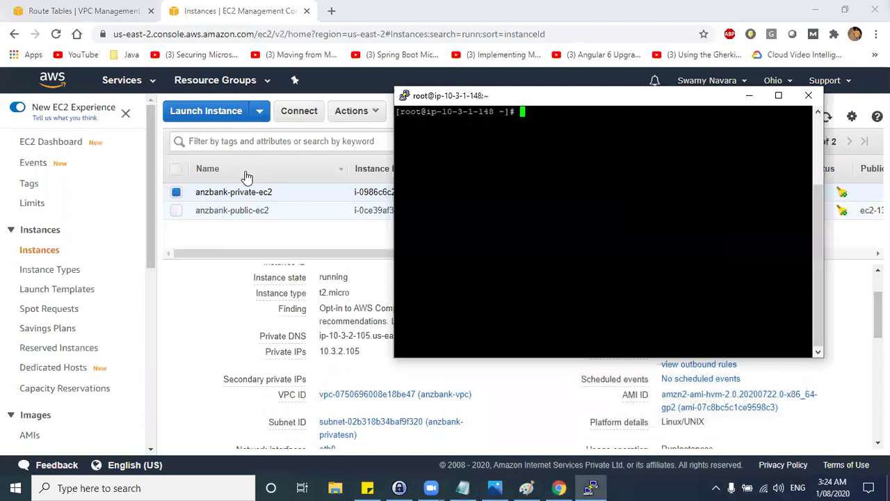
key(alt+Tab)
key(alt+Tab)
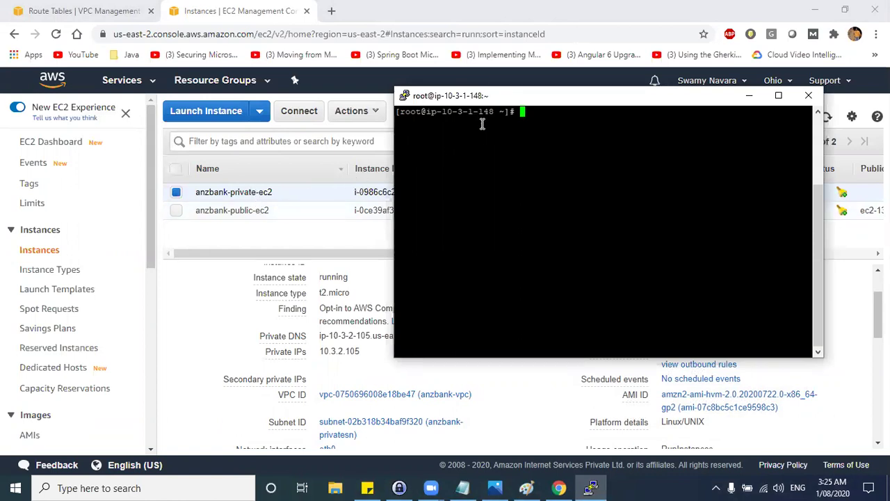
Step: Return to Chrome, examine the public DNS and public IP fields of anzbank-private-ec2, and select its private IP
click(237, 320)
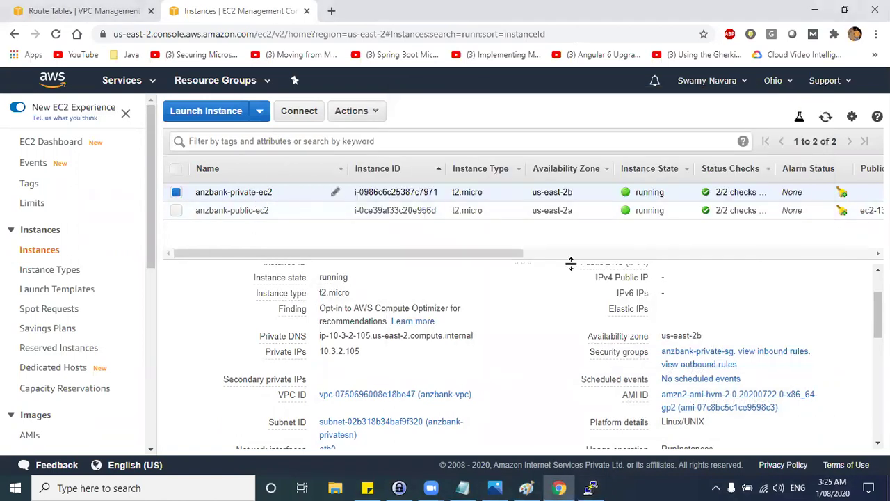
scroll(699, 306, up, 2)
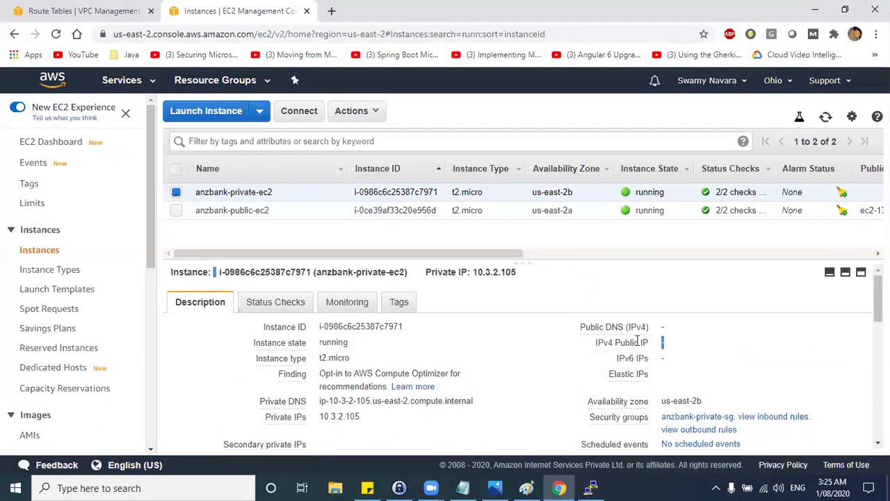
triple_click(637, 340)
drag(592, 328, 661, 333)
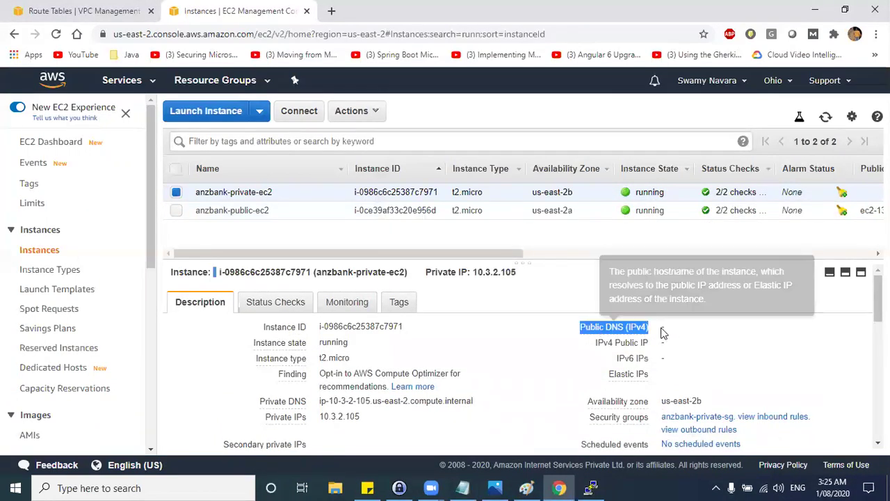
scroll(661, 333, down, 1)
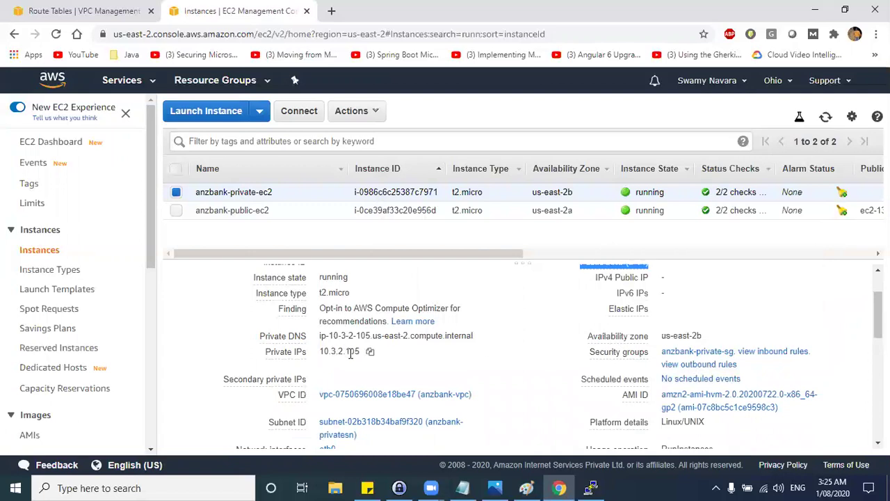
drag(322, 352, 361, 356)
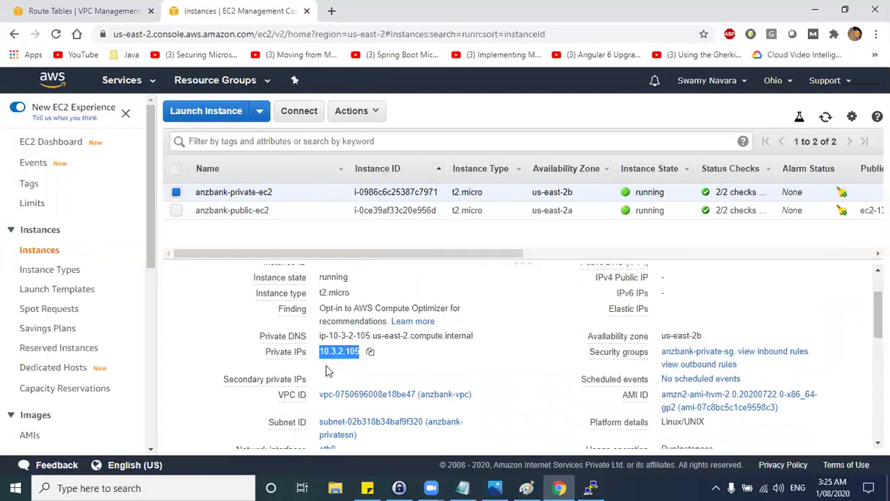
Step: Switch to the PuTTY session of the public instance and begin the command "ssh ec2-user@"
key(alt+Tab)
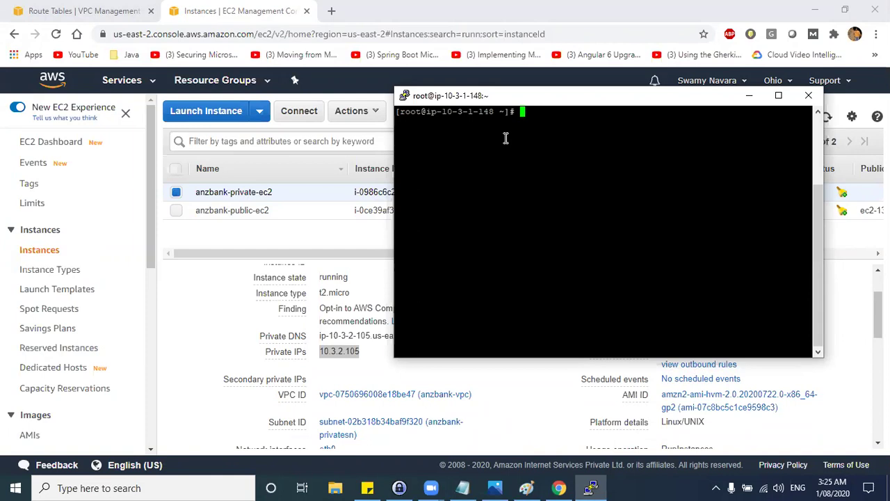
mouse_move(588, 485)
text(ssh ec2-user@)
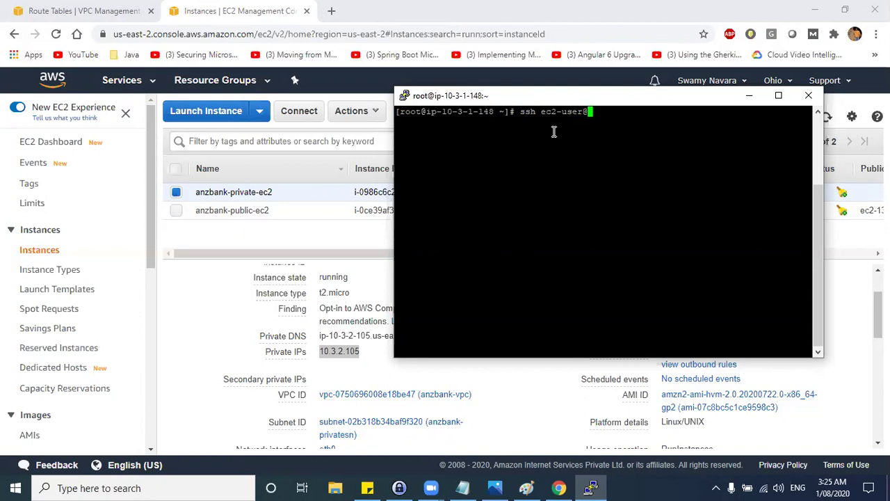
right_click(608, 132)
key(BackSpace)
key(BackSpace)
key(BackSpace)
key(BackSpace)
key(BackSpace)
key(BackSpace)
key(BackSpace)
key(BackSpace)
text(.2.105)
key(Return)
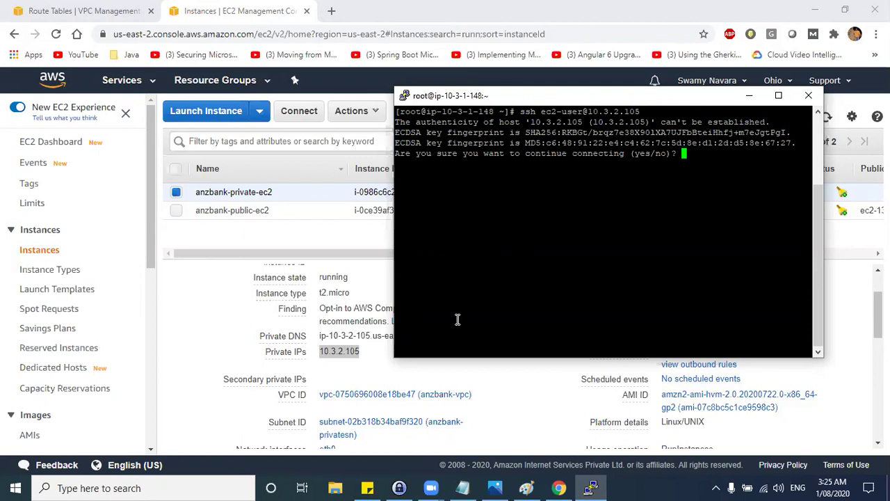
Step: Accept the authenticity of host 10.3.2.105 with yes and highlight the connection output
drag(487, 96, 329, 153)
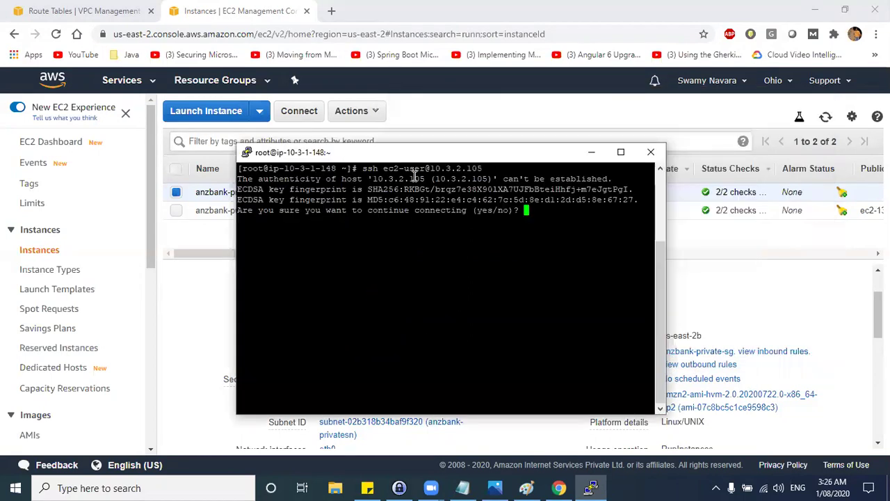
text(yes)
key(Return)
drag(550, 233, 241, 179)
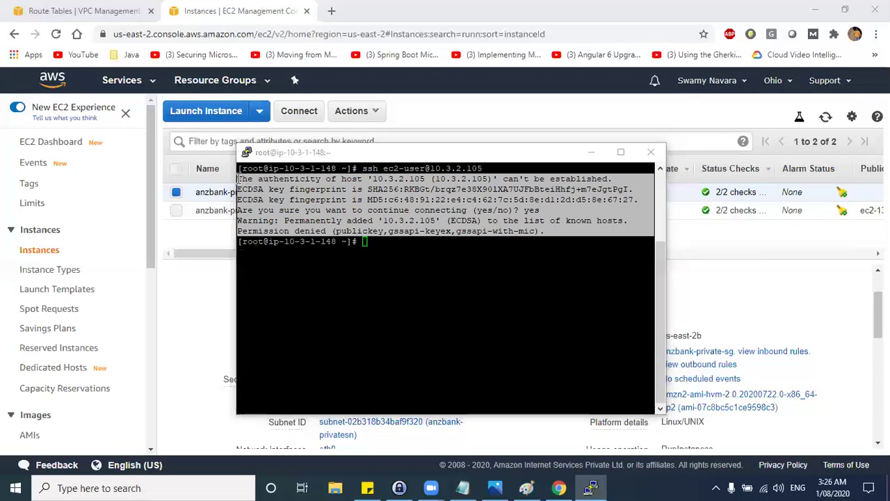
key(alt+Tab)
click(641, 282)
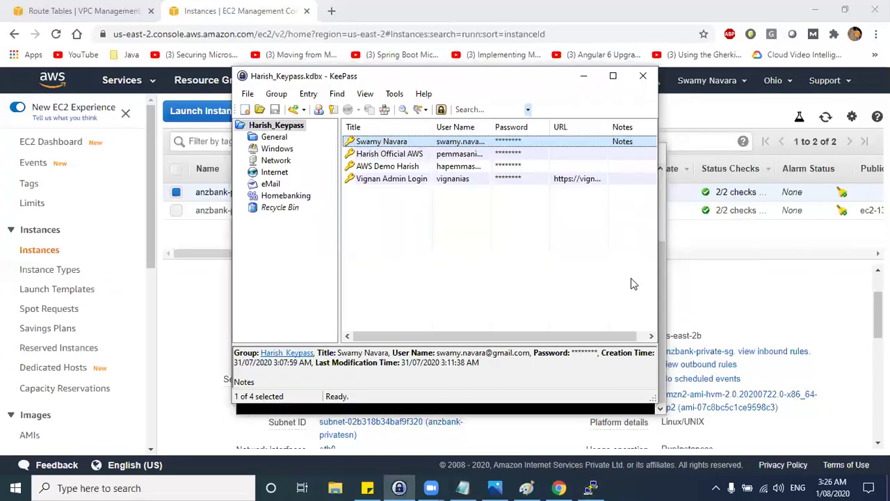
key(super+d)
click(590, 487)
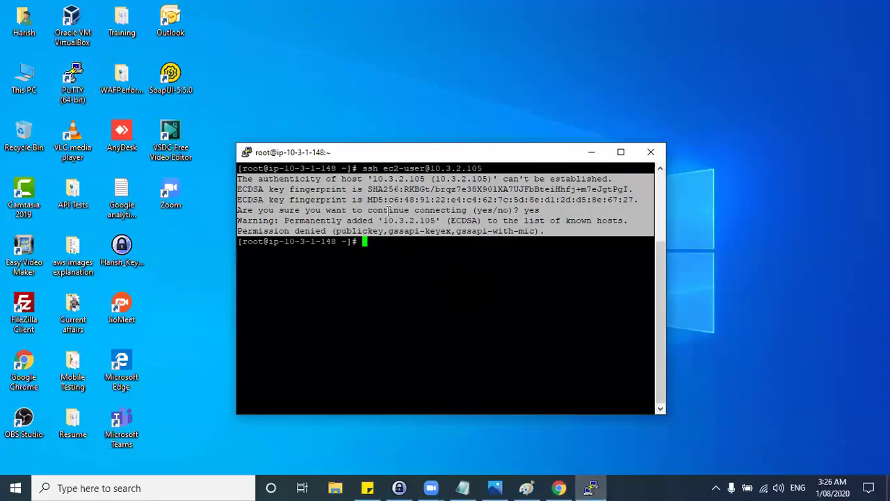
click(379, 269)
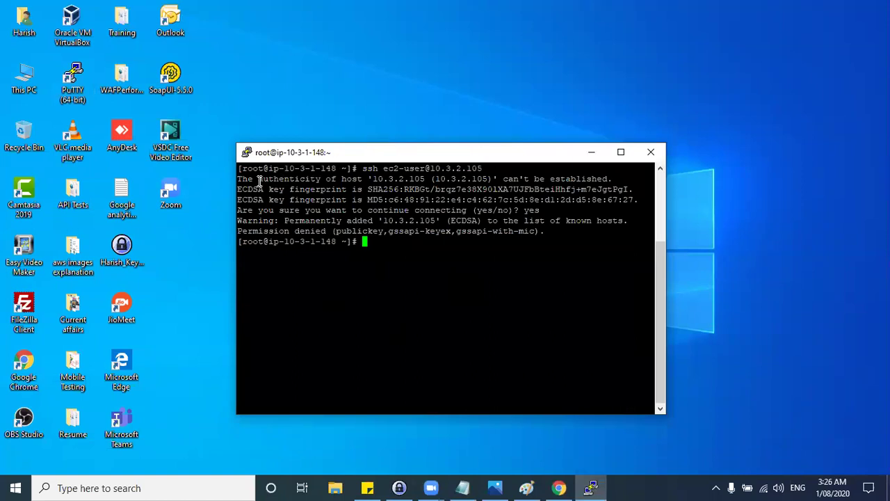
key(alt+Tab)
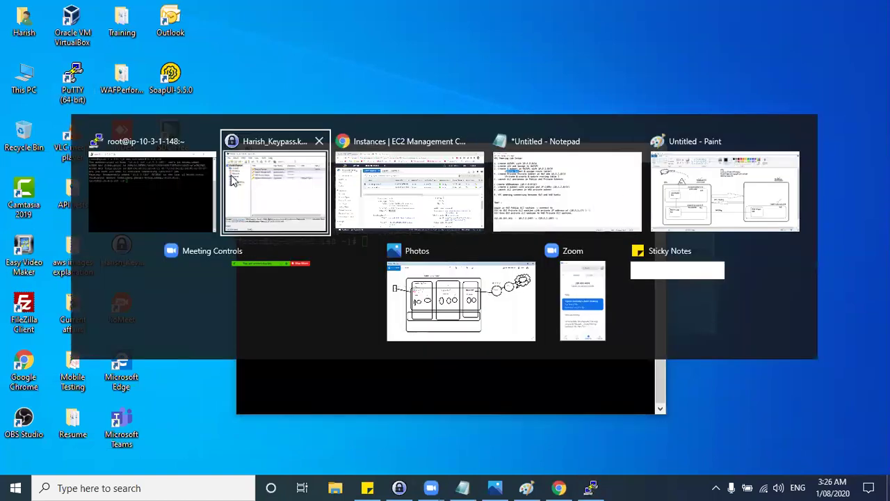
click(299, 167)
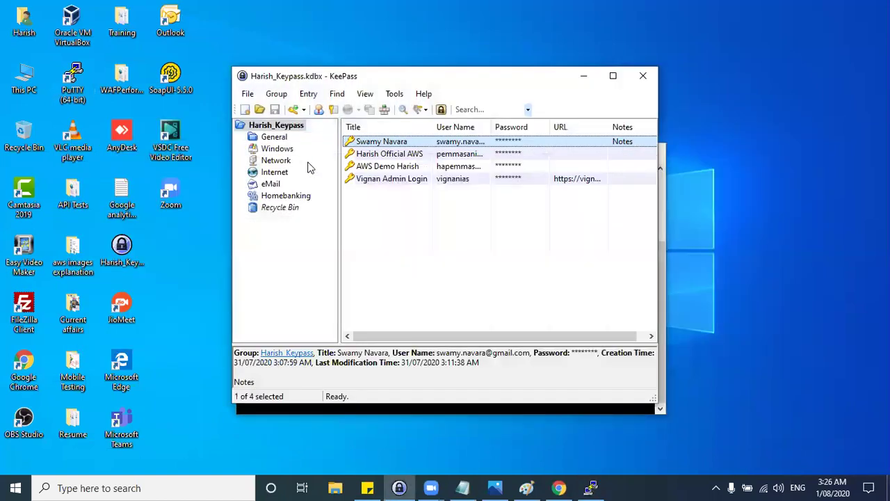
click(583, 76)
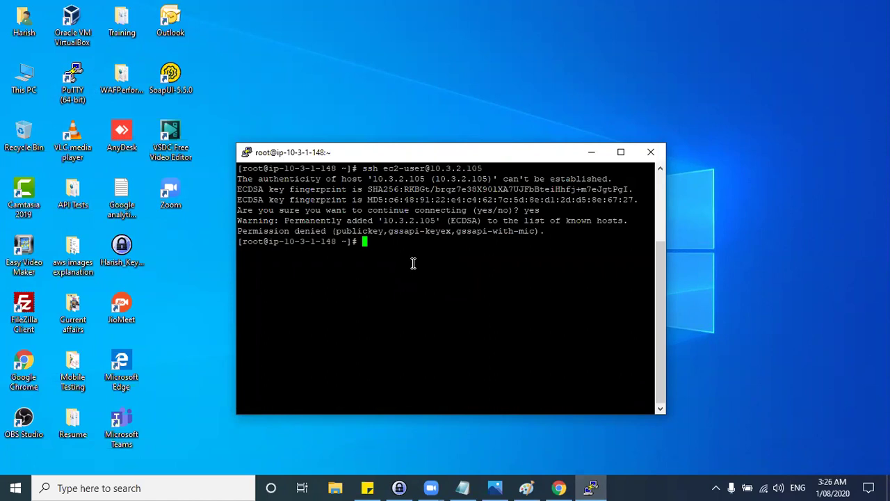
Step: Start a new file demo.pem in vim and open the BankKey PEM file from the Keypairs folder in Downloads
text(vim demo.pem)
key(Return)
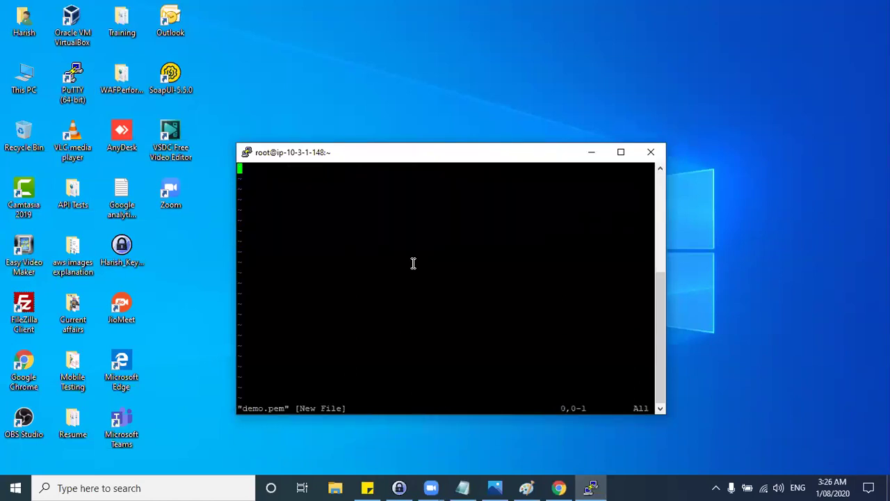
key(alt+Tab)
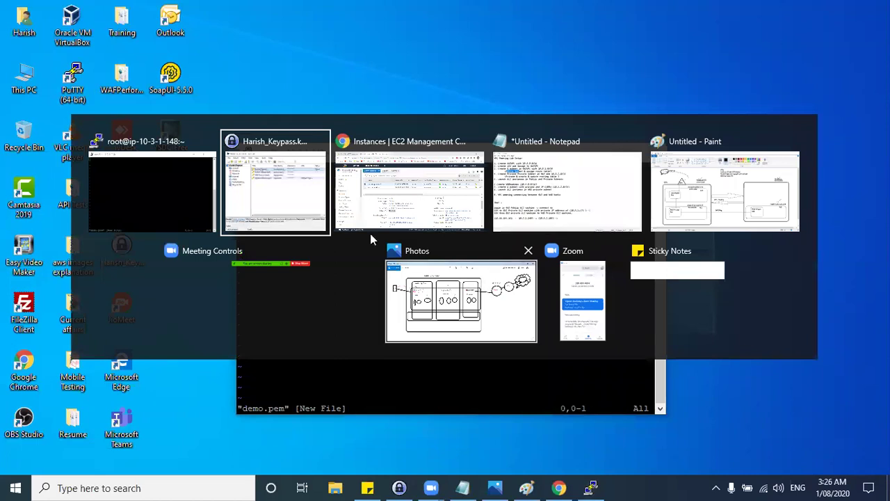
click(318, 216)
key(super+e)
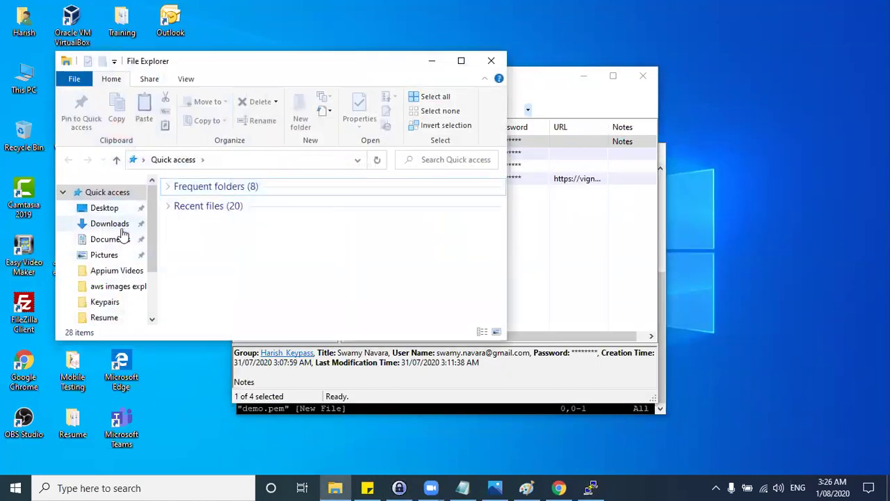
click(119, 224)
double_click(205, 262)
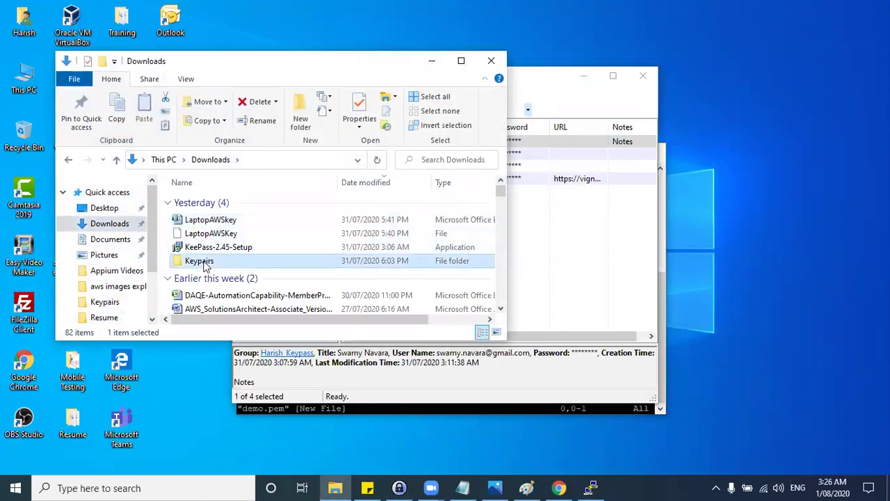
click(213, 203)
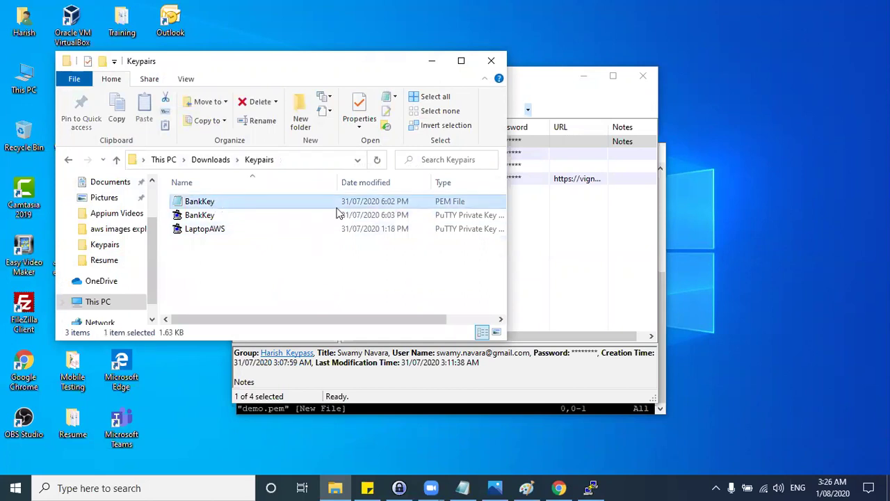
double_click(287, 202)
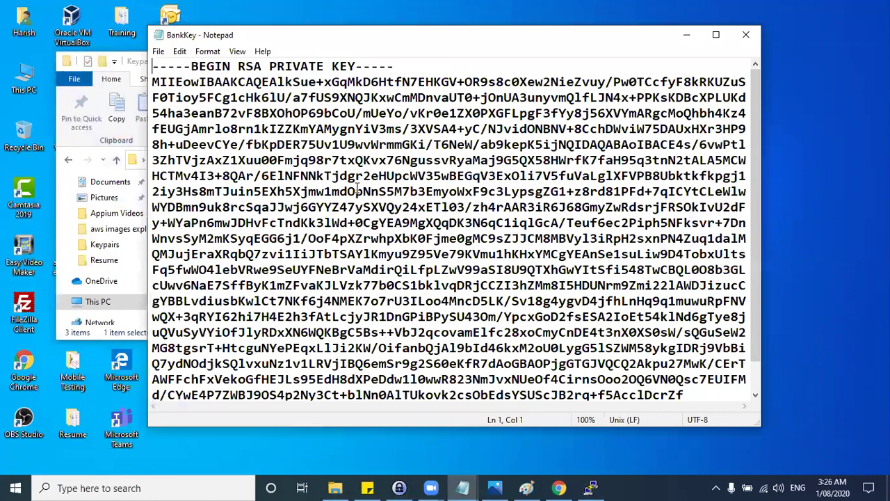
Step: Copy the whole RSA private key from BankKey, paste it into demo.pem in vim, and save and quit
key(ctrl+a)
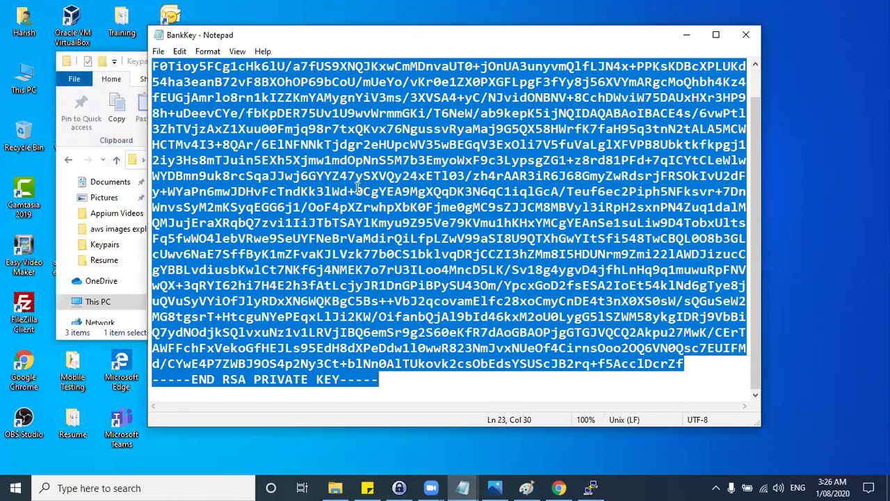
click(745, 36)
click(560, 238)
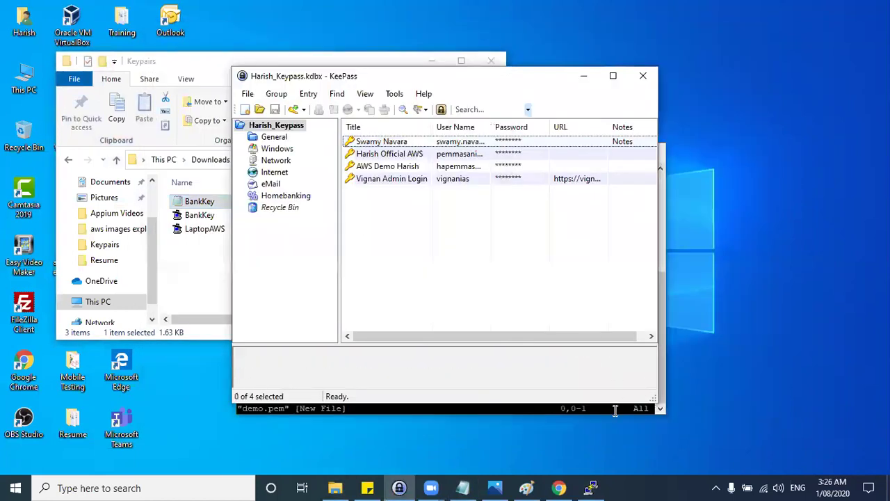
click(591, 488)
key(i)
right_click(374, 232)
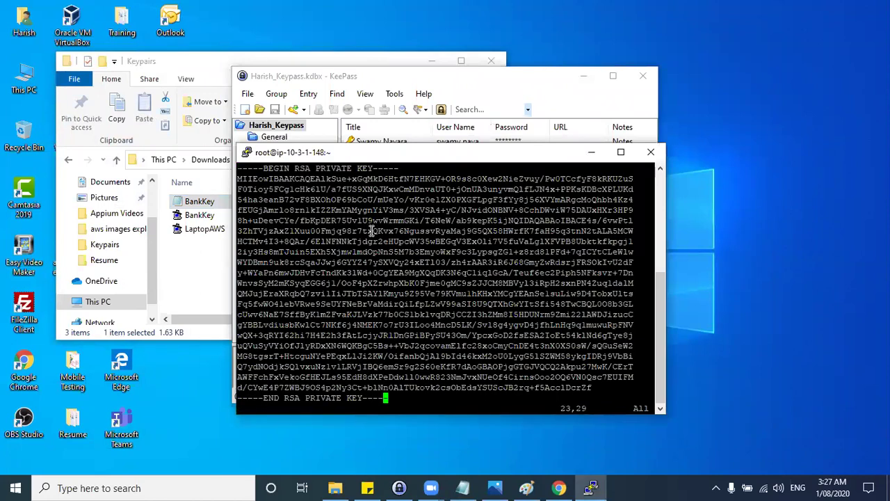
text(:wq!)
key(Return)
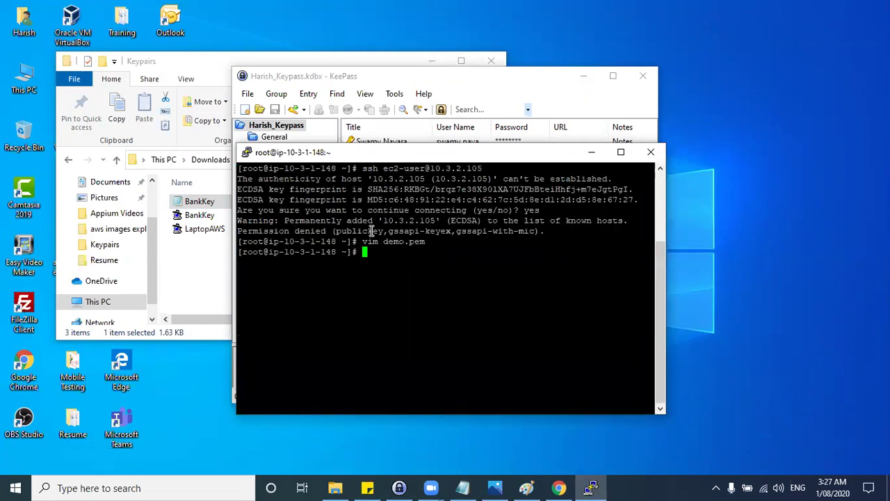
Step: Print the contents of demo.pem, and list the directory's files in a cleared terminal
text(cat demo.pem)
key(Return)
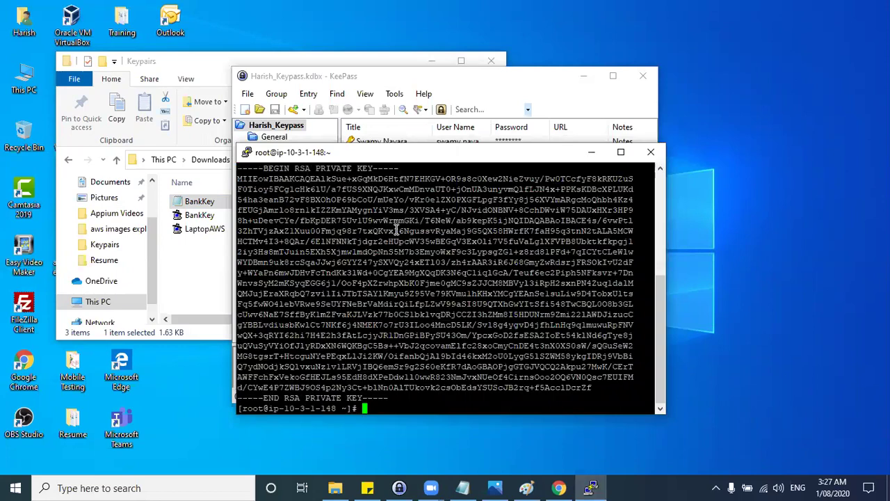
text(clear)
key(Return)
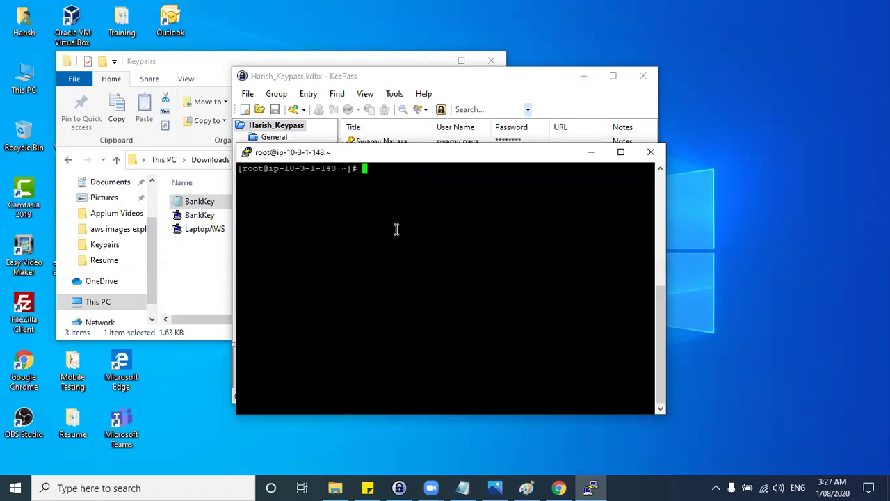
text(ls)
key(Return)
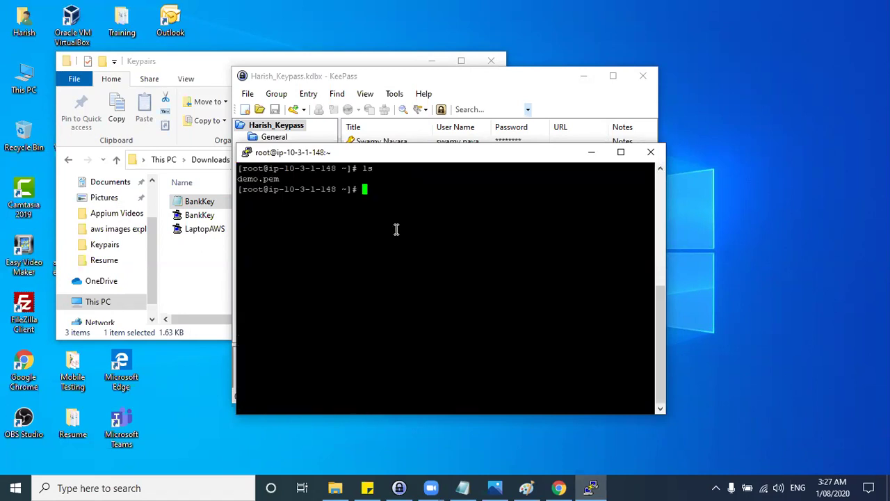
mouse_move(281, 180)
mouse_down()
mouse_move(245, 180)
mouse_move(291, 179)
mouse_up()
Step: Compose an SSH command that uses "demo.pem" as the identity file and ec2-user as the login name
text(ssh -i demo.pem)
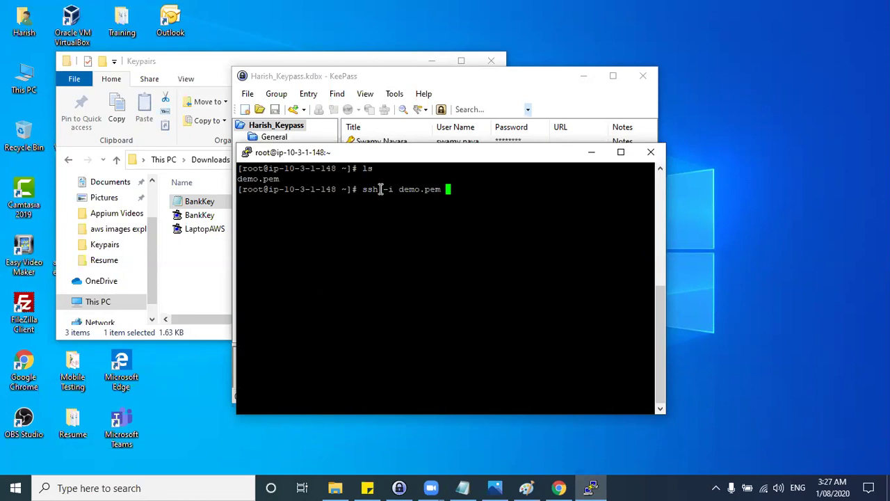
key(BackSpace)
key(BackSpace)
key(BackSpace)
key(BackSpace)
key(BackSpace)
key(BackSpace)
key(BackSpace)
key(BackSpace)
key(BackSpace)
text("demo.pem" ec2-s)
key(BackSpace)
text(usre)
key(BackSpace)
key(BackSpace)
text(er@10.)
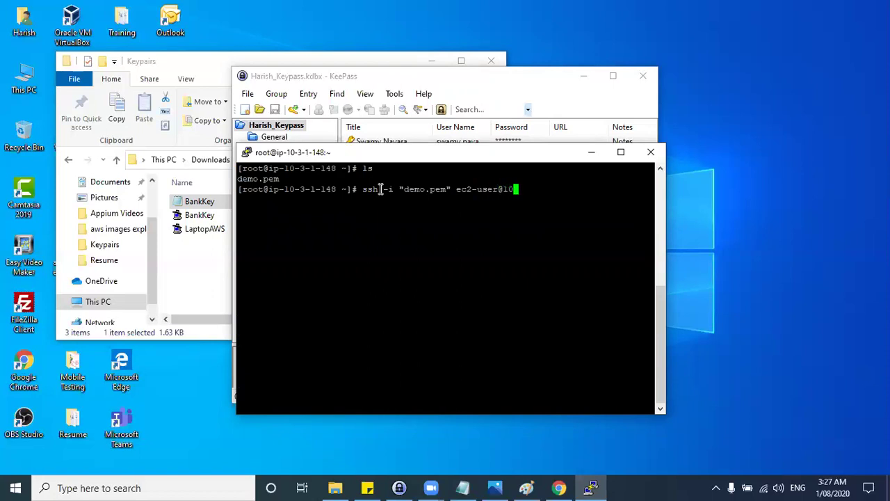
Step: Copy the private IP of anzbank-private-ec2 from the EC2 console, insert it as the SSH host and run the command
click(569, 487)
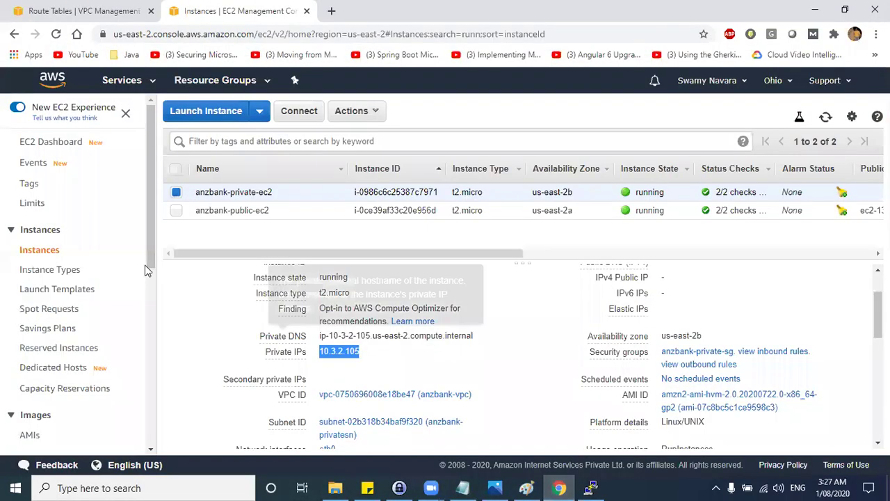
drag(320, 351, 356, 353)
click(370, 351)
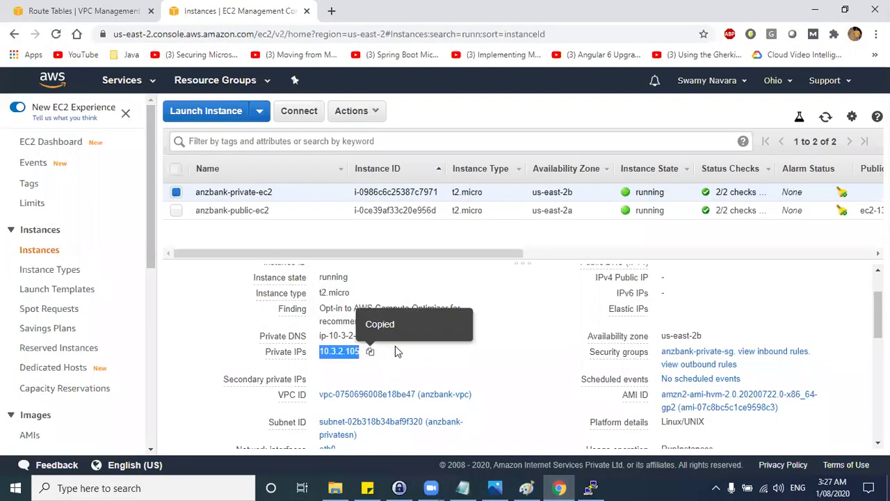
key(alt+Tab)
key(BackSpace)
key(BackSpace)
key(BackSpace)
key(BackSpace)
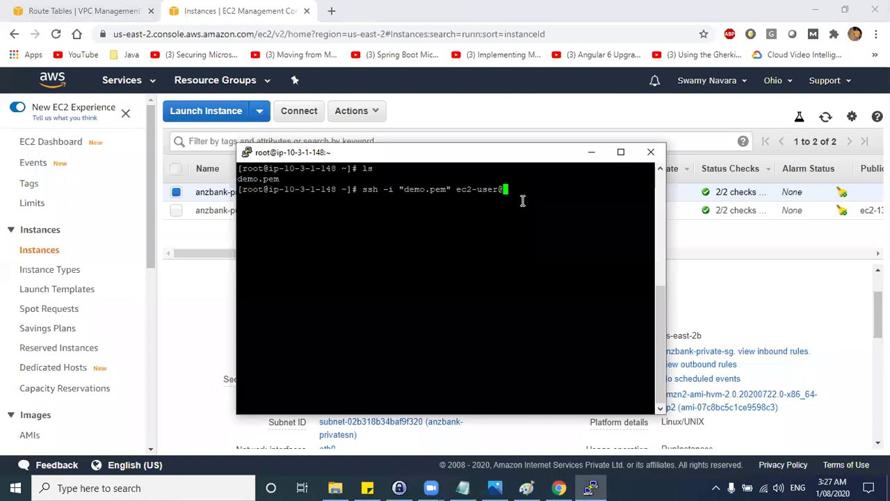
text(@)
right_click(523, 200)
key(Return)
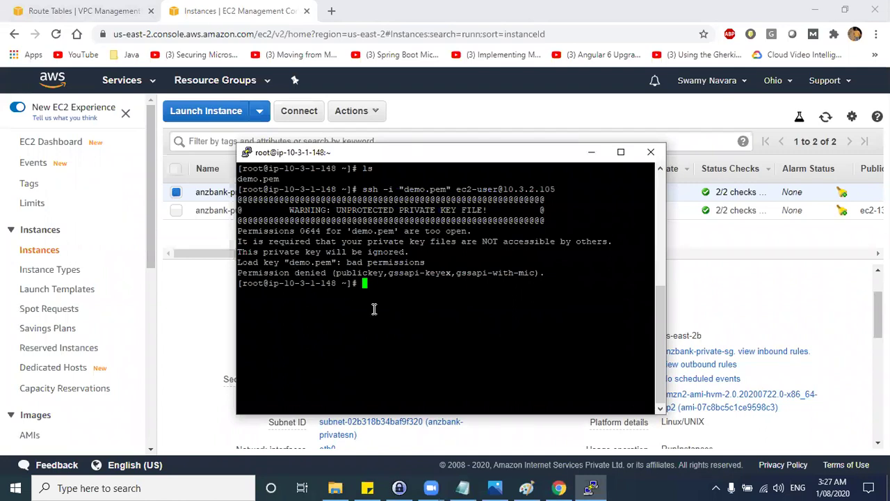
Step: Restrict the permissions of demo.pem to 400 with chmod
text(chmod 4)
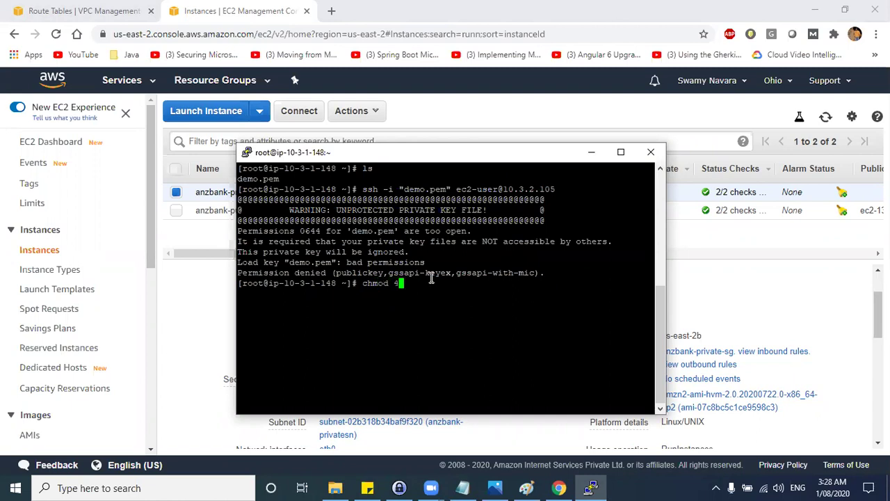
text(00 demo.pem)
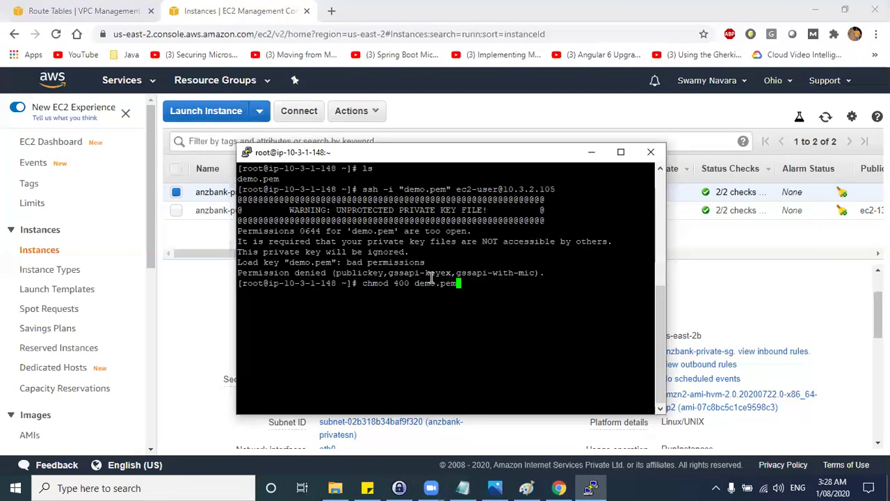
key(Return)
key(Up)
key(Up)
key(Return)
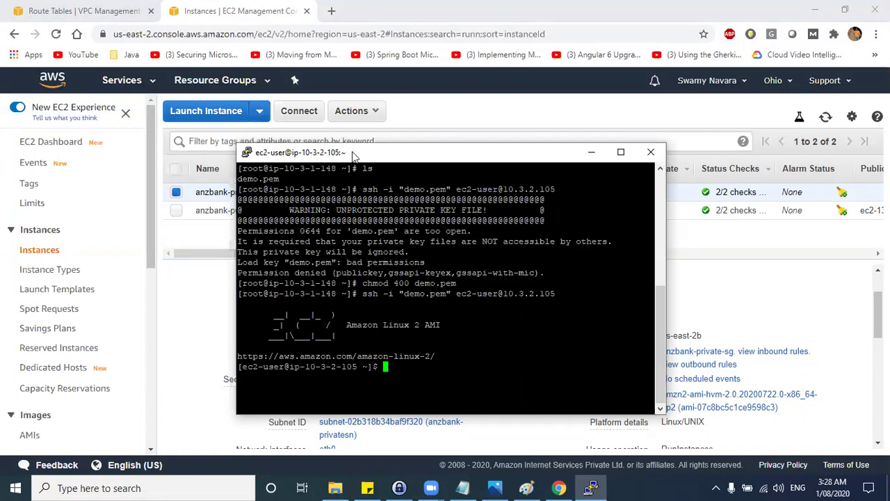
Step: Compare the private IP and name of anzbank-private-ec2 in the EC2 console with the host in the terminal
drag(361, 156, 486, 119)
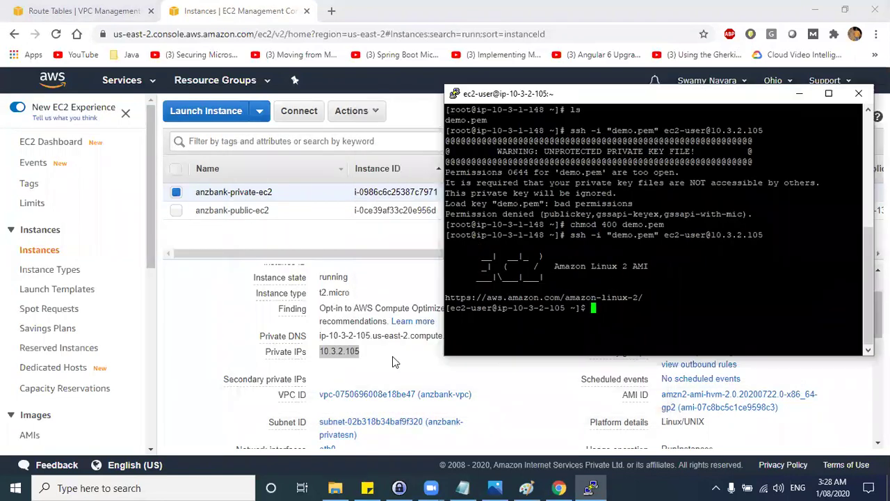
click(325, 351)
drag(325, 351, 356, 351)
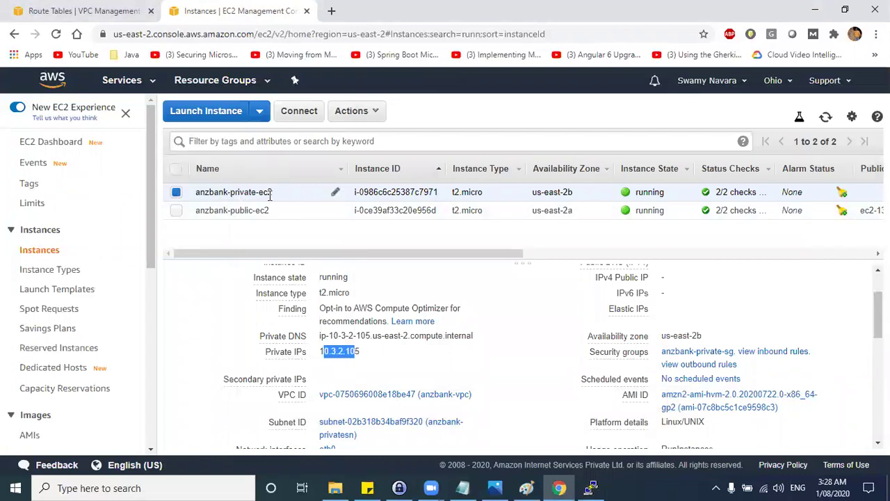
drag(271, 192, 197, 192)
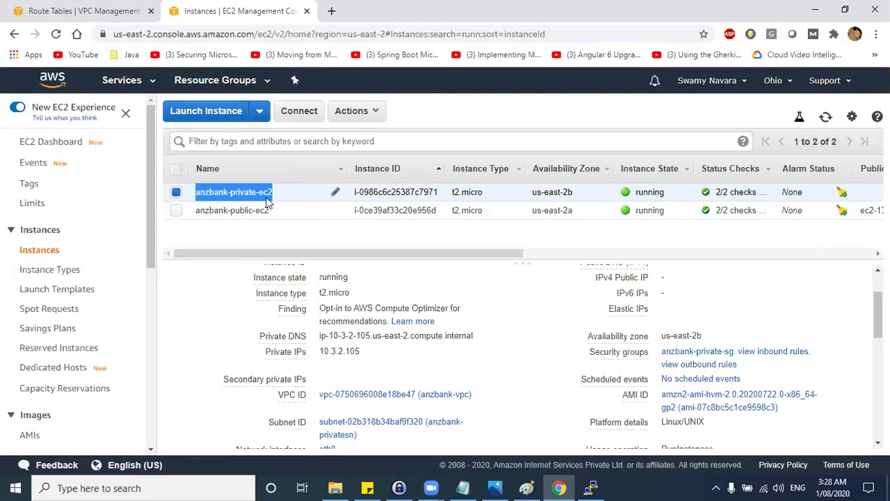
double_click(325, 351)
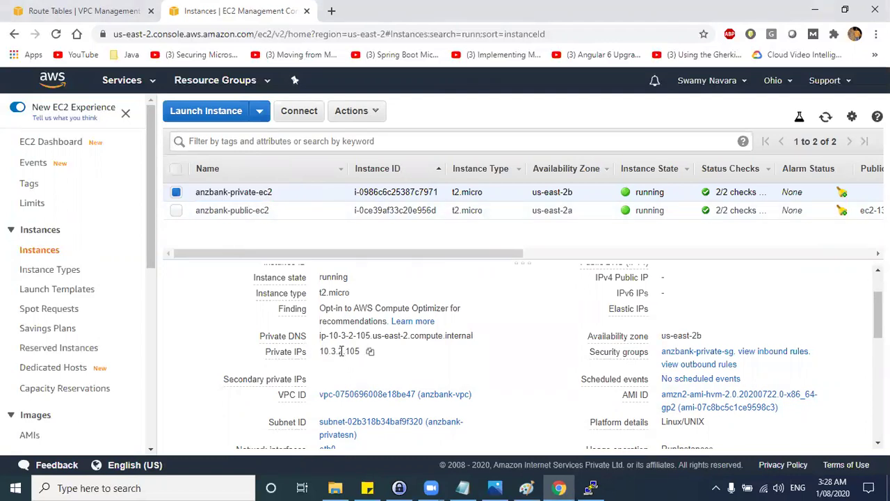
Step: Check the NAB Private EC2 and its subnet in the Paint network diagram, and return to the EC2 console in Chrome
key(alt+Tab)
key(alt+Tab)
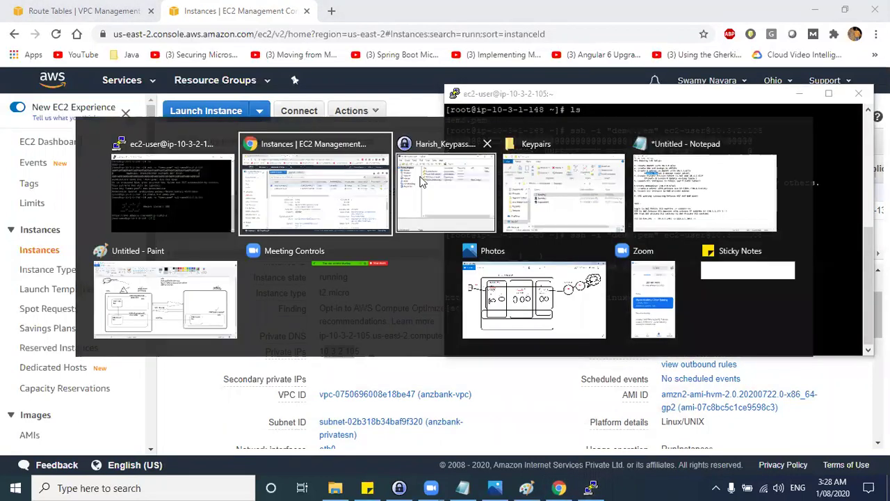
click(183, 302)
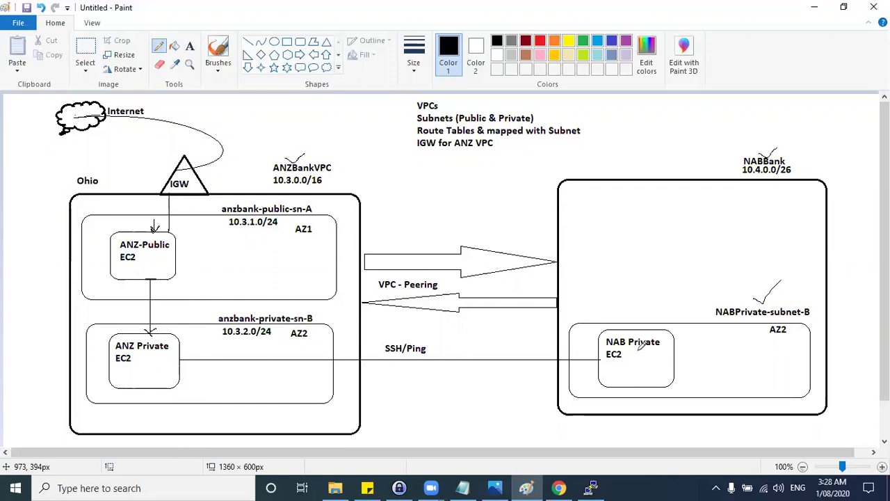
key(alt+Tab)
key(alt+Tab)
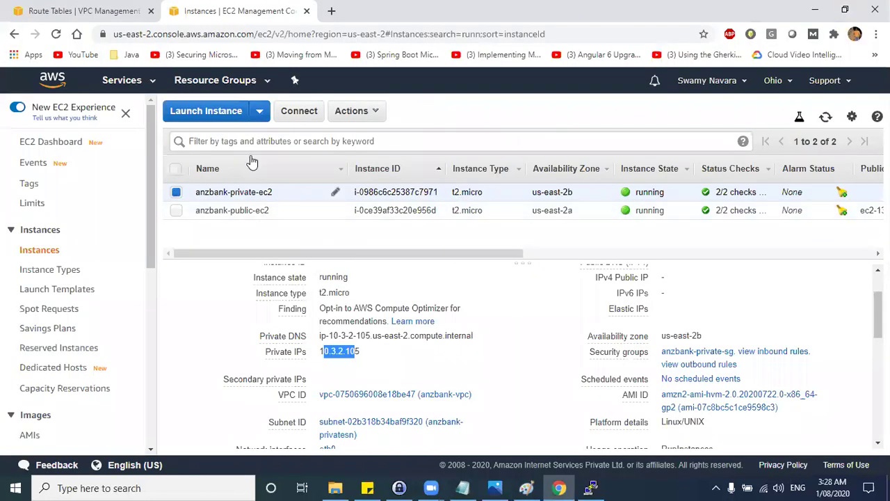
Step: Start launching a new EC2 instance with the Amazon Linux 2 AMI and the t2.micro instance type
click(193, 112)
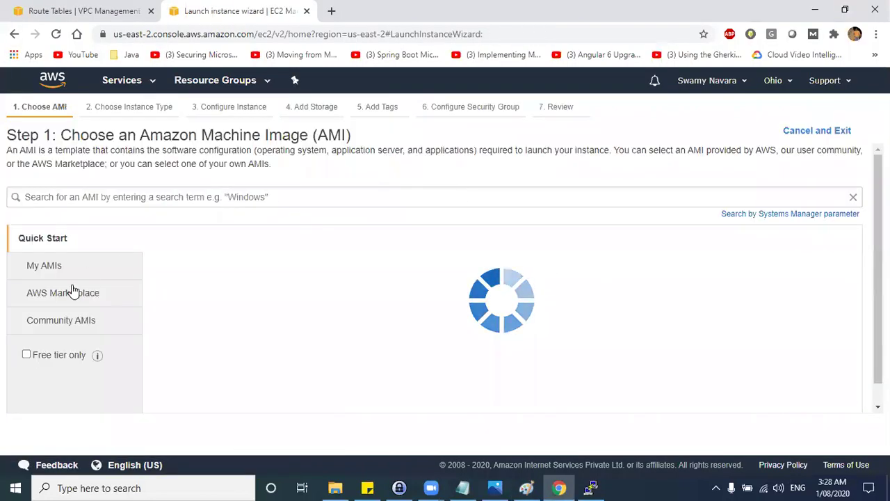
click(809, 267)
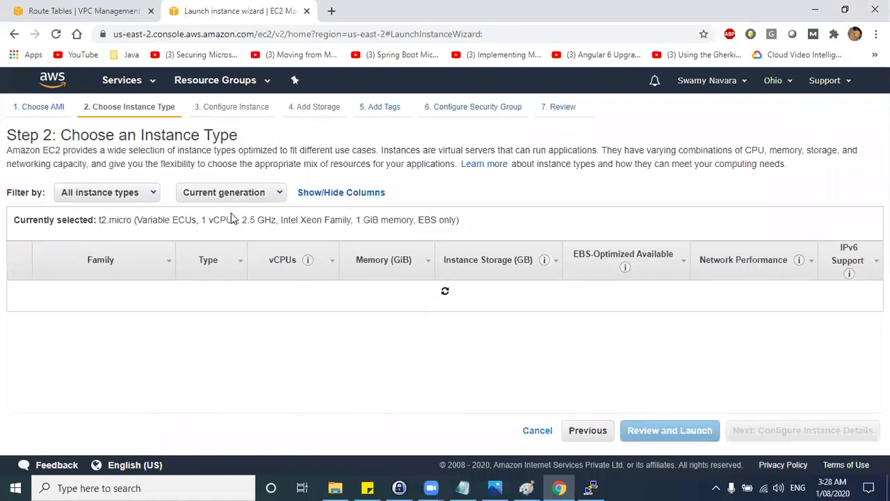
click(803, 430)
Step: Place the instance in nabbank-vpc with subnet nabbank-private-sn, checking the subnet against the Paint diagram
click(267, 306)
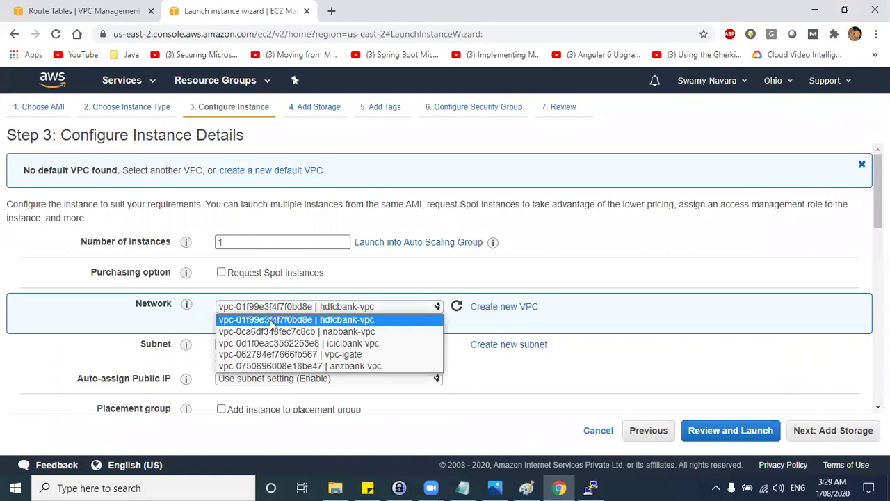
click(278, 332)
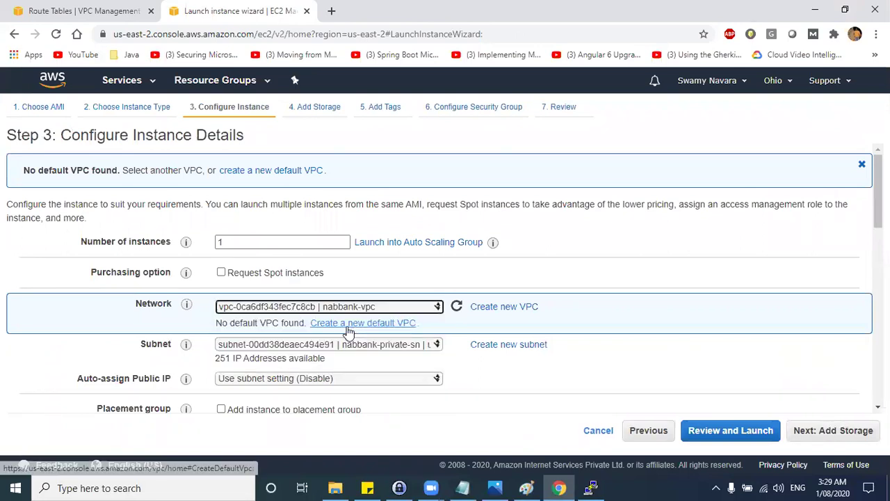
click(298, 345)
click(424, 357)
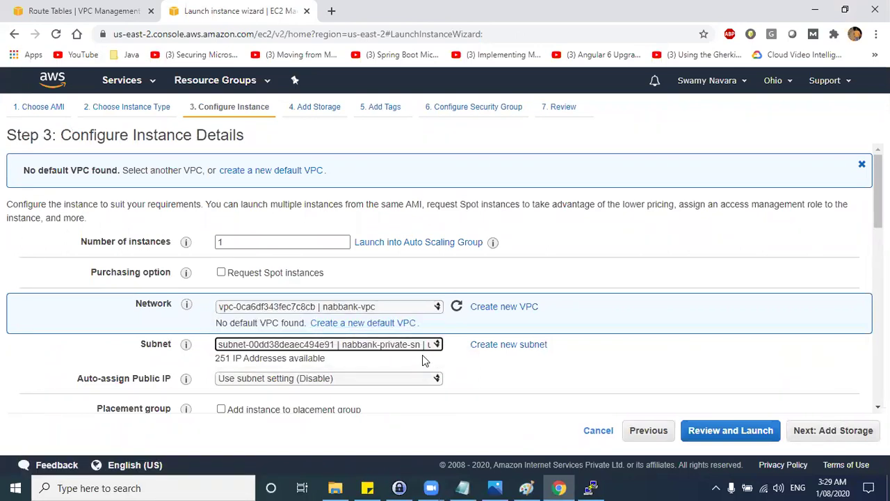
key(alt+Tab)
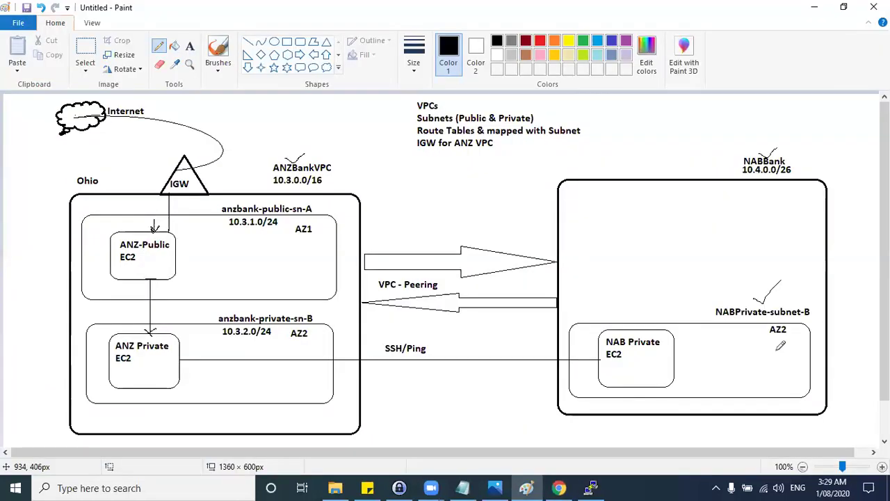
key(alt+Tab)
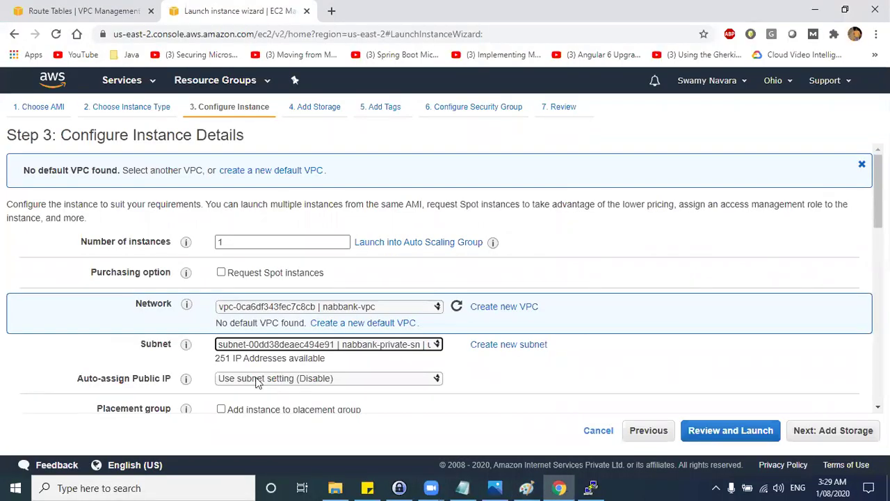
Step: Disable auto-assignment of a public IP for the instance and accept the default storage
click(259, 380)
click(235, 415)
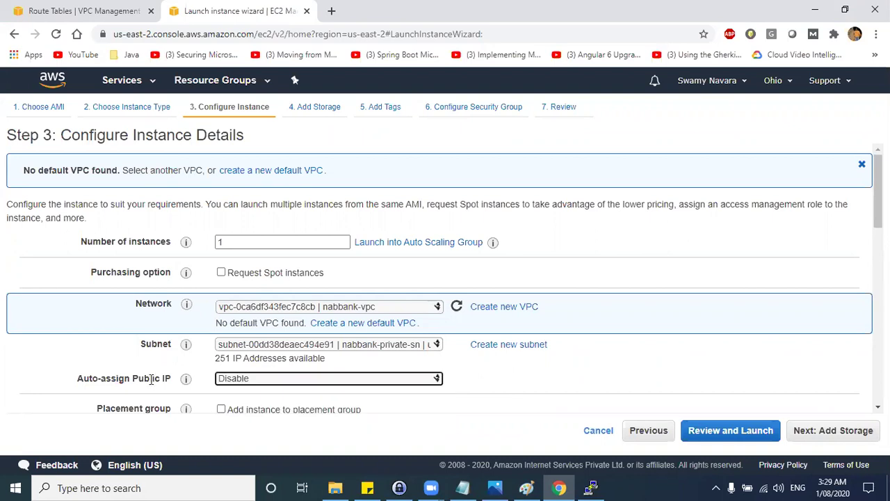
scroll(475, 385, down, 3)
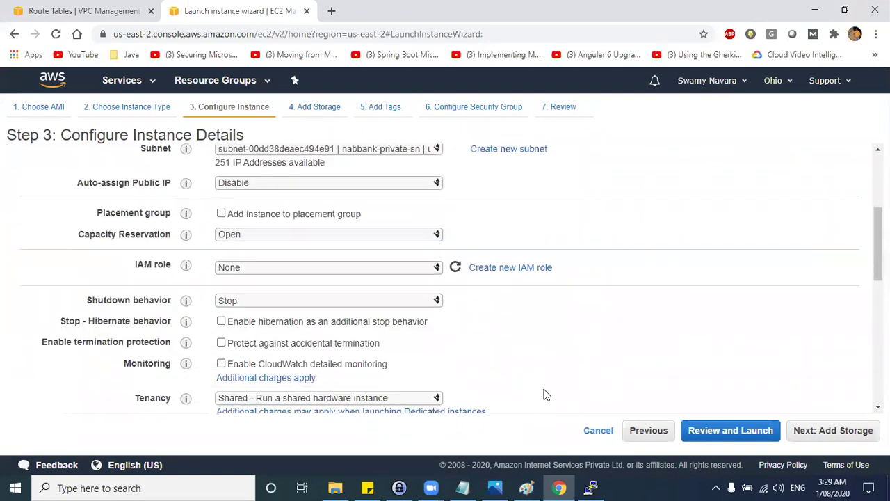
click(844, 433)
click(844, 433)
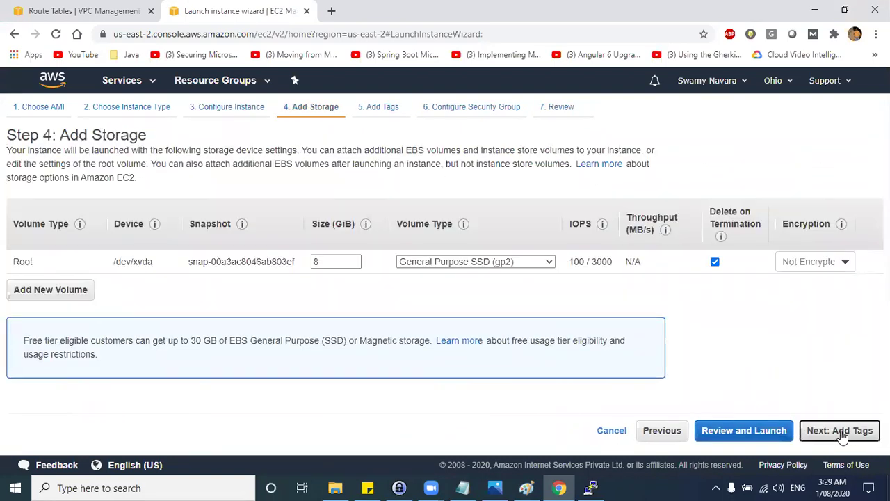
Step: Add a Name tag with the value nabbank-private-ec2 and continue to the security group configuration
click(32, 313)
click(71, 242)
text(Name)
key(Tab)
text(nabab)
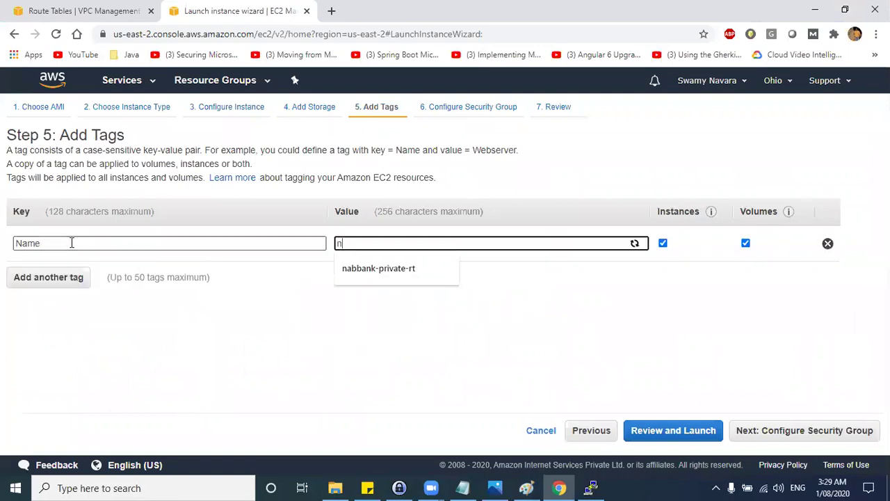
key(BackSpace)
key(BackSpace)
text(bank-private-ec)
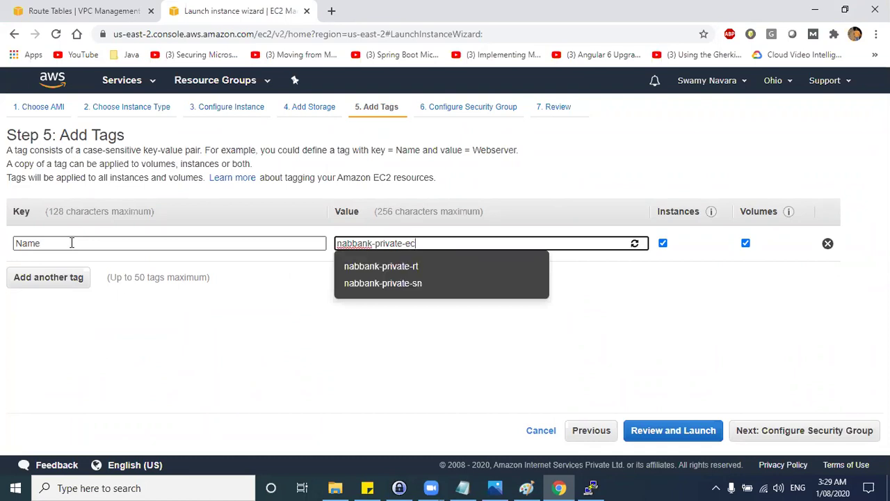
text(2)
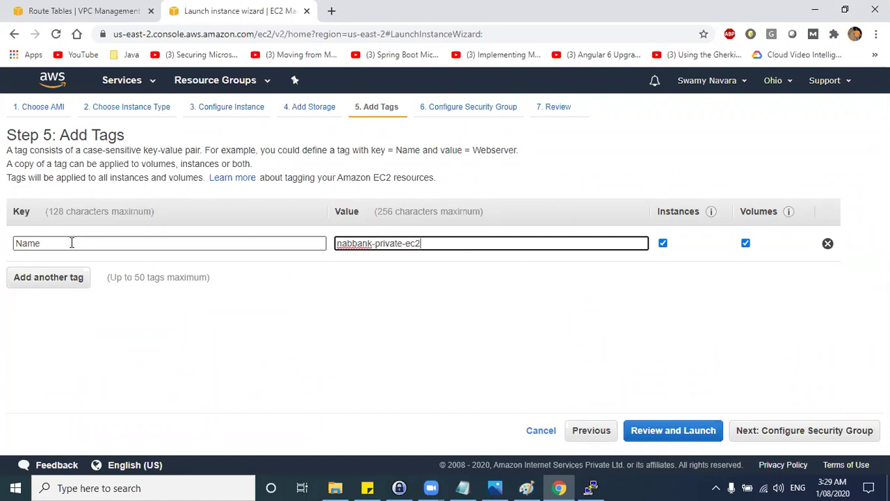
click(793, 434)
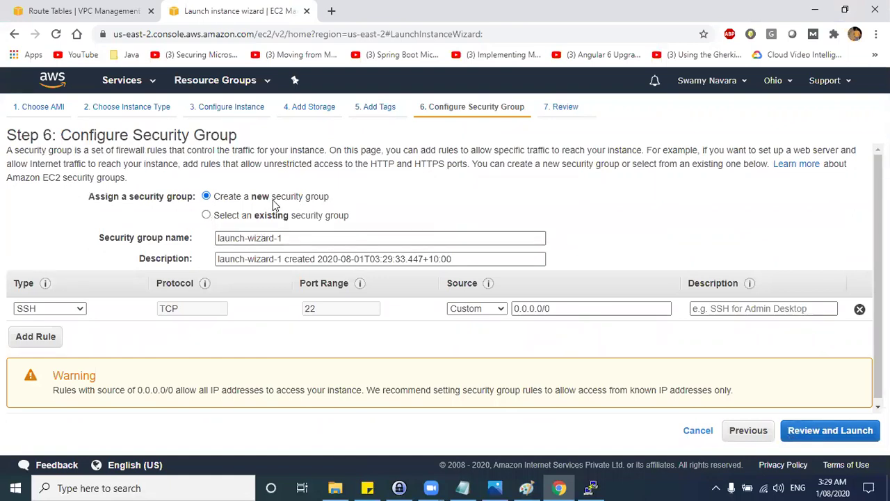
Step: Enter nabbank-private-sg as both the name and the description of the new security group
click(272, 238)
triple_click(273, 239)
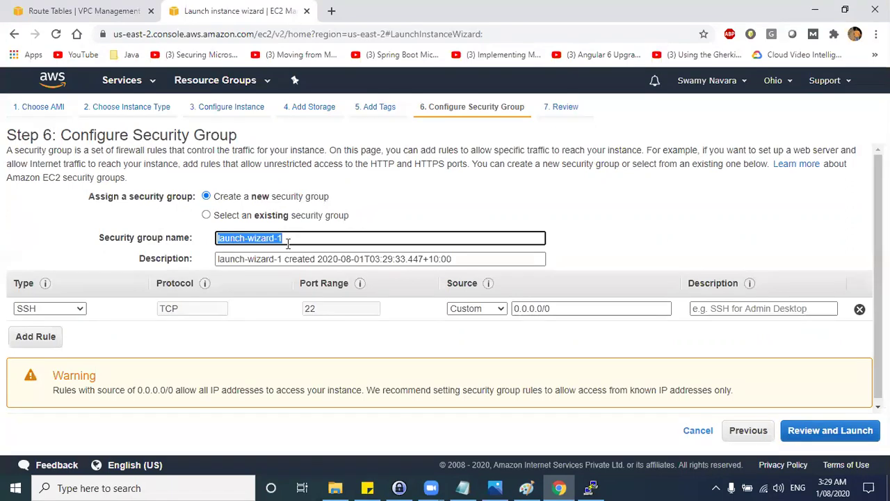
text(nabbank-private-sg)
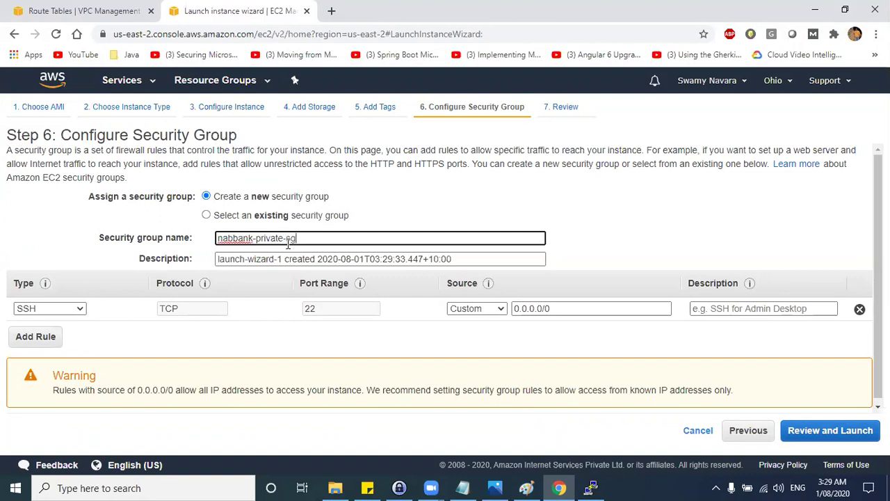
key(ctrl+a)
key(ctrl+c)
click(265, 259)
key(ctrl+a)
key(ctrl+v)
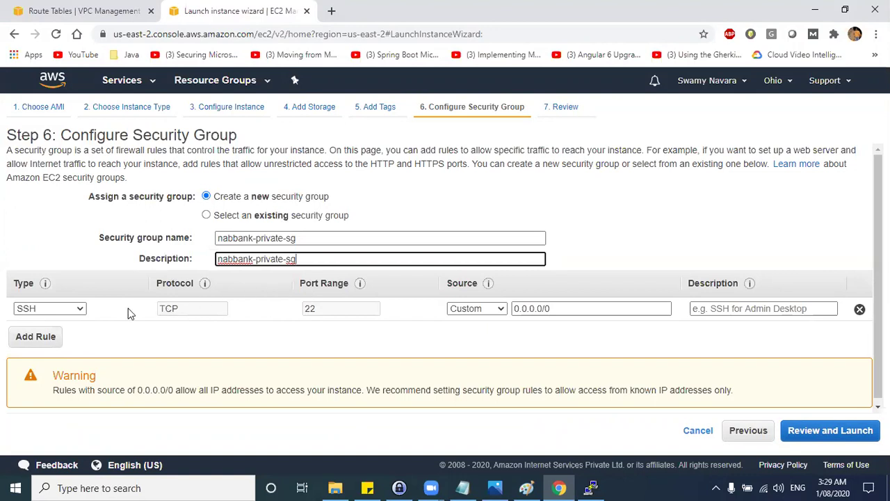
Step: In the Paint diagram, tick SSH and Ping and underline 10.3.2.0/24, then return to the launch wizard in Chrome
key(alt+Tab)
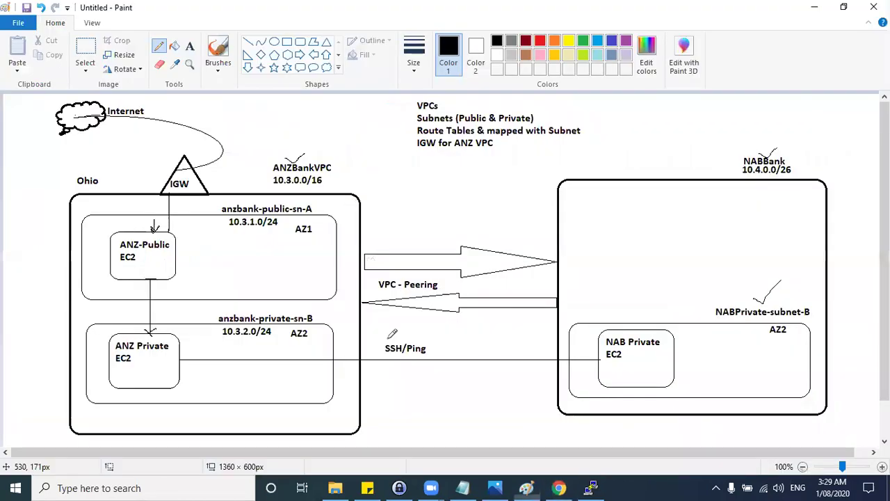
mouse_move(388, 338)
mouse_down()
mouse_move(400, 331)
mouse_move(421, 341)
mouse_move(437, 322)
mouse_up()
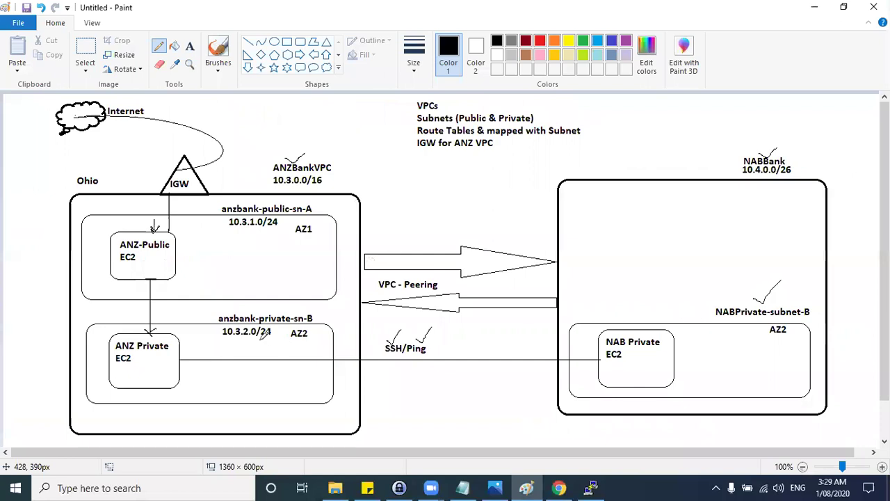
drag(225, 336, 271, 336)
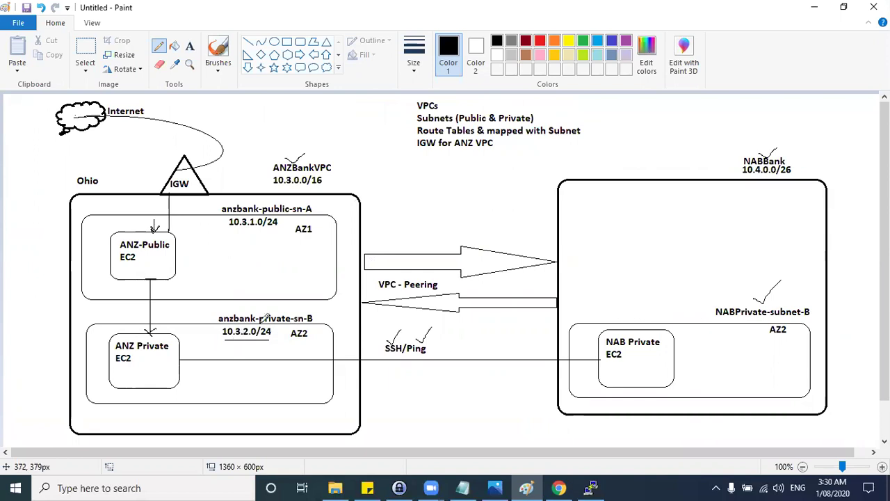
key(alt+Tab)
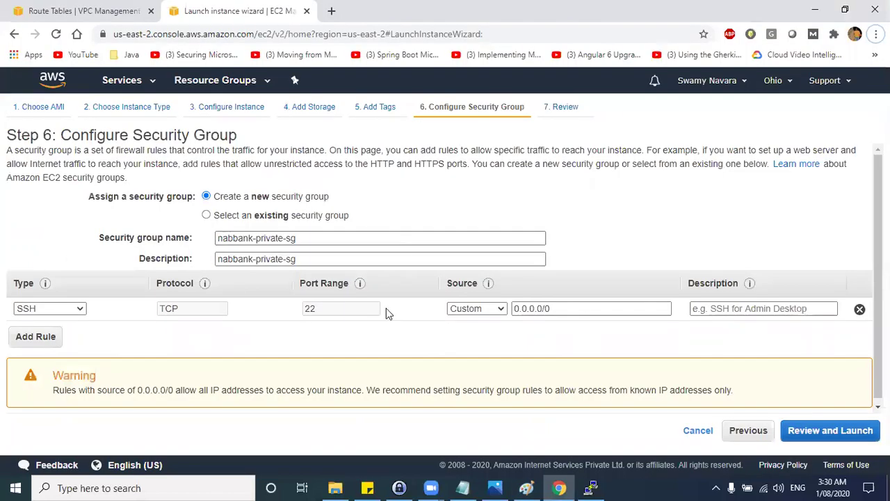
Step: Set the source of the SSH rule to 10.3.2.0/24
key(ctrl+a)
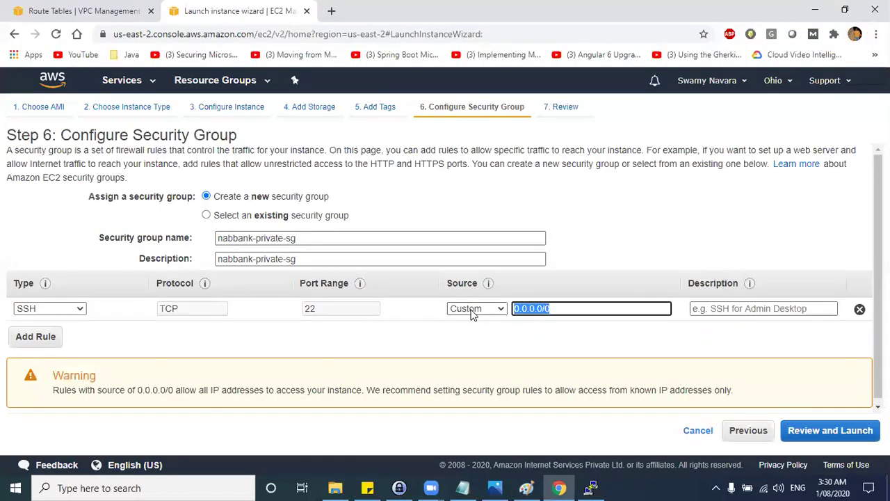
text(10.)
key(alt+Tab)
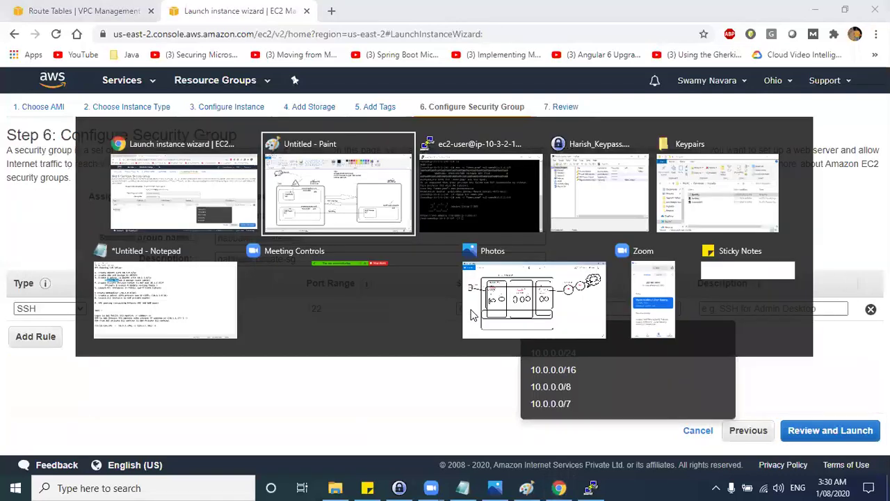
key(alt+Tab)
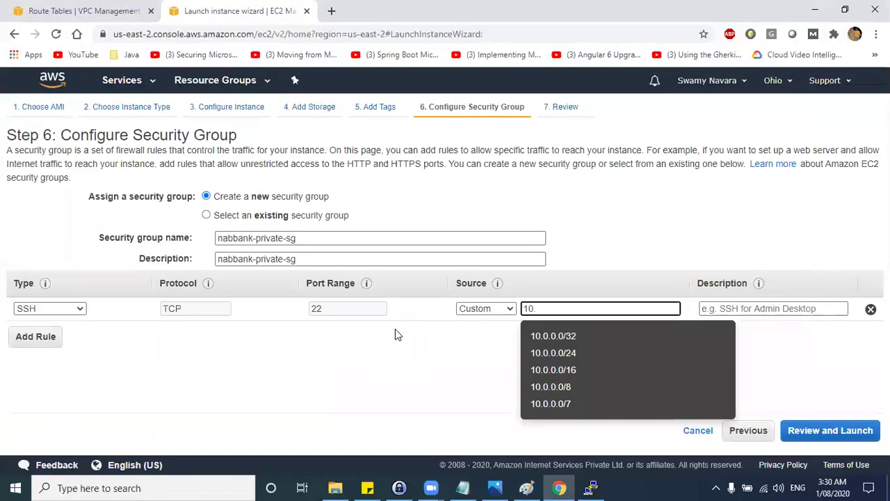
text(3.2.)
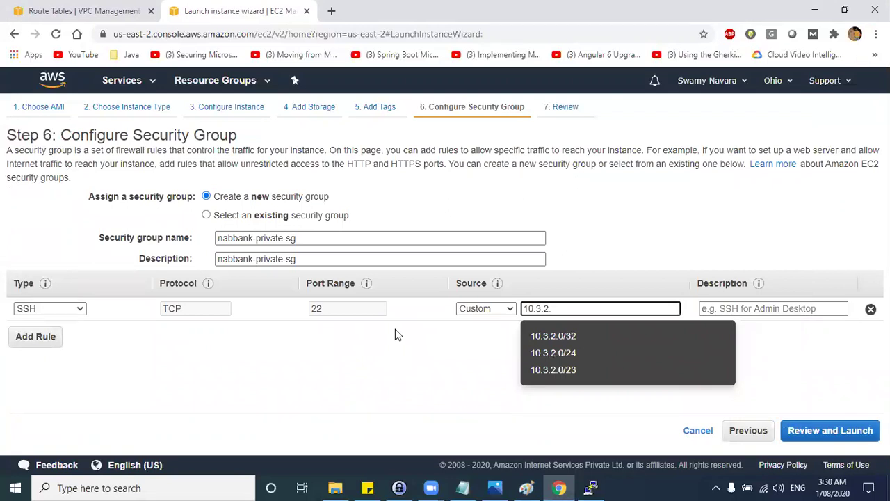
text(0/24)
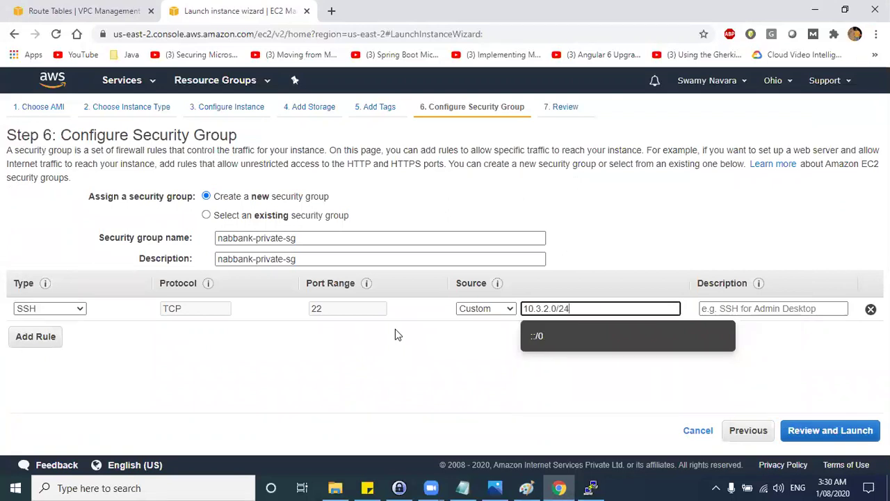
click(342, 353)
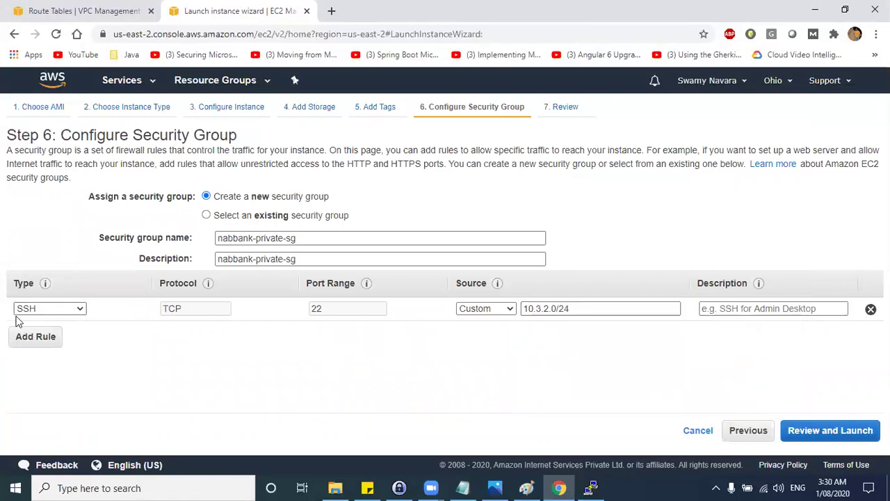
Step: Add an All ICMP - IPv4 rule with source 10.3.2.0/24 and proceed to the launch review
key(alt+Tab)
key(alt+Tab)
click(37, 336)
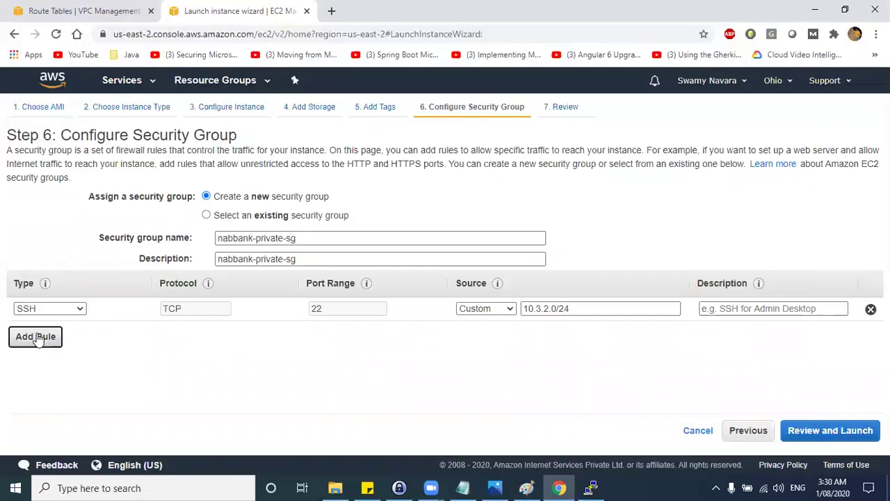
click(70, 331)
scroll(70, 278, down, 1)
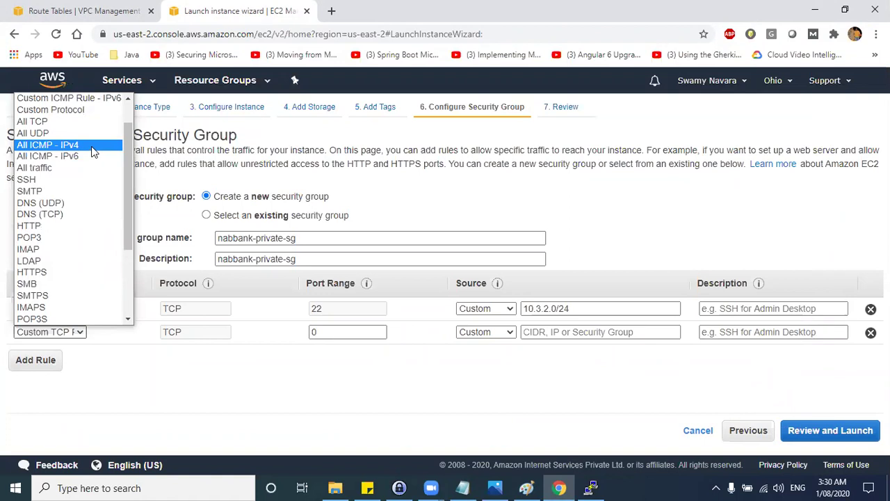
click(48, 144)
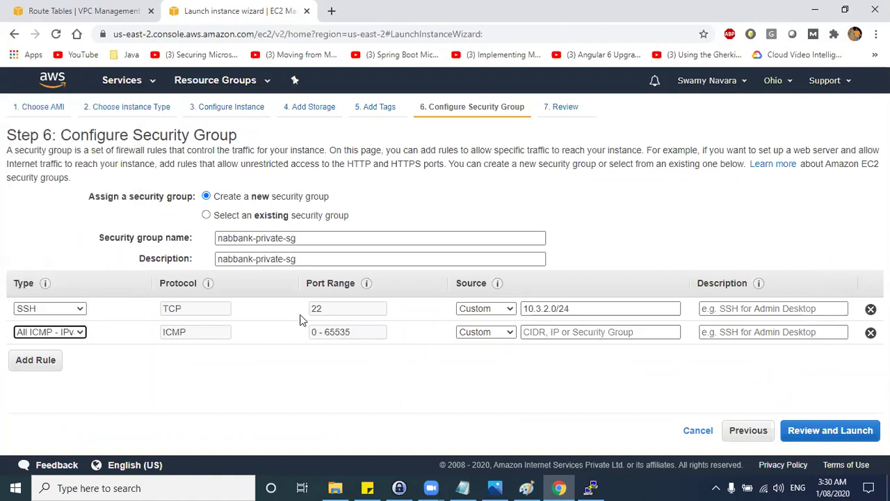
drag(578, 308, 532, 335)
key(ctrl+c)
click(533, 333)
key(ctrl+v)
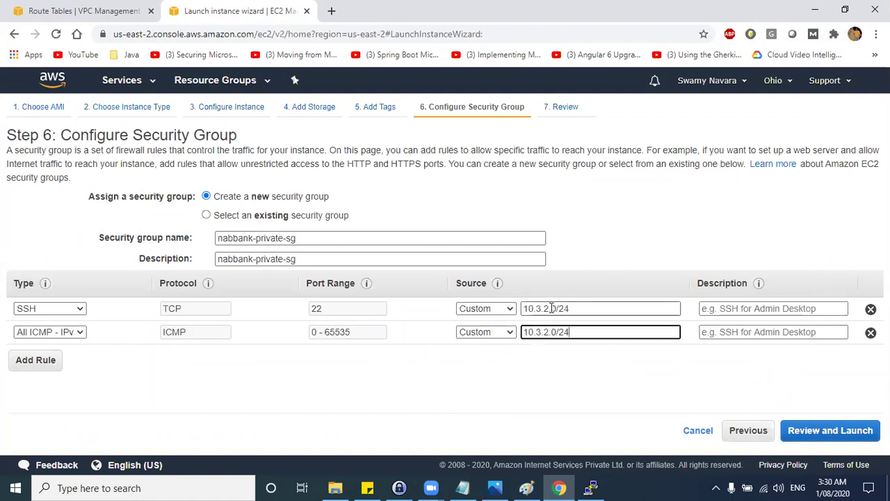
click(814, 430)
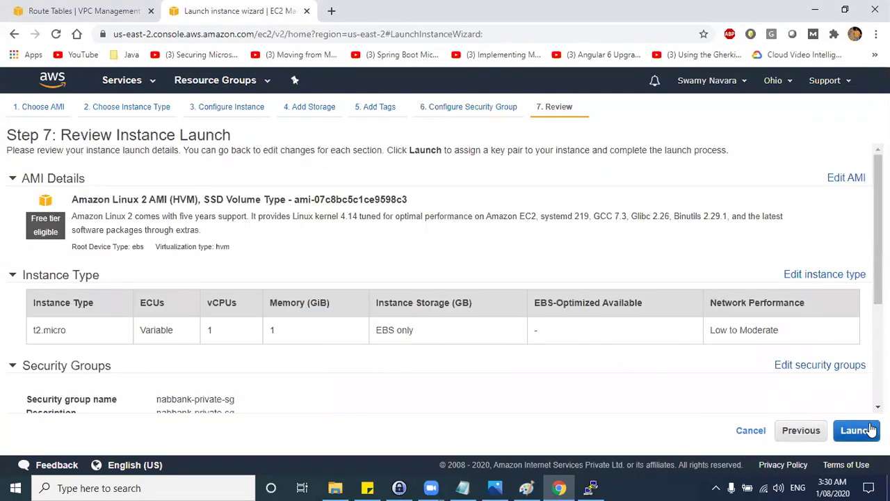
Step: Launch the instance with the existing BankKey key pair, acknowledging access to the private key file, and open the instances list
click(843, 430)
click(255, 339)
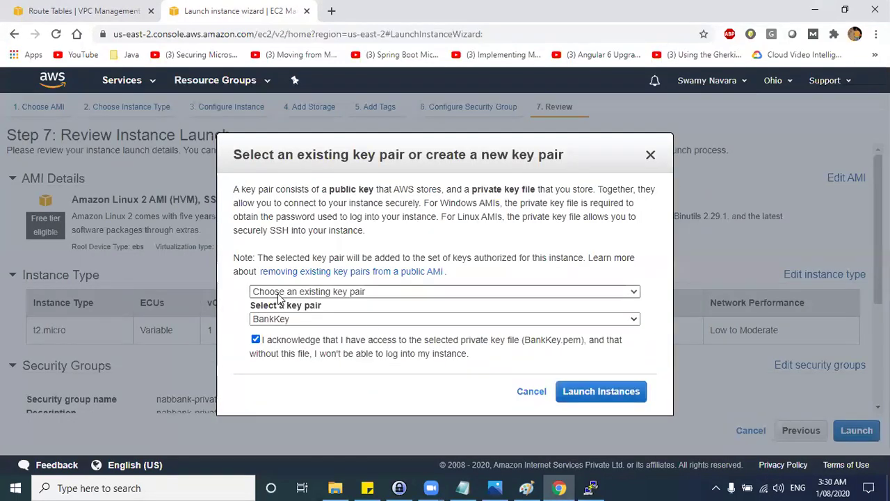
click(628, 392)
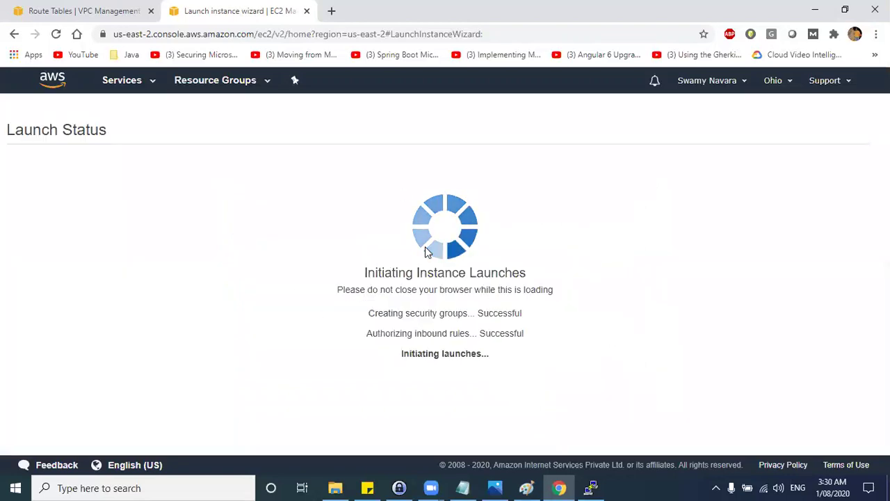
scroll(411, 260, down, 2)
click(825, 438)
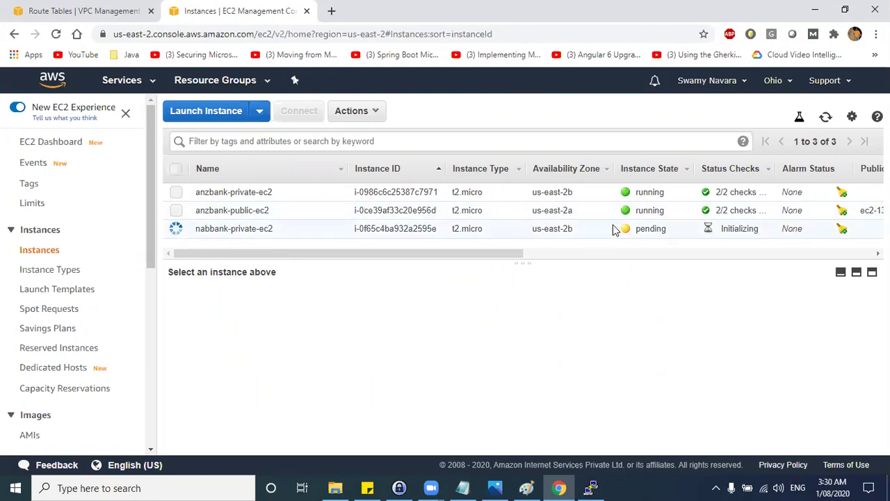
Step: Switch to the PuTTY session, clear the terminal with clear, and return to the EC2 instances list in Chrome
click(590, 488)
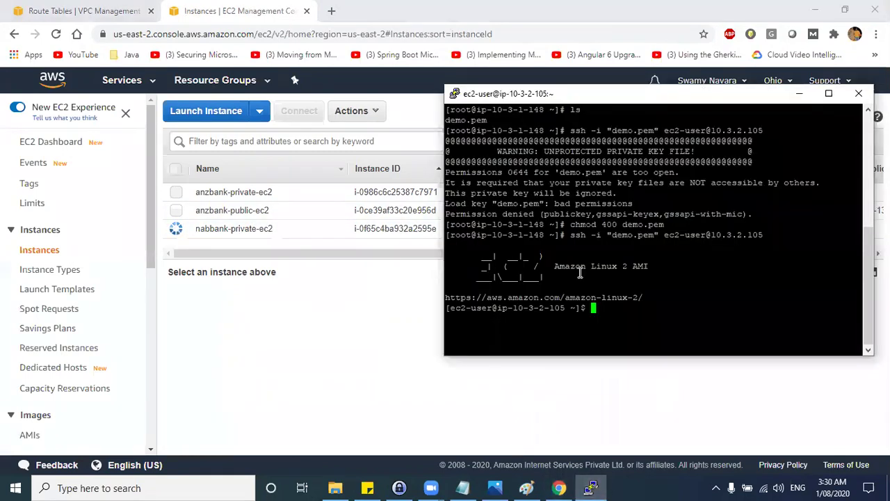
text(clear)
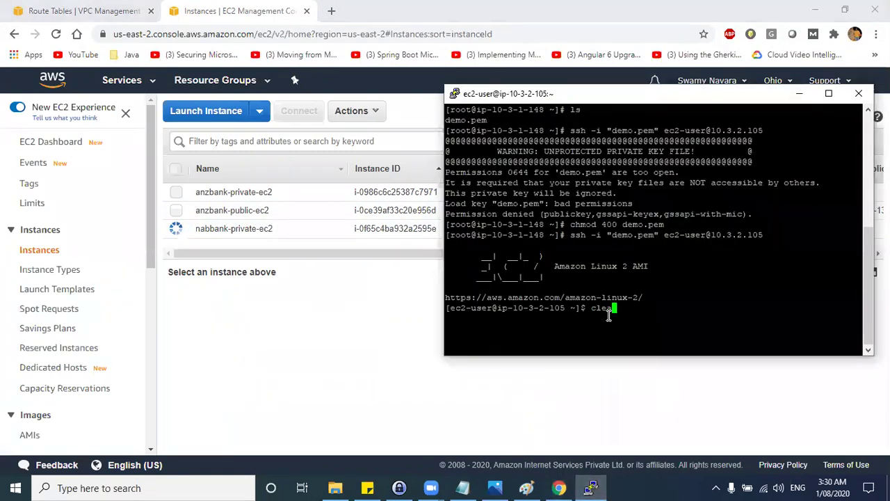
key(Return)
click(352, 346)
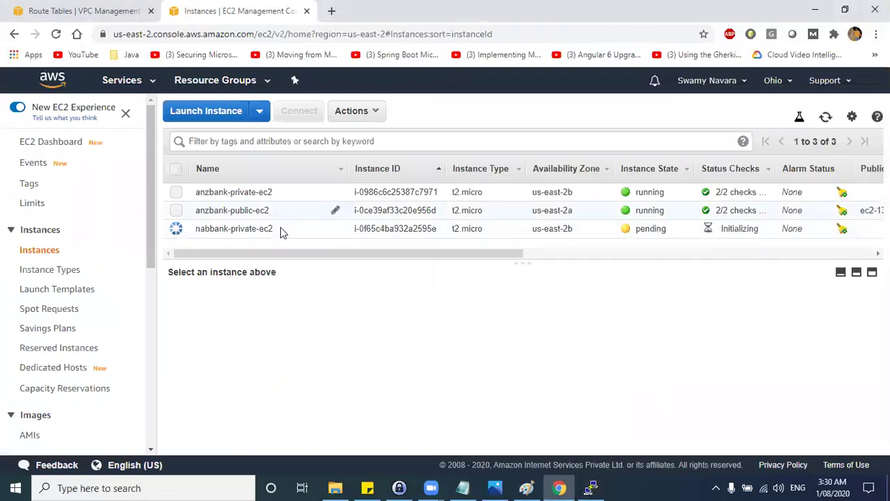
Step: Copy the private IP of nabbank-private-ec2 and add 10.4.2.108 as text in the NAB Private EC2 box of the Paint diagram
click(280, 229)
scroll(520, 341, down, 1)
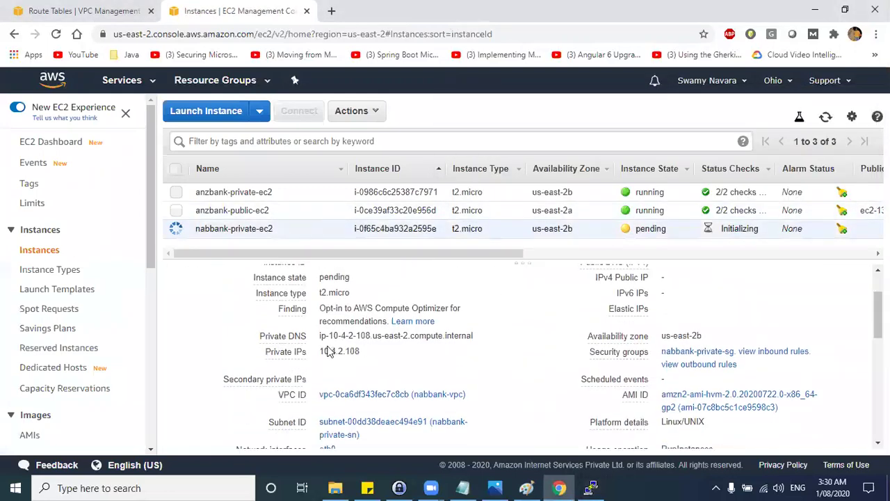
drag(321, 351, 360, 351)
key(alt+Tab)
key(alt+Tab)
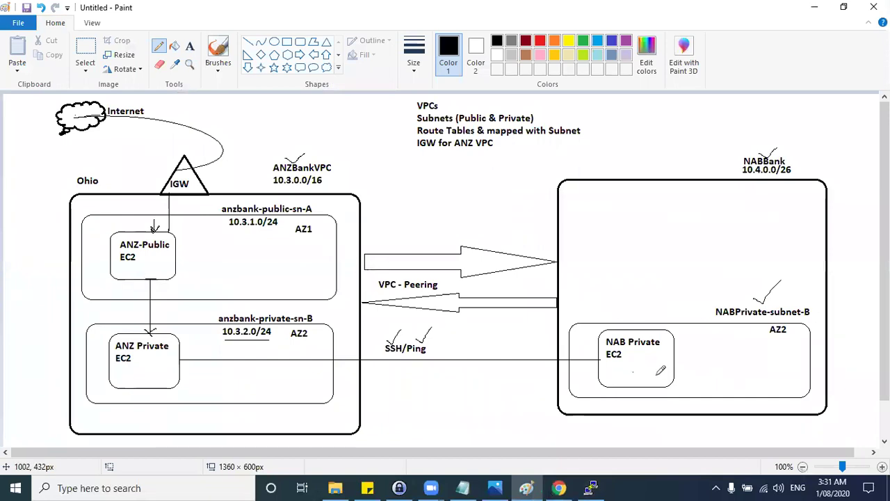
click(190, 46)
click(606, 366)
key(ctrl+v)
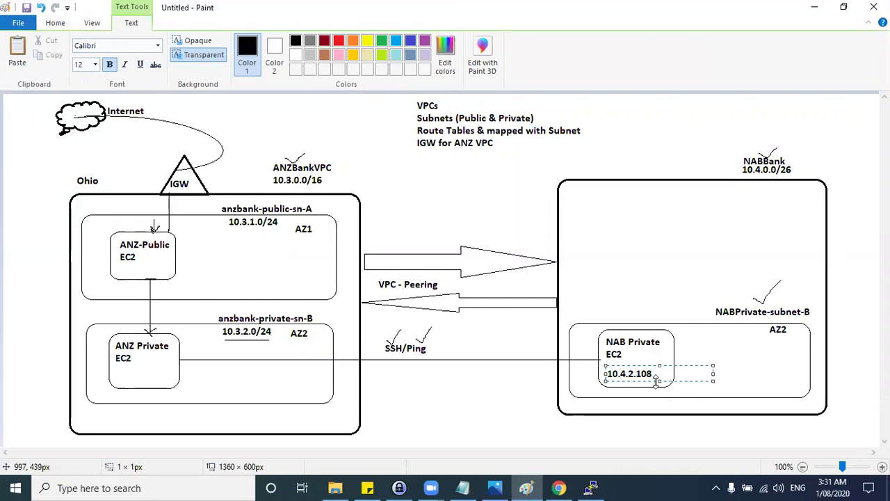
click(521, 398)
Step: Copy the public IP of anzbank-public-ec2 from Chrome and add 13.58.154.141 to the ANZ-Public EC2 box in Paint
key(alt+Tab)
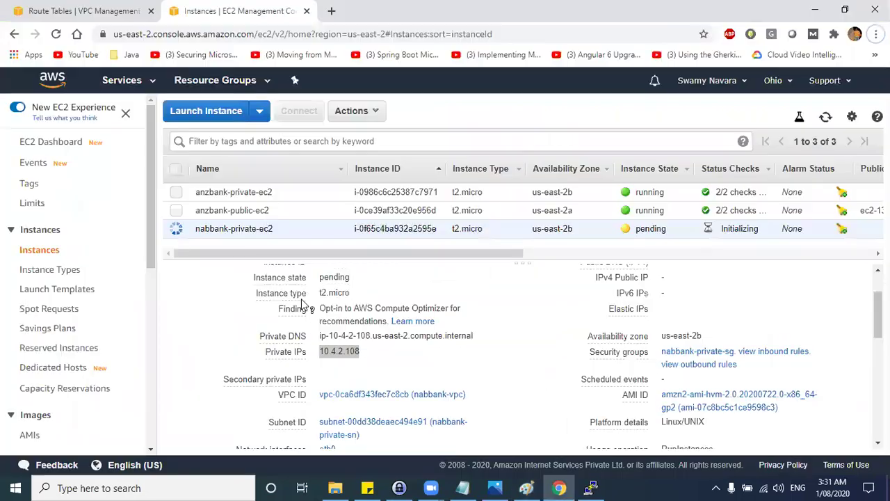
click(240, 210)
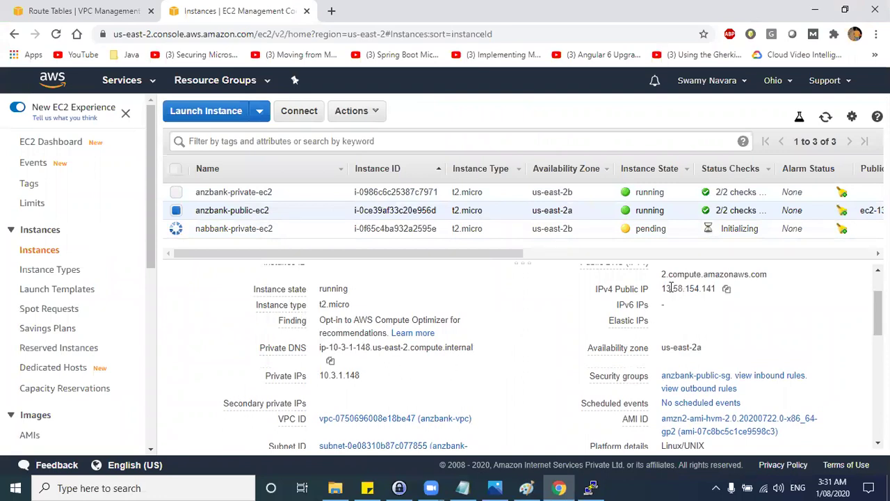
click(726, 291)
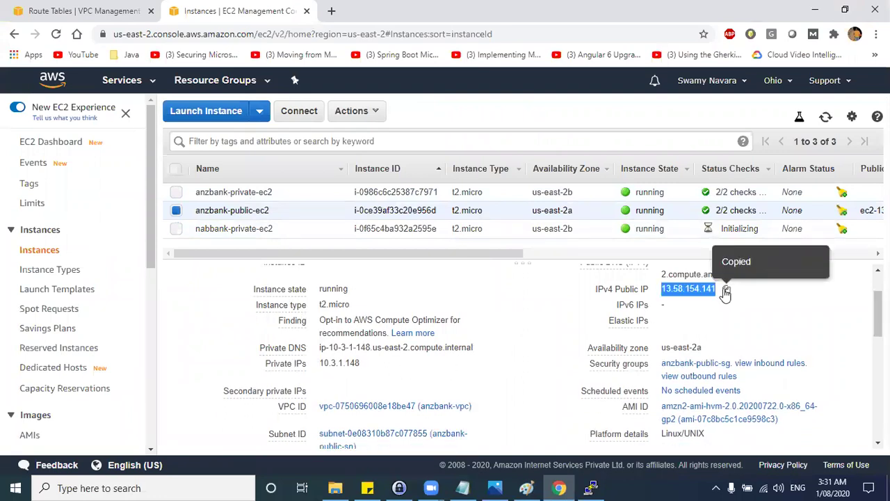
key(alt+Tab)
click(136, 257)
click(117, 271)
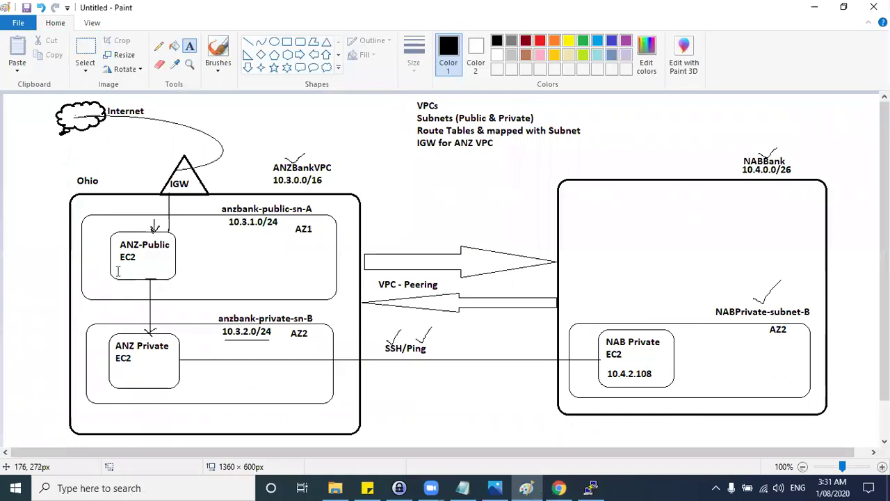
click(113, 264)
key(ctrl+v)
click(333, 292)
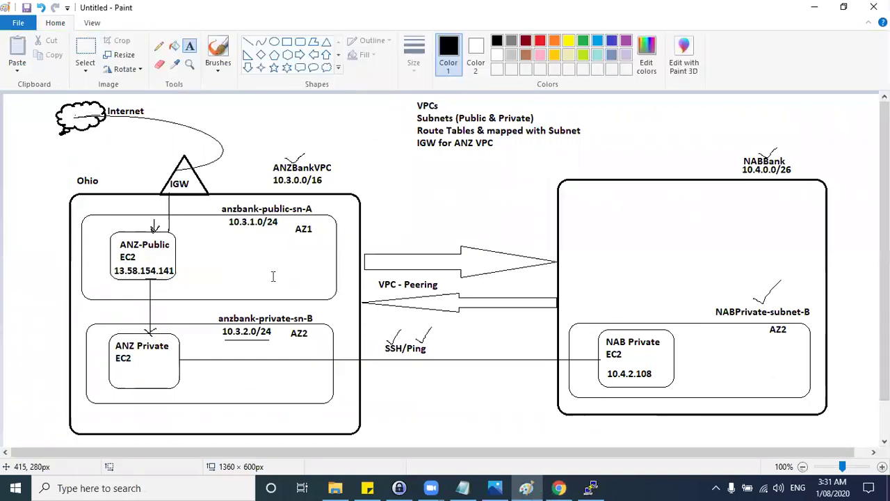
Step: Copy the private IP of anzbank-private-ec2 in Chrome and switch back to the Paint diagram
key(alt+Tab)
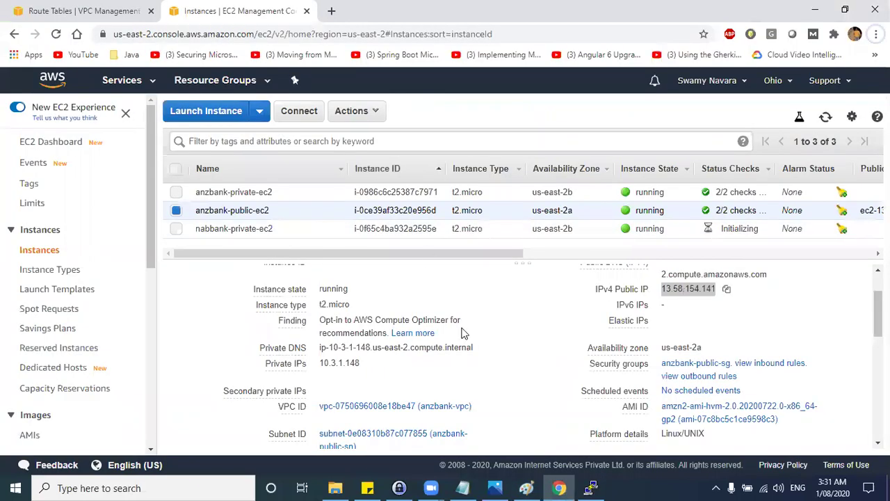
click(252, 193)
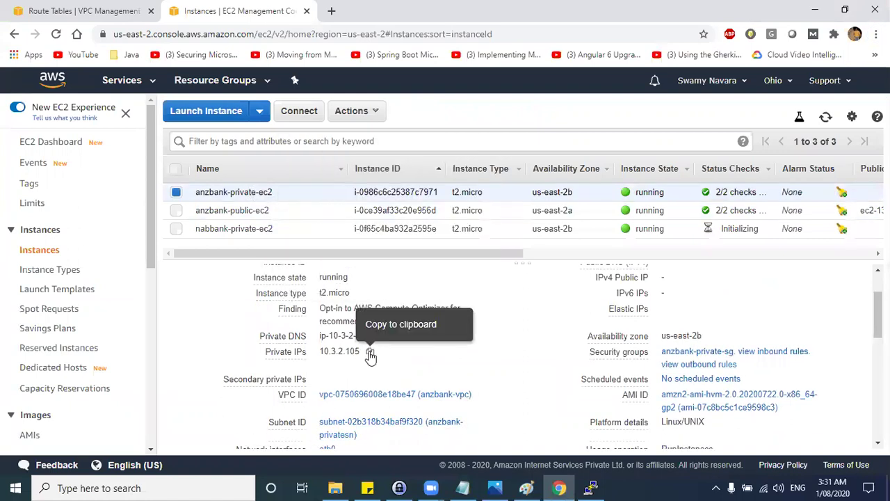
click(371, 355)
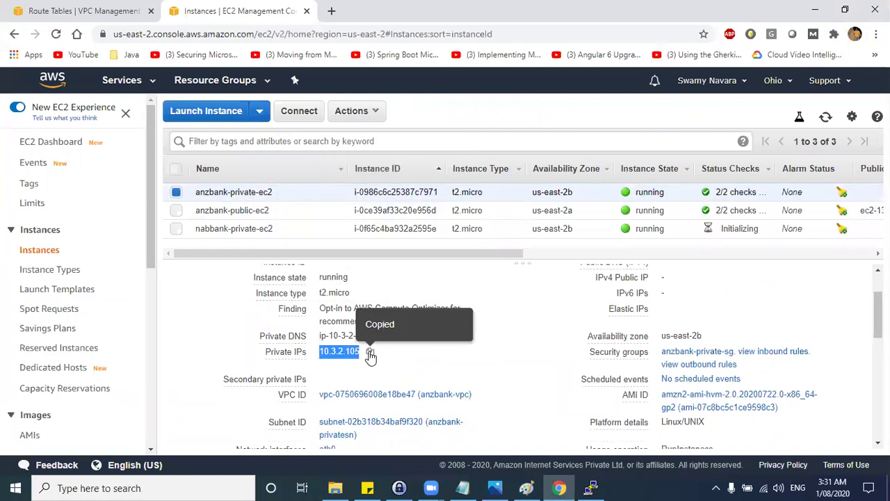
key(alt+Tab)
key(alt)
key(super+r)
text(cmd)
key(Return)
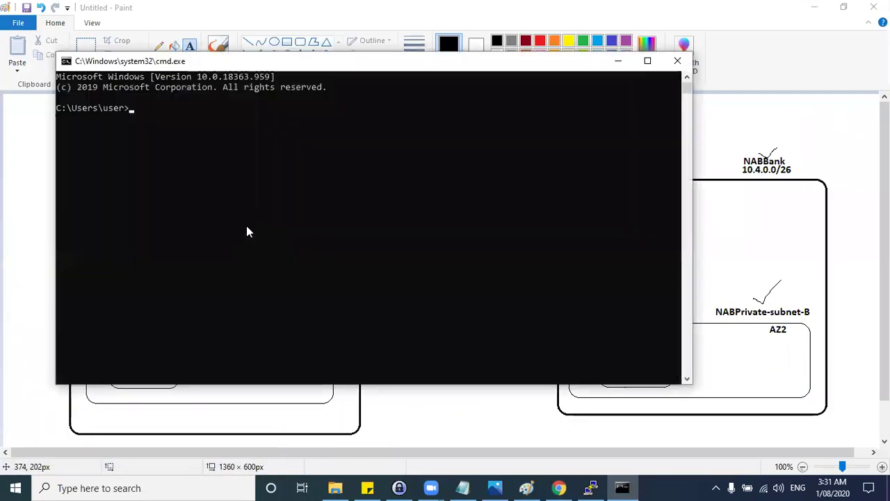
text(ping )
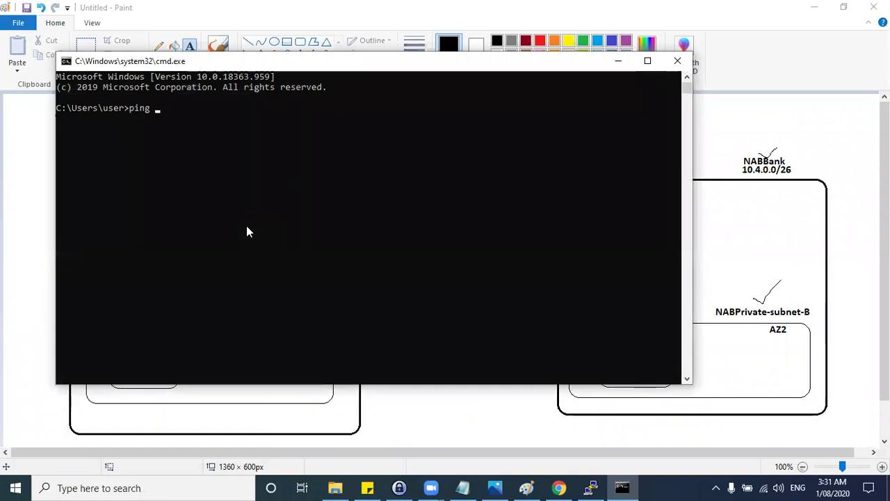
text(www.google.com)
key(Return)
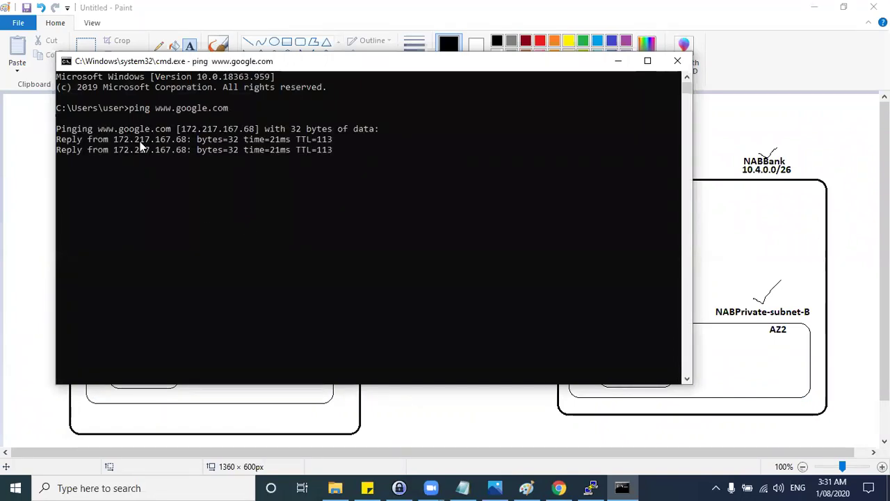
drag(115, 141, 185, 144)
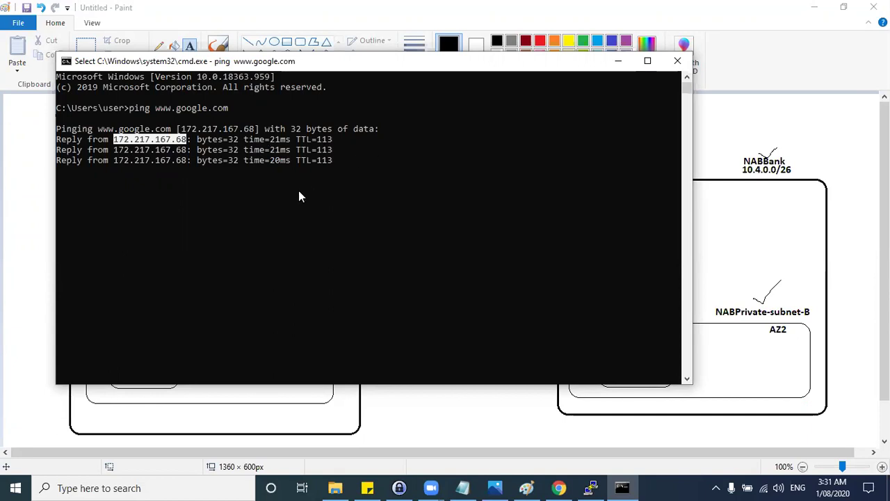
Step: Return to the Command Prompt, release the text selection so the ping can finish, and minimize the window
click(756, 203)
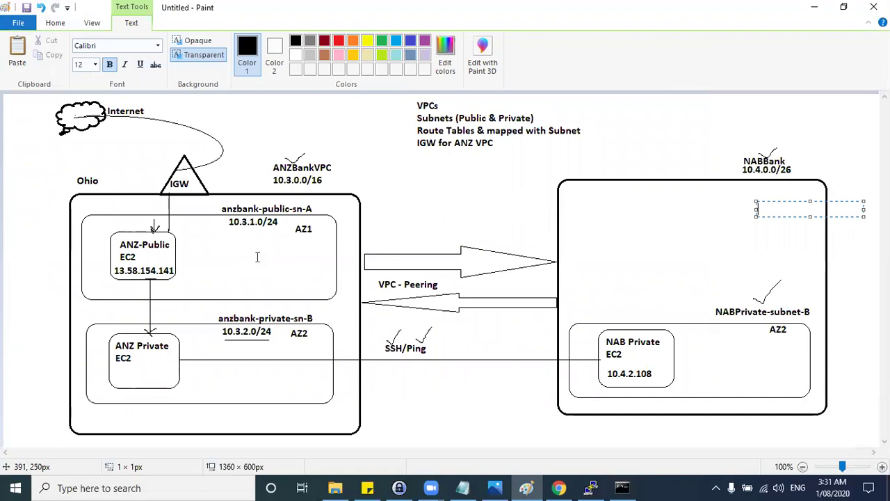
click(179, 312)
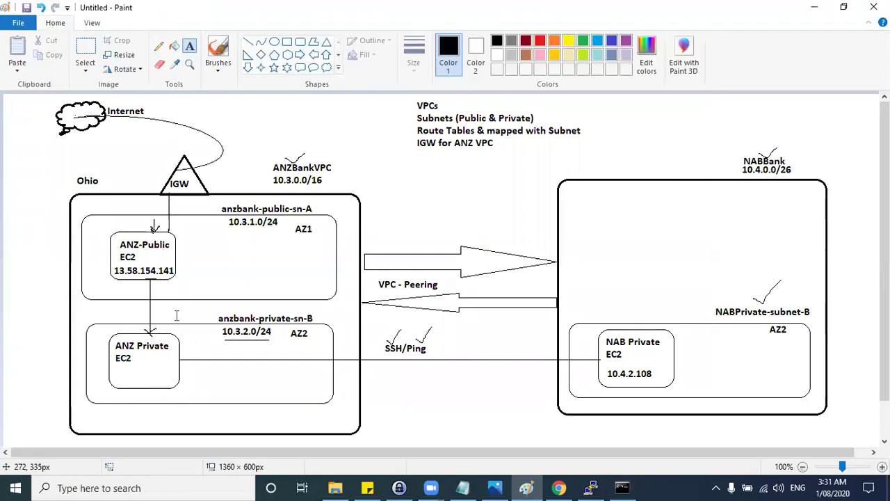
key(alt+Tab)
click(305, 215)
click(154, 160)
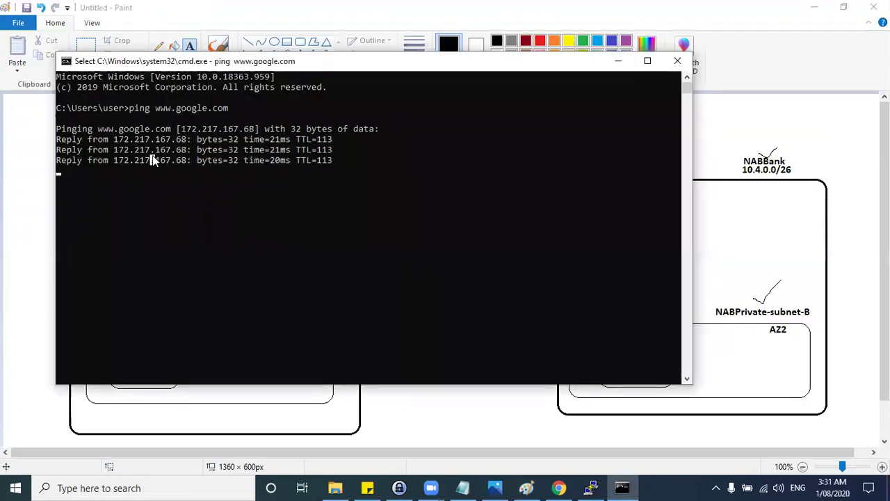
key(Escape)
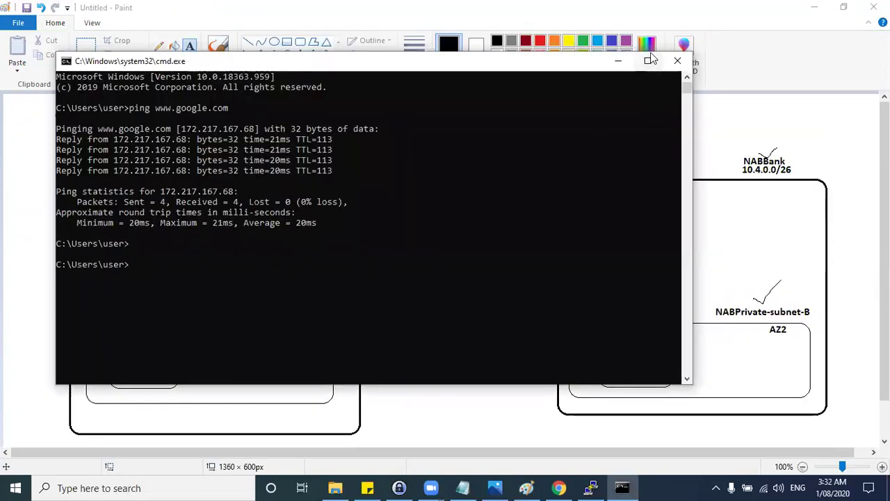
click(618, 60)
Step: Copy the private IP of anzbank-private-ec2 from Chrome and add 10.3.2.105 to the ANZ Private EC2 box in Paint
drag(115, 374, 221, 368)
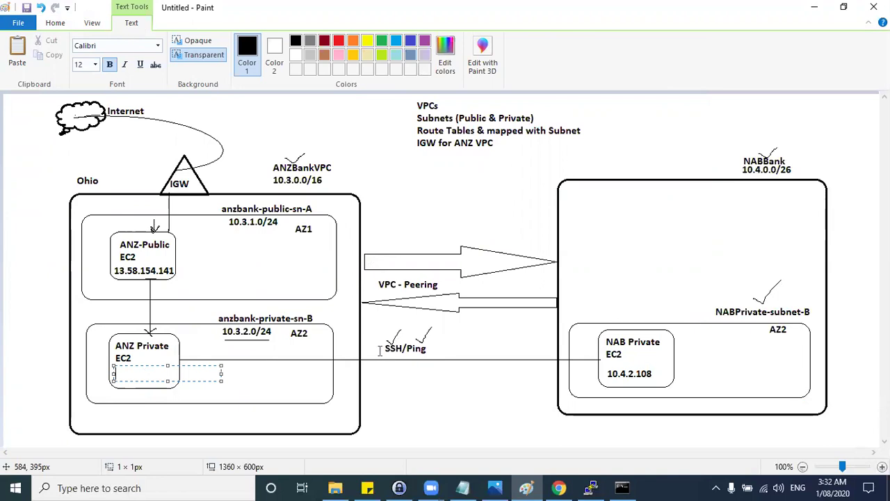
click(393, 371)
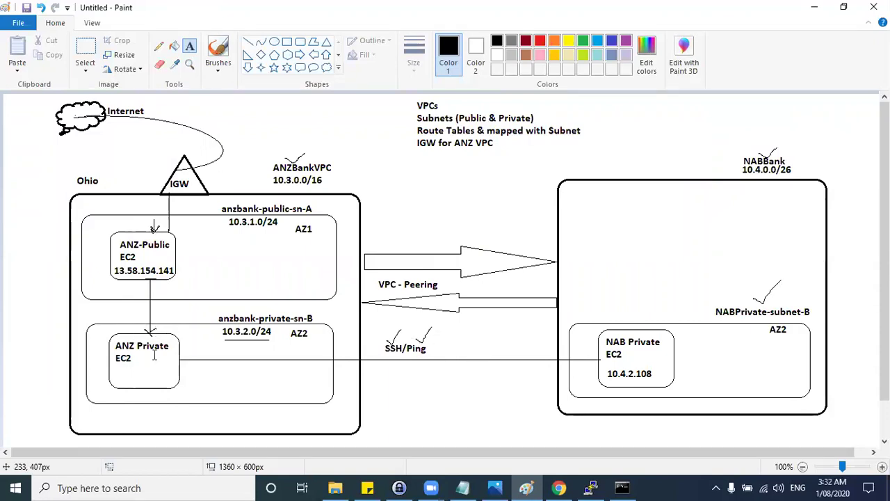
key(alt+Tab)
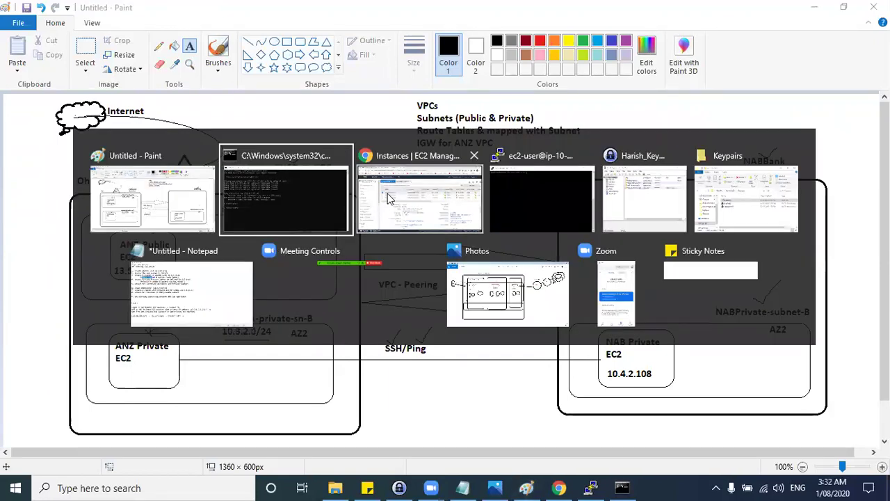
click(390, 198)
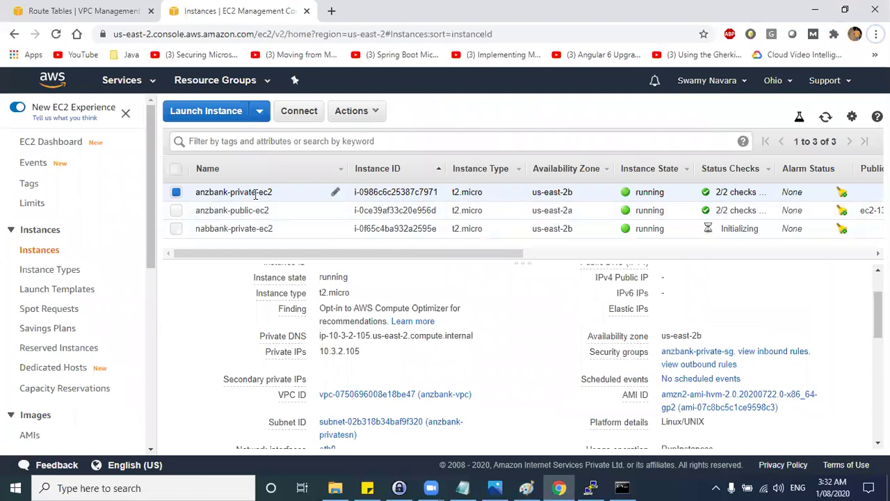
click(370, 352)
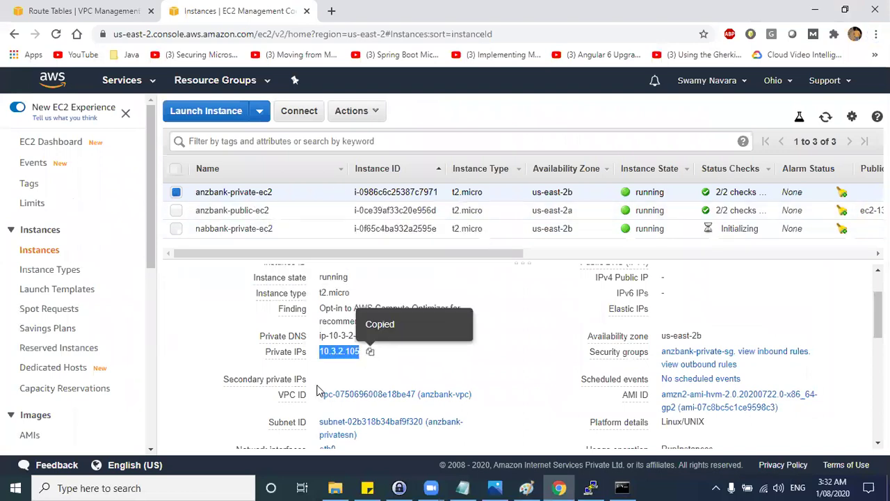
key(alt+Tab)
click(111, 369)
key(ctrl+v)
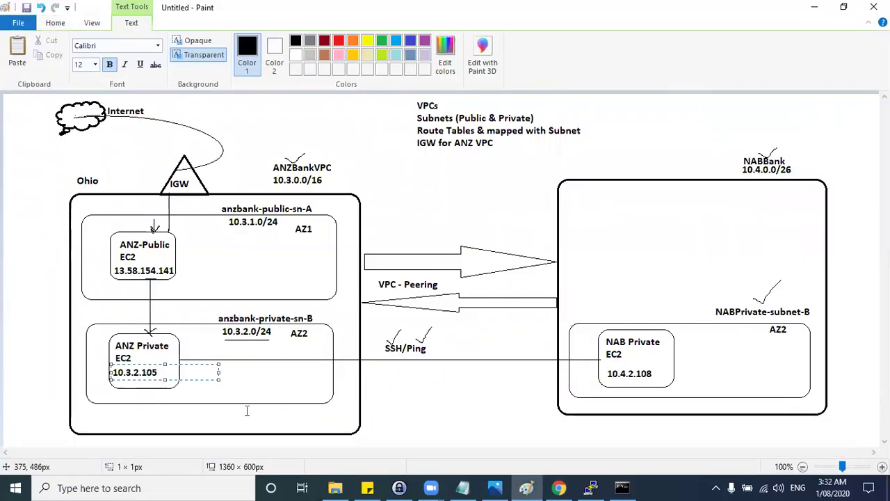
click(246, 410)
Step: Copy the private IP of anzbank-public-ec2 from Chrome and add 10.3.1.148 beside the ANZ-Public EC2 box in Paint
key(alt+Tab)
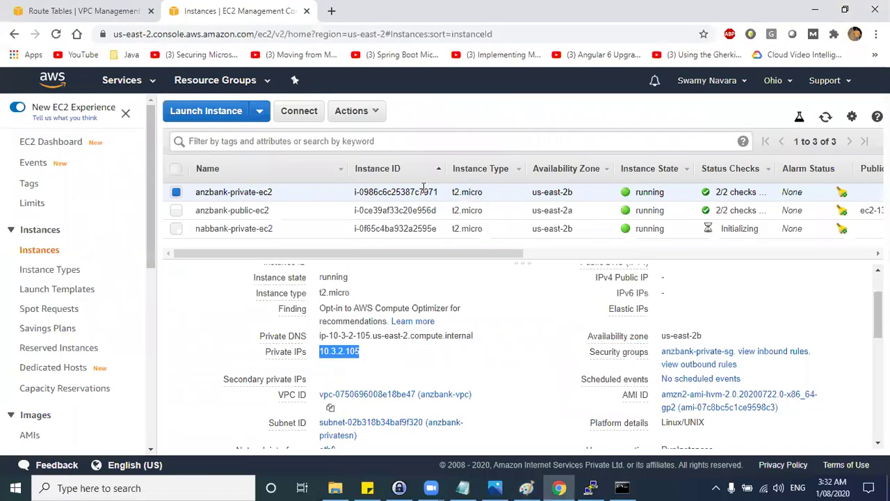
click(254, 210)
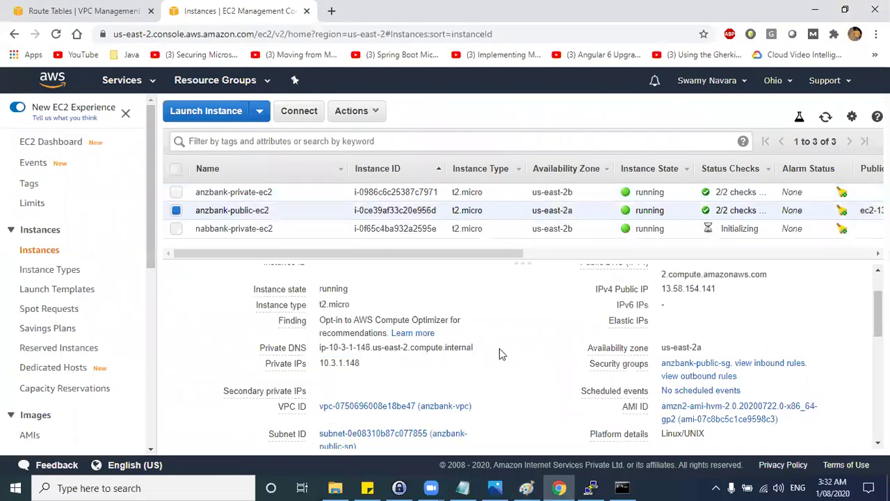
click(363, 367)
key(alt+Tab)
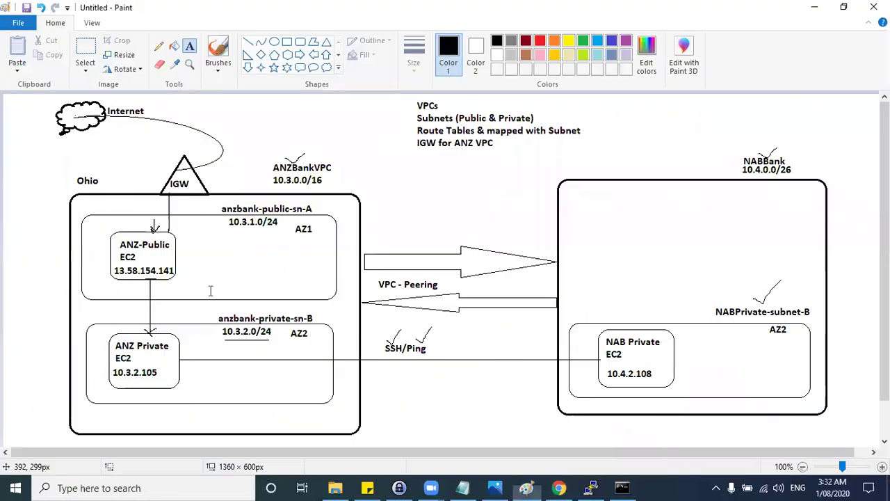
click(183, 275)
key(ctrl+v)
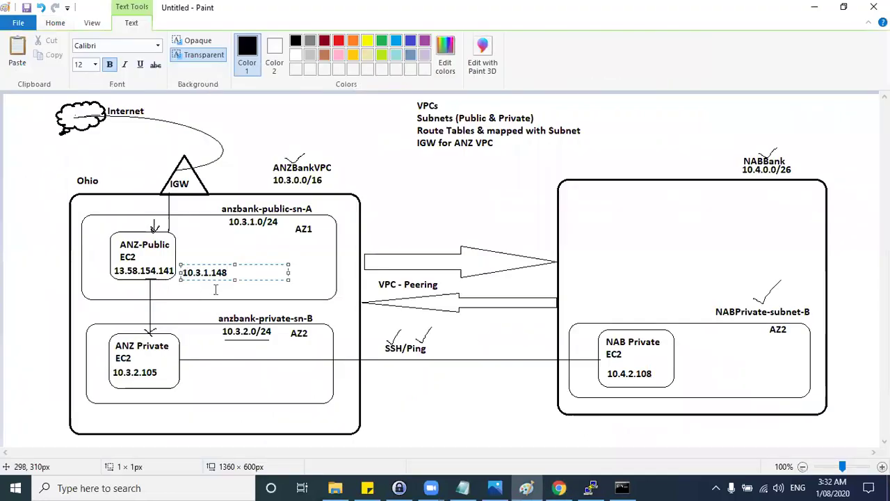
Step: Commit the label, then pencil a tick and underline at 10.3.1.148, an arrow to ANZ Private EC2, and an underline below 10.3.2.105
click(310, 347)
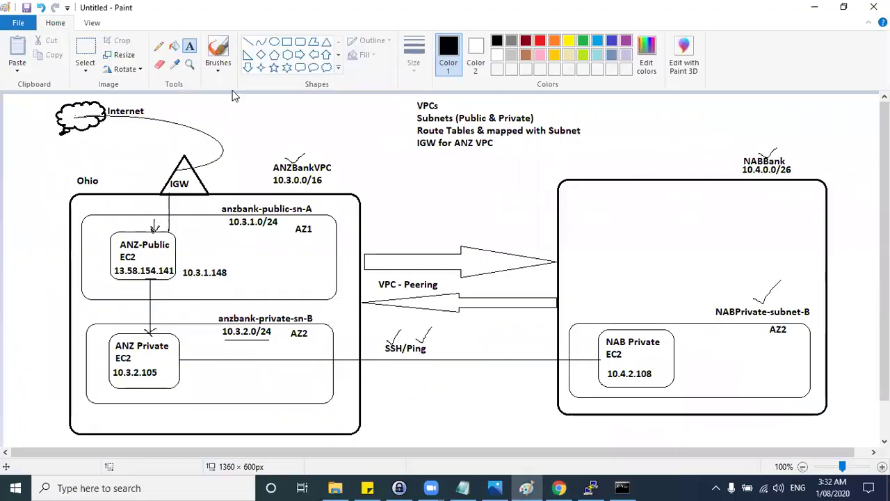
click(159, 46)
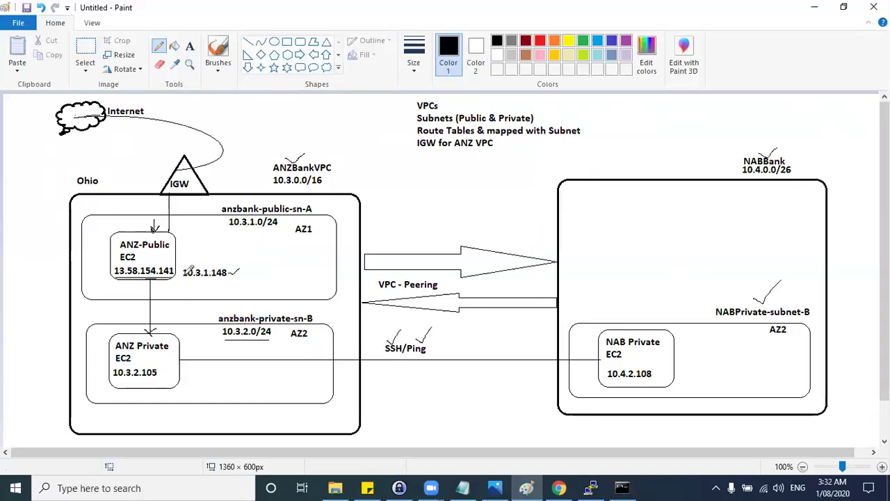
drag(189, 276, 232, 276)
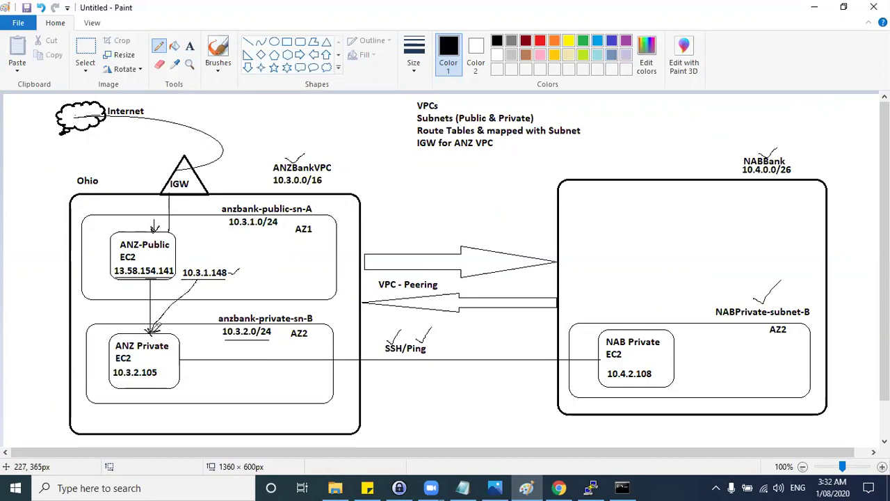
drag(116, 378, 169, 378)
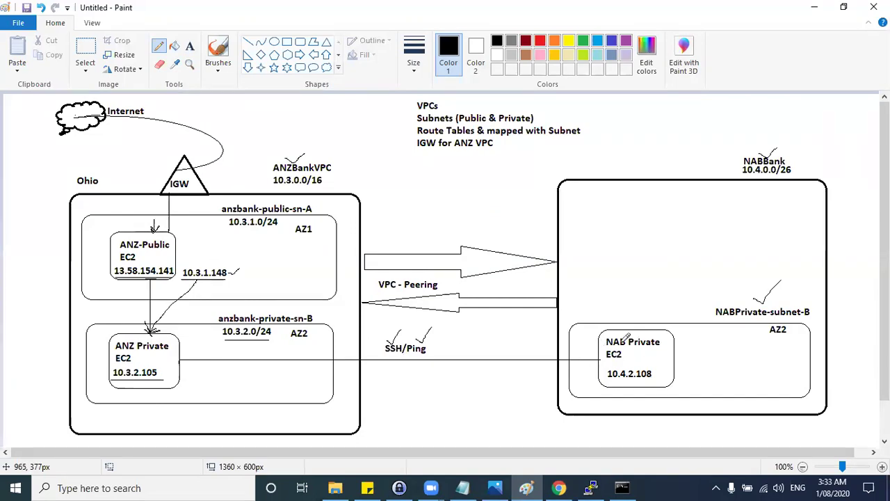
Step: Switch to Chrome and copy the private IP of nabbank-private-ec2 from its instance details
key(alt+Tab)
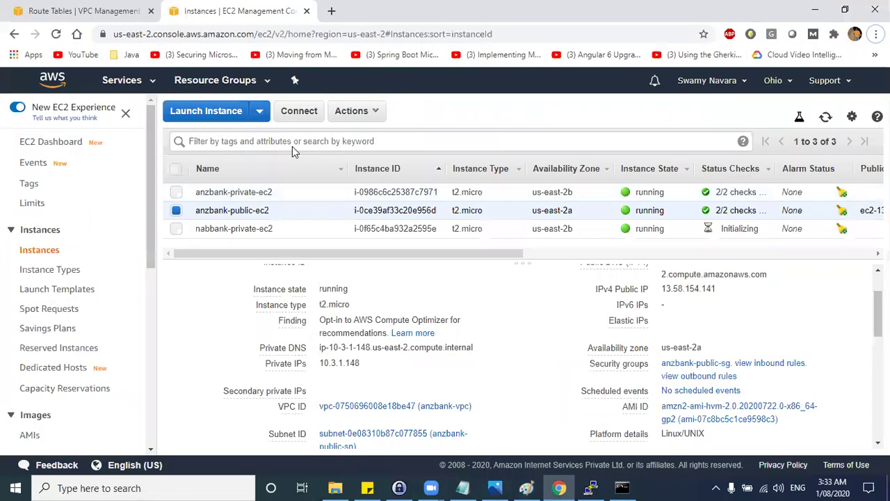
click(410, 228)
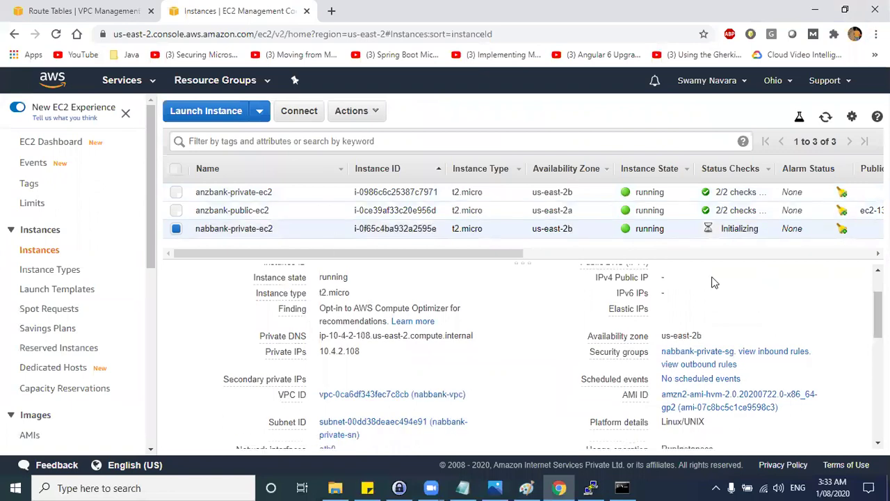
click(370, 352)
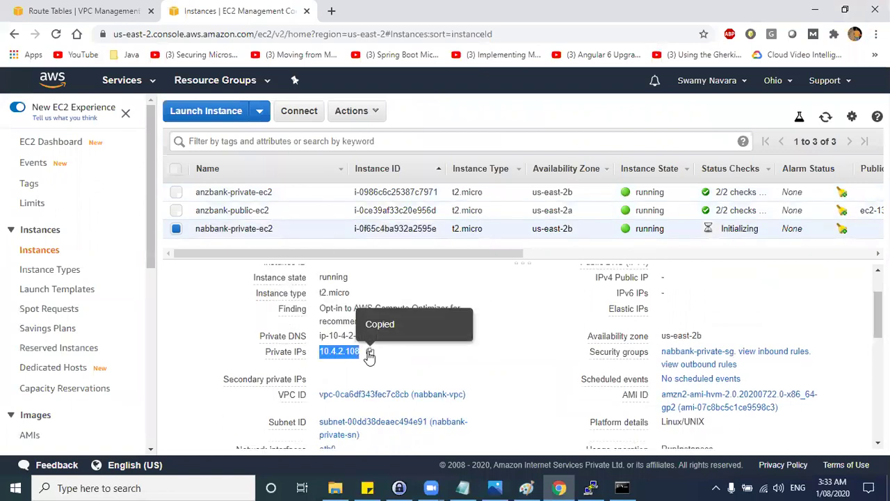
Step: Bring up the PuTTY session on ip-10-3-2-105 and close the Command Prompt covering it
key(alt+Tab)
click(425, 200)
click(216, 309)
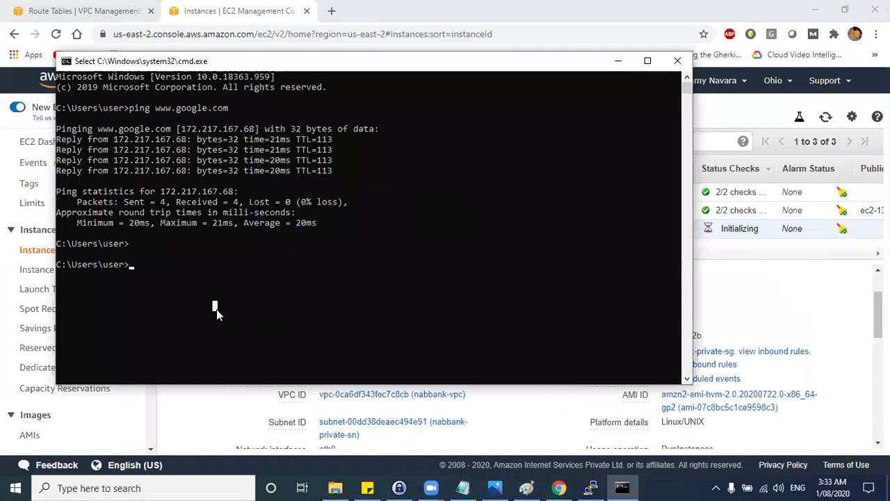
key(alt+Tab)
click(566, 206)
click(333, 297)
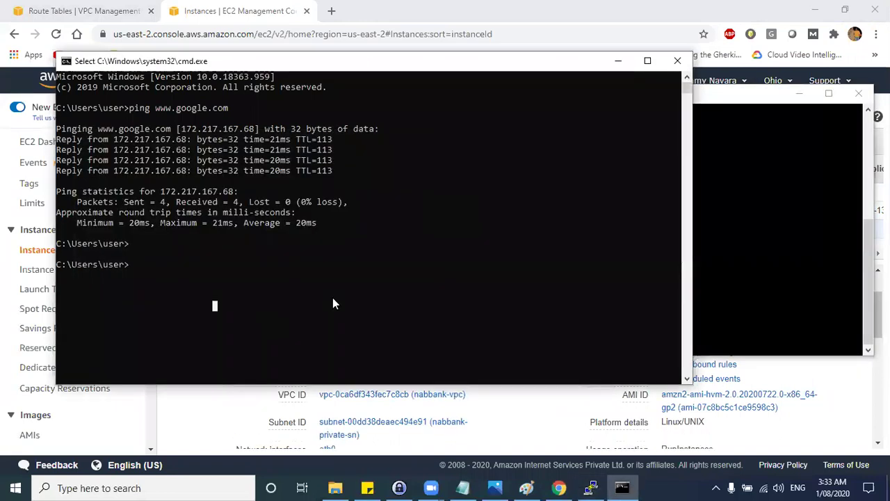
click(678, 61)
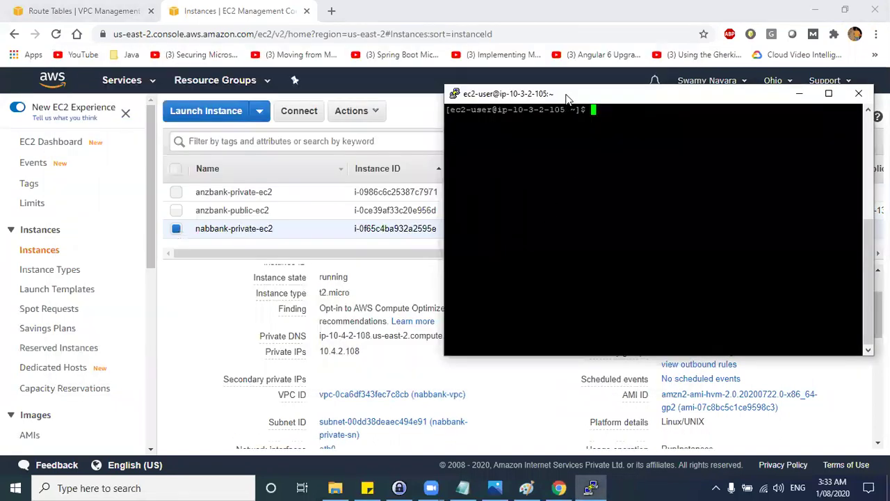
drag(568, 98, 347, 170)
text(ss)
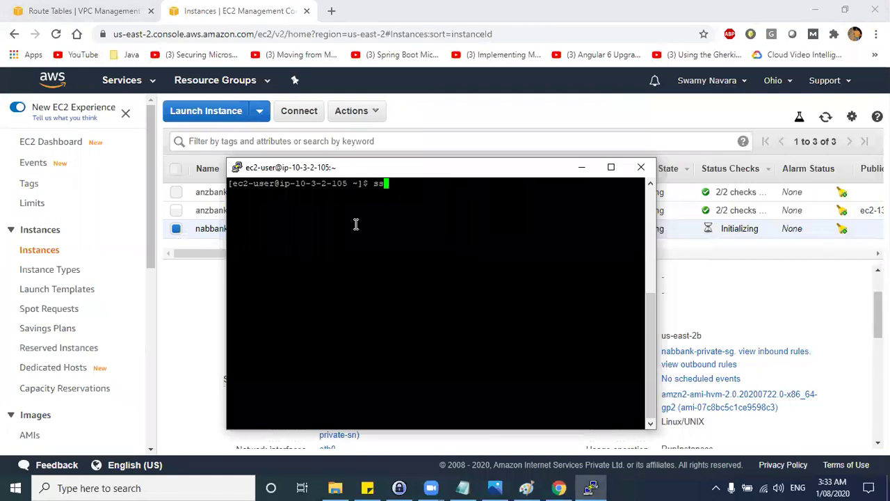
text(h ec2-use)
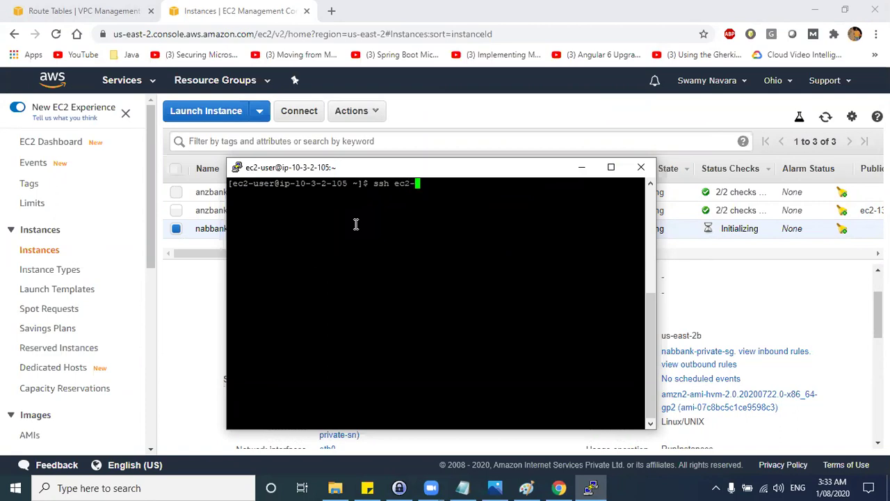
text(r@10.4.2.108)
key(Return)
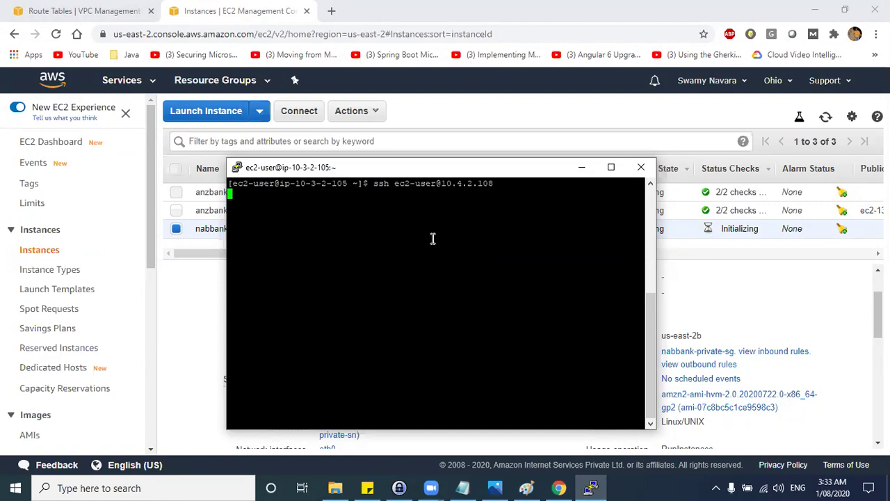
key(ctrl+c)
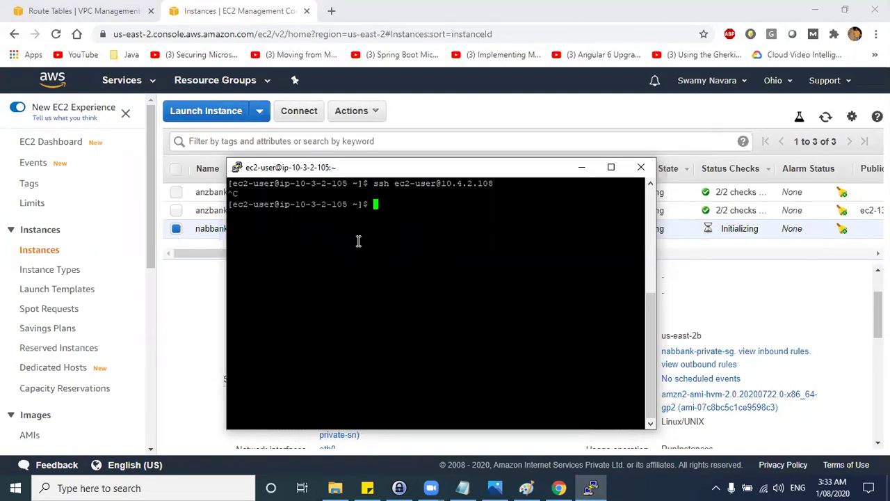
Step: Open a new file named demo.pem in vim on the ANZ private instance
text(demo)
key(BackSpace)
key(BackSpace)
key(BackSpace)
key(BackSpace)
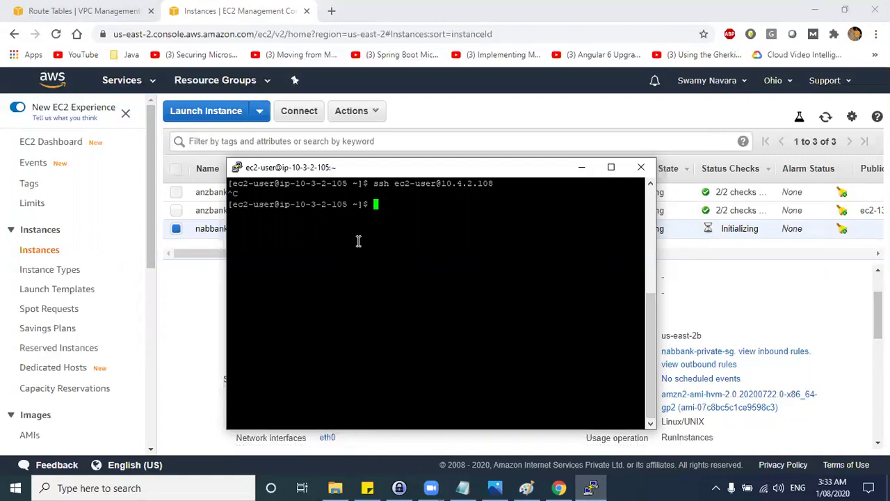
text(vim demo.e)
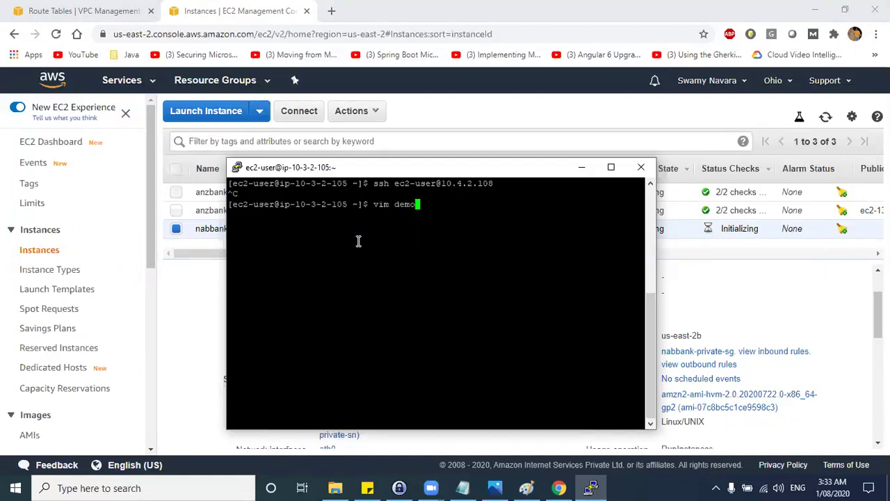
key(BackSpace)
text(pem)
key(Return)
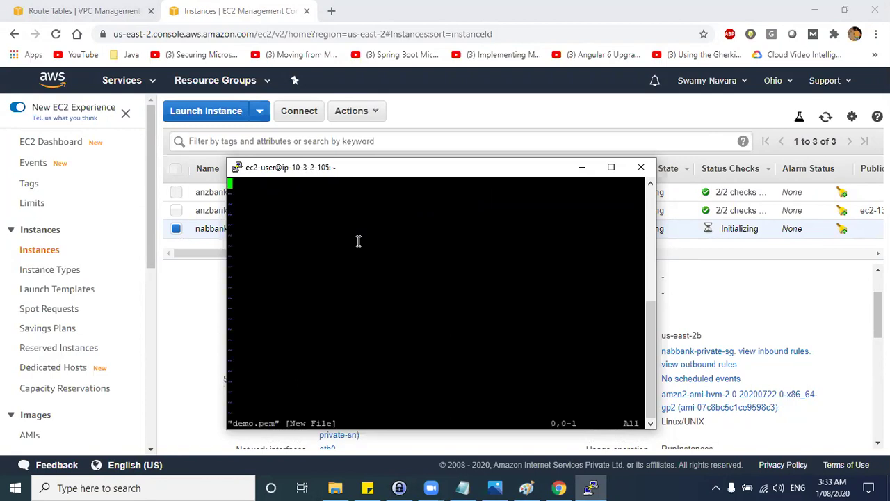
Step: Open the BankKey PEM file from Downloads > Keypairs in Notepad and copy its entire contents
key(alt+Tab)
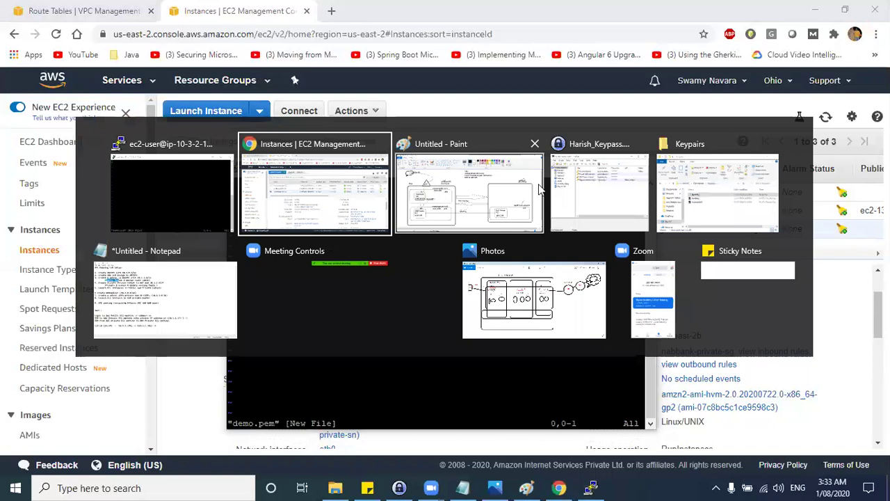
click(181, 304)
key(alt+Tab)
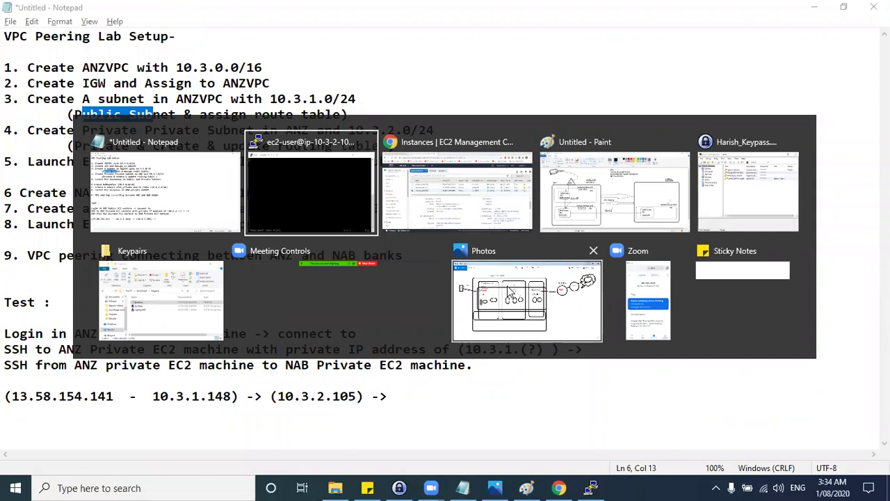
key(super+e)
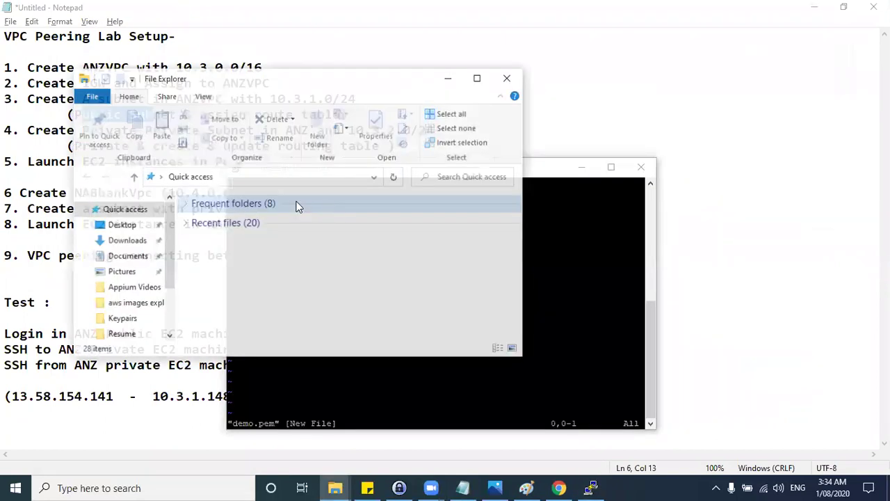
click(133, 242)
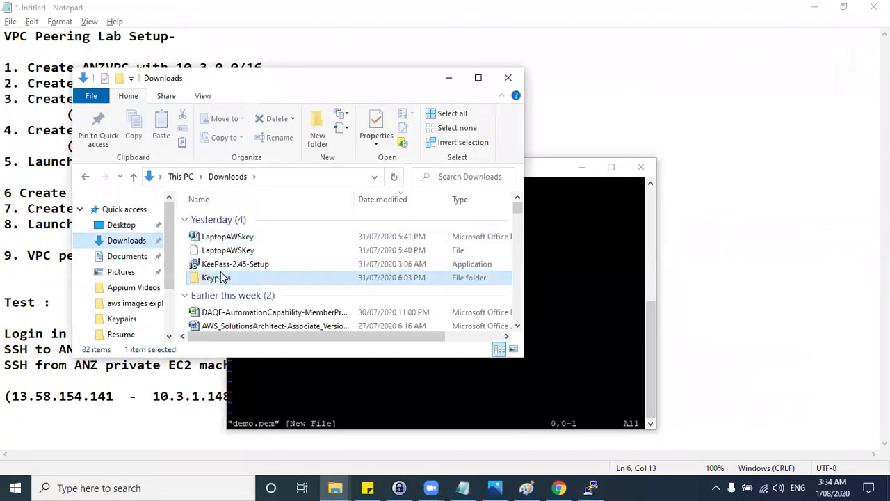
double_click(225, 278)
double_click(234, 219)
key(ctrl+a)
click(686, 34)
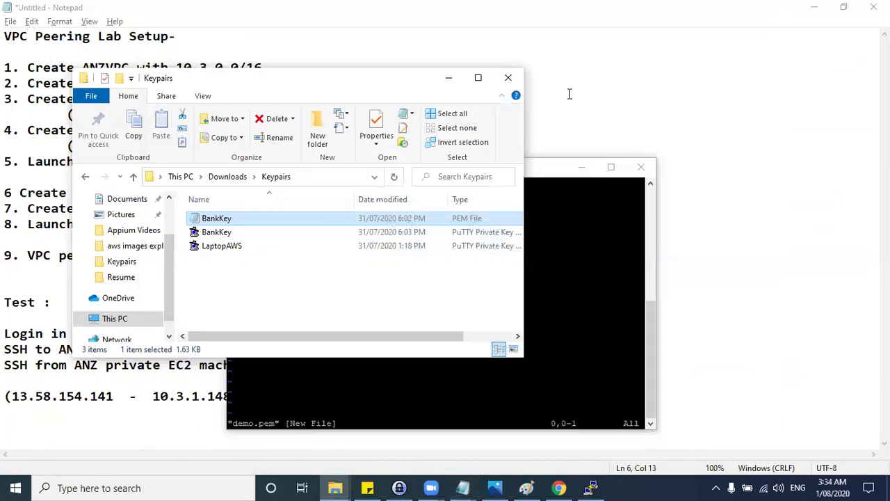
Step: Return to the PuTTY session, paste the RSA private key into demo.pem, and save and quit vim
click(450, 79)
key(i)
right_click(325, 240)
key(Escape)
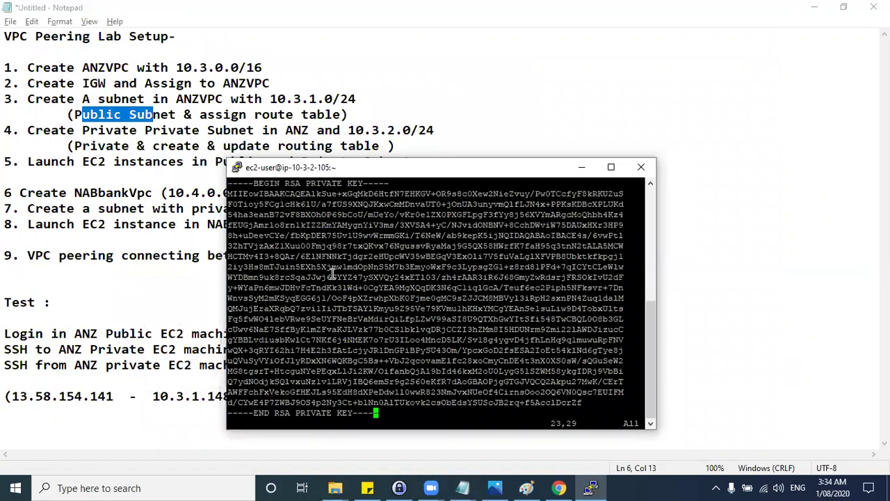
text(:wq!)
key(Return)
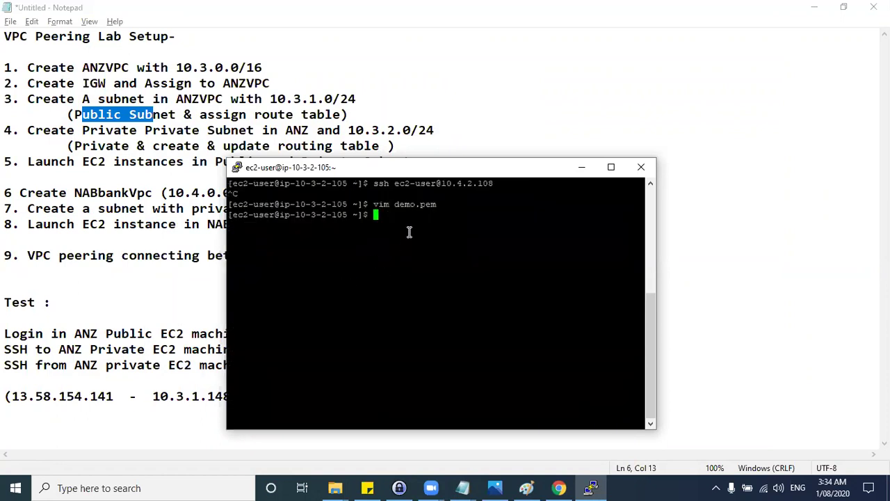
Step: Display the contents of demo.pem with cat to check the saved key, and clear the terminal
text(cat demo.pem)
key(Return)
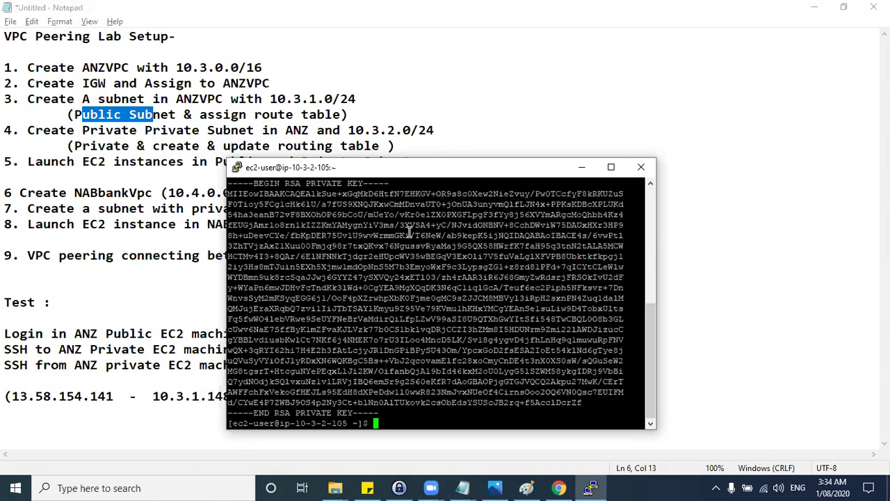
text(clear)
key(Return)
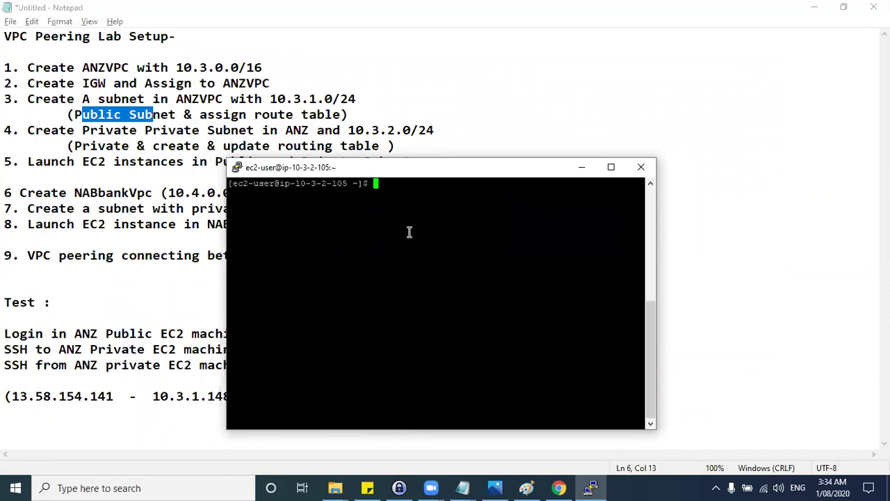
Step: Restrict the permissions of demo.pem to 400 with chmod
text(chmod 400)
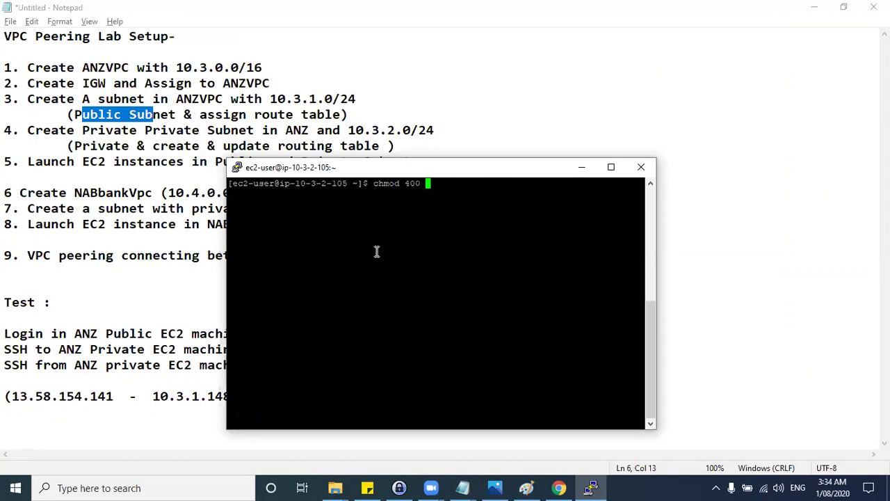
text( de)
key(Tab)
key(Return)
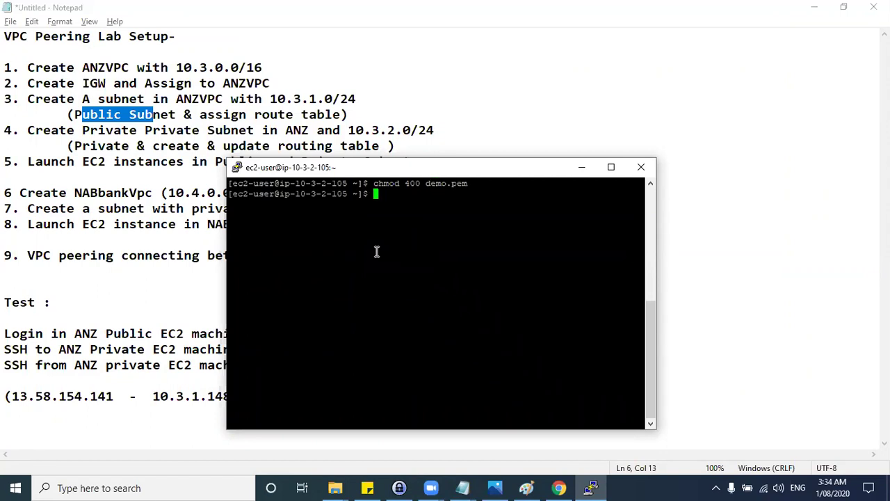
Step: Start an ssh command for the ec2-user account, correcting the user part to read ec2-user@
text(ssh ec2@user)
key(BackSpace)
key(BackSpace)
key(BackSpace)
key(BackSpace)
key(BackSpace)
text(-usd)
key(BackSpace)
text(er@)
key(alt+Tab)
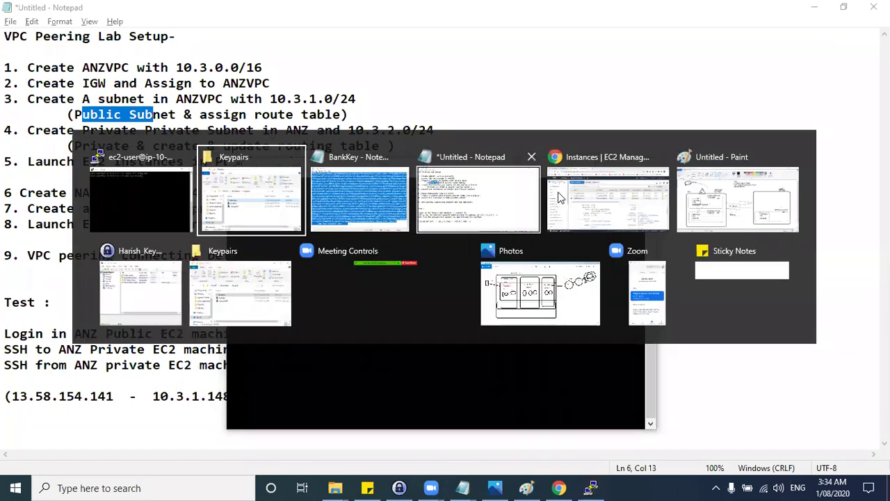
click(637, 216)
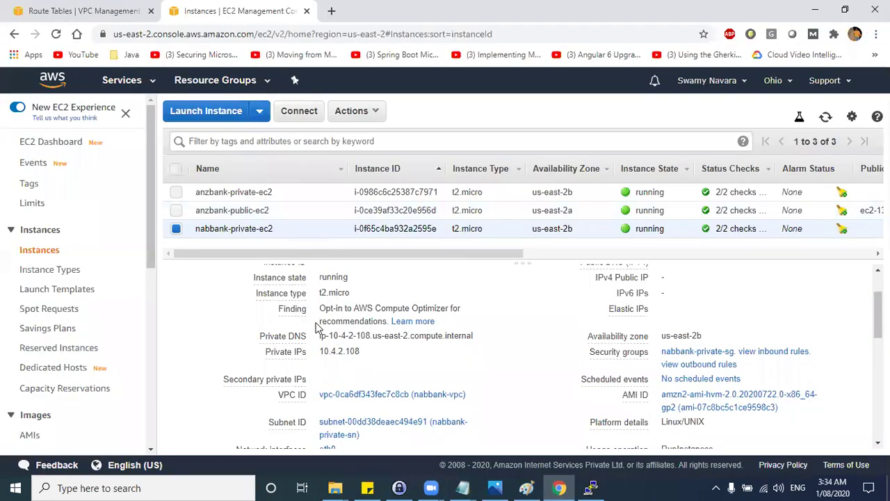
click(368, 351)
key(alt+Tab)
right_click(464, 216)
key(Return)
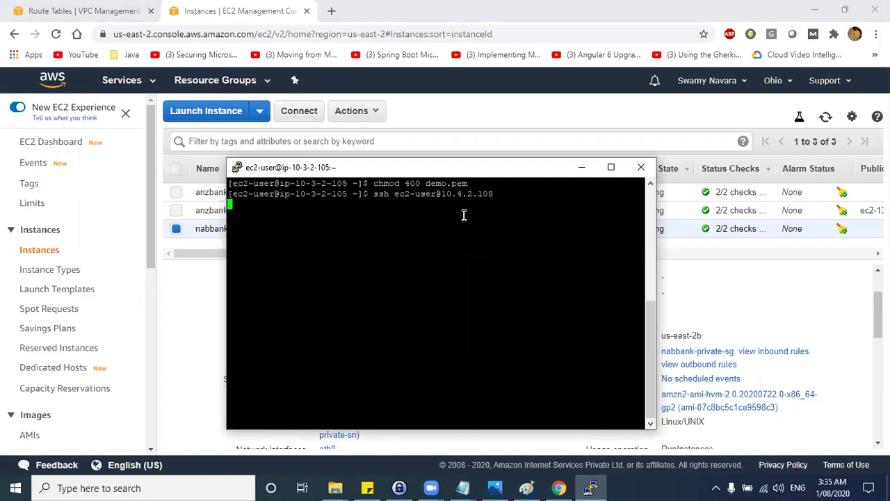
Step: Switch to Paint, trace the SSH/Ping line from ANZ Private EC2 to NAB Private EC2 with the Pencil, and undo the stroke
key(alt+Tab)
key(alt+Tab)
key(alt+Tab)
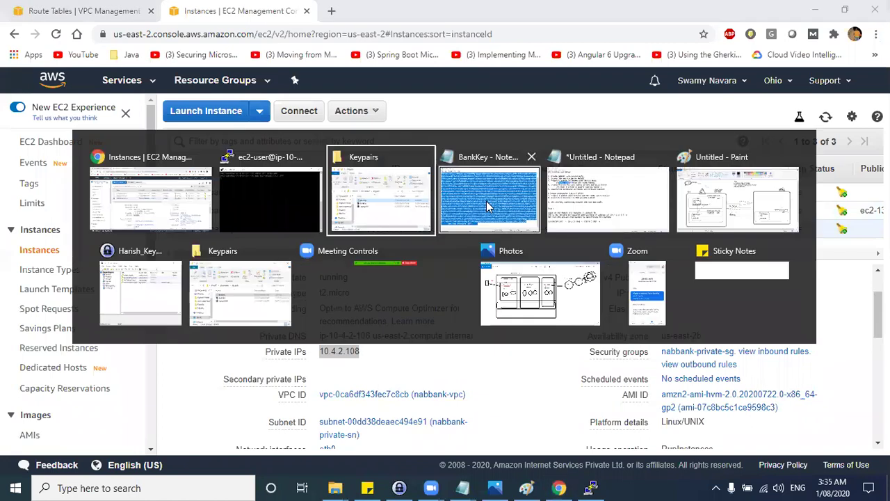
click(718, 194)
drag(182, 358, 609, 355)
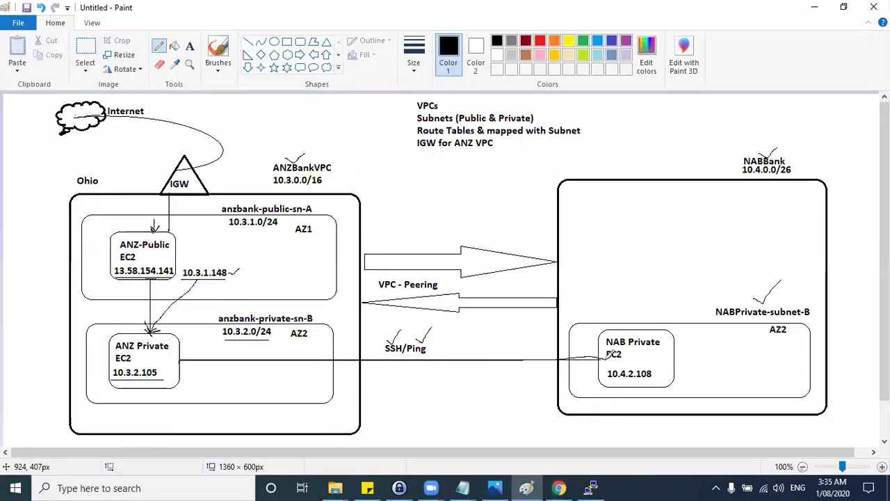
key(ctrl+z)
Step: Circle and cross out the VPC - Peering arrows in the diagram, undo those strokes, and switch back to the PuTTY session
mouse_move(455, 254)
mouse_down()
mouse_move(377, 313)
mouse_move(588, 278)
mouse_move(466, 240)
mouse_move(414, 267)
mouse_move(494, 341)
mouse_up()
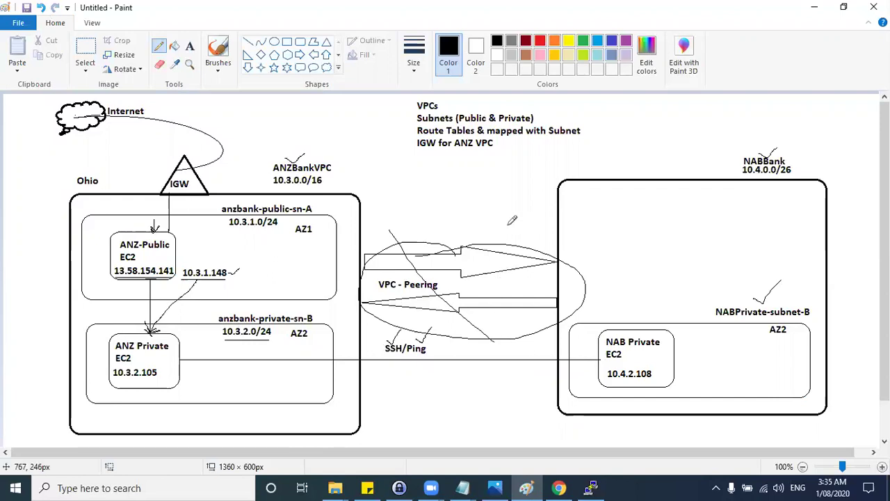
key(ctrl+z)
key(ctrl+z)
key(ctrl+z)
key(alt+Tab)
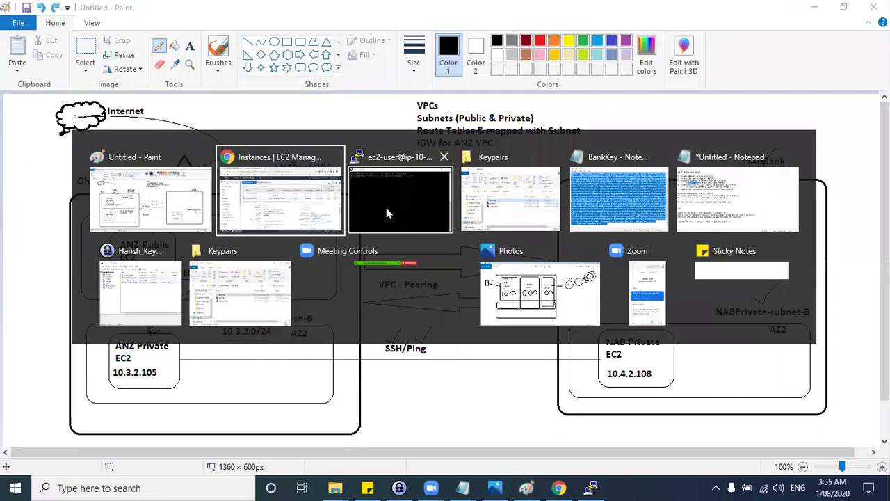
Step: Switch to Chrome, open the Peering Connections list in the VPC console, and start creating a peering connection
click(289, 189)
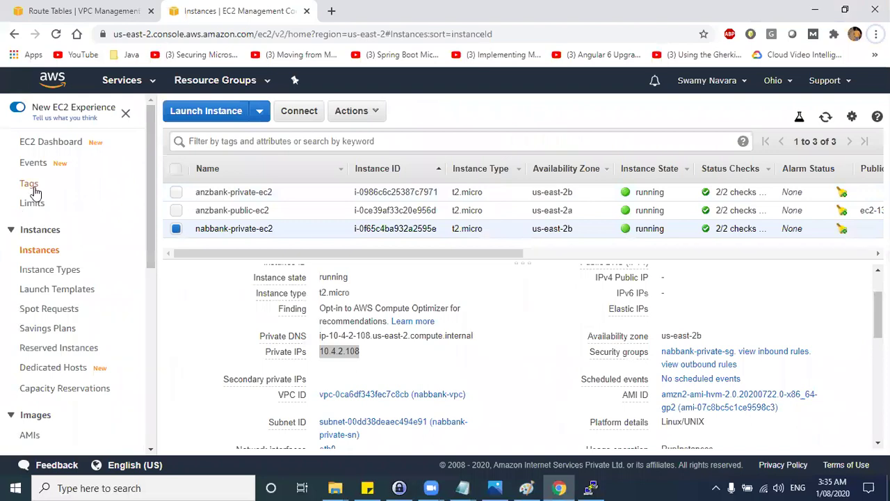
key(ctrl+shift+Tab)
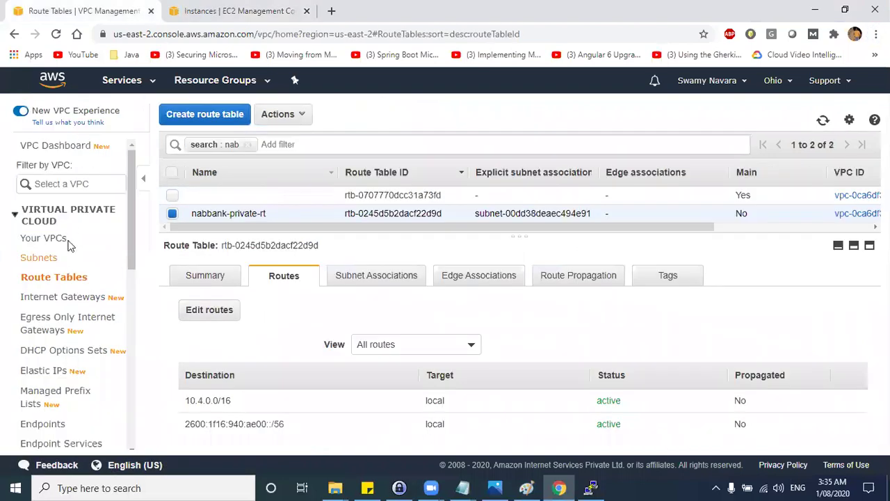
scroll(68, 251, down, 3)
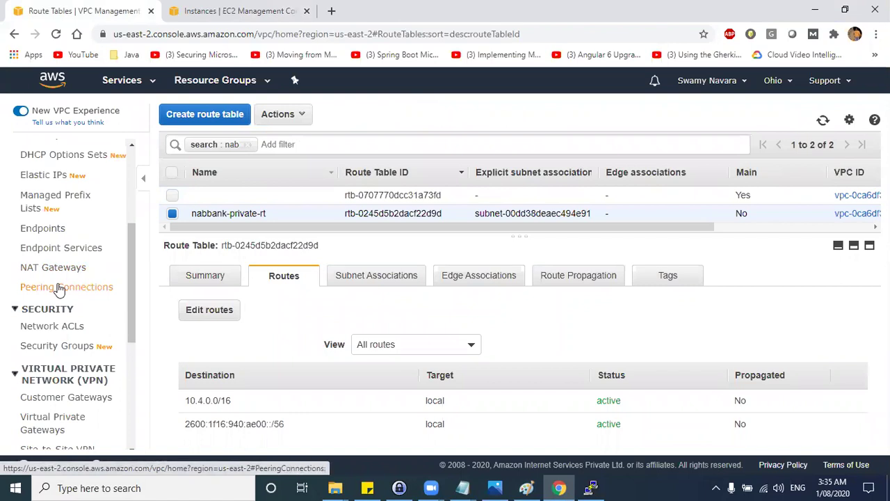
click(60, 288)
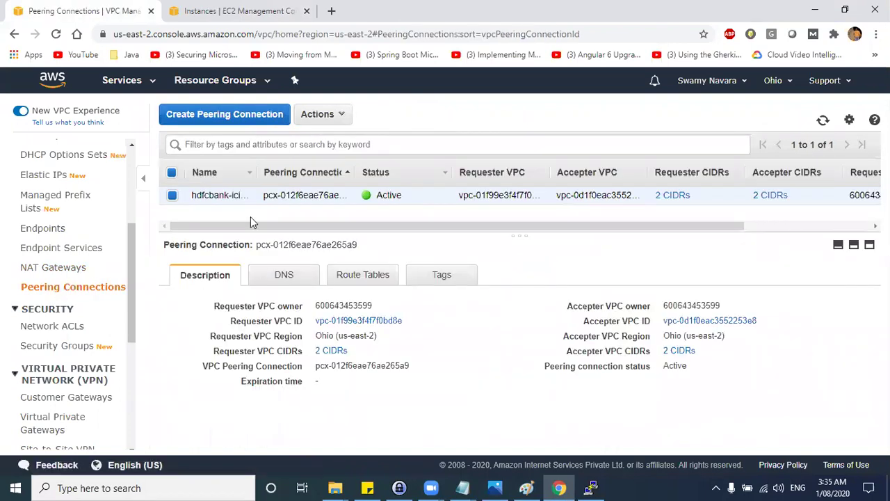
click(239, 118)
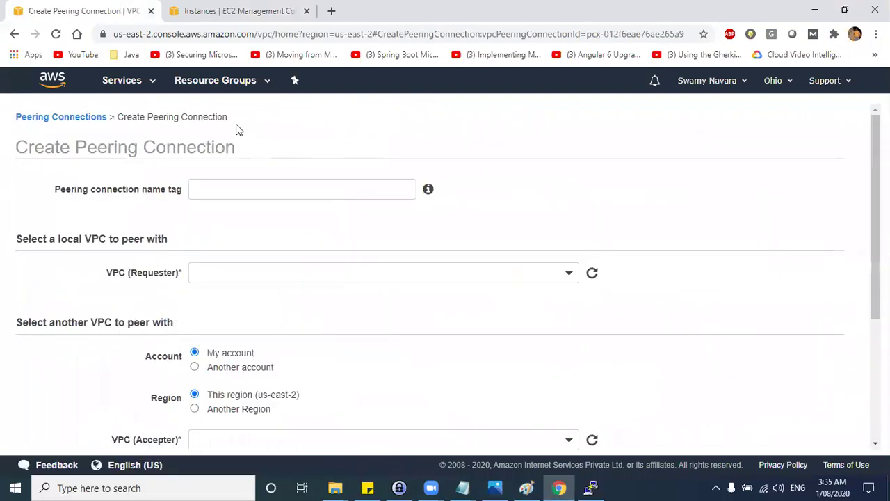
Step: Check the diagram in Paint and name the peering connection anz-nab-peering in Chrome
click(223, 189)
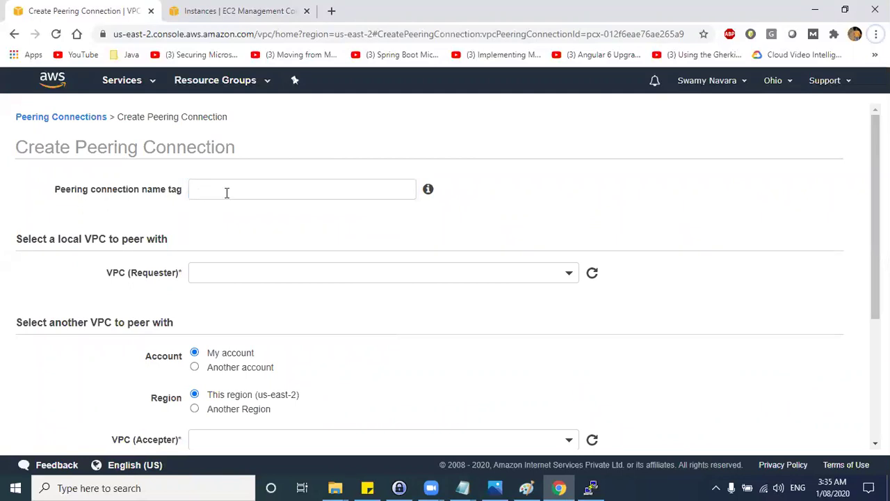
key(alt+Tab)
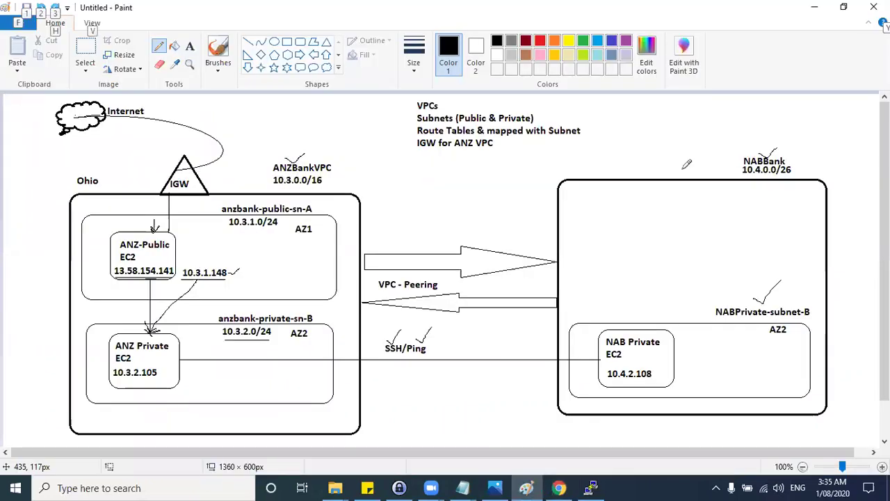
key(alt+Tab)
click(248, 191)
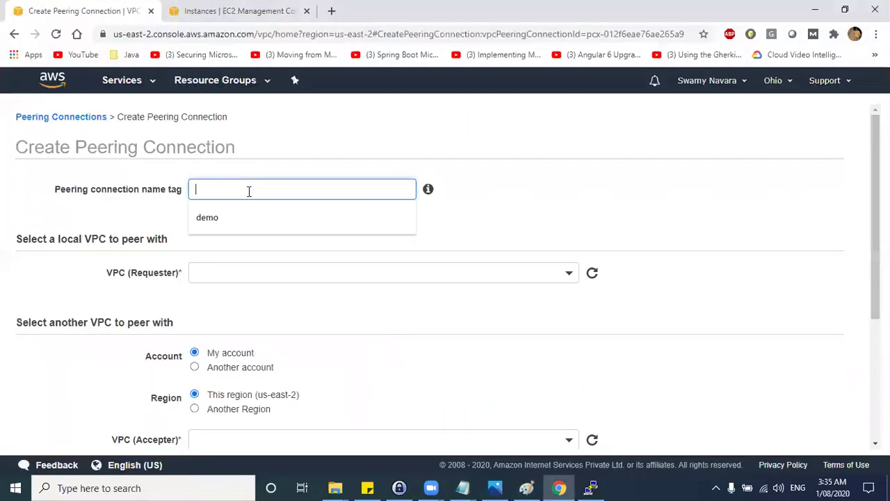
text(anz-nab-peering)
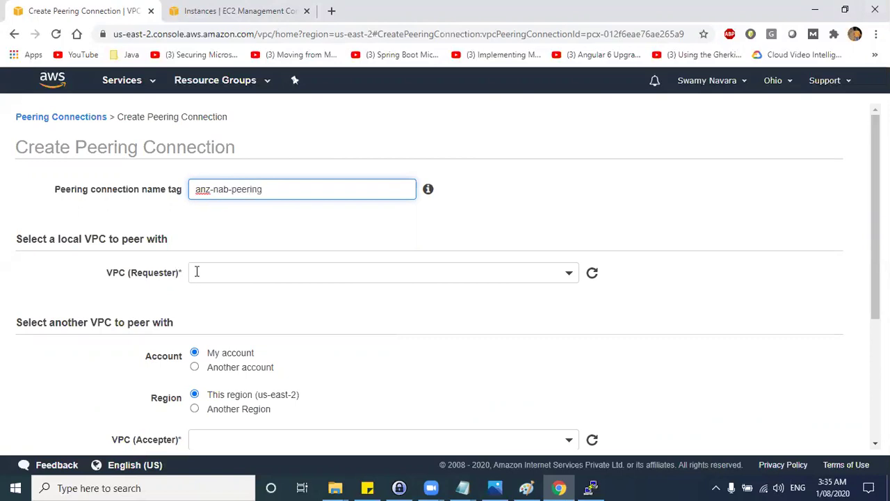
Step: Switch to Paint, add pencil tick marks beside the ANZ and NAB private networks, undo them, and return to Chrome
key(alt+Tab)
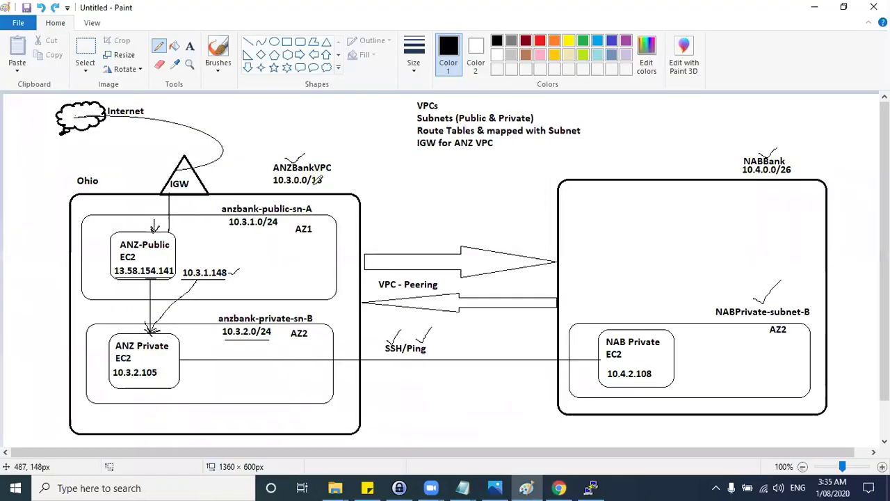
drag(614, 309, 635, 285)
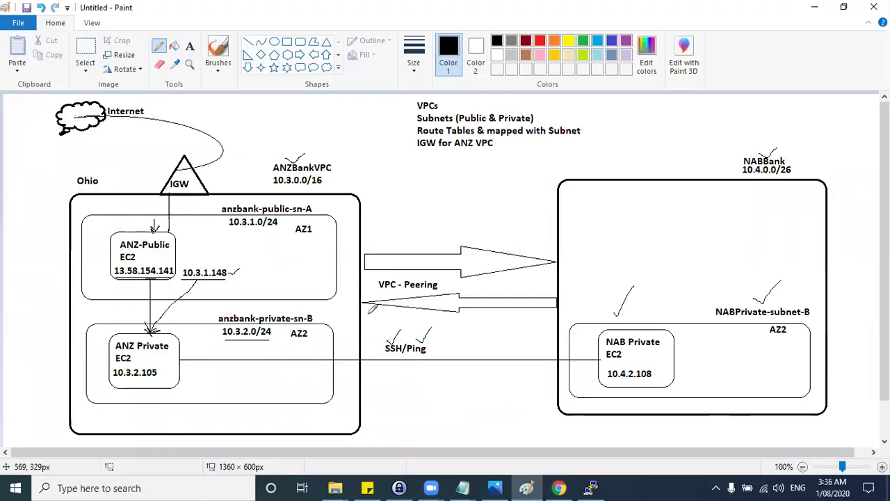
drag(328, 319, 346, 313)
drag(361, 230, 381, 212)
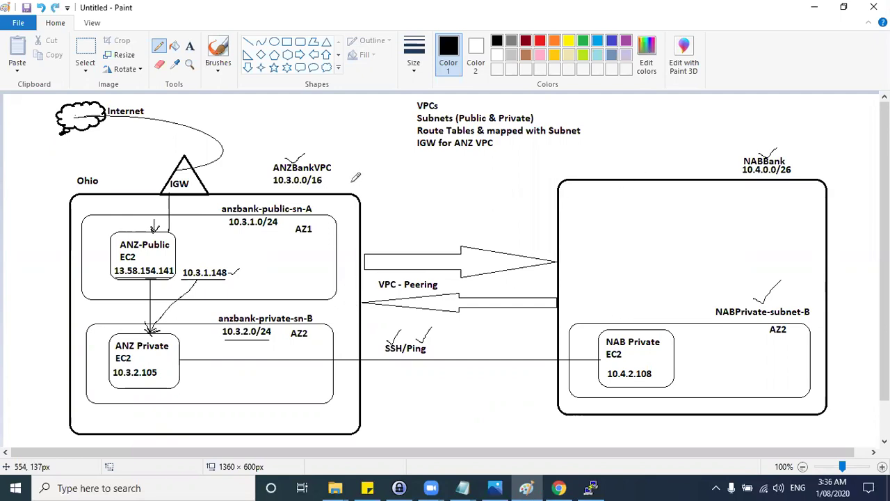
key(alt+Tab)
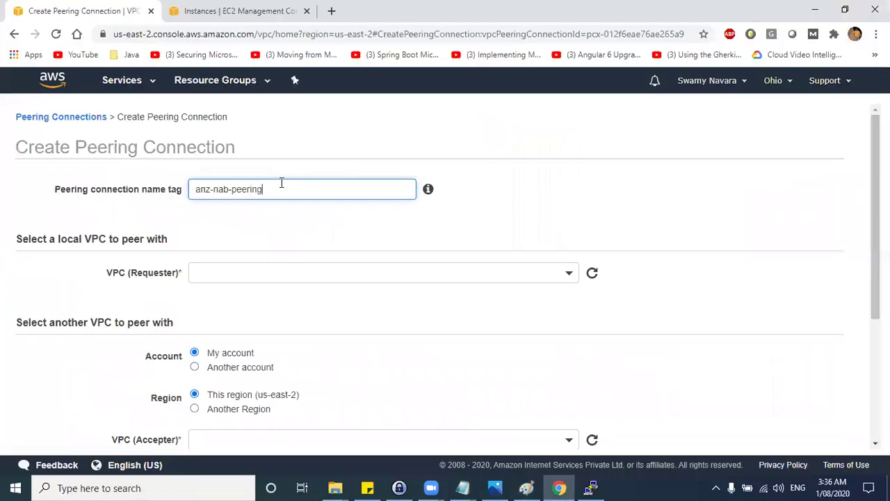
Step: Choose anzbank-vpc as the requester VPC and go to the section for the VPC to peer with
click(253, 272)
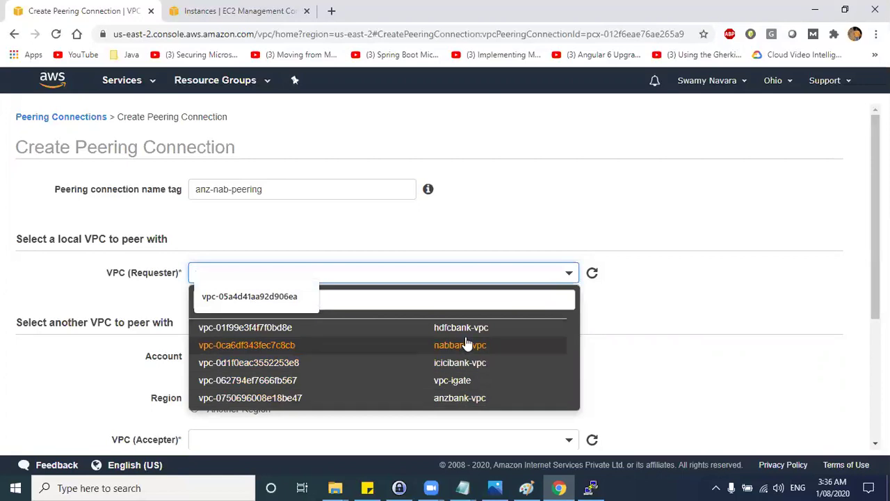
click(471, 402)
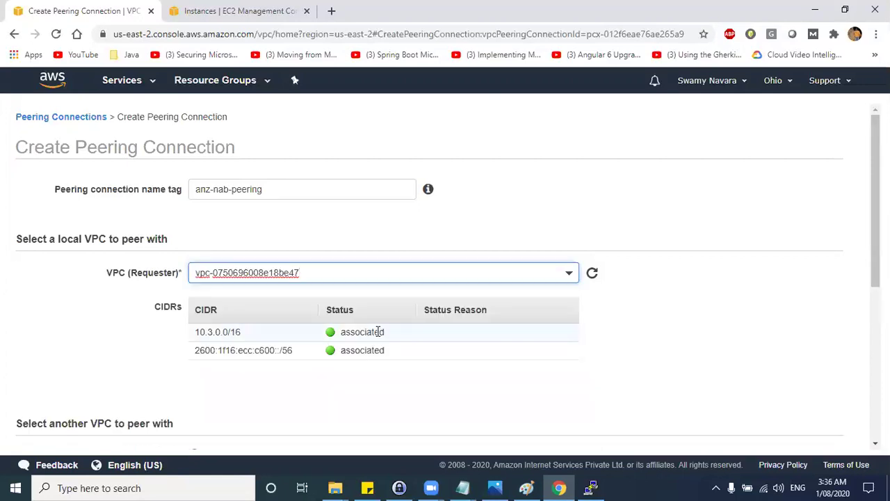
scroll(173, 292, down, 3)
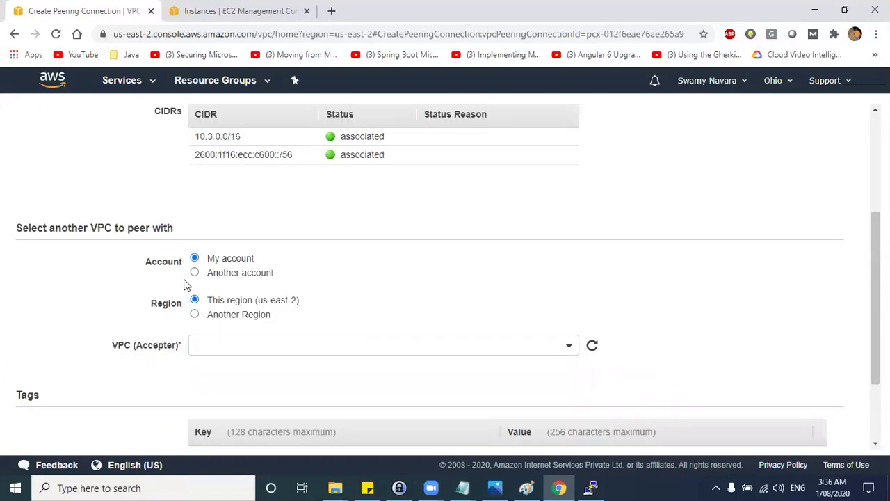
scroll(208, 292, down, 1)
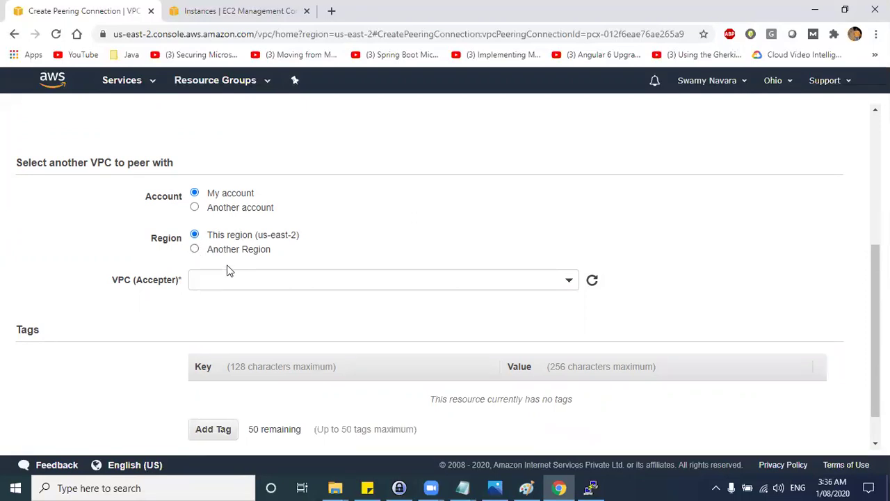
click(194, 251)
click(309, 284)
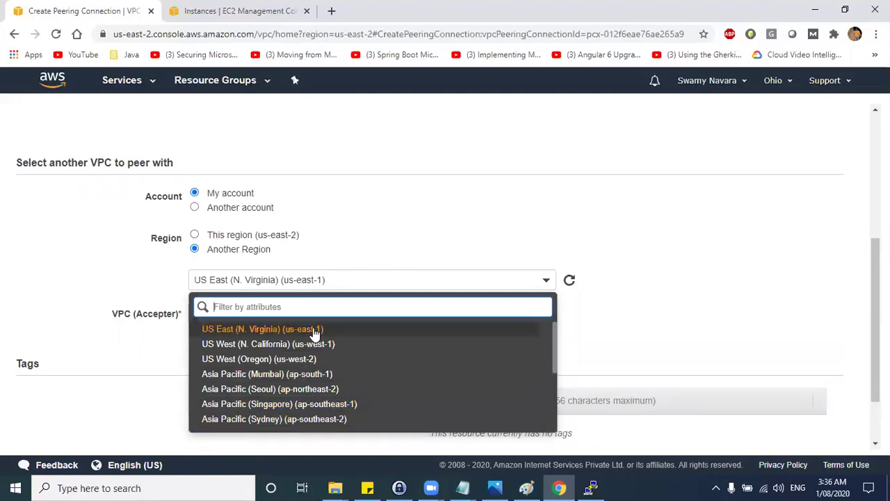
click(217, 243)
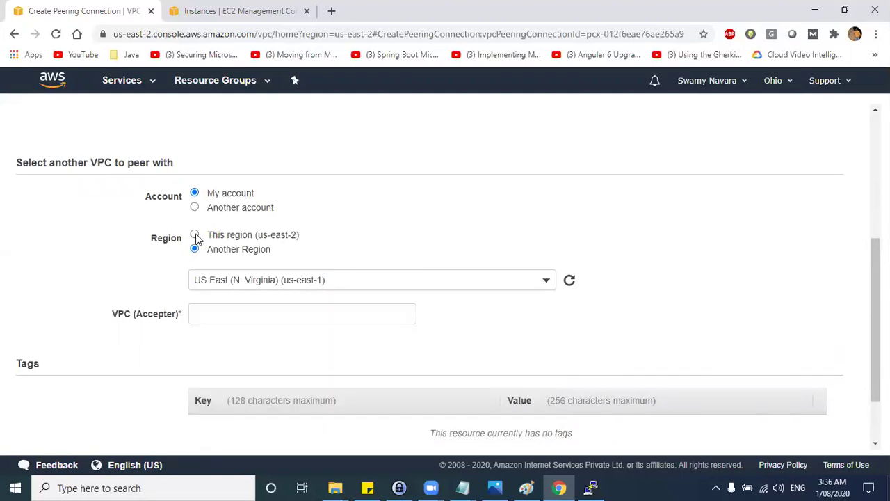
click(197, 235)
Step: Choose nabbank-vpc as the accepter VPC and review the name tag and both VPC IDs
click(251, 278)
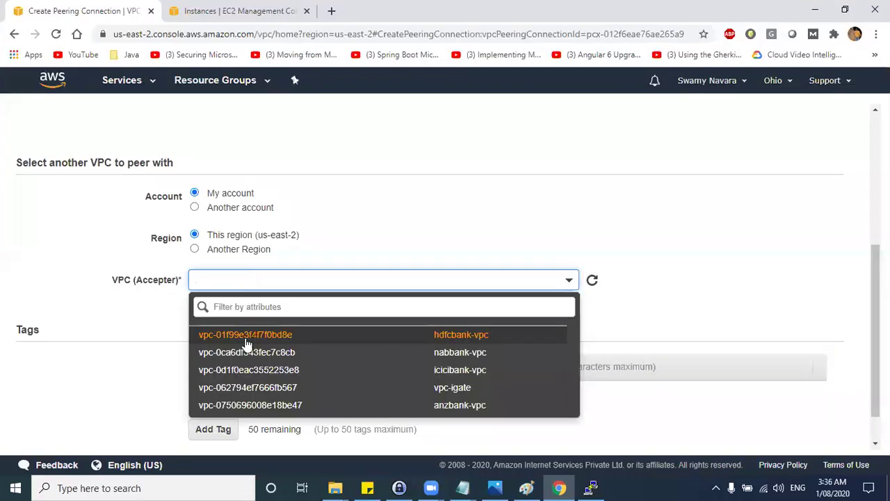
click(466, 353)
scroll(404, 294, up, 4)
double_click(213, 189)
drag(222, 191, 218, 190)
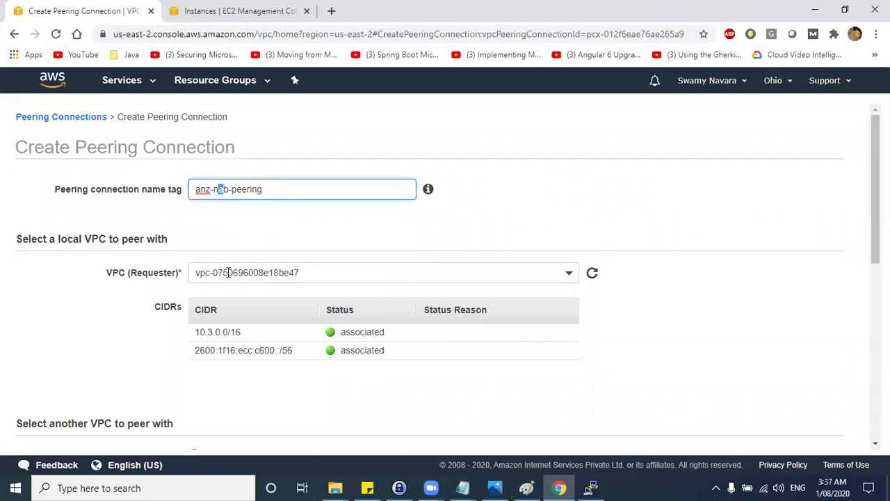
drag(322, 271, 195, 279)
click(485, 226)
scroll(484, 226, down, 3)
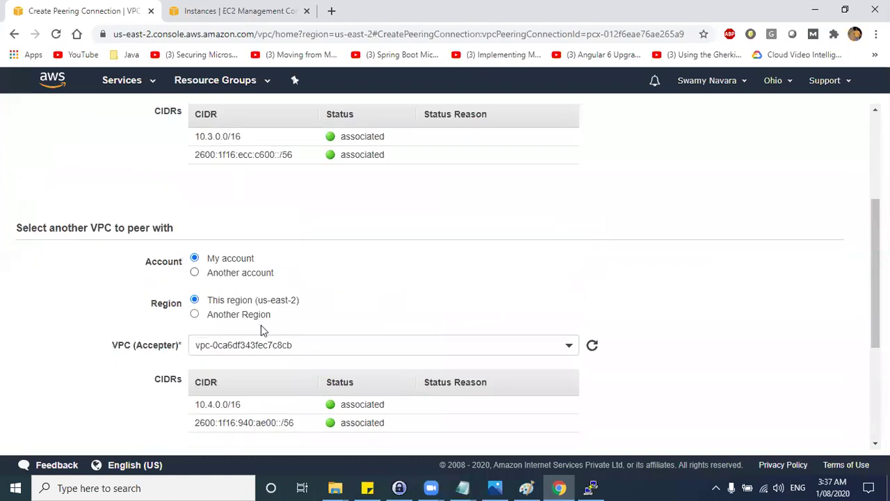
scroll(175, 286, down, 1)
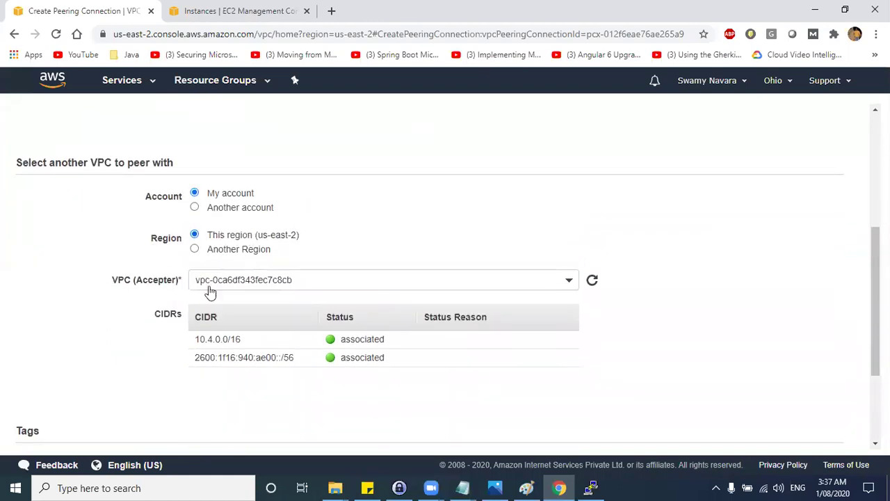
drag(299, 280, 172, 278)
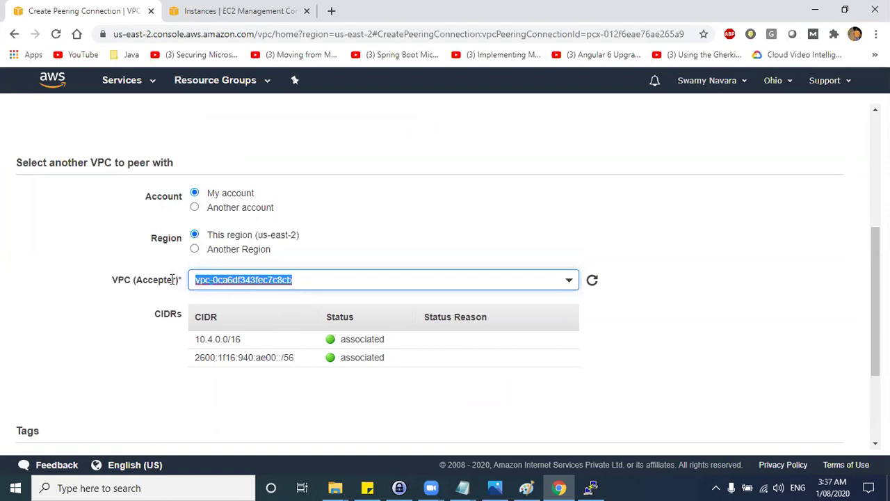
click(713, 338)
Step: Add a tag with key Name and value anz-nab-peering, create the peering connection, and return to the connections list
scroll(568, 321, down, 2)
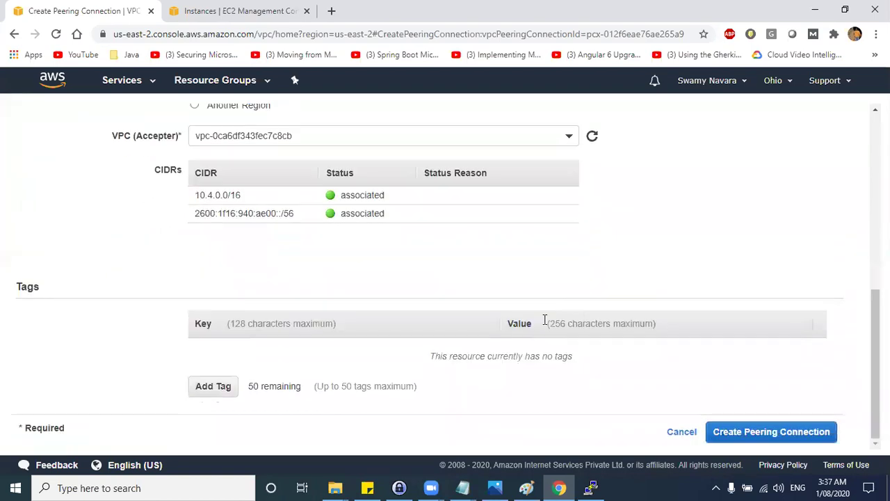
click(217, 389)
text(Name)
key(Tab)
text(anz-a)
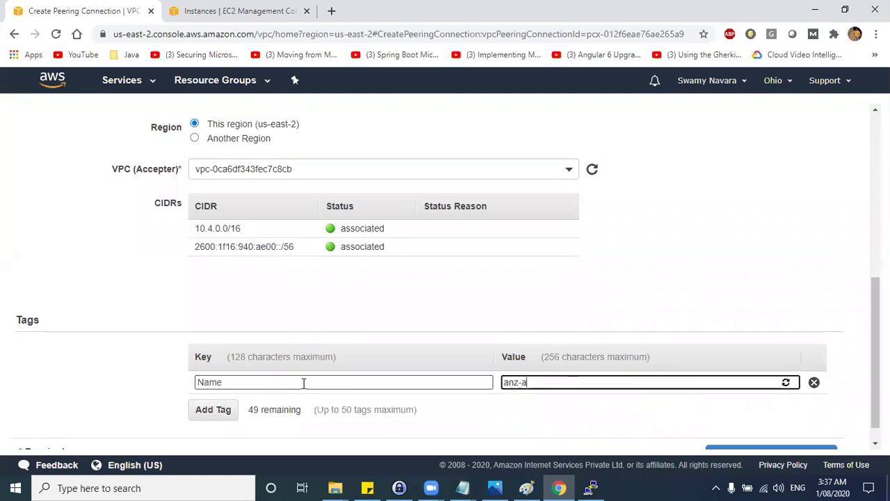
key(BackSpace)
text(nab-peering)
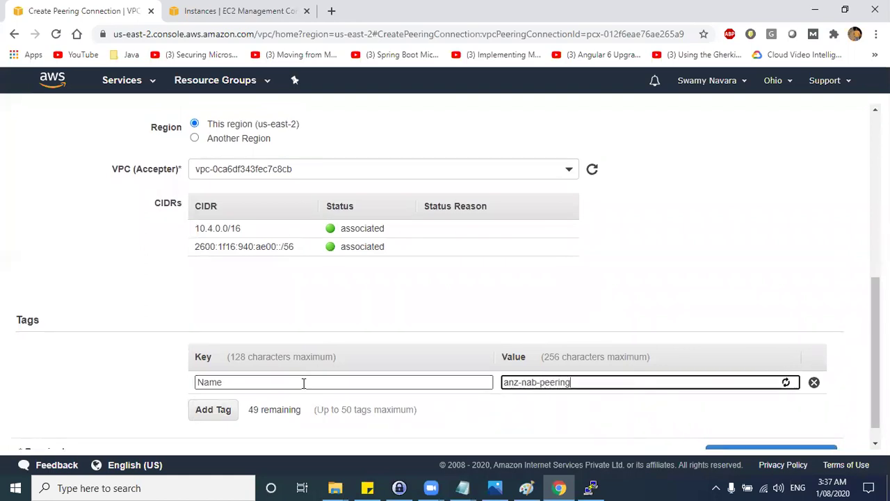
scroll(723, 410, down, 1)
click(769, 431)
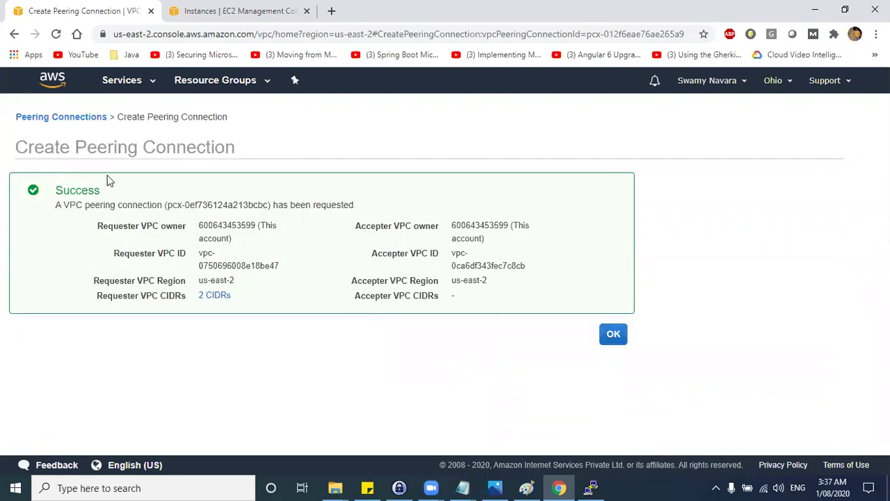
drag(16, 147, 229, 149)
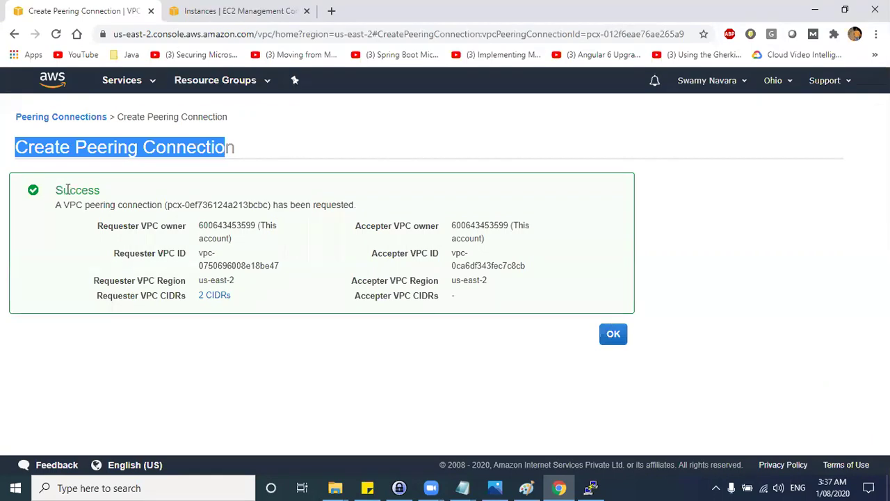
click(613, 334)
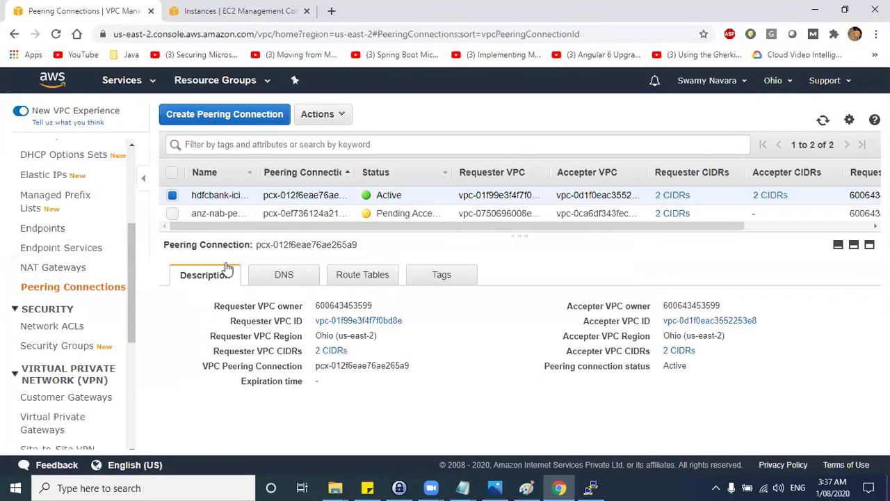
Step: Enlarge the list, sort by and widen the Status column, select the anz-nab-peering connection to inspect it, and switch to Paint
drag(368, 233, 376, 268)
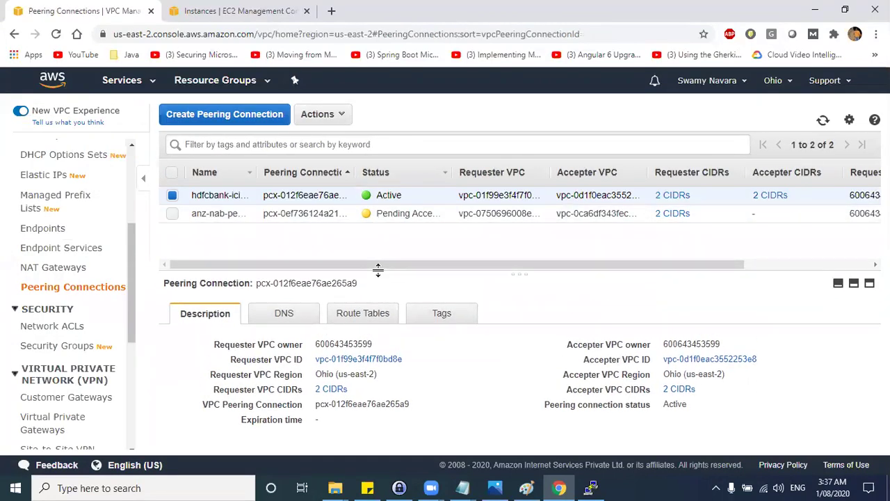
click(451, 173)
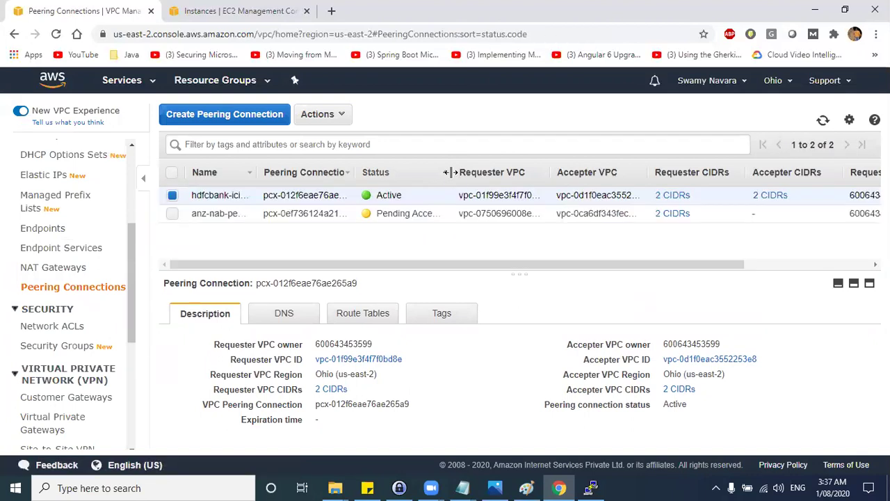
drag(450, 173, 550, 172)
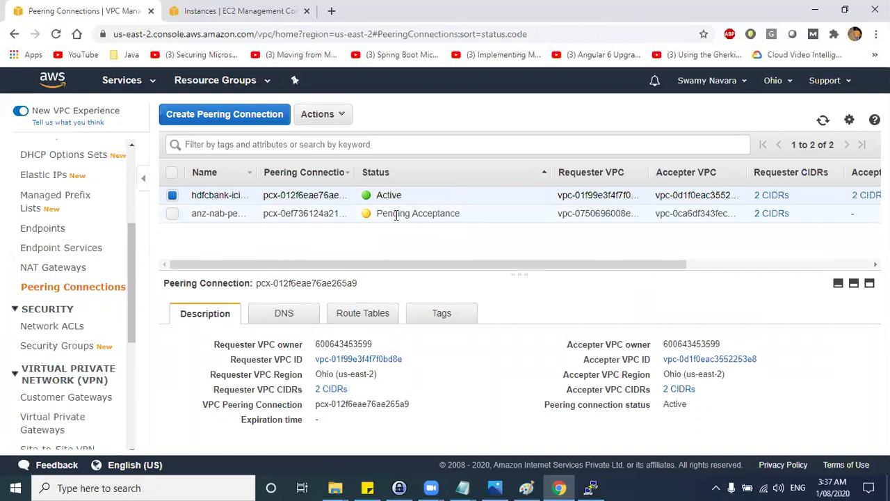
click(215, 214)
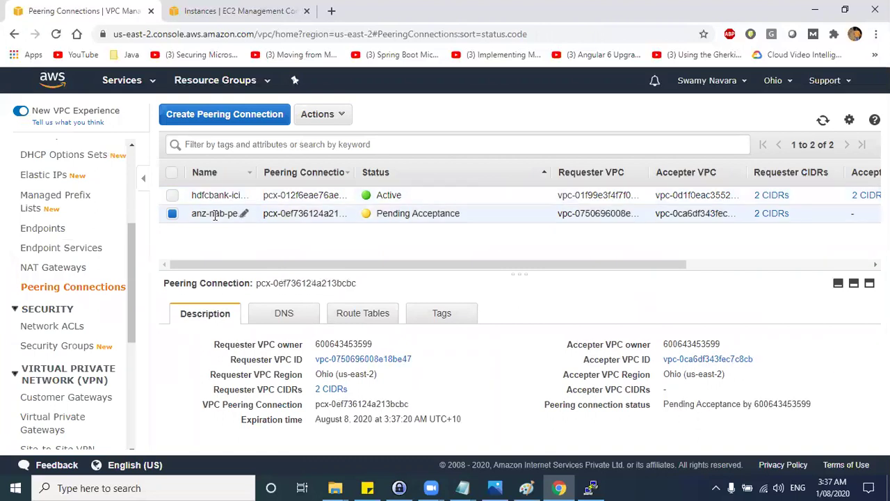
key(alt+Tab)
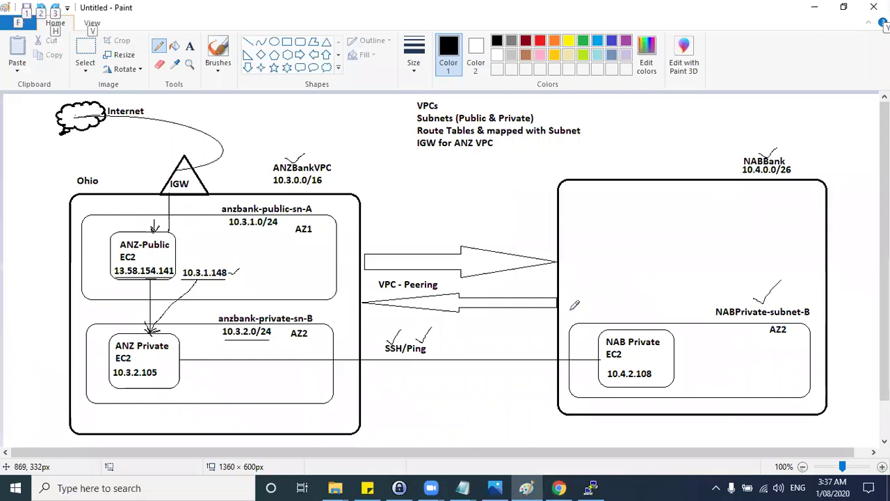
Step: Highlight the status of the anz-nab-peering connection in the AWS console, and draw check marks beside the ANZ VPC box and NABBank label in Paint
key(alt+Tab)
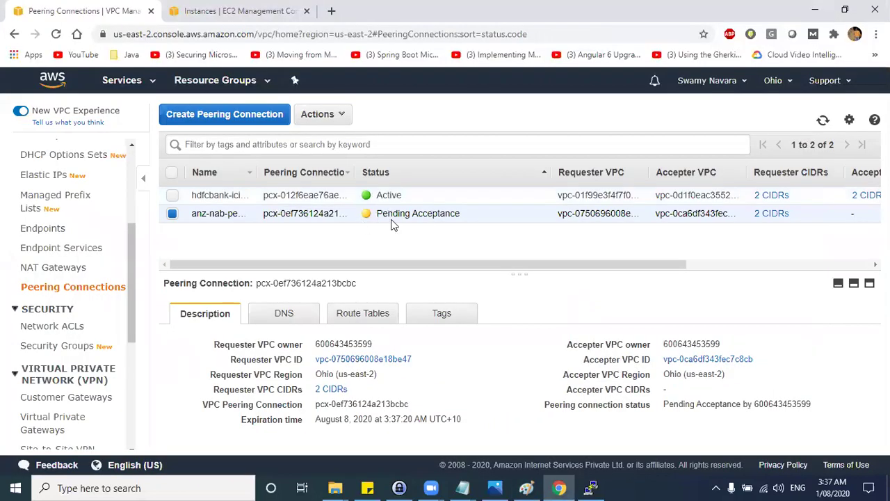
drag(377, 215, 464, 216)
key(alt+Tab)
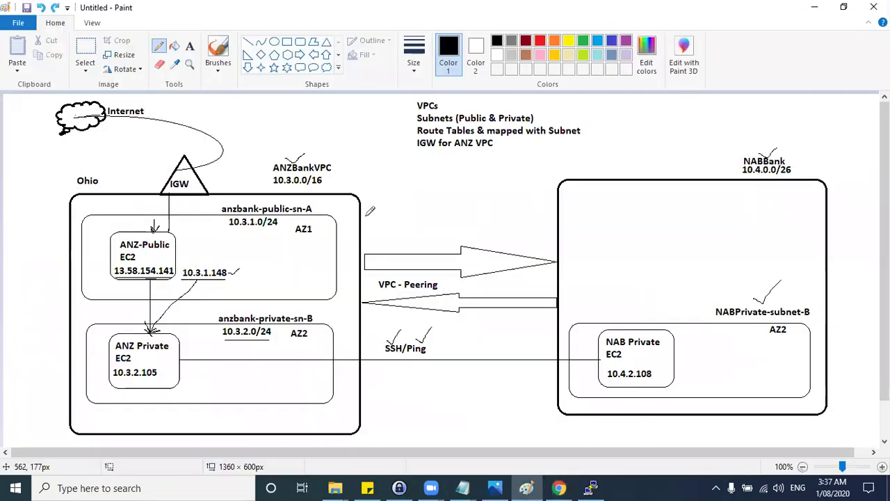
key(alt+Tab)
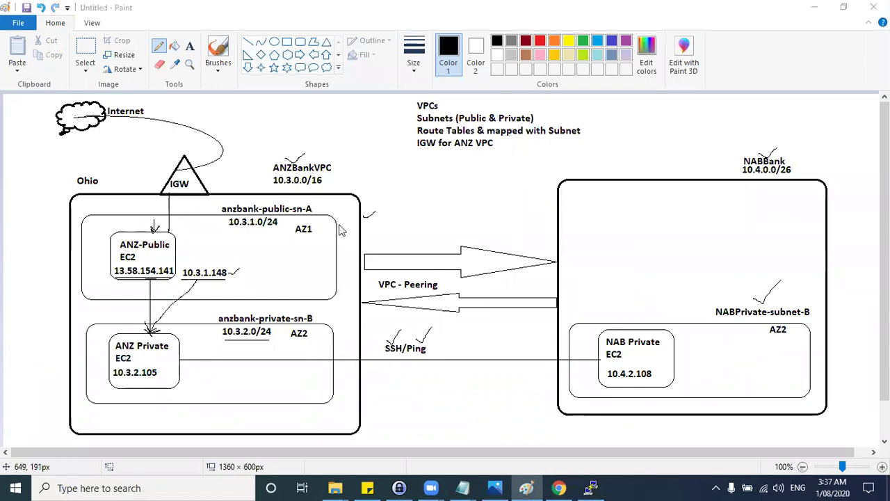
key(alt+Tab)
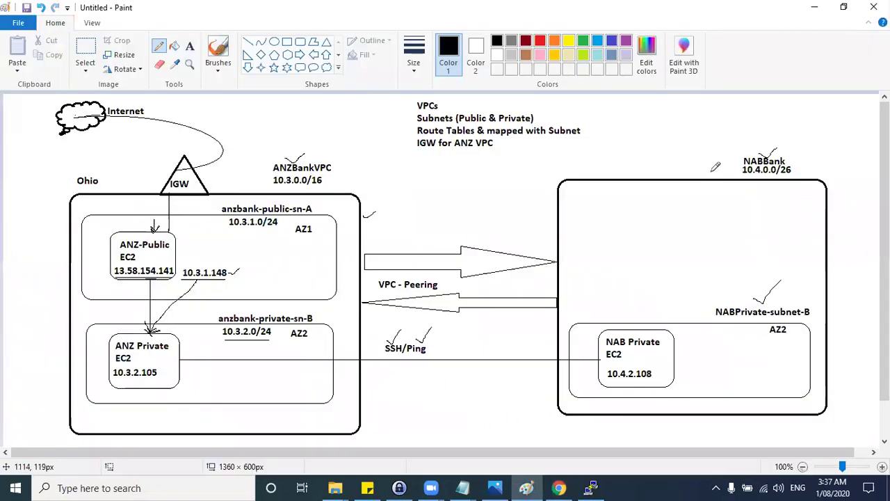
drag(706, 171, 728, 155)
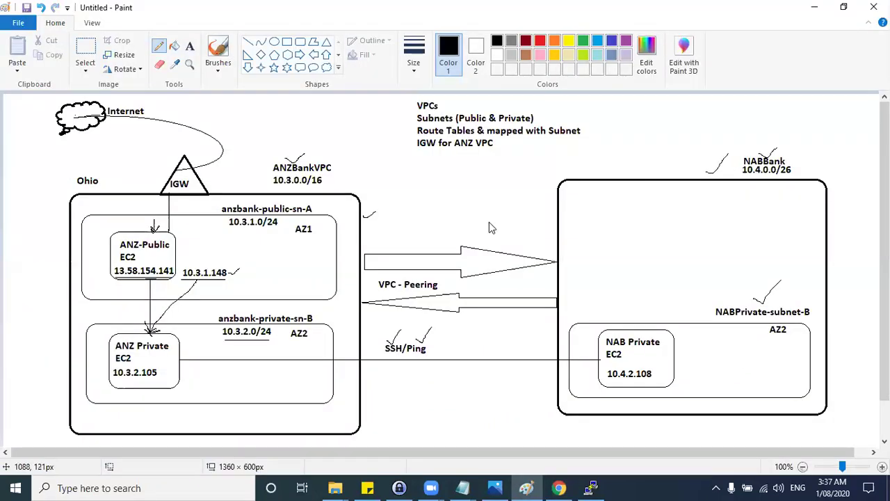
Step: In the AWS console, accept the anz-nab-peering connection request and dismiss the confirmation
key(alt+Tab)
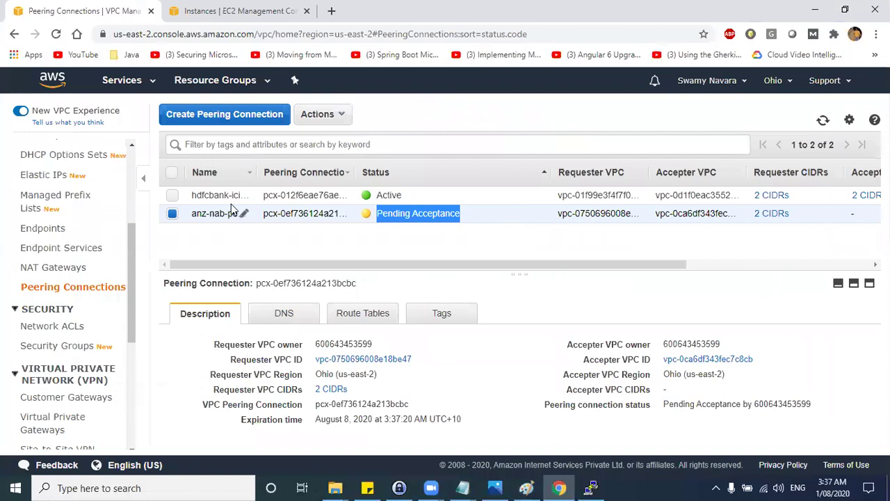
click(331, 116)
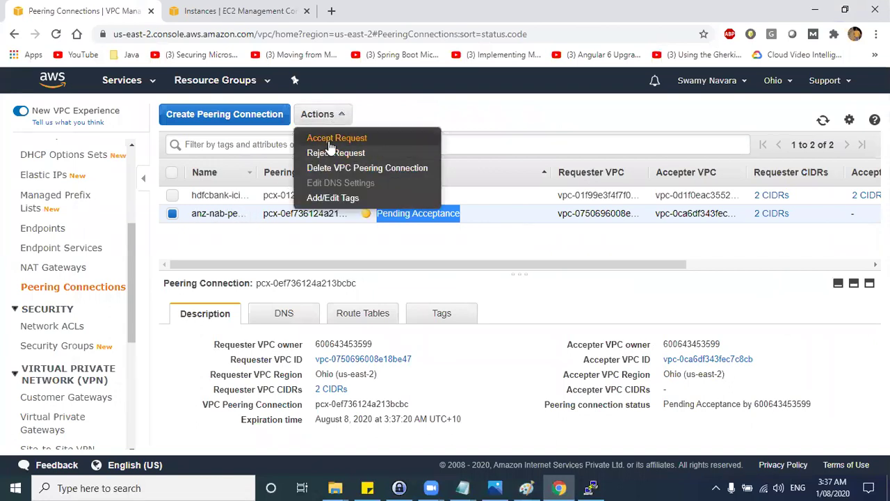
click(332, 140)
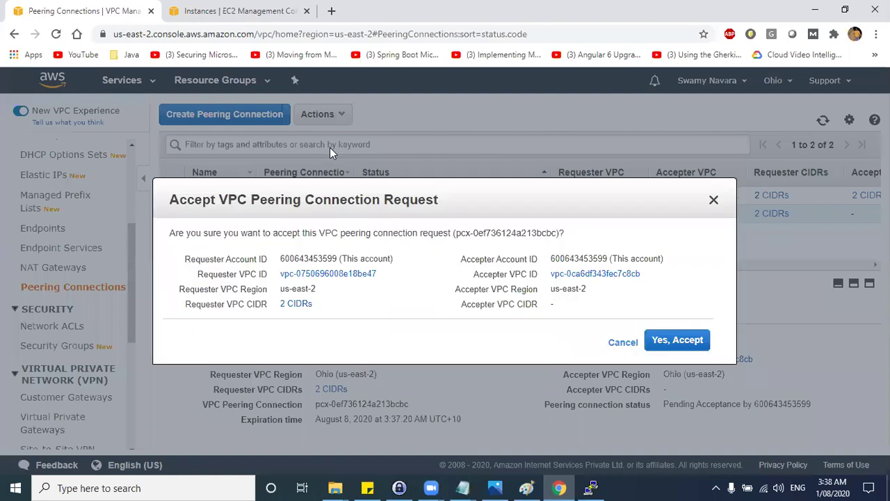
click(689, 341)
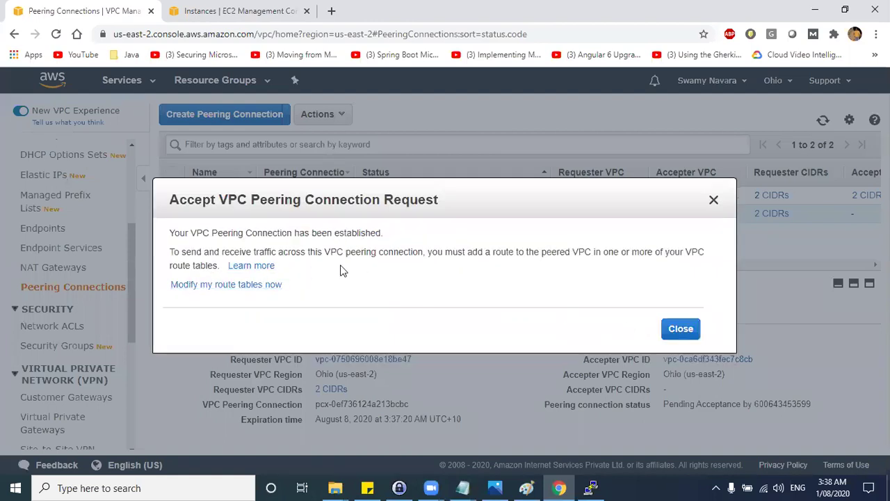
drag(193, 232, 377, 233)
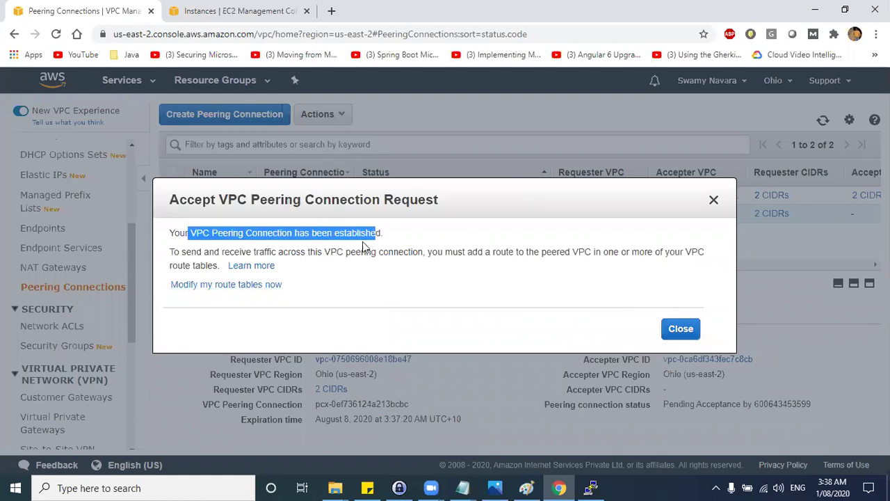
click(681, 330)
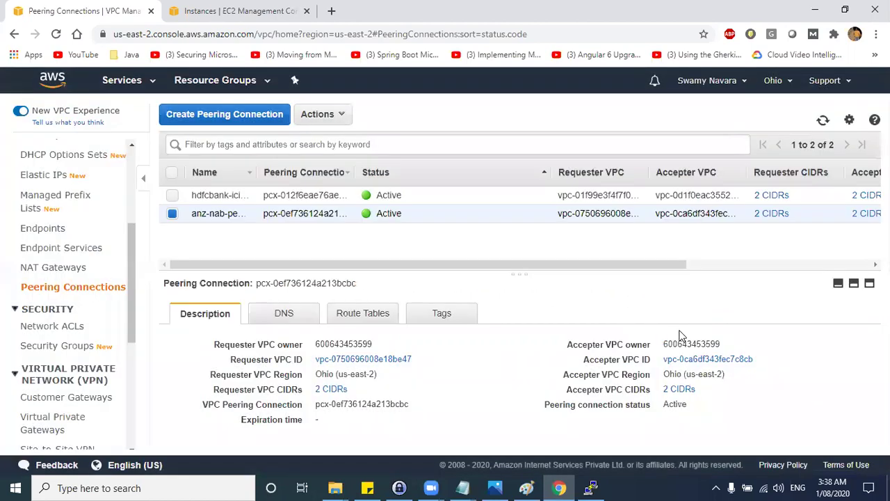
Step: In Paint, draw arrows in both directions between the ANZ Private EC2 and NAB Private EC2, and return to the AWS console
key(alt+Tab)
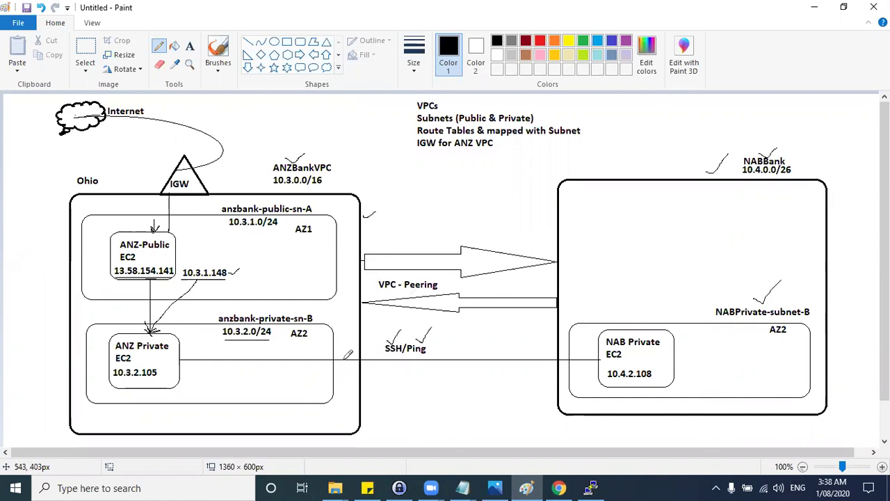
mouse_move(178, 358)
mouse_down()
mouse_move(596, 358)
mouse_move(564, 378)
mouse_move(358, 375)
mouse_move(369, 382)
mouse_up()
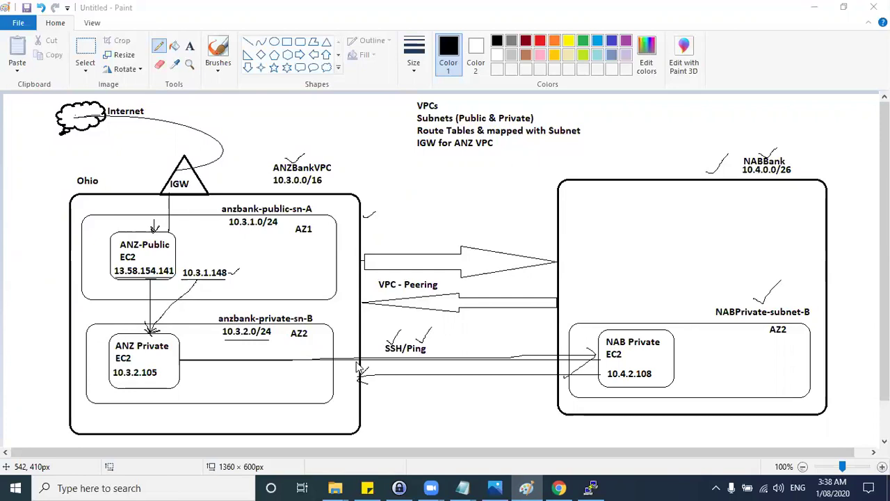
key(alt+Tab)
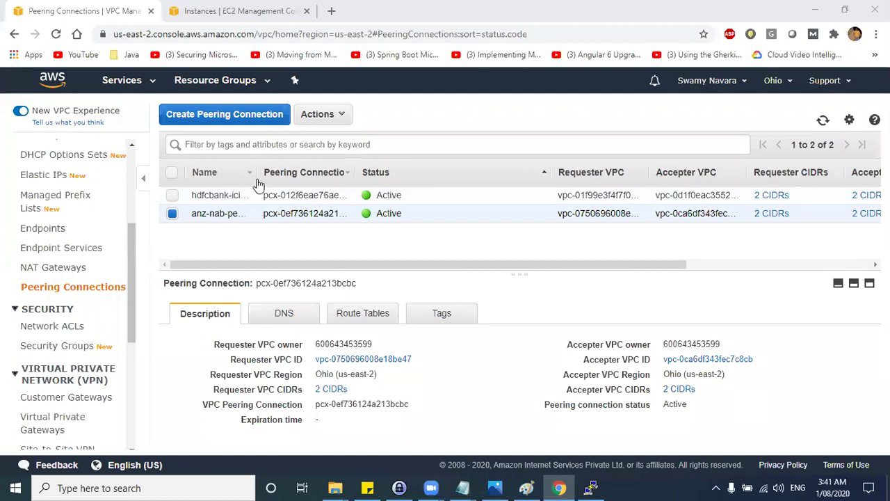
Step: Open the VPC route tables list, enlarge it, and replace the existing search filter with anz
scroll(83, 199, up, 3)
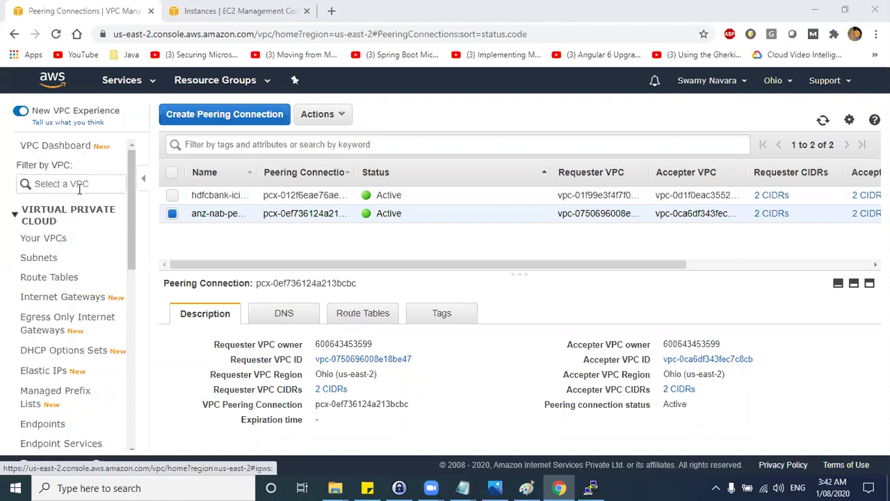
click(54, 276)
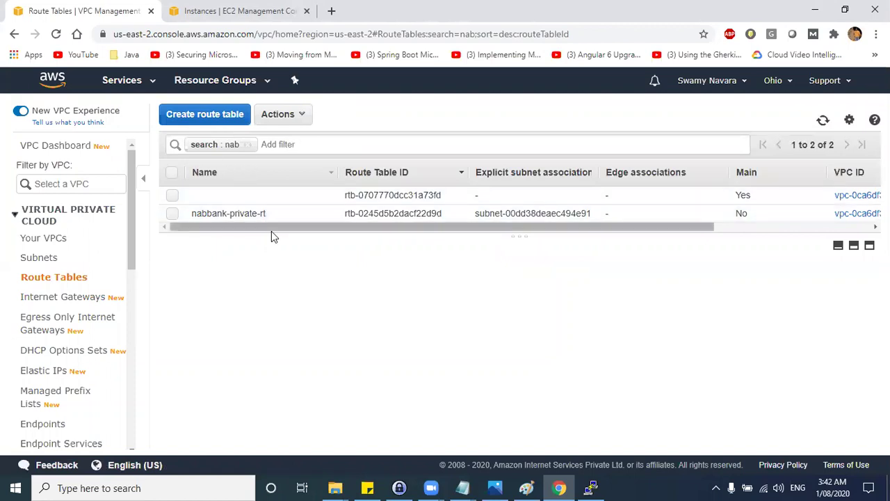
drag(270, 234, 270, 333)
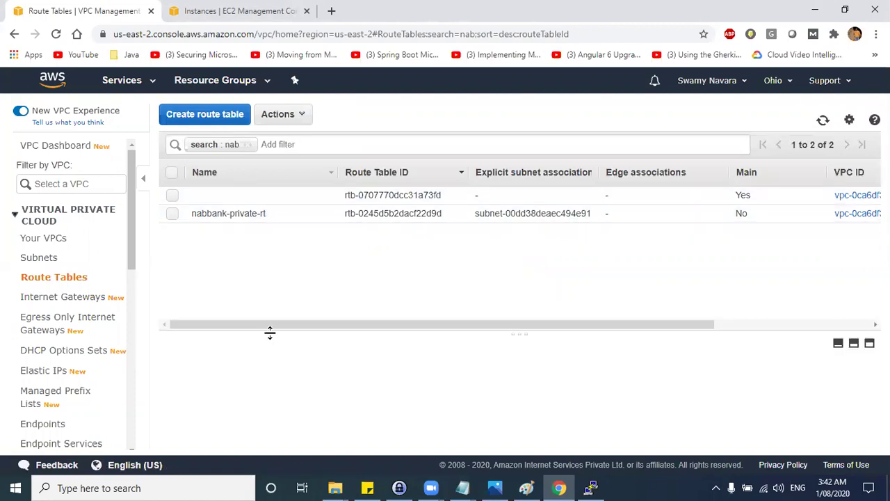
click(56, 282)
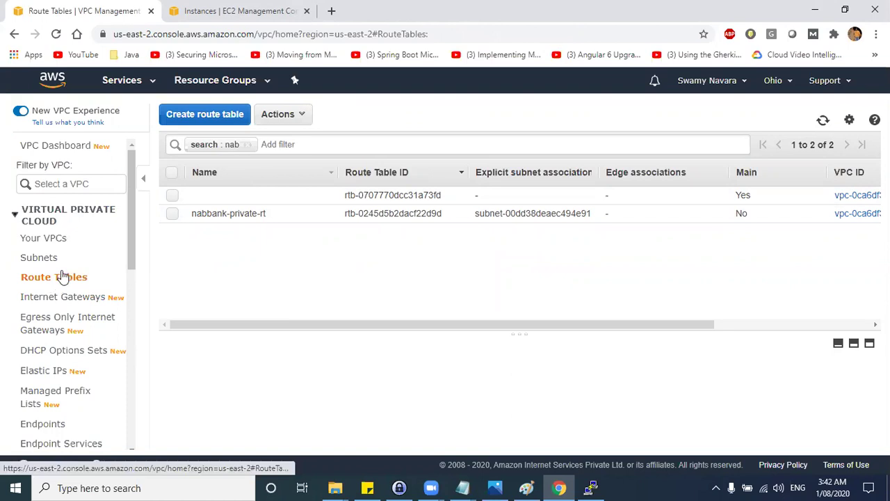
click(249, 145)
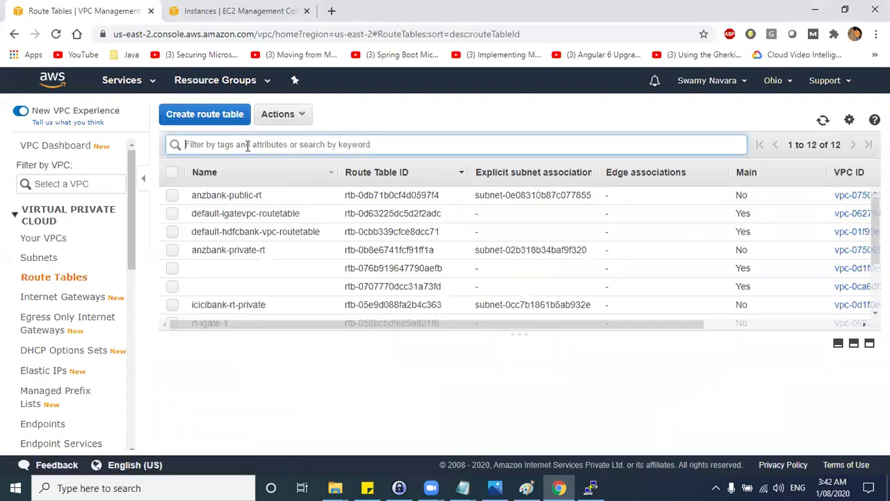
text(anz)
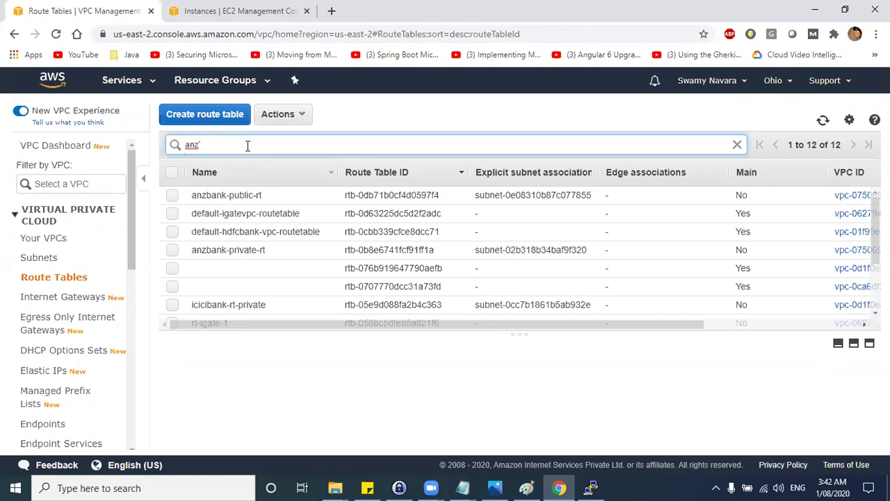
key(Return)
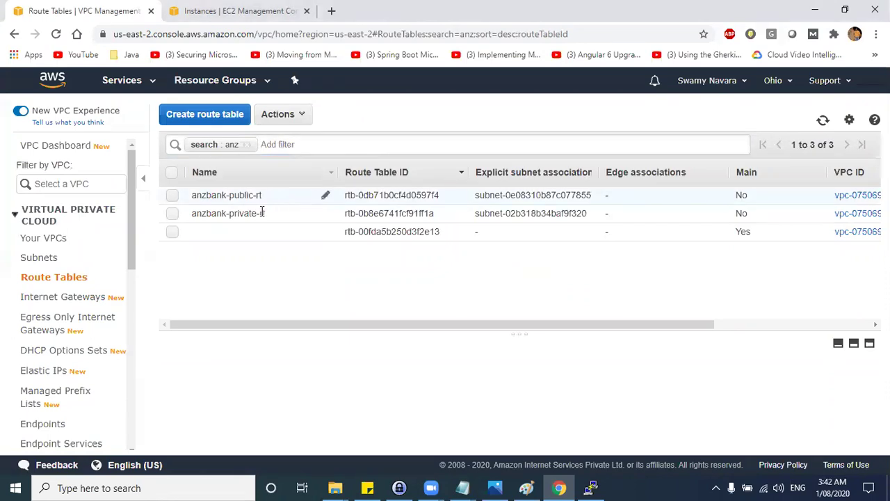
Step: Select the anzbank-private-rt route table, open its routes for editing, and check the target options of the 10.3.0.0/16 route
click(292, 213)
drag(351, 331, 374, 272)
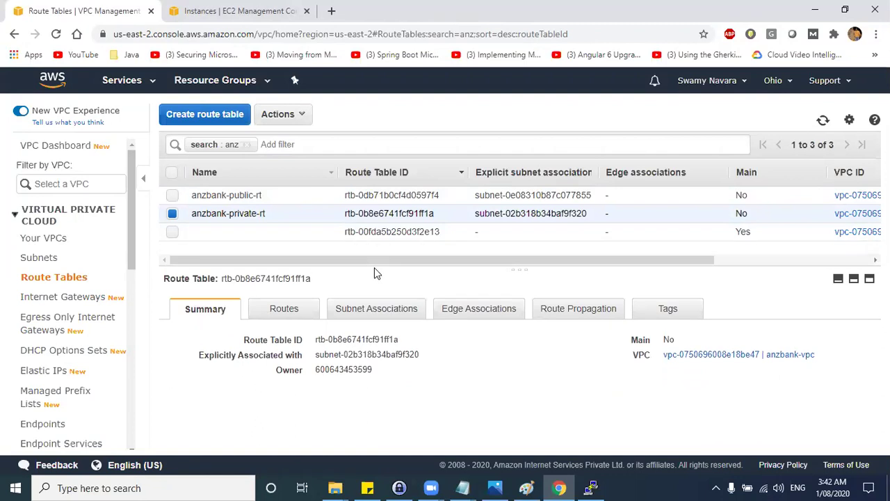
click(271, 318)
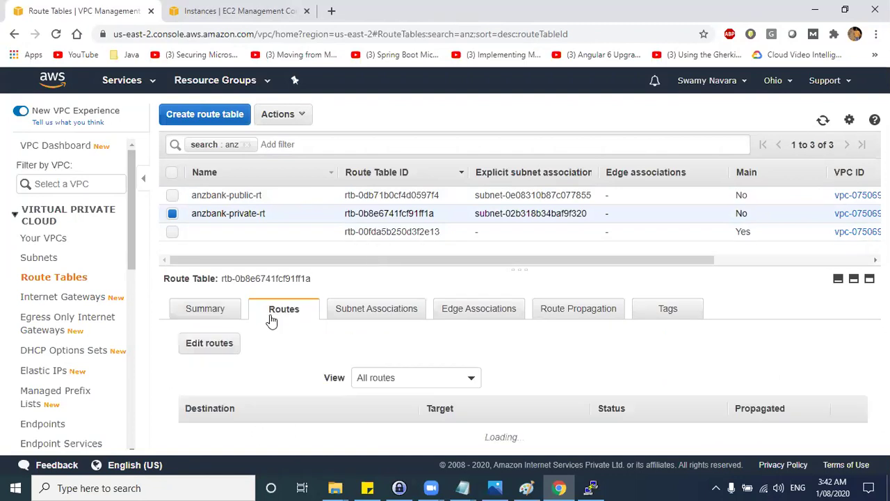
click(207, 342)
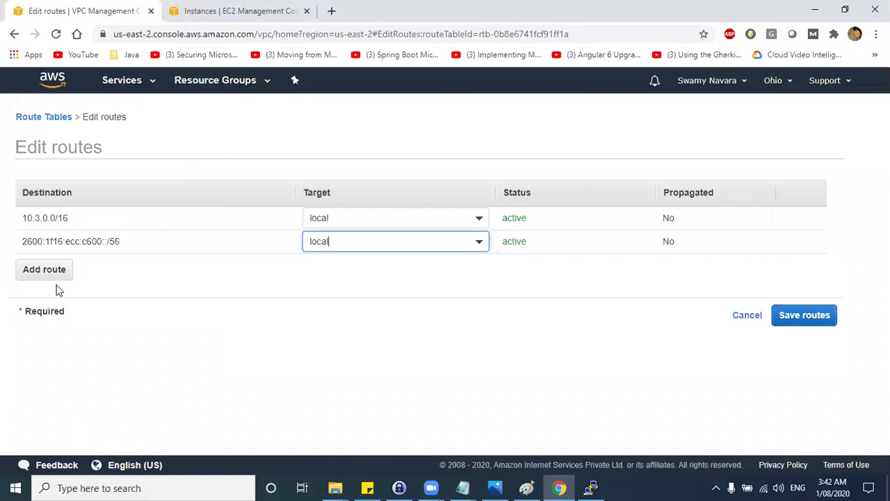
click(380, 215)
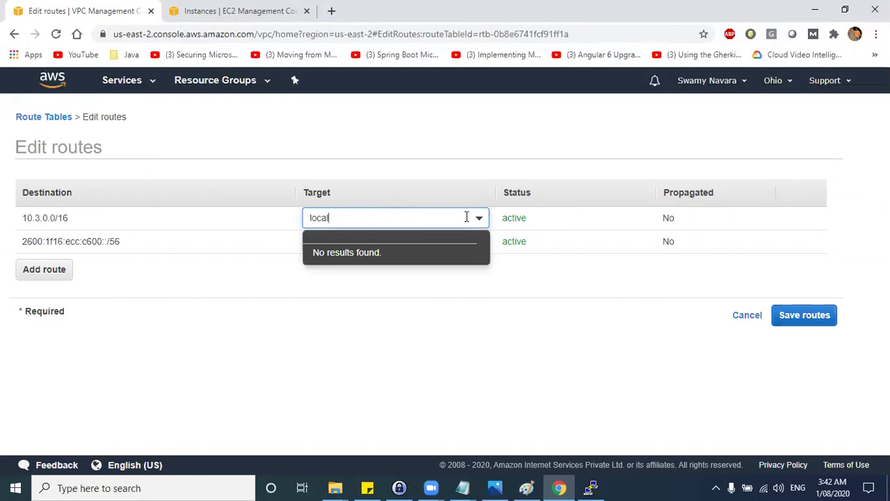
Step: Add a route with destination 10.4.2.0/24 and the peering connection pcx-0ef736124a213bcbc as its target
click(43, 270)
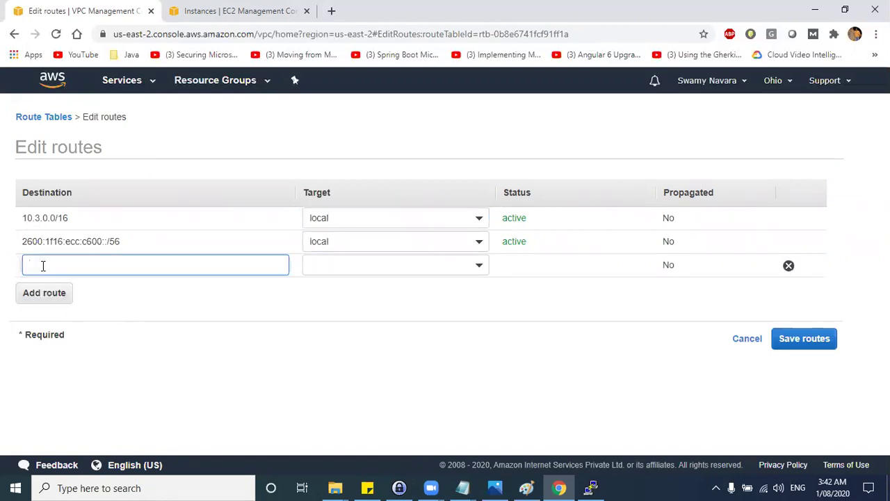
click(87, 266)
text(10.4.2.)
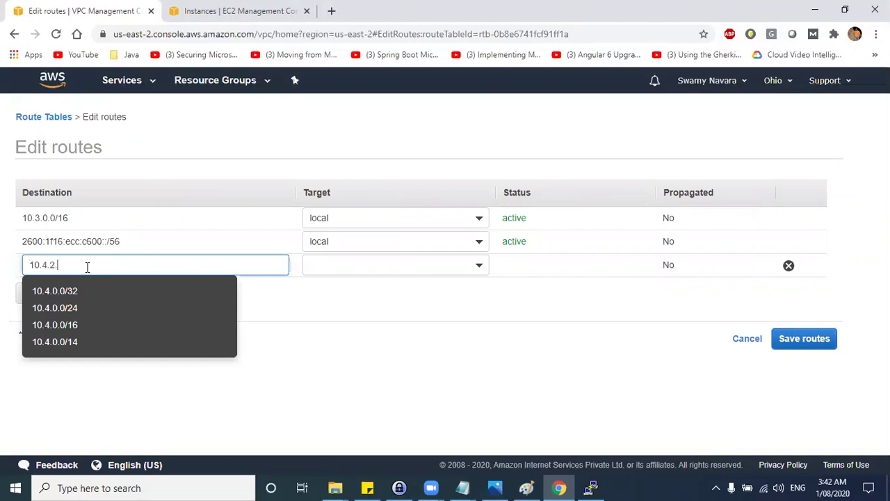
text(0/24)
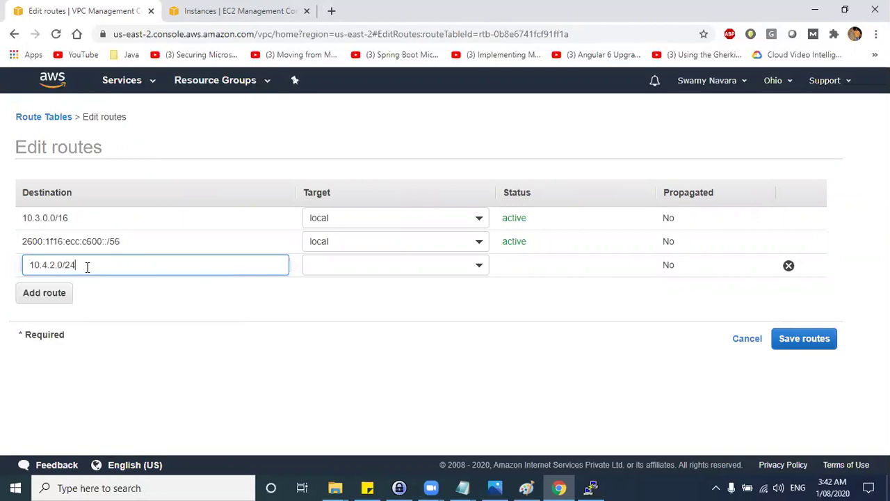
click(392, 267)
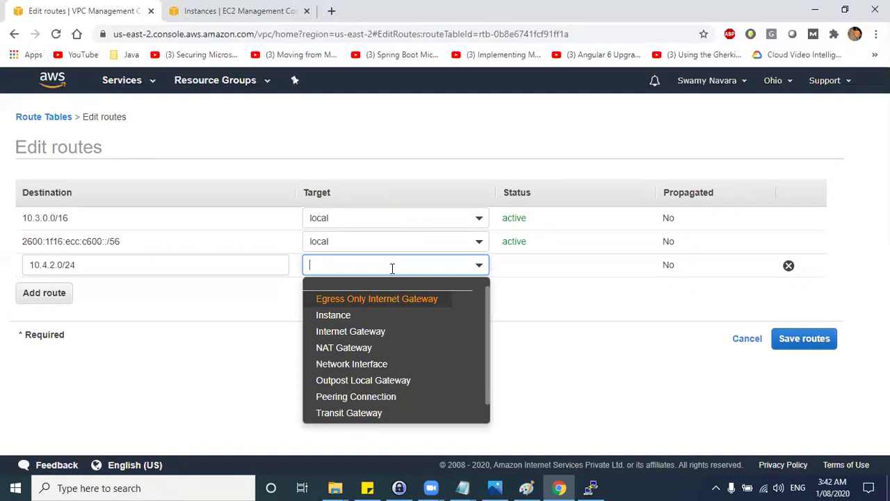
click(376, 300)
click(428, 298)
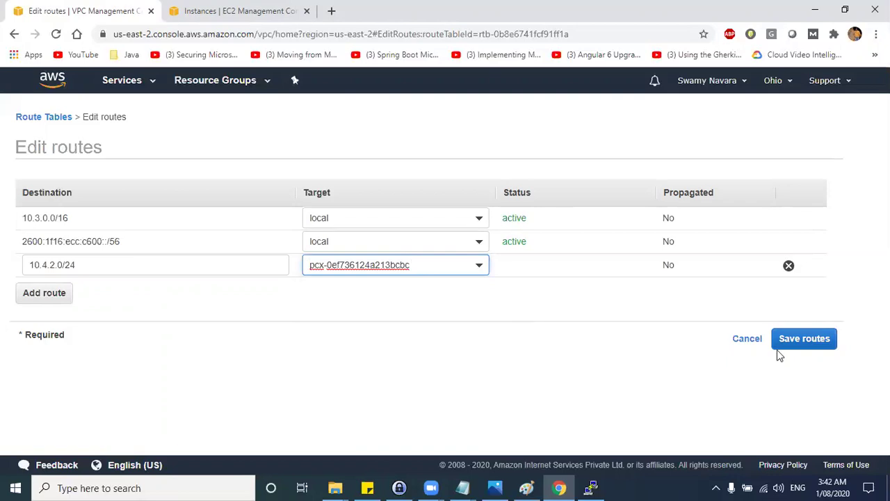
triple_click(588, 310)
click(429, 362)
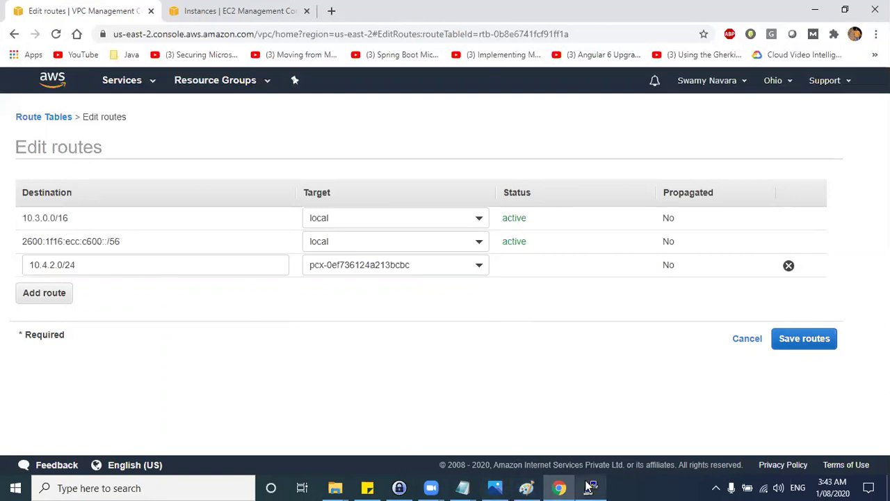
Step: In Paint, draw a two-way arrow between the ANZ and NAB private subnets, and return to the console to highlight the 10.4.2.0/24 destination
click(527, 488)
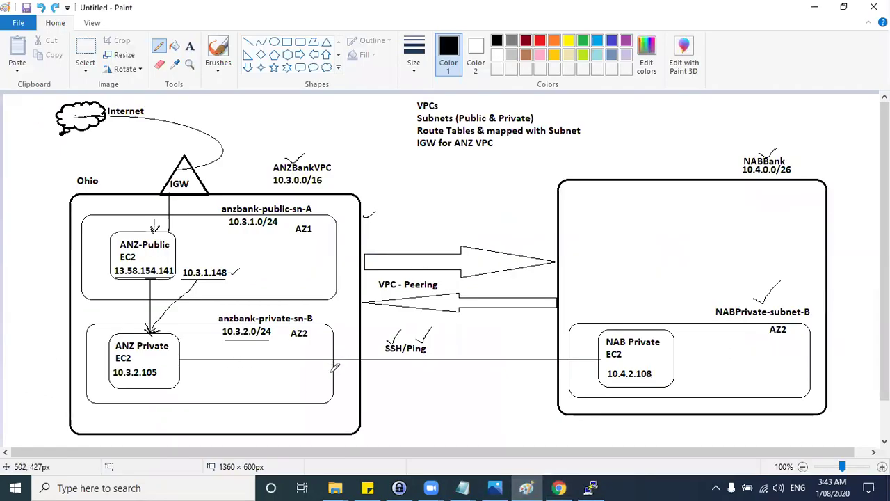
drag(334, 372, 600, 377)
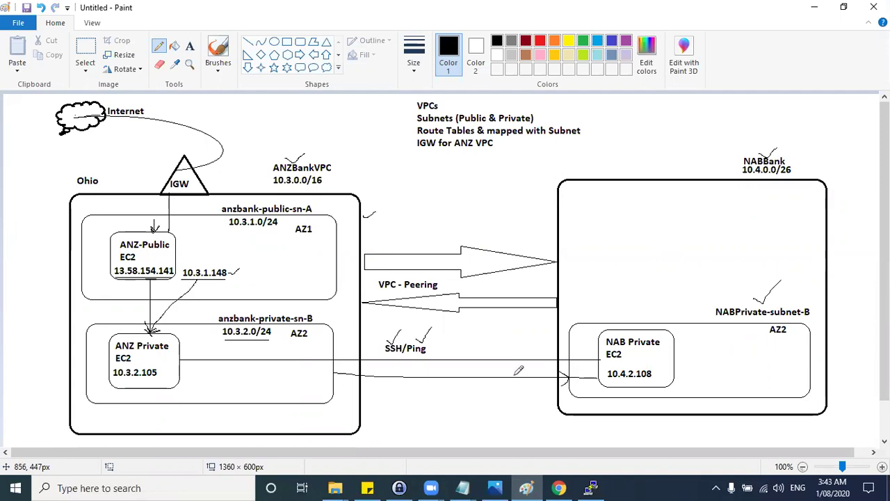
mouse_move(349, 362)
mouse_down()
mouse_move(330, 370)
mouse_move(340, 378)
mouse_up()
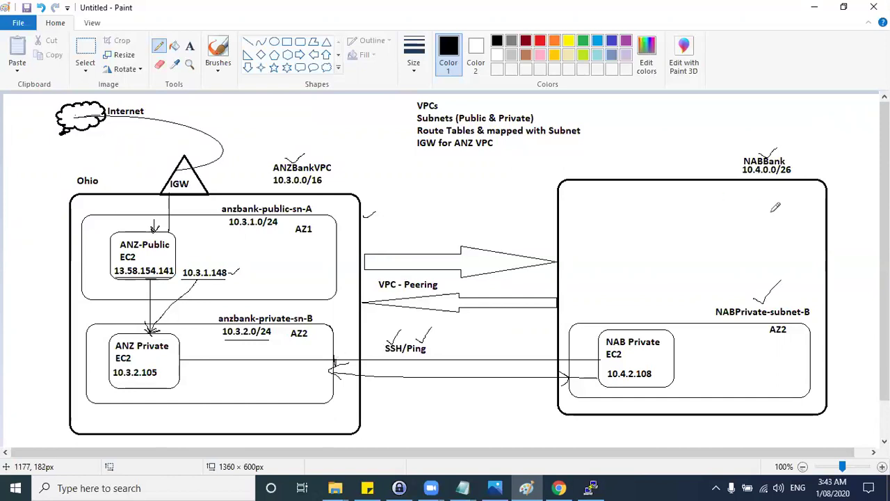
click(814, 8)
drag(85, 265, 26, 265)
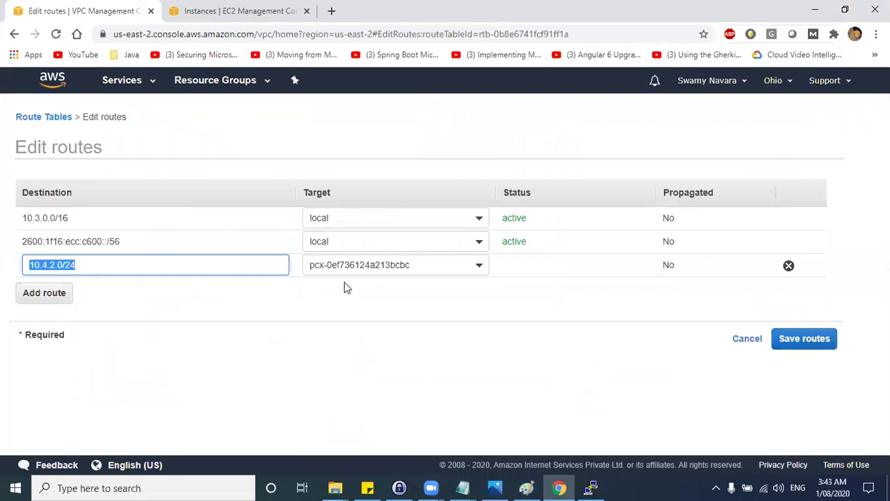
Step: Switch to Paint and draw an arrow pointing to the circled VPC peering arrows
key(alt+Tab)
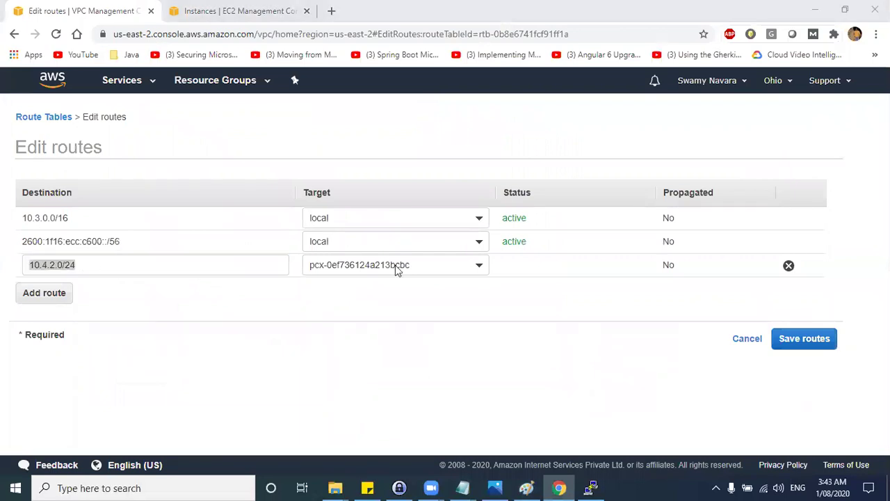
mouse_move(399, 227)
mouse_down()
mouse_move(578, 315)
mouse_move(422, 224)
mouse_move(398, 228)
mouse_move(489, 164)
mouse_up()
drag(409, 213, 400, 235)
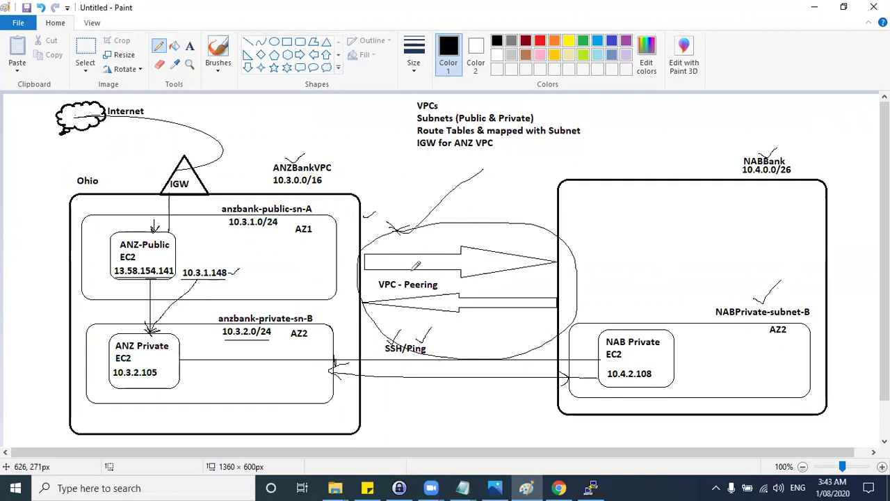
Step: Return to the VPC console, save the edited routes of the ANZ private route table, and close the result page
key(alt+Tab)
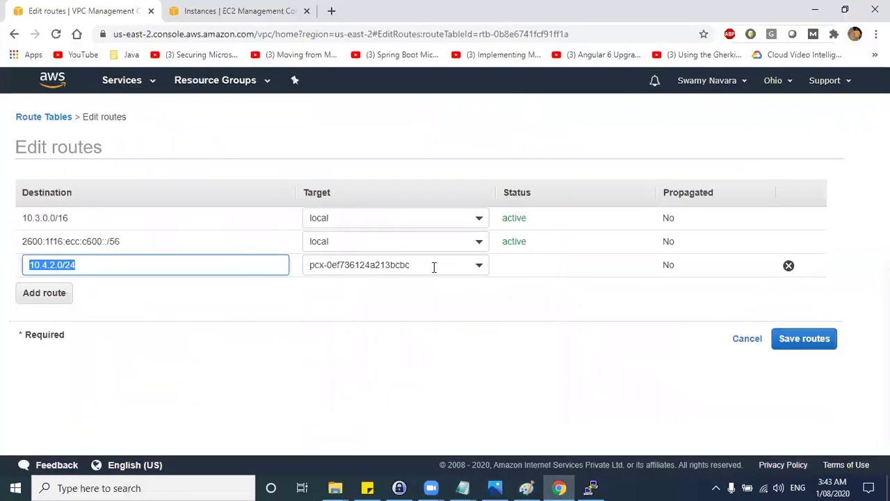
key(Tab)
click(430, 310)
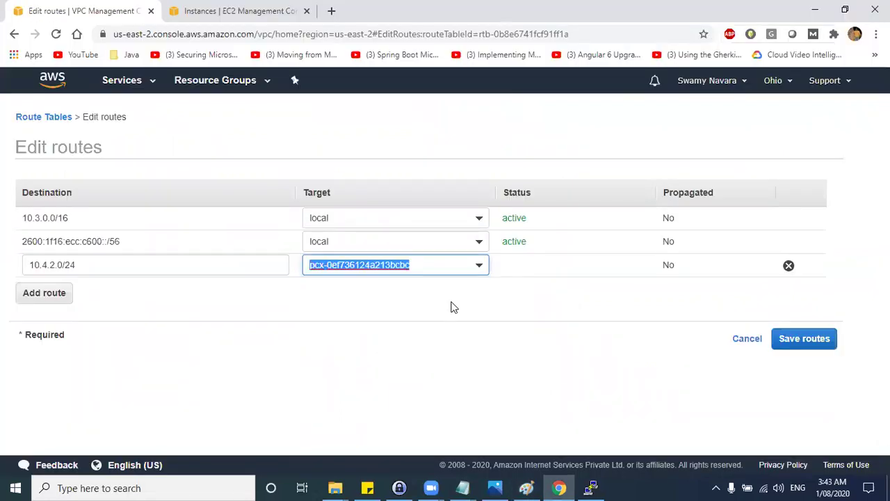
click(810, 340)
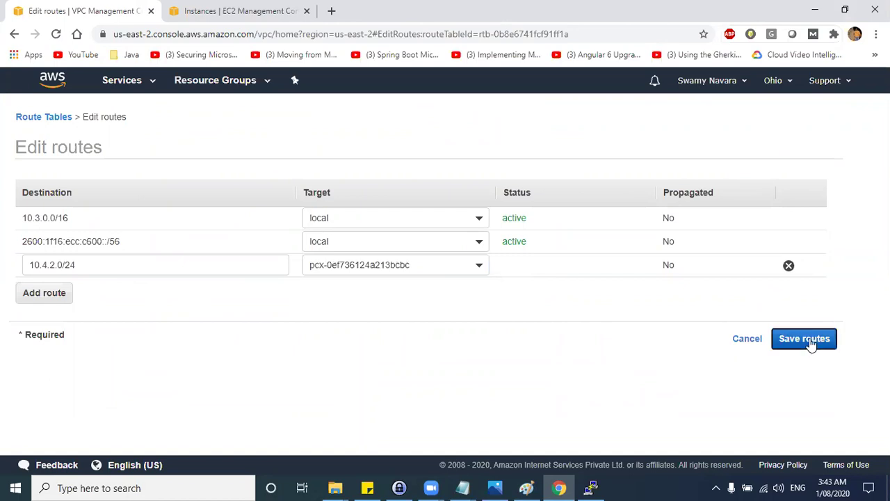
click(608, 229)
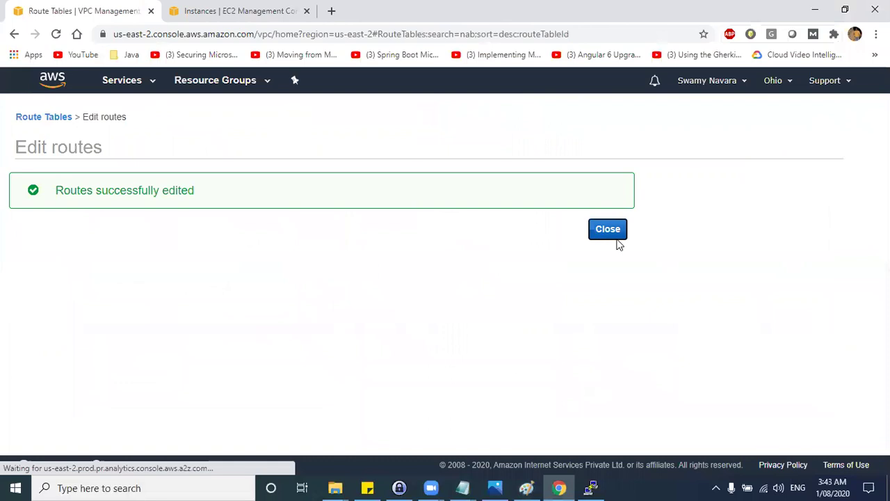
Step: In Paint, draw a line between the two private subnets, and undo it together with the peering oval and two-way arrow annotations
key(alt+Tab)
mouse_move(333, 361)
mouse_down()
mouse_move(588, 360)
mouse_move(569, 371)
mouse_move(330, 367)
mouse_up()
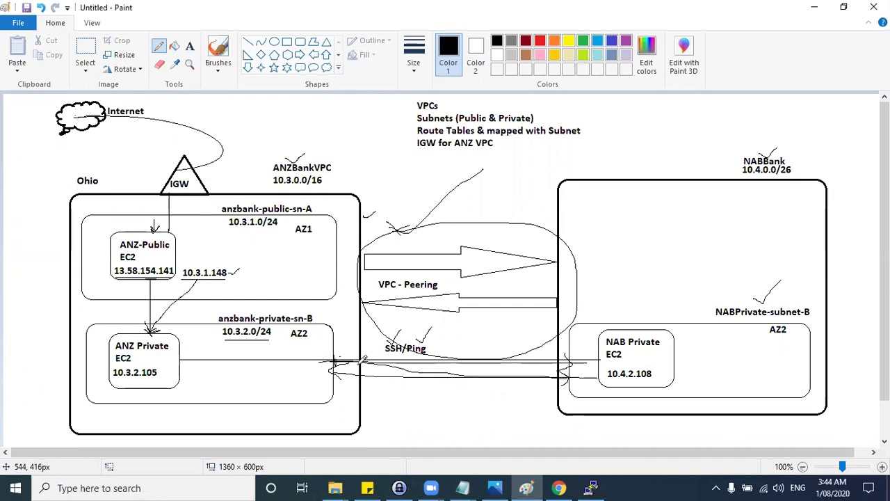
key(ctrl+z)
key(ctrl+z)
key(ctrl+z)
key(ctrl+z)
key(ctrl+z)
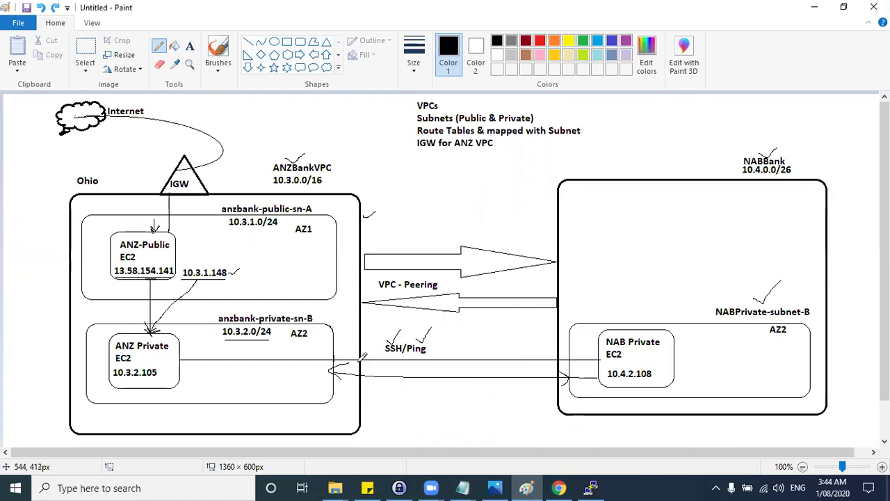
key(ctrl+z)
key(ctrl+z)
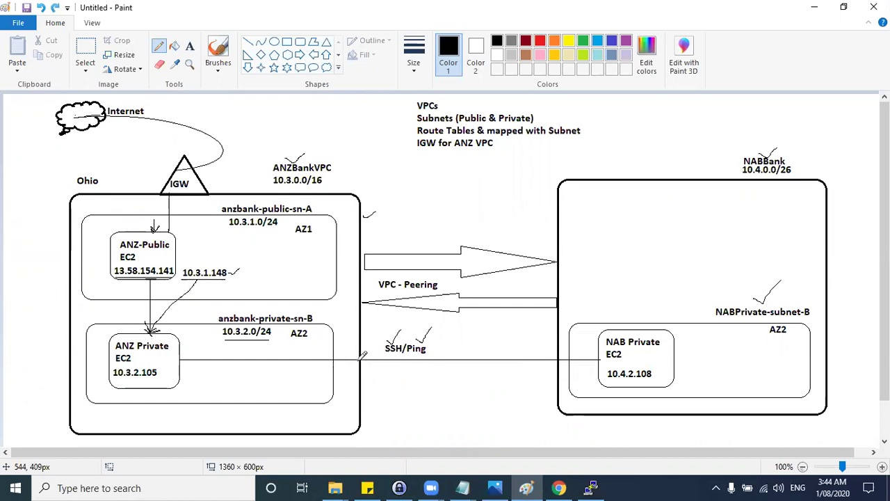
Step: Back in the VPC console, filter the route tables by nab, and open the routes of nabbank-private-rt for editing
key(alt+Tab)
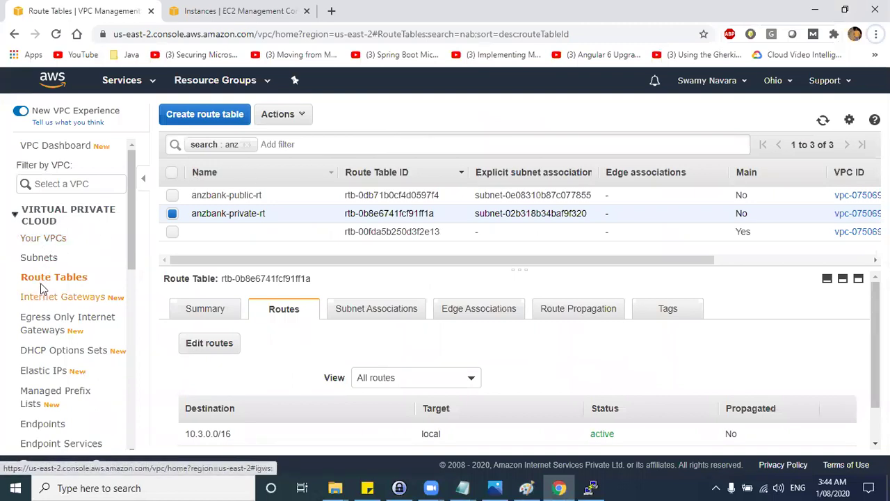
click(248, 144)
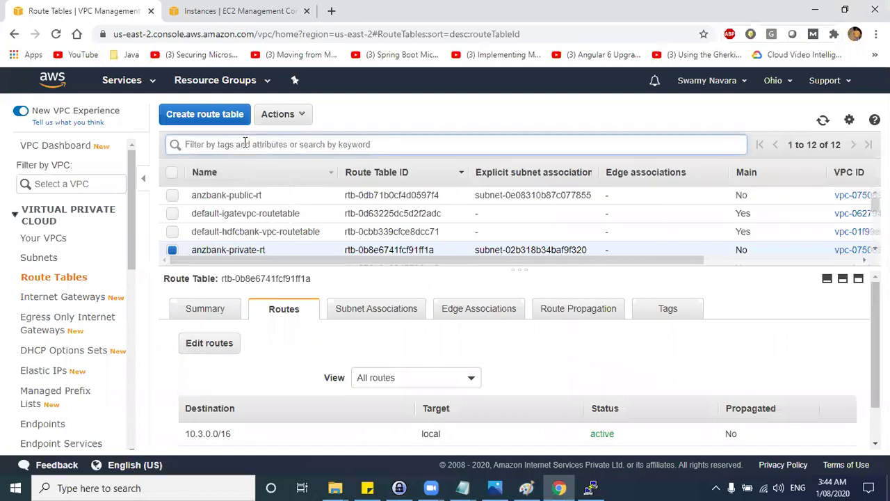
text(nab)
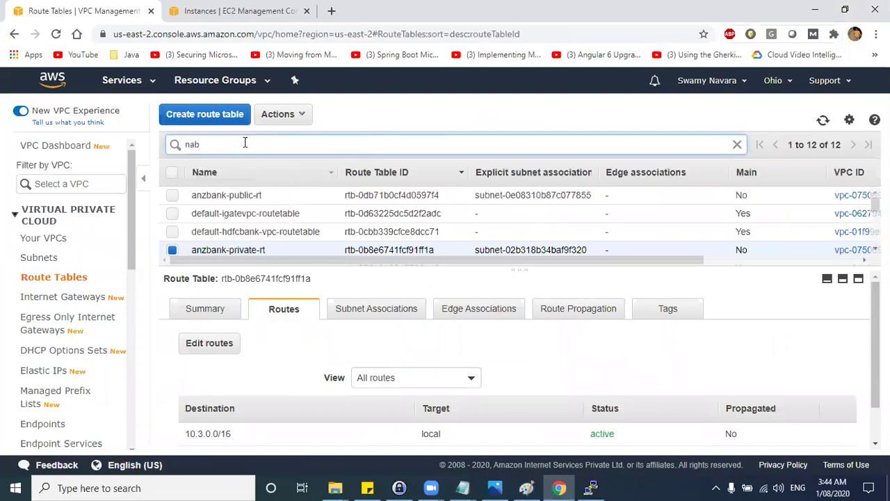
key(Return)
click(258, 213)
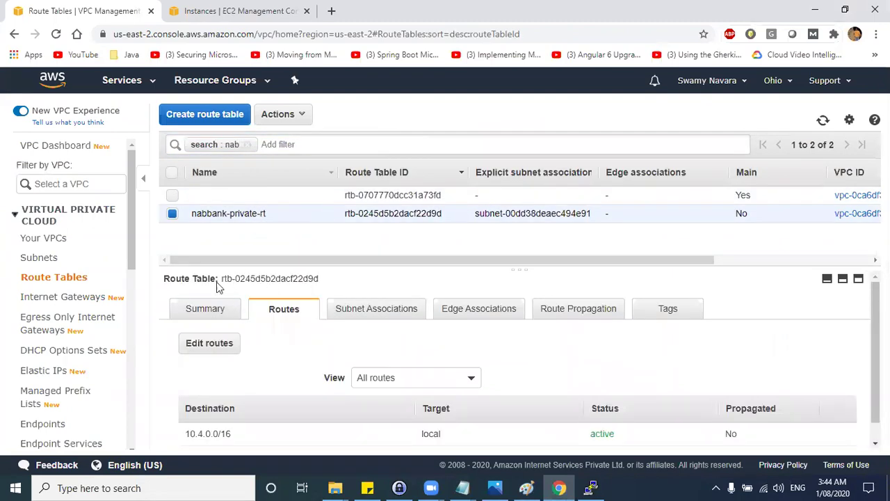
click(208, 342)
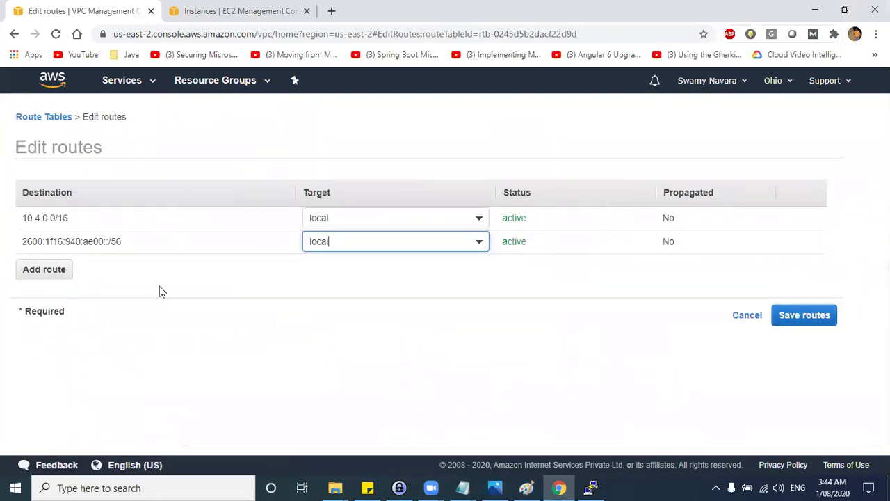
Step: Add a route with destination 10.3.2.0/24, circling that ANZ private subnet range in the Paint diagram
click(59, 269)
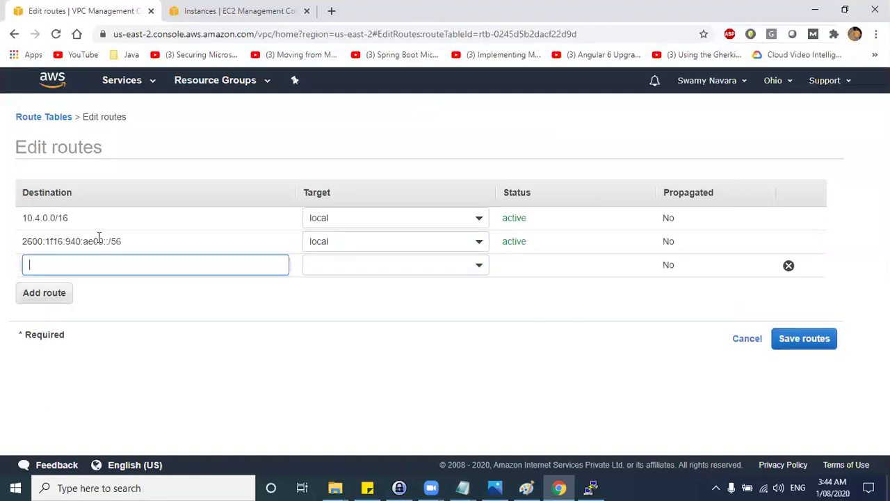
key(alt+Tab)
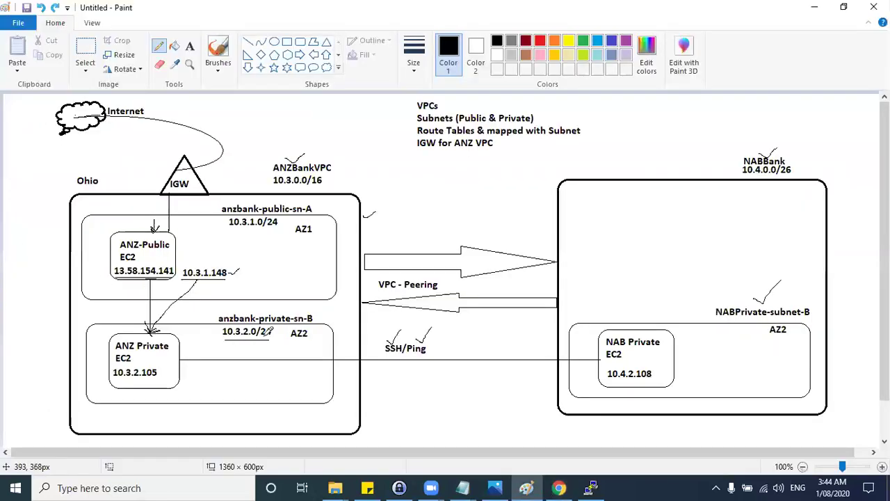
mouse_move(223, 340)
mouse_down()
mouse_move(279, 338)
mouse_move(220, 319)
mouse_move(209, 336)
mouse_move(238, 341)
mouse_up()
key(alt+Tab)
click(151, 265)
text(10.3)
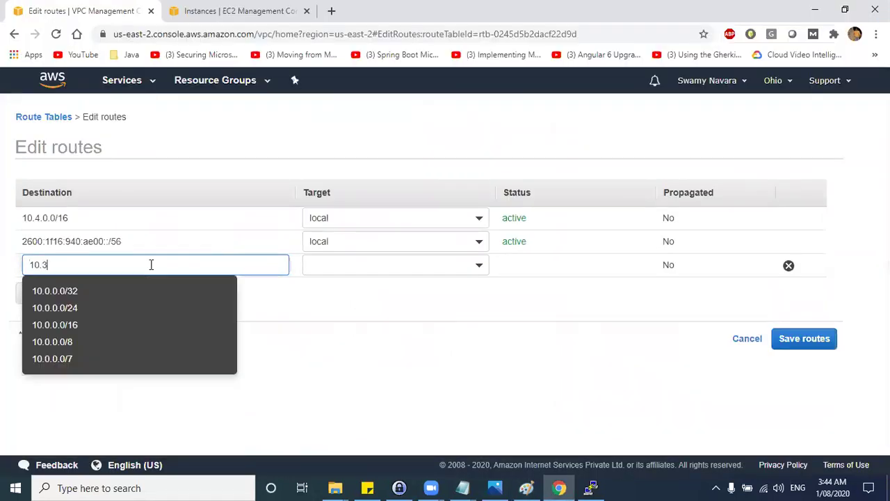
text(.2.0/24)
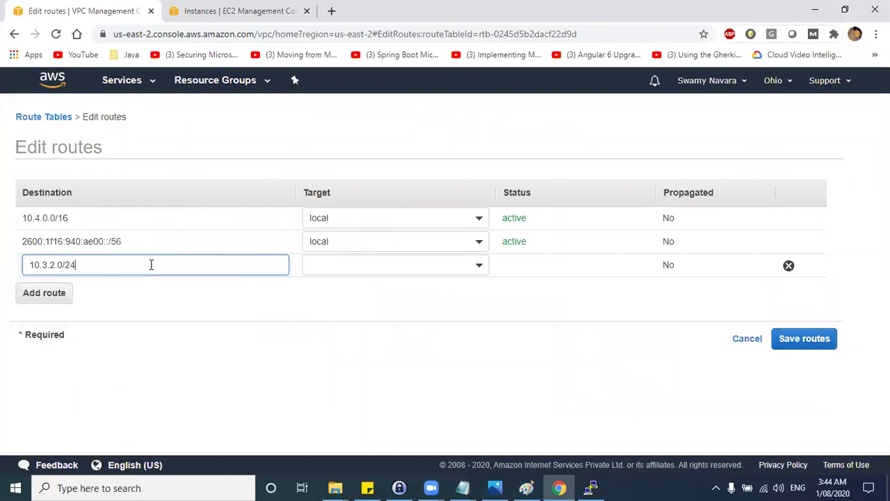
Step: Set the new route's target to the anz-nab-peering connection pcx-0ef736124a213bcbc, save the routes, and close the result page
click(367, 266)
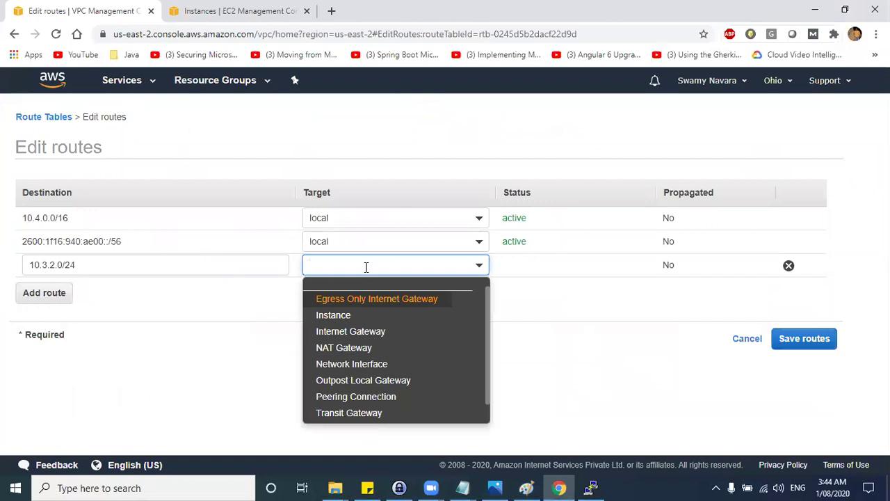
text(pcx-)
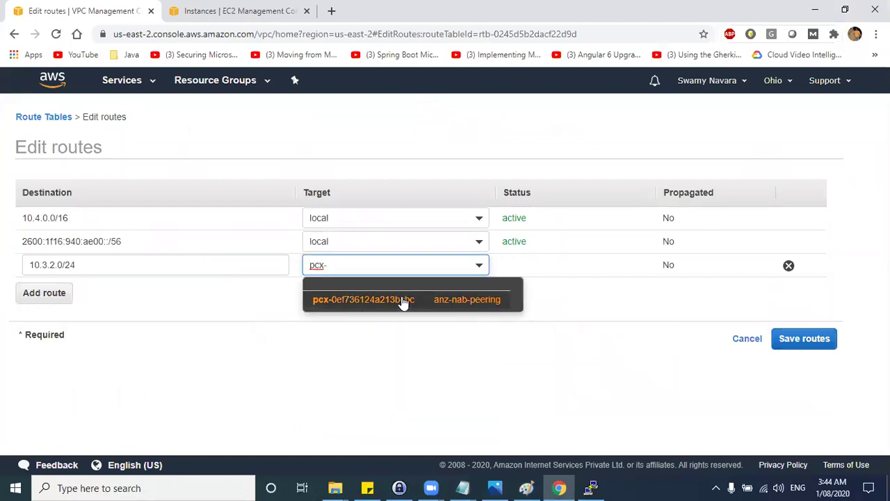
click(403, 302)
click(786, 338)
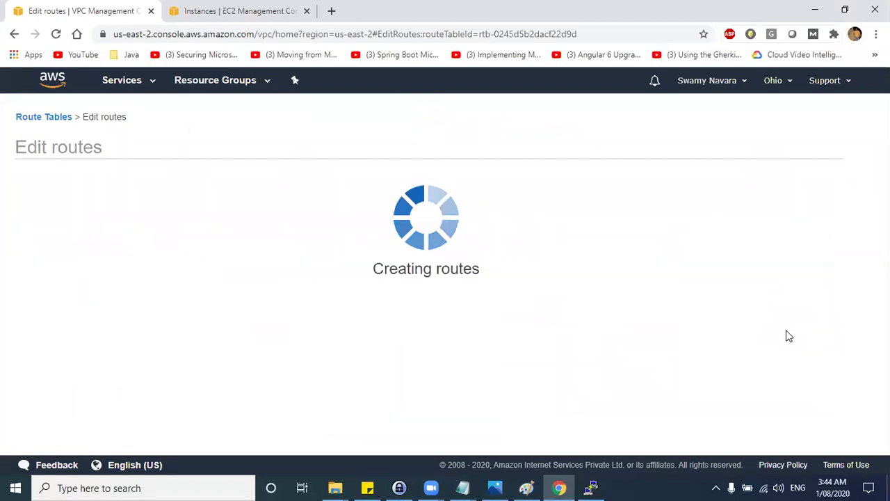
click(609, 229)
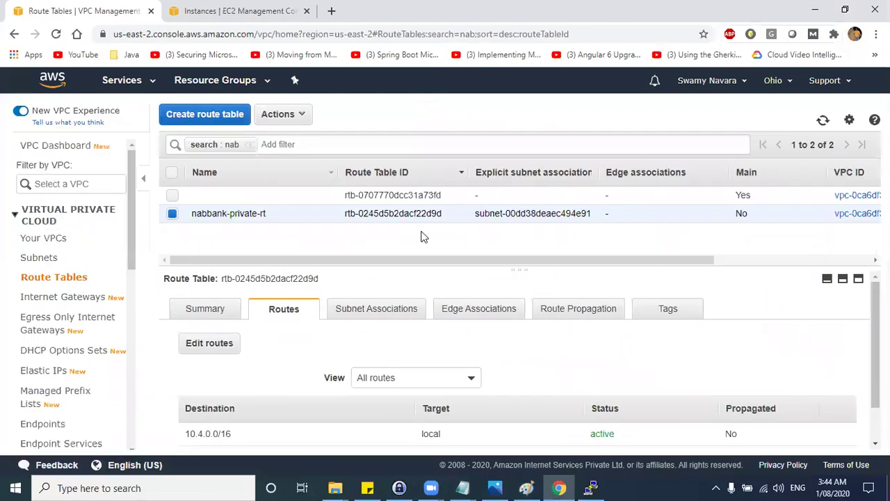
key(alt+Tab)
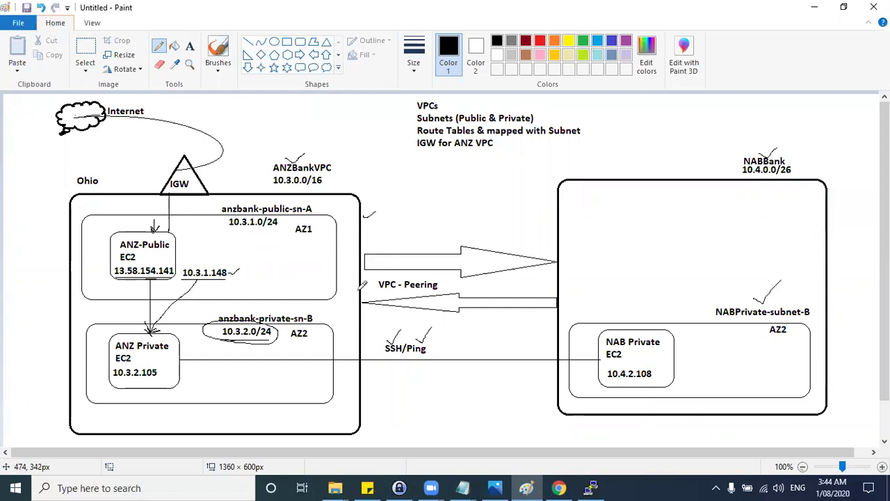
key(alt)
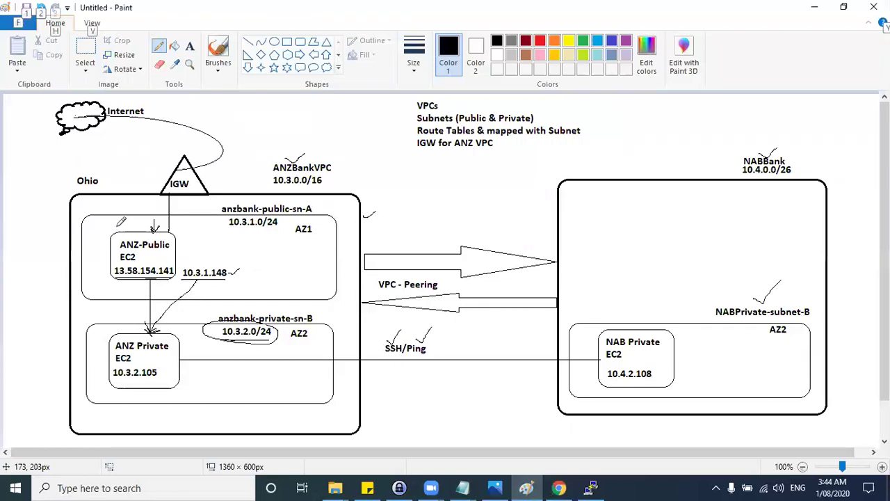
key(alt)
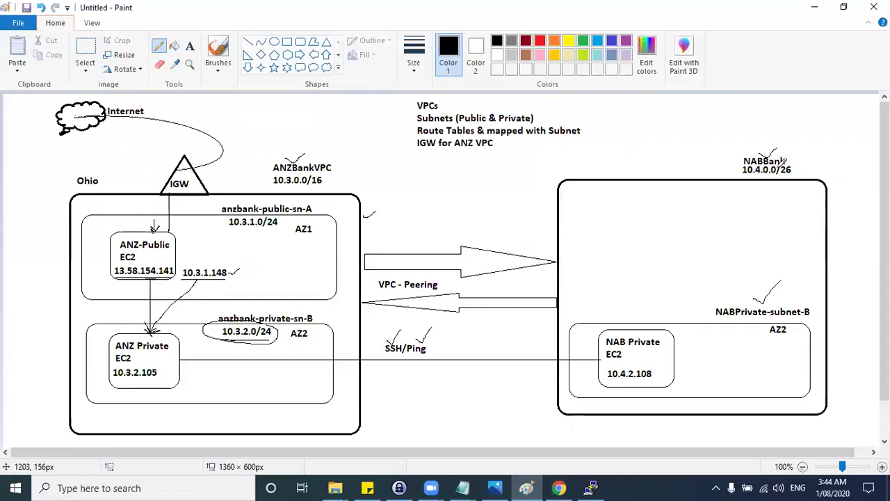
key(alt)
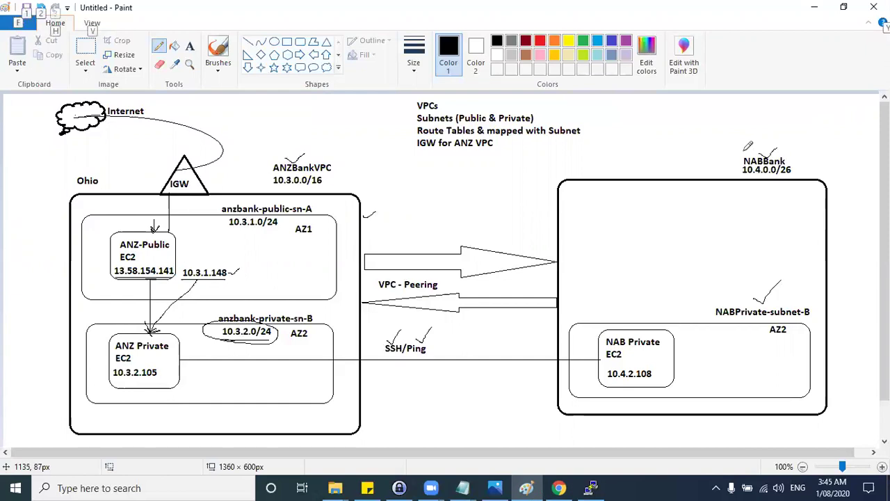
key(alt)
key(alt)
key(alt)
key(alt)
key(alt)
key(alt)
key(alt)
key(alt)
key(alt)
key(alt)
key(alt)
key(alt)
key(alt)
key(alt)
key(alt)
key(alt)
key(alt)
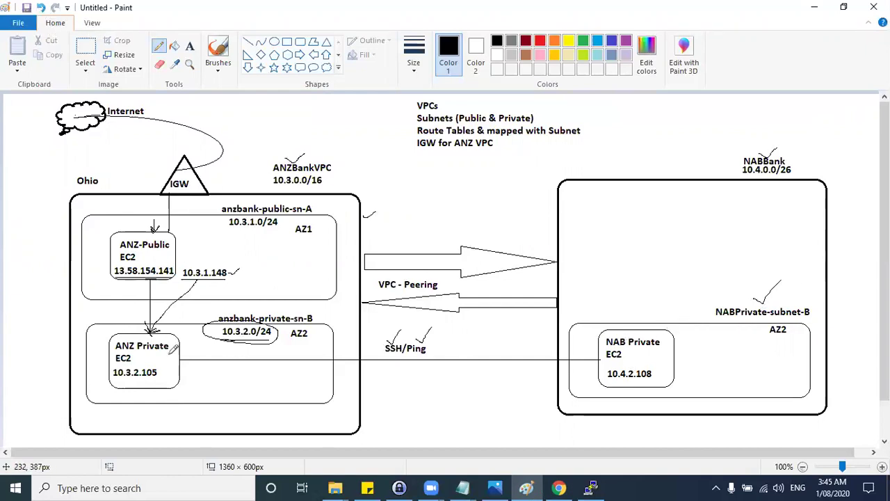
key(alt)
key(alt)
key(alt)
key(alt)
key(alt)
key(alt)
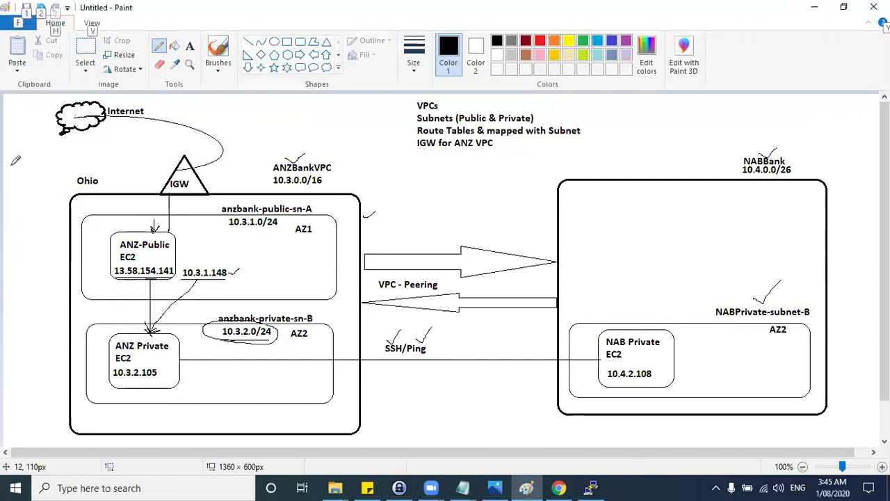
Step: View the VPC peering lab notes in Notepad, and minimize the notes and Paint to return to the VPC console
key(alt+Tab)
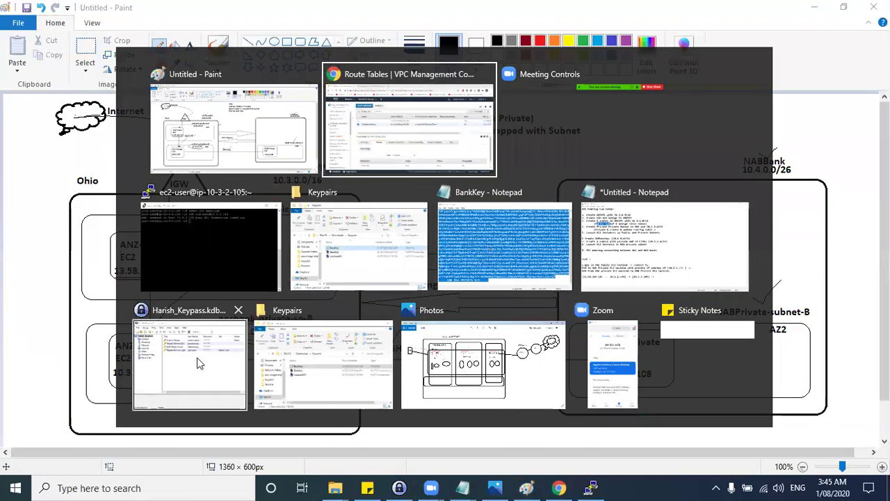
click(624, 212)
click(812, 6)
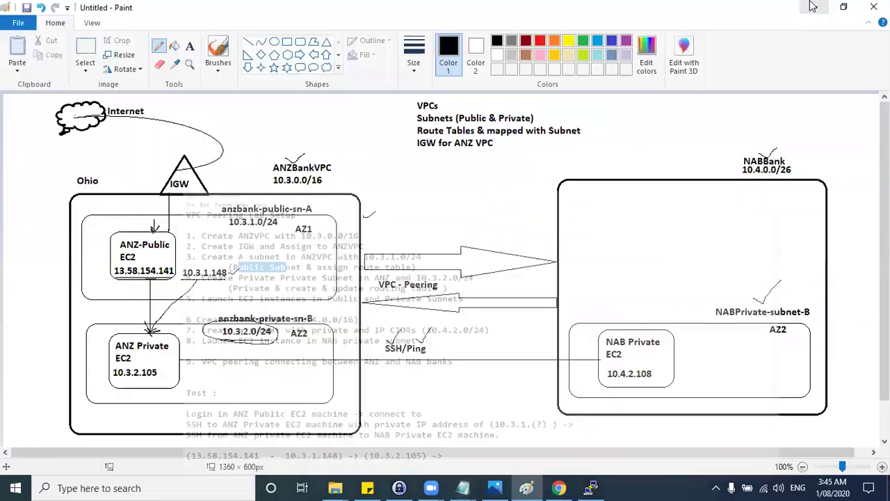
click(813, 8)
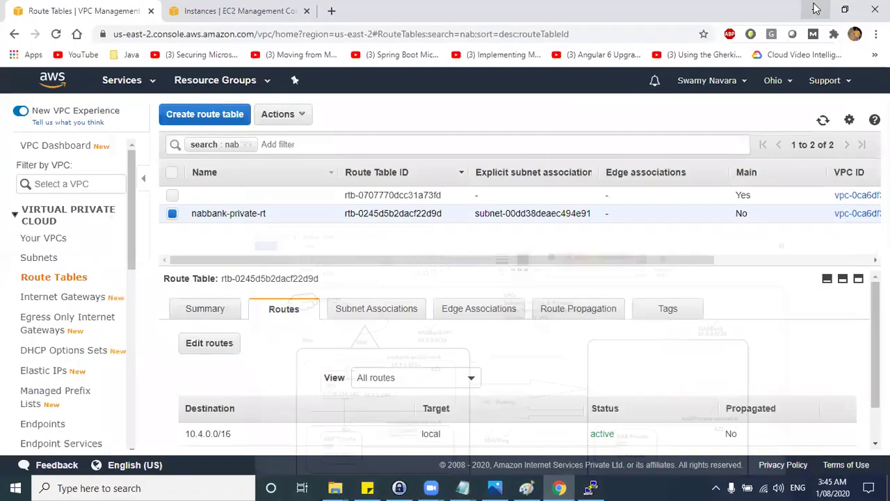
Step: Clear the route table filter, open the routes of anzbank-private-rt for editing, and highlight the 10.4.2.0/24 destination
click(248, 144)
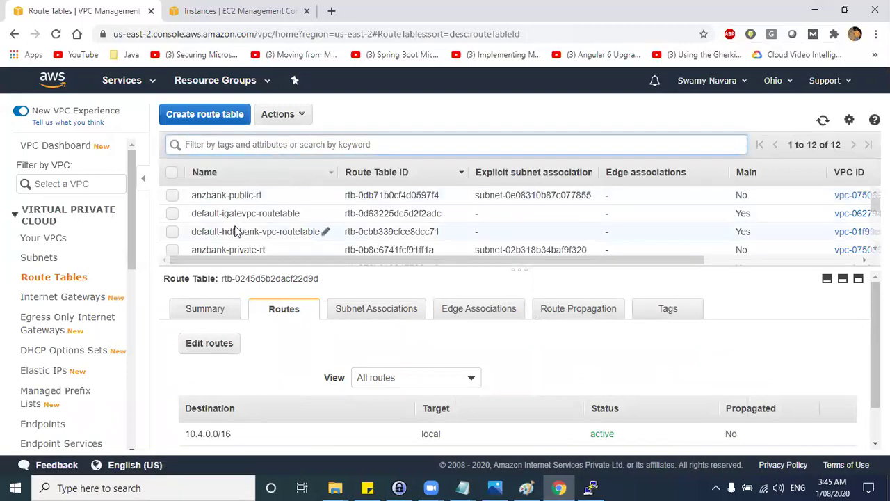
click(240, 249)
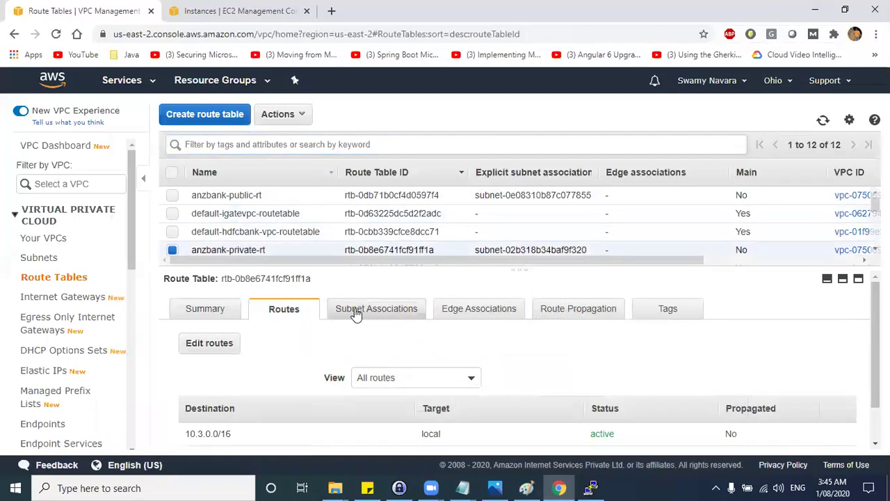
click(202, 343)
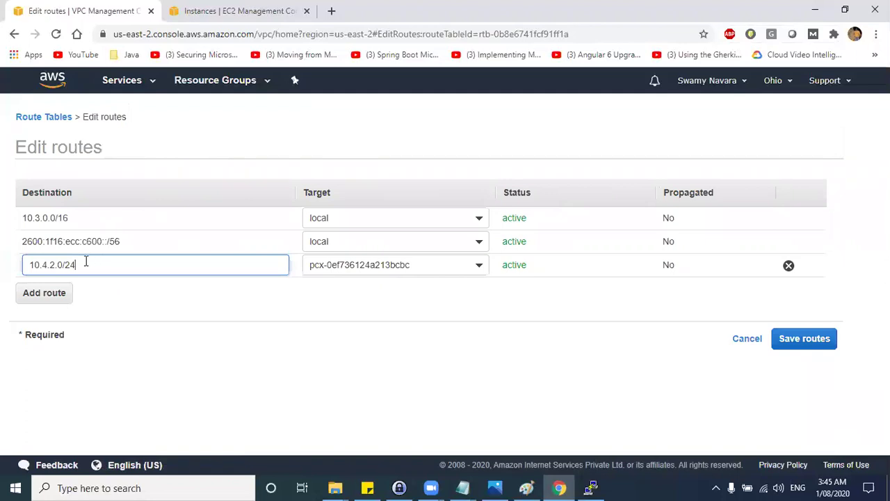
drag(85, 262, 25, 265)
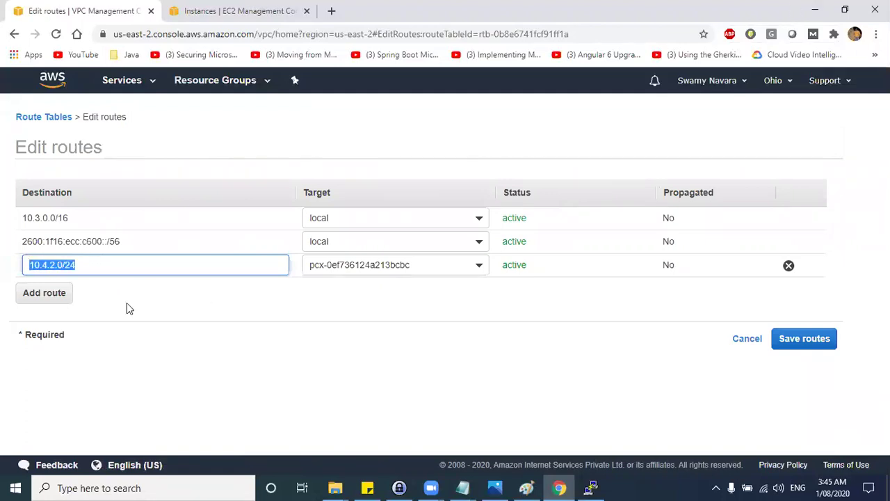
Step: Switch to the Paint diagram and draw a freehand line from the ANZ private subnet to the NAB Private EC2 box
click(814, 9)
click(526, 487)
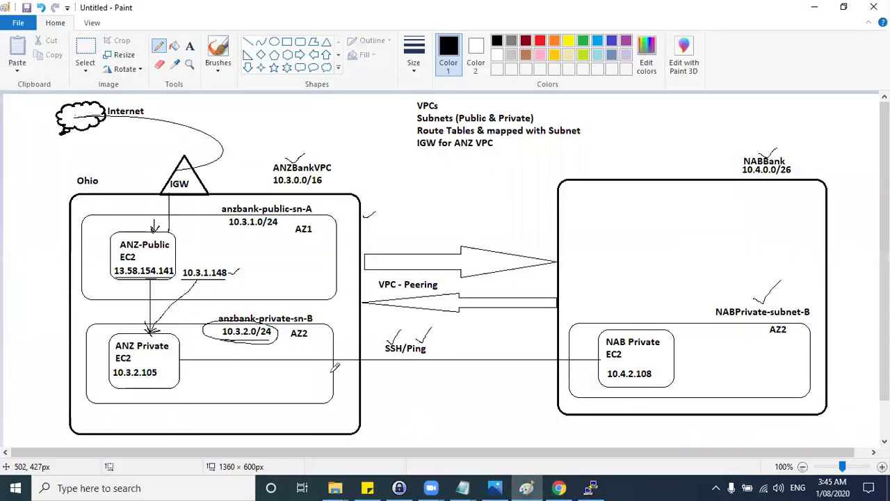
mouse_move(334, 373)
mouse_down()
mouse_move(599, 375)
mouse_move(568, 370)
mouse_move(565, 380)
mouse_up()
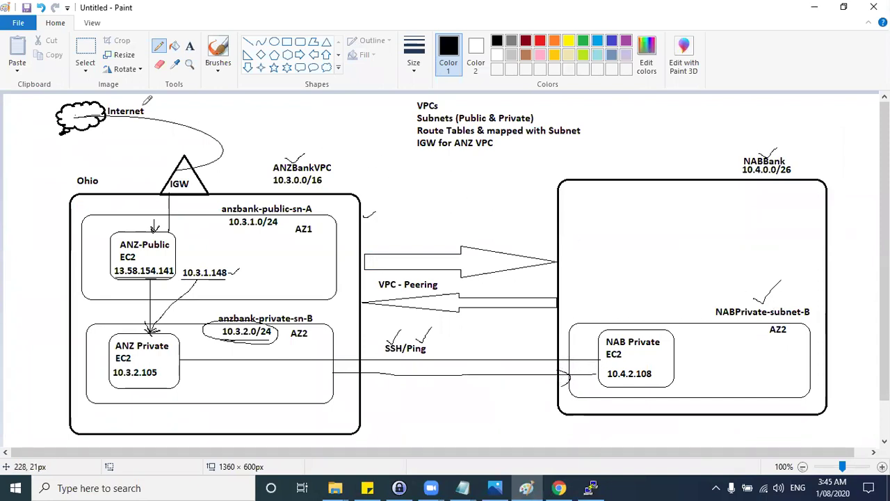
Step: Add the text label 10.4.2.0/24 above NABPrivate-subnet-B and shift it clear of the check mark
click(194, 52)
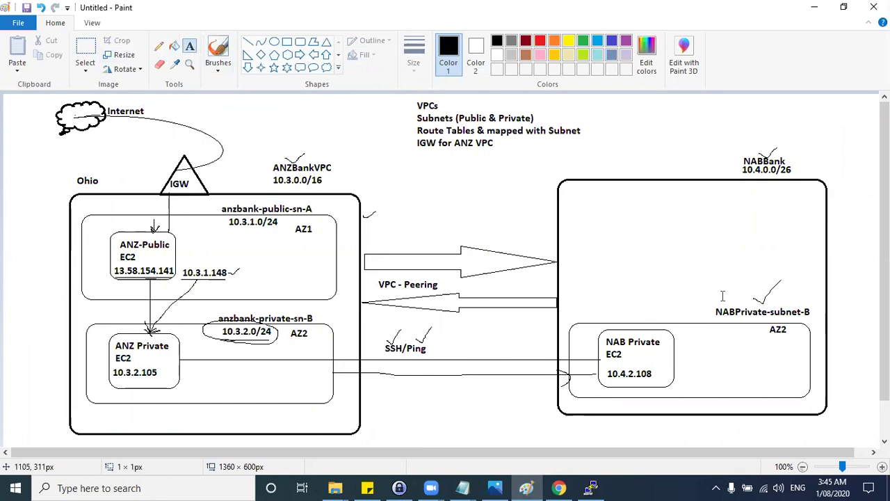
drag(721, 287, 830, 303)
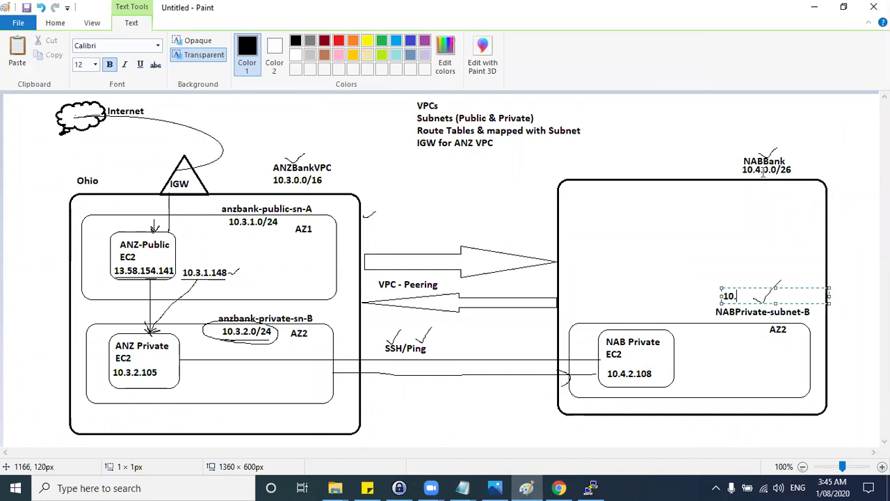
text(10.4.2.0/24)
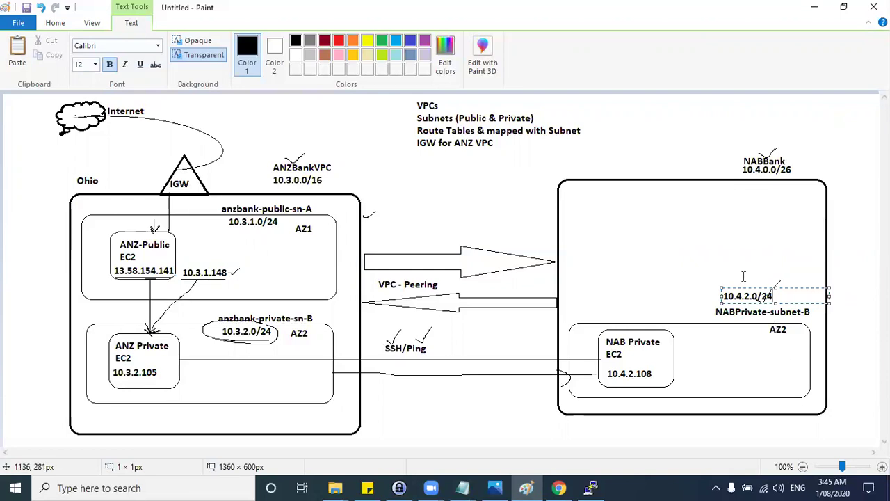
drag(729, 287, 710, 288)
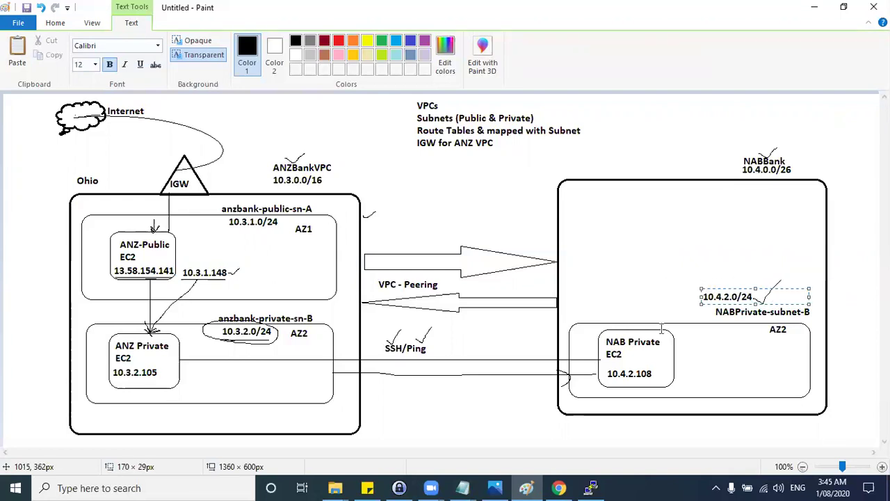
click(710, 296)
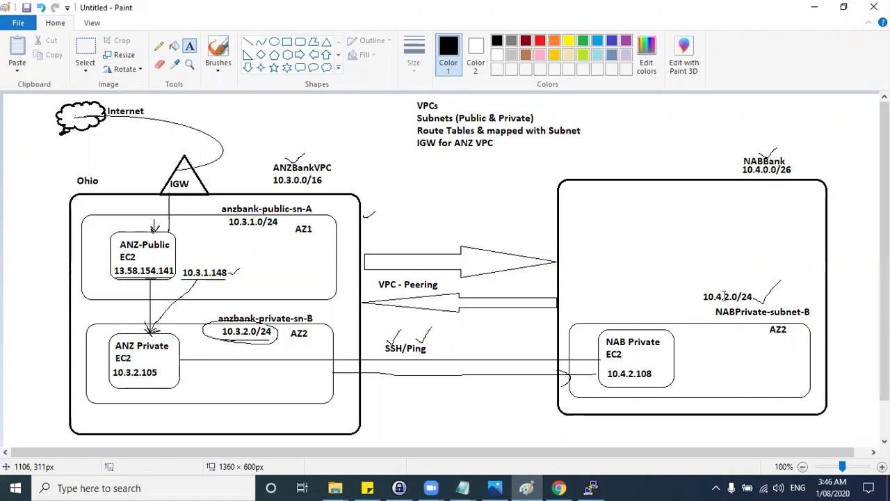
Step: Return to the VPC console, select anz-nab-peering (pcx-0ef736124a213bcbc) as the target of the 10.4.2.0/24 route, and save the routes
key(alt+Tab)
key(alt+Tab)
key(alt+Tab)
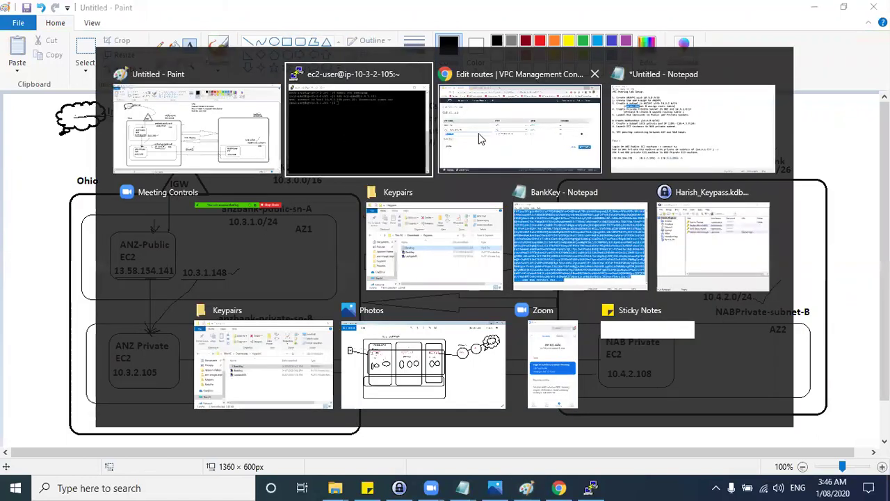
drag(118, 265, 42, 266)
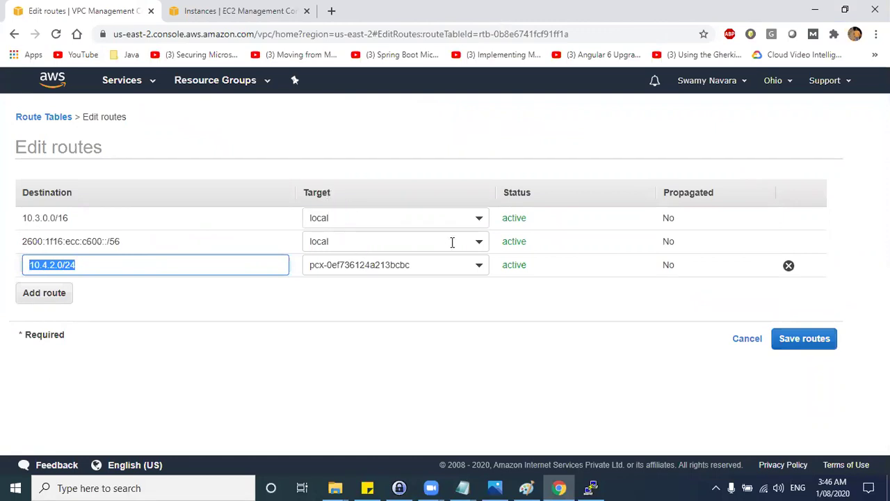
click(479, 265)
key(alt+Tab)
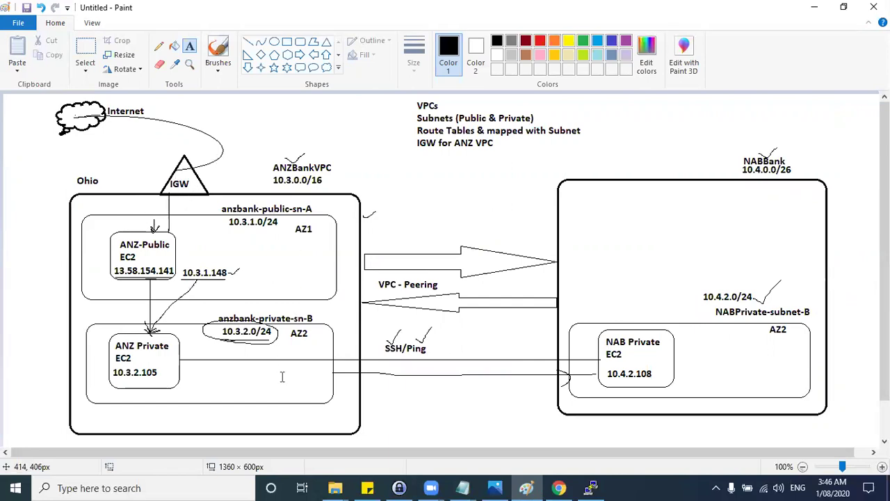
key(alt+Tab)
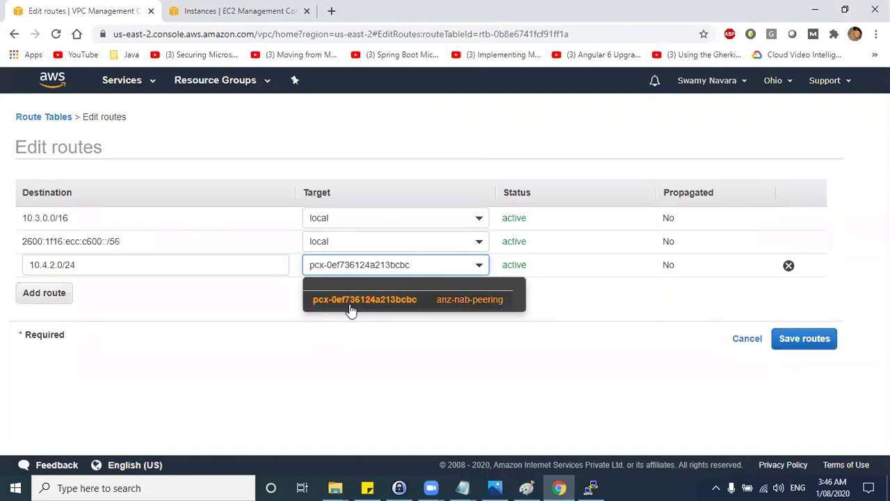
click(473, 300)
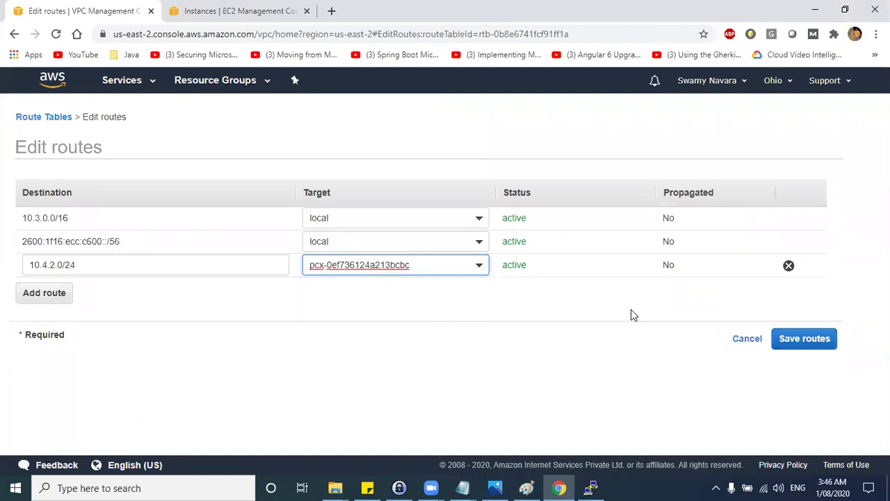
click(834, 344)
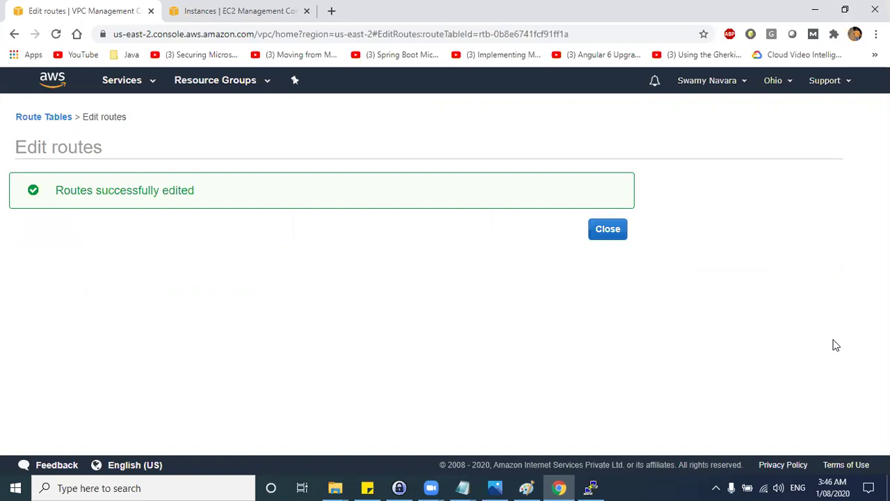
Step: Glance at the Paint diagram, and copy the private IP of nabbank-private-ec2 from the EC2 instances page
key(alt+Tab)
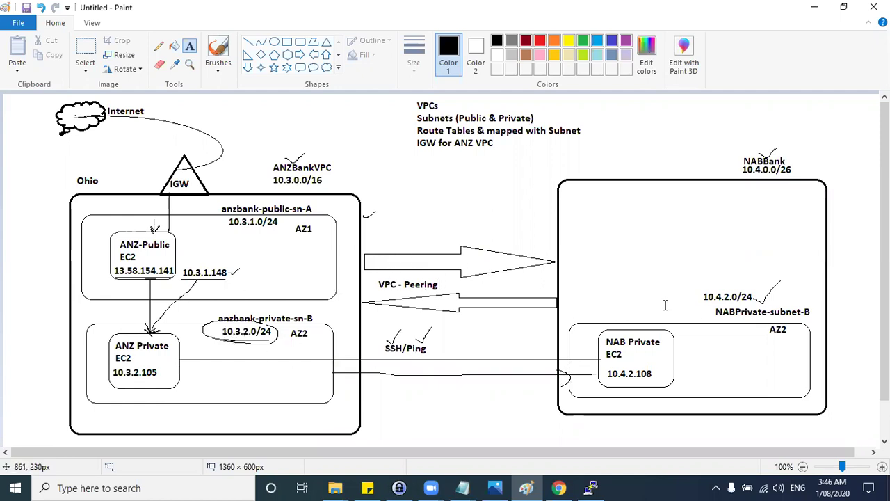
key(alt+Tab)
key(alt+Tab)
key(alt+Tab)
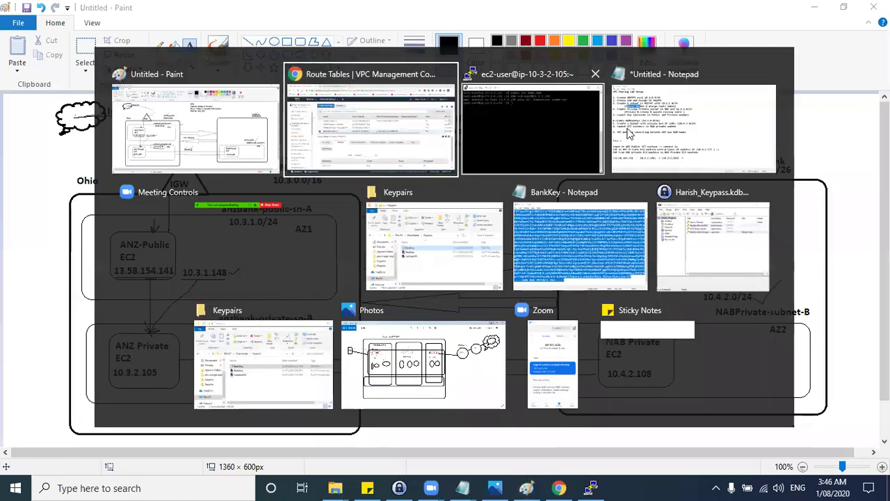
key(alt+Tab)
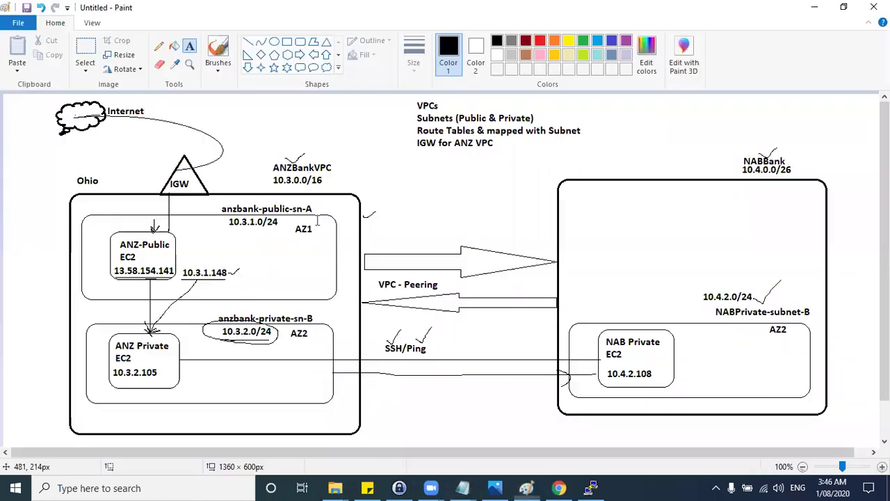
key(alt+Tab)
key(alt+Tab)
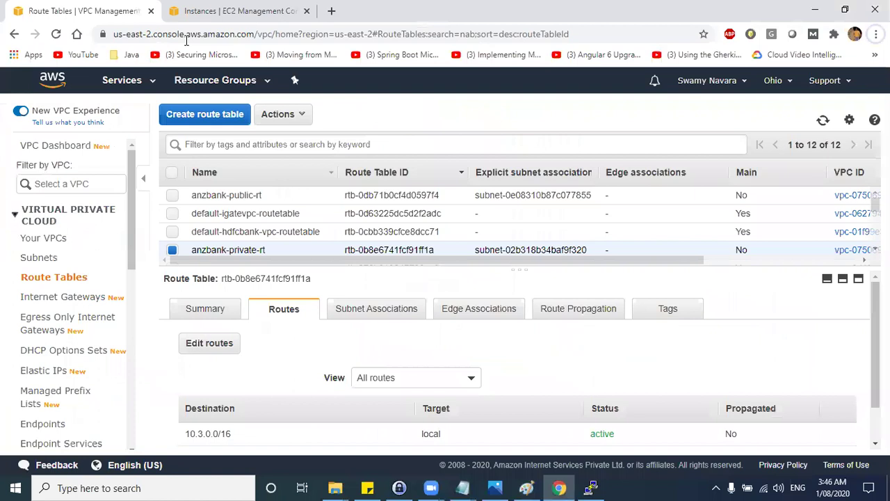
click(238, 21)
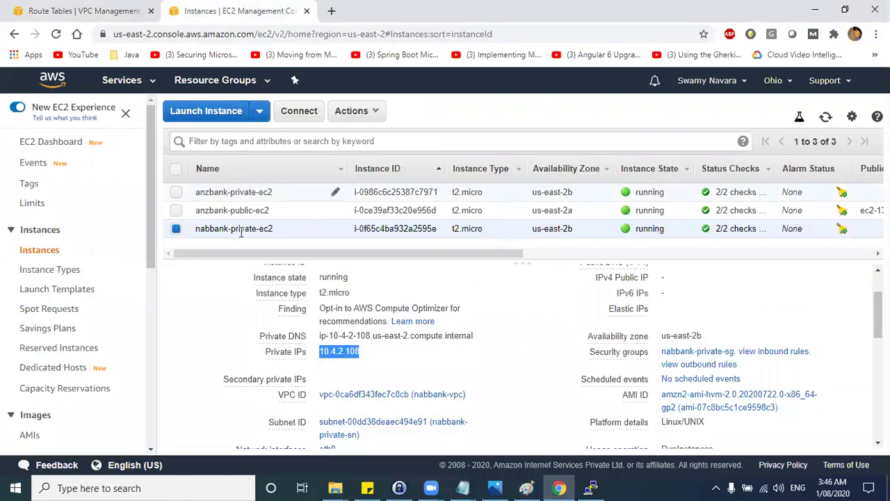
click(332, 352)
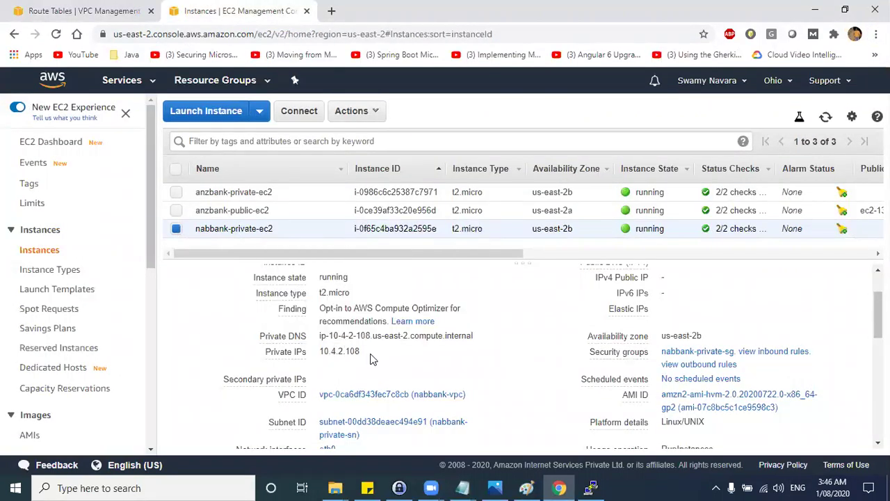
double_click(356, 350)
key(ctrl+c)
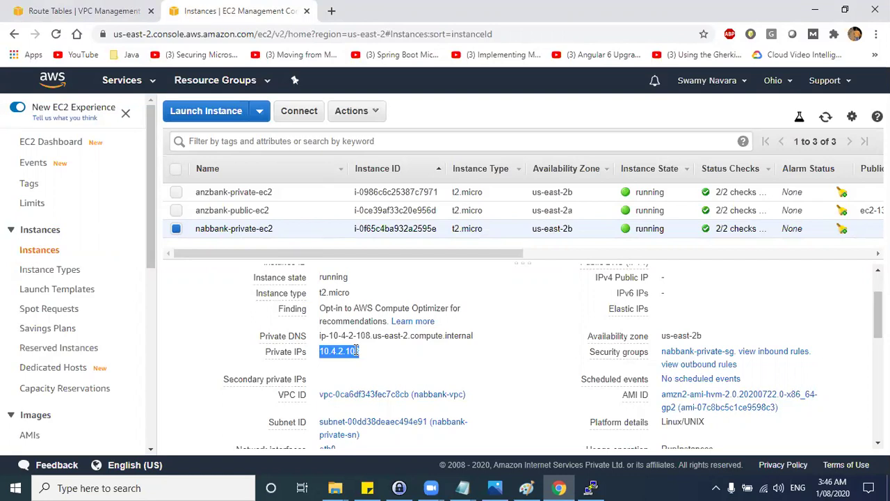
Step: Switch to the Notepad lab notes and append the copied address in parentheses, (10.4.2.108), to the test connection line
key(alt+Tab)
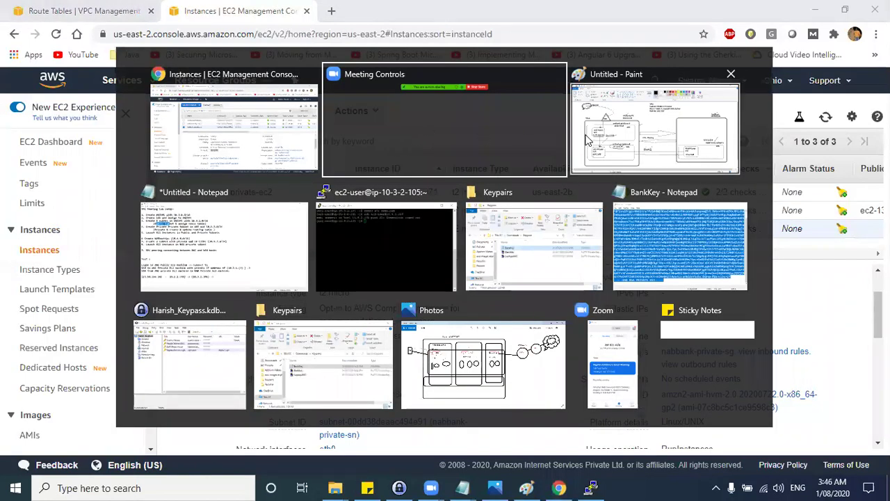
click(255, 254)
click(401, 395)
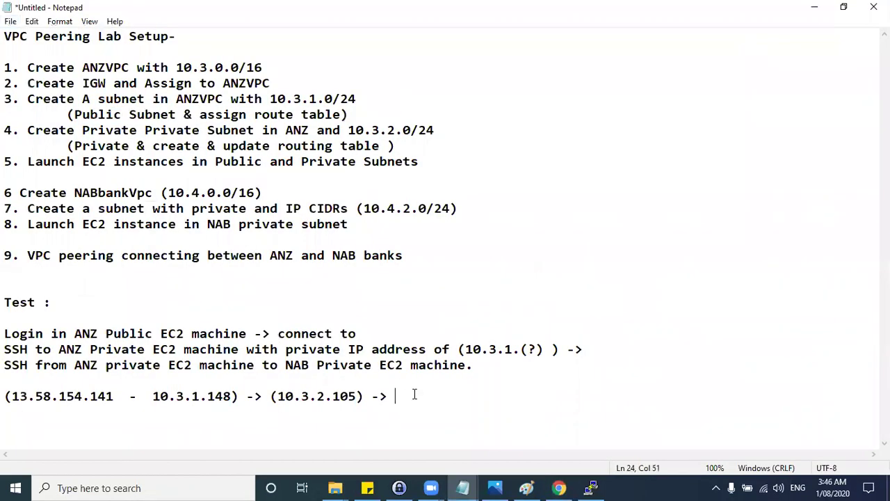
key(ctrl+v)
click(396, 397)
text(()
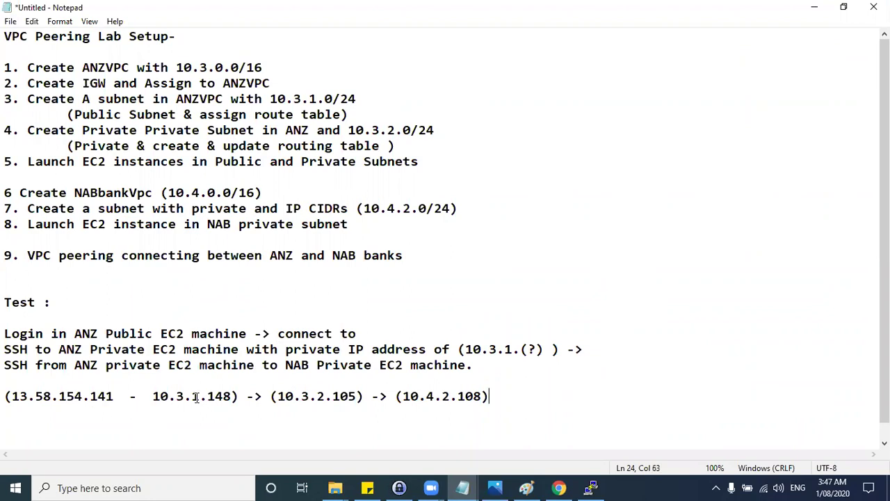
Step: Label the addresses in the test line: ANZ Public after 10.3.1.148, ANZ Private before 10.3.2.105, and NAB private before 10.4.2.108
click(237, 396)
text(ANZ Publ)
key(BackSpace)
text(lic ))
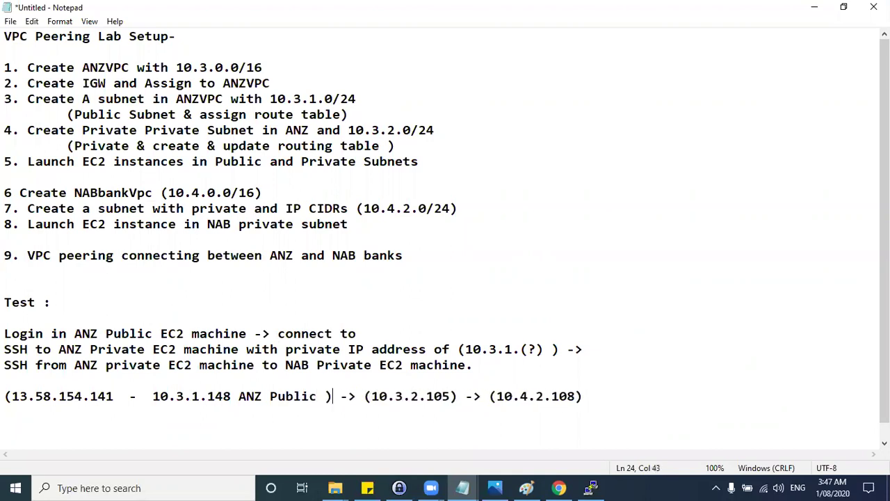
click(374, 396)
text(ANZ Priva)
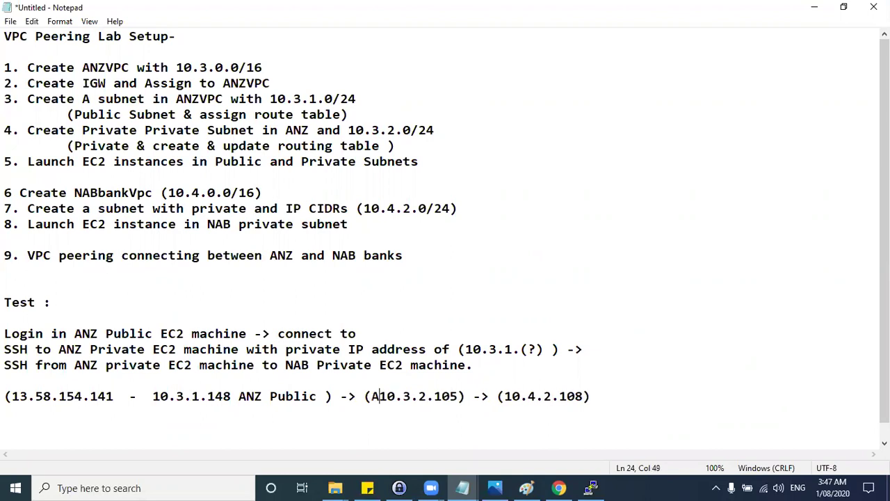
text(te)
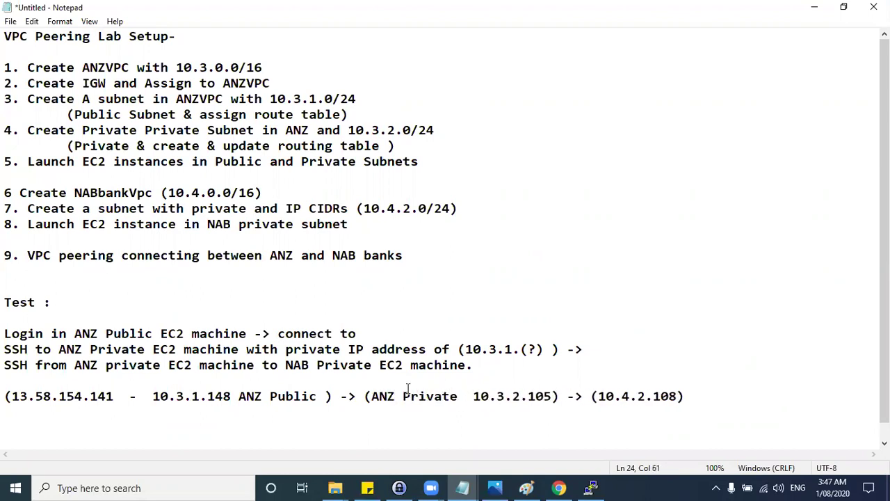
click(600, 395)
text(NAB )
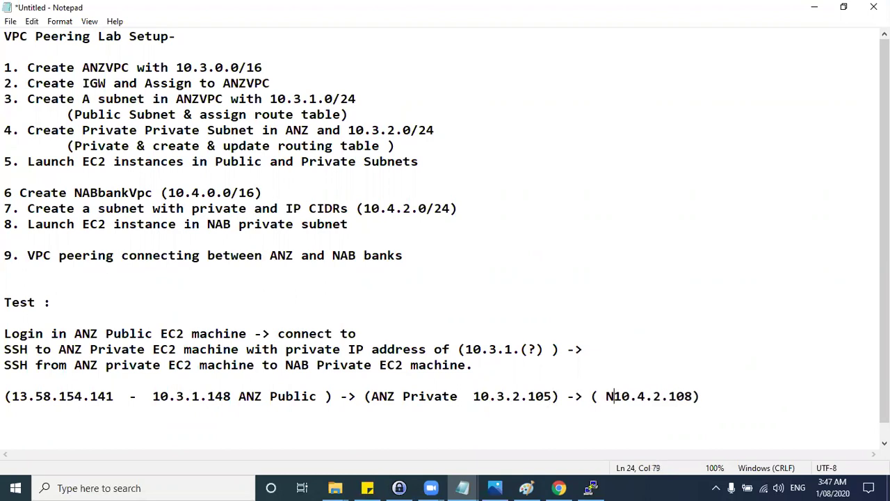
text(private)
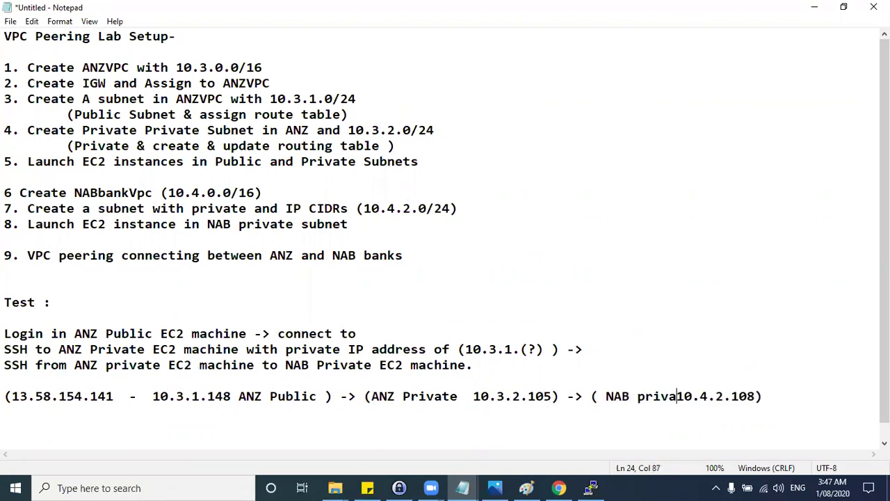
Step: Highlight each hop of the test line in turn, from ANZ Public through ANZ Private to NAB private
click(55, 402)
drag(13, 395, 230, 397)
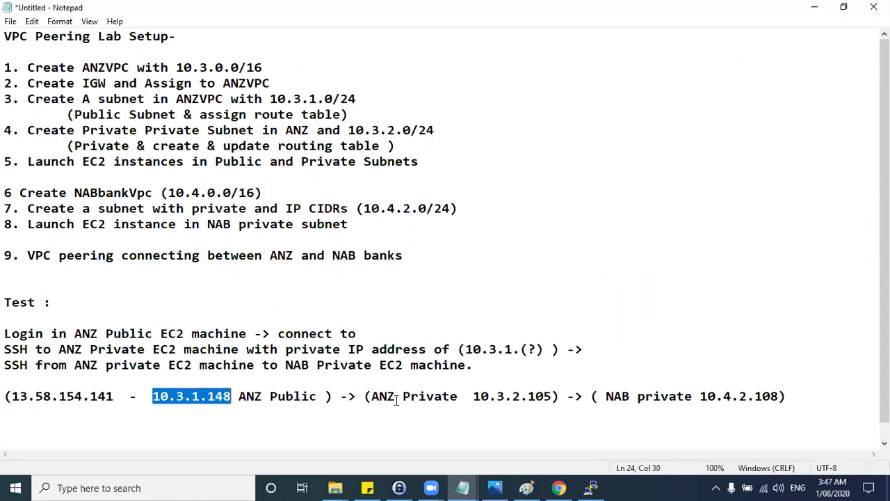
drag(365, 396, 547, 395)
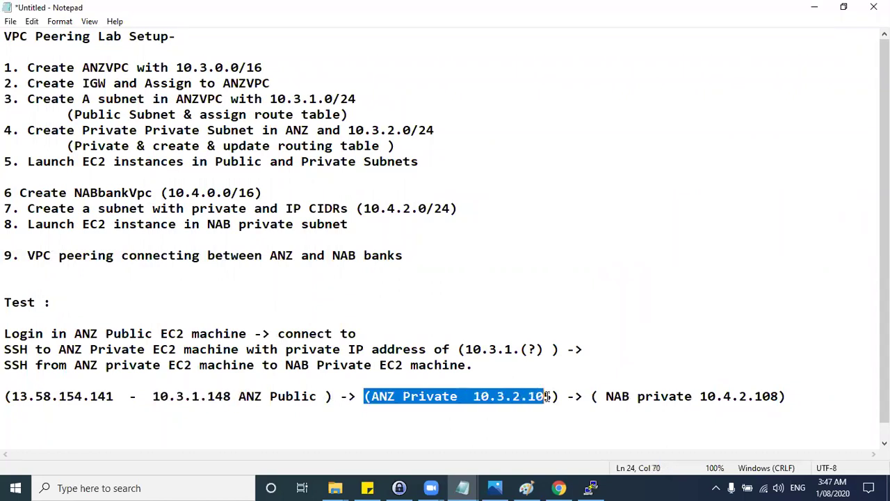
click(539, 396)
drag(475, 396, 771, 396)
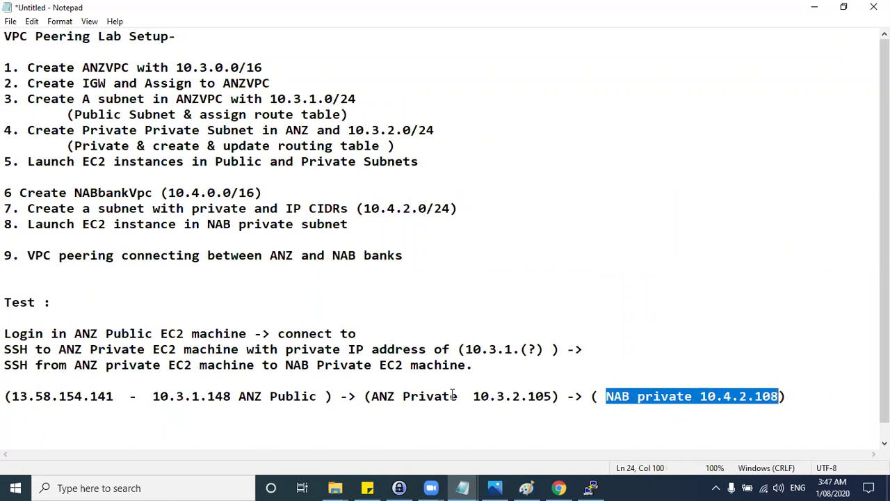
drag(453, 396, 505, 396)
drag(613, 396, 695, 396)
mouse_move(567, 396)
mouse_down()
mouse_move(590, 396)
mouse_move(577, 394)
mouse_up()
Step: Check the Paint diagram, switch to the ec2-user@ip-10-3-2-105 terminal, and clear its screen
key(alt+Tab)
key(alt+Tab)
key(alt+Tab)
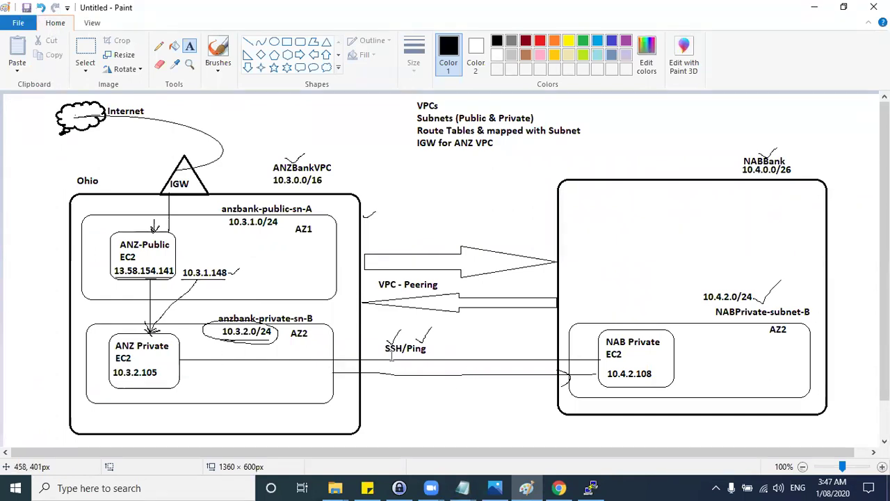
key(alt+Tab)
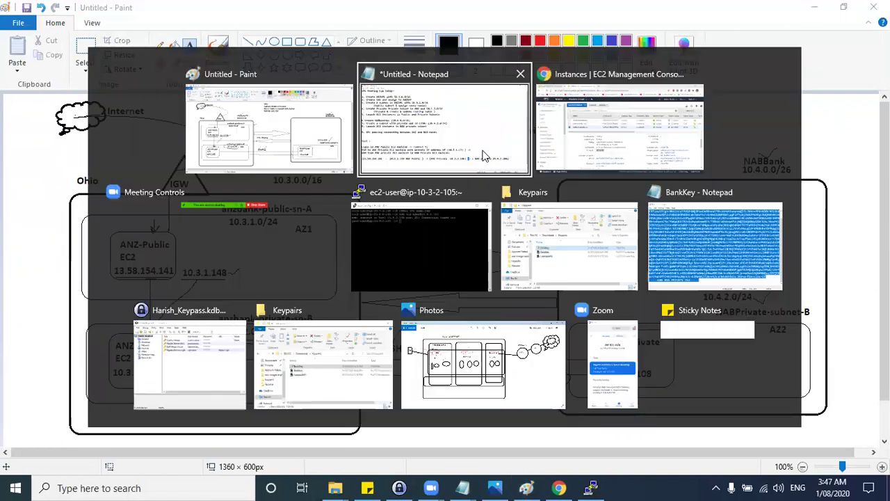
click(434, 219)
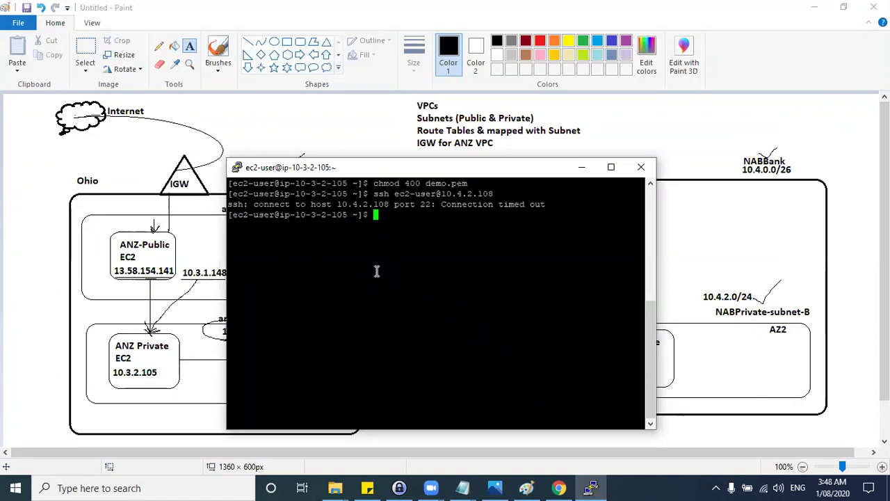
text(clear)
key(Return)
Step: Write the beginning of the SSH command at the 10-3-2-105 prompt: ssh -i "demo.pem" ec2-user@
text(ssh -i demo.pem)
key(BackSpace)
key(BackSpace)
key(BackSpace)
key(BackSpace)
key(BackSpace)
key(BackSpace)
key(BackSpace)
key(BackSpace)
key(BackSpace)
key(BackSpace)
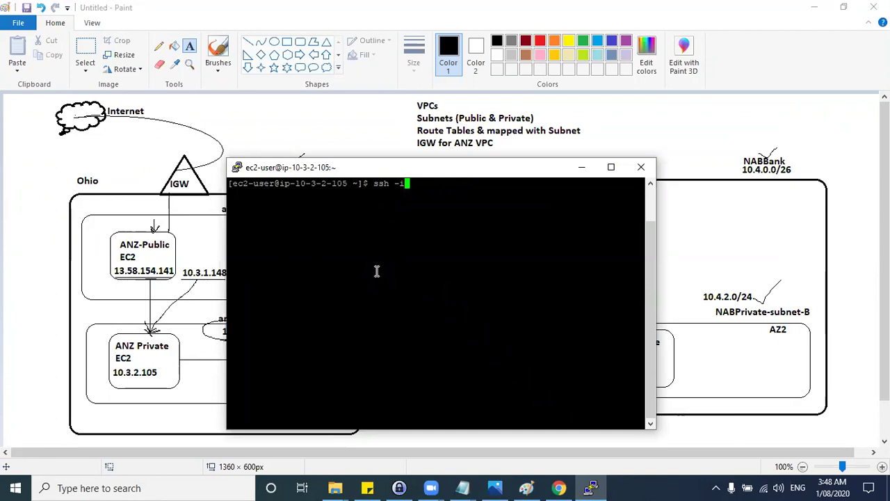
text("demo.pem" ec2-user@)
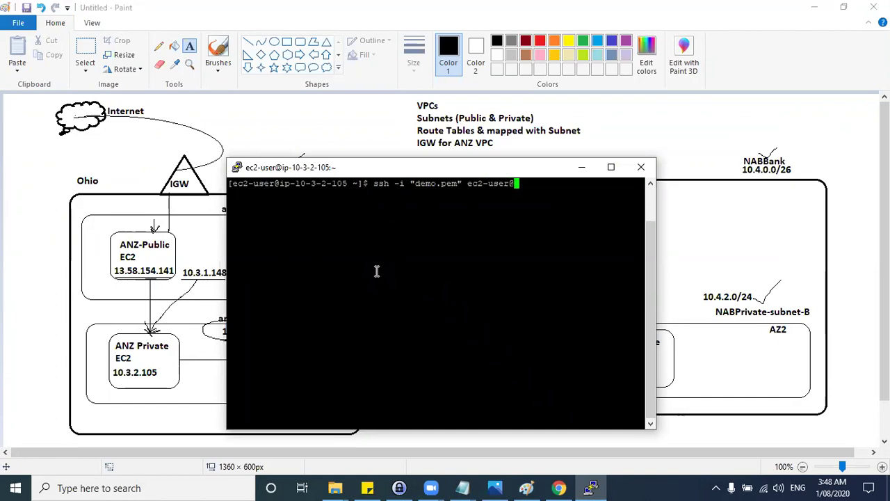
Step: Copy the private IP 10.4.2.108 of nabbank-private-ec2 from the EC2 console and append it to the SSH command in the terminal
key(alt+Tab)
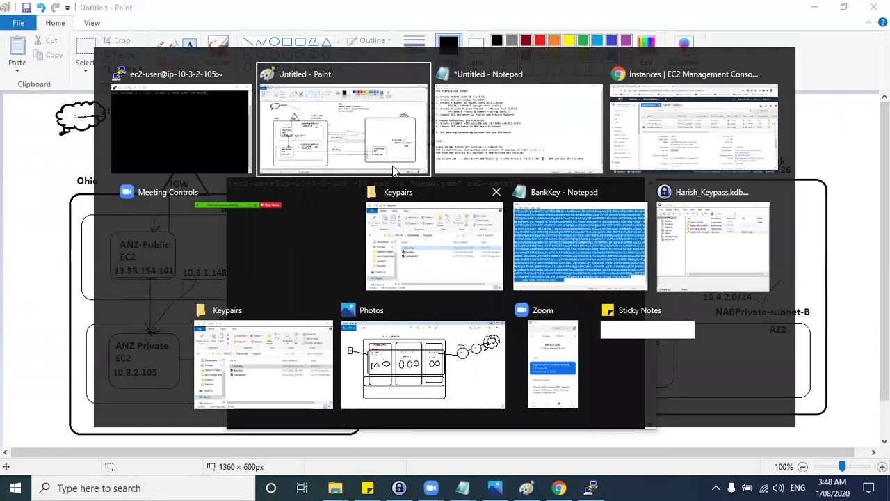
click(675, 133)
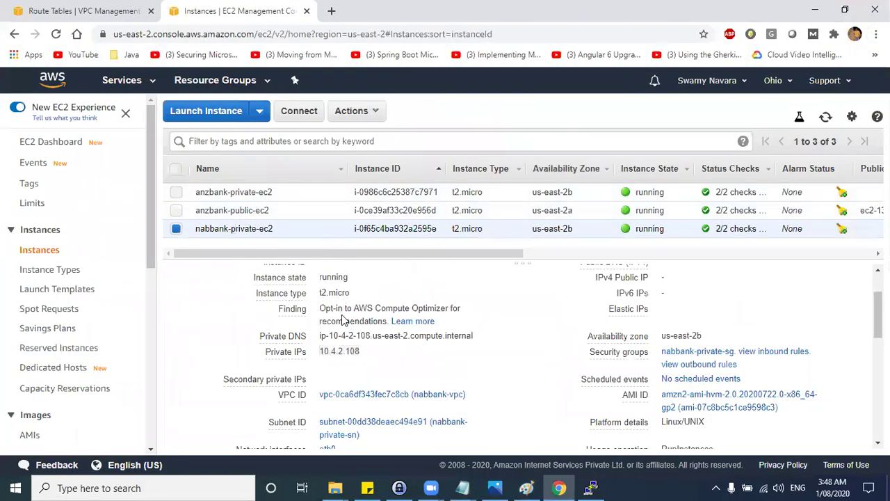
double_click(354, 351)
click(370, 351)
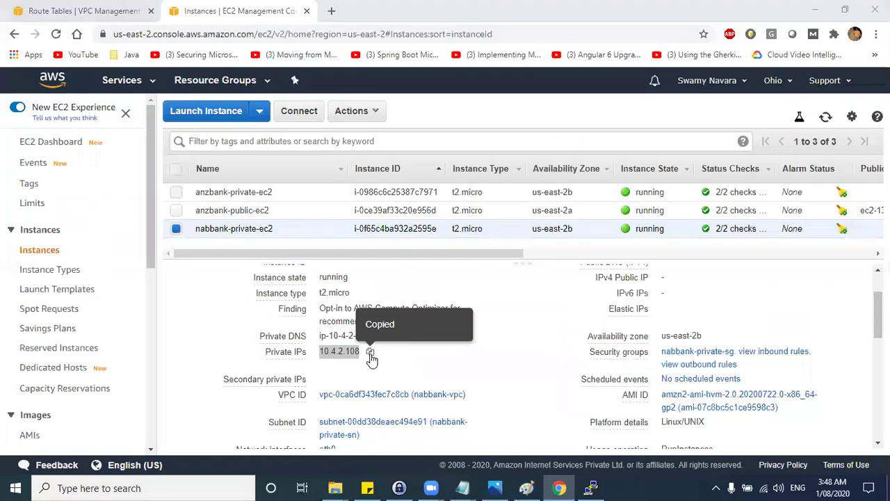
key(alt+Tab)
right_click(539, 209)
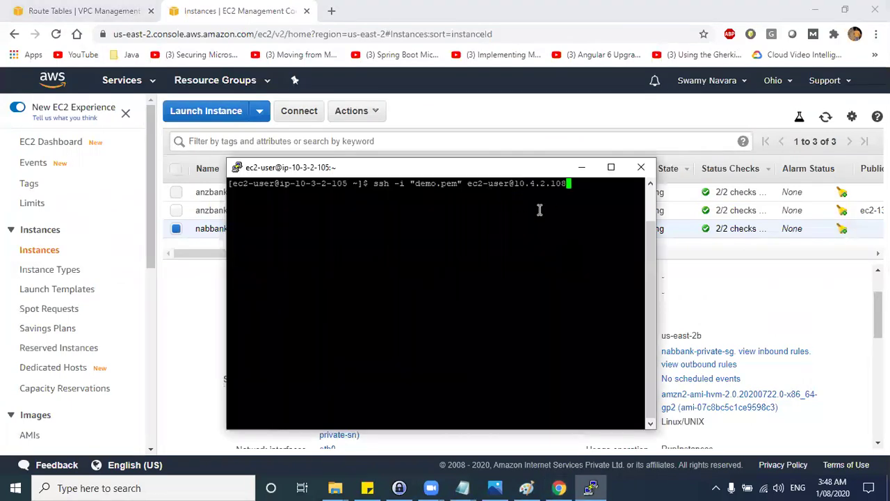
Step: Run the SSH command to 10.4.2.108 and accept the host's authenticity with yes
key(Return)
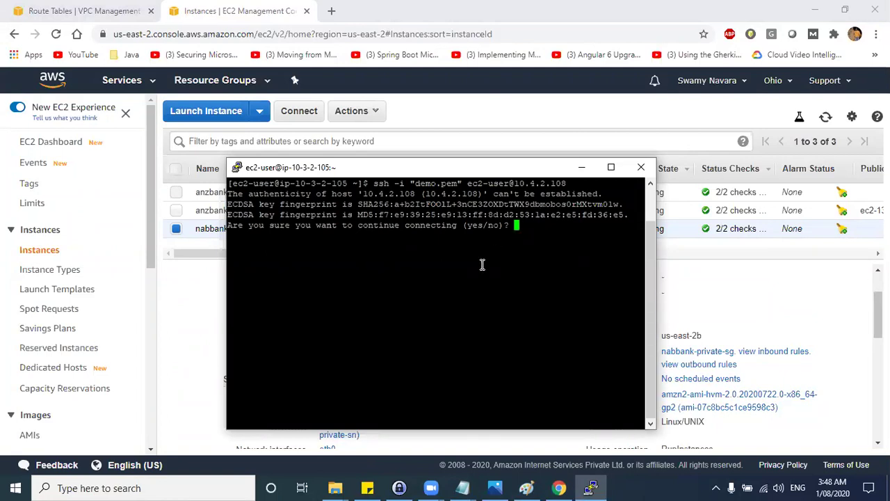
text(yes)
key(Return)
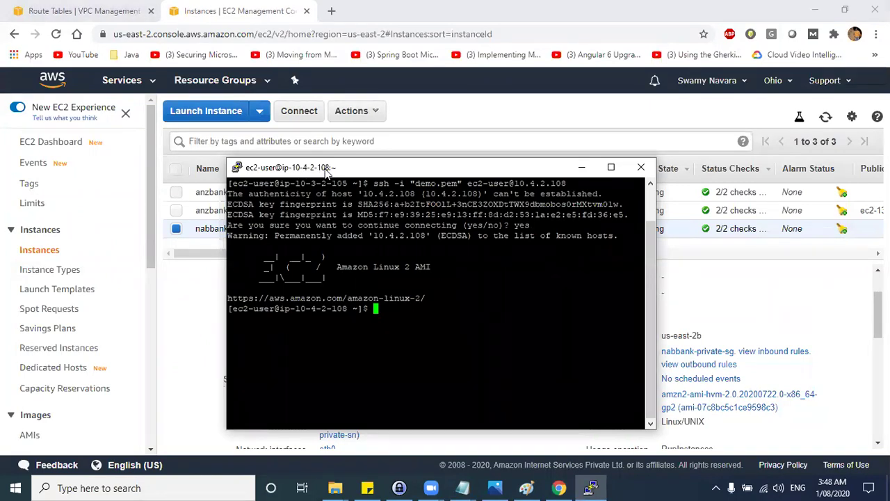
Step: Move the terminal window clear of the instance details and highlight nabbank-private-ec2's private IP to compare it with the prompt
drag(327, 173, 547, 194)
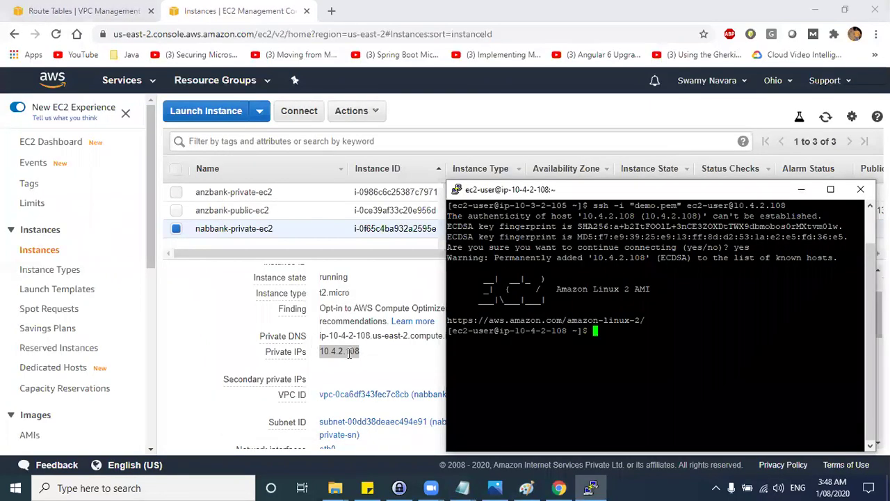
click(339, 353)
double_click(337, 353)
click(336, 353)
drag(337, 352, 322, 352)
Step: Switch to the Paint diagram and pencil a curved arrow from the NAB Private EC2 box back to ANZ Private EC2
key(alt+Tab)
key(alt+Tab)
key(alt+Tab)
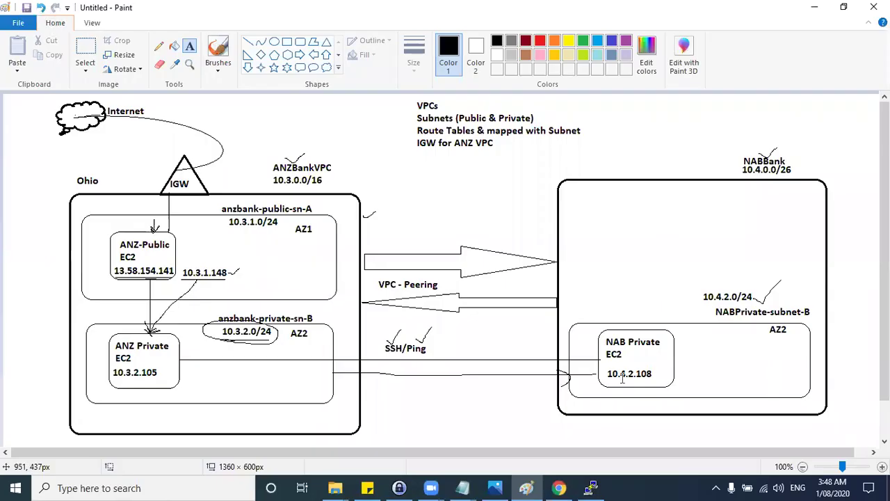
click(607, 370)
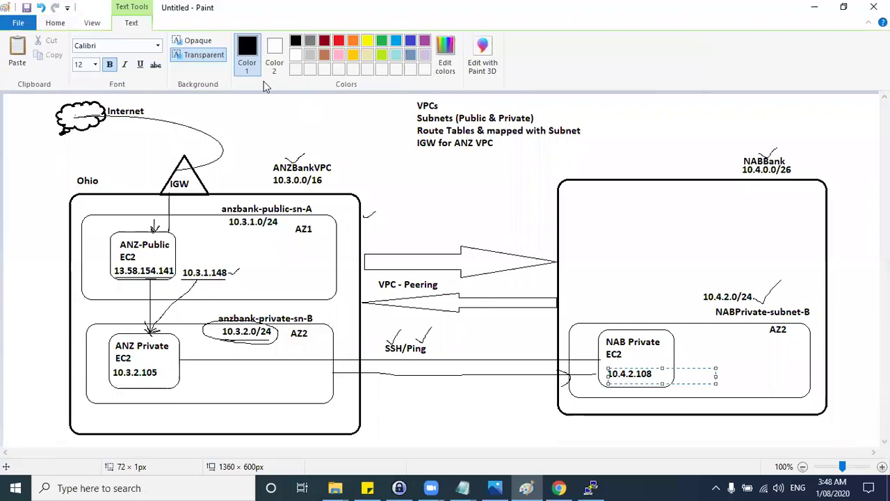
click(368, 159)
click(160, 47)
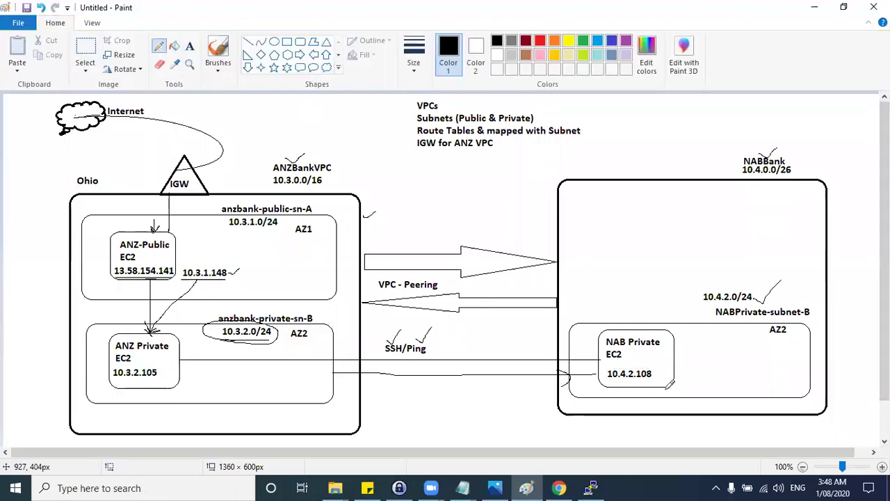
mouse_move(625, 382)
mouse_down()
mouse_move(551, 424)
mouse_move(290, 391)
mouse_move(203, 359)
mouse_move(181, 369)
mouse_move(184, 362)
mouse_move(196, 377)
mouse_up()
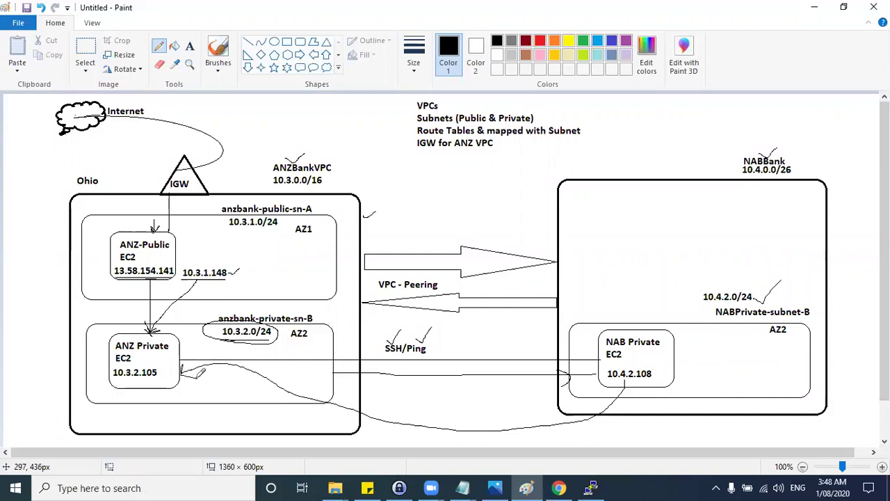
Step: Switch back to the ec2-user@ip-10-4-2-108 terminal and ping the ANZ private EC2 with ping 10.3.2.105
key(alt+Tab)
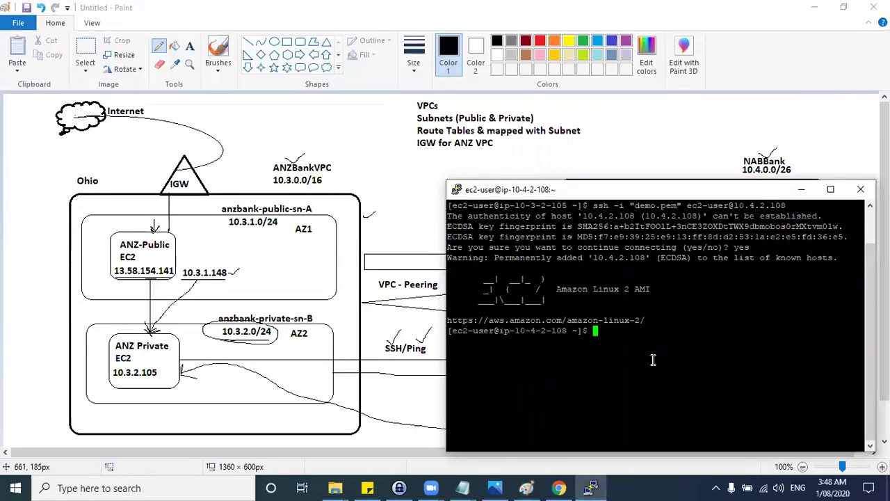
text(ping 10.3..1.105)
key(Left)
key(Left)
key(Left)
key(Left)
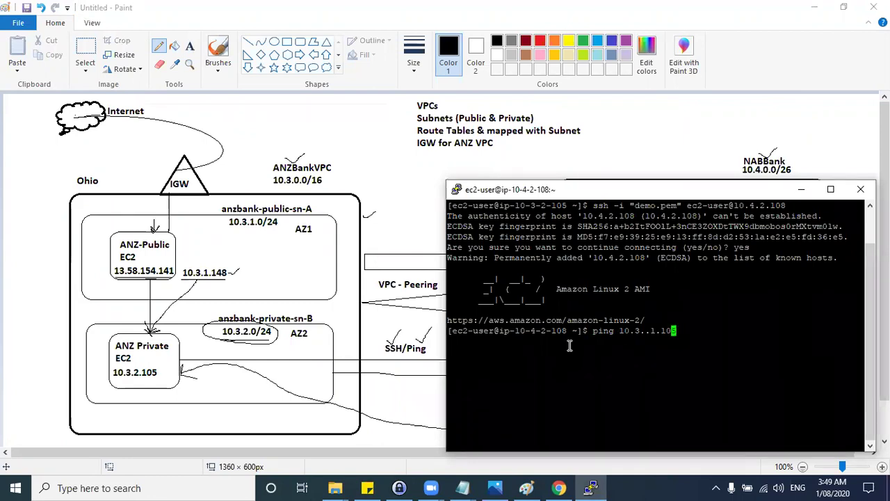
key(BackSpace)
key(BackSpace)
text(2)
key(Return)
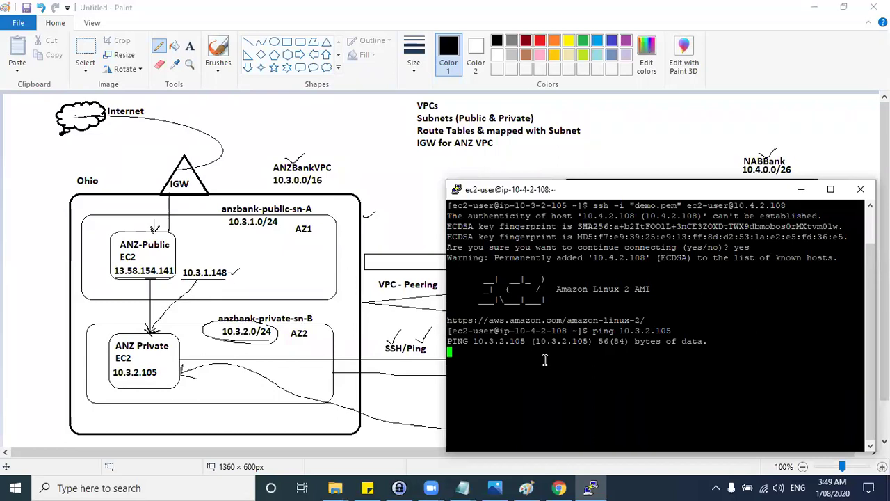
Step: Switch to the EC2 console and review the inbound rules of nabbank-private-sg, the security group of nabbank-private-ec2
key(alt+Tab)
click(479, 125)
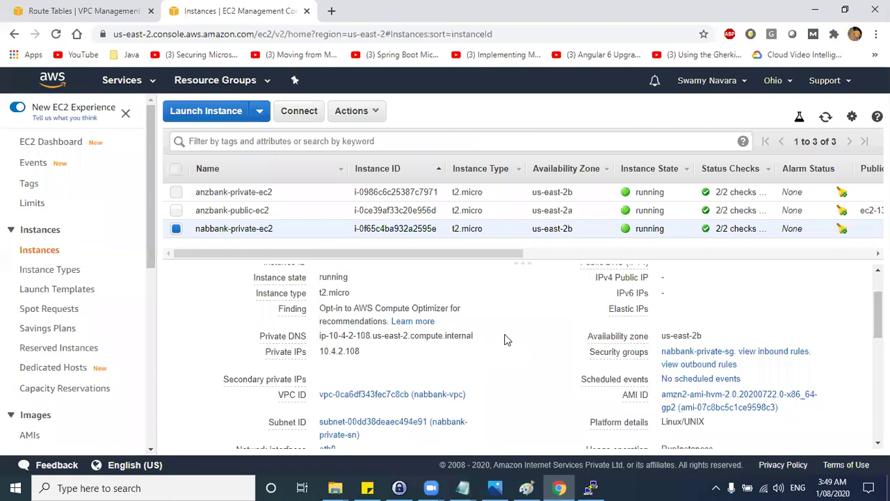
right_click(254, 227)
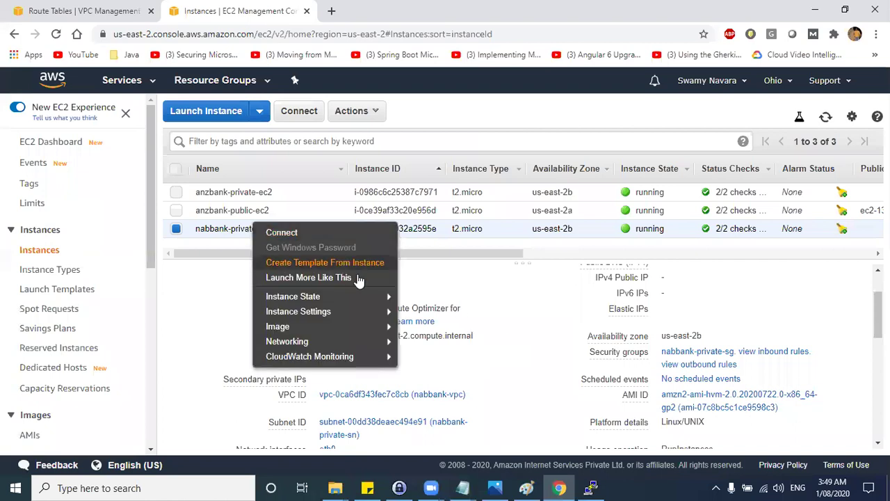
mouse_move(317, 342)
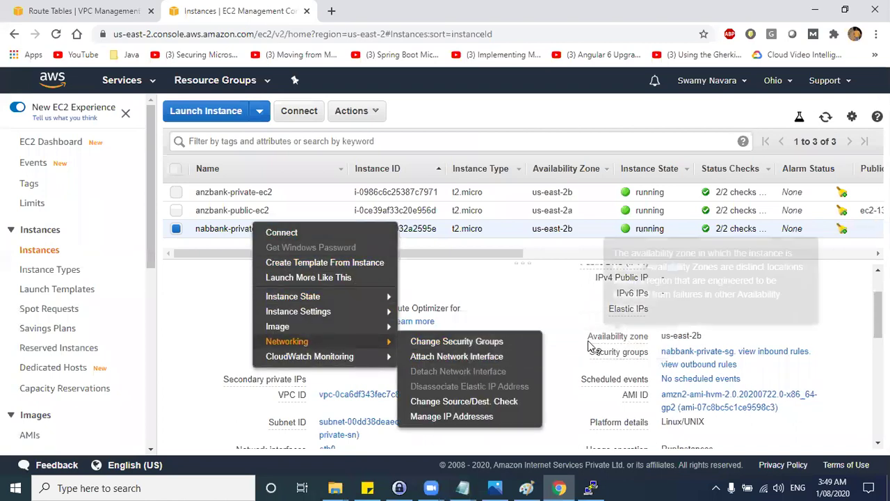
click(621, 410)
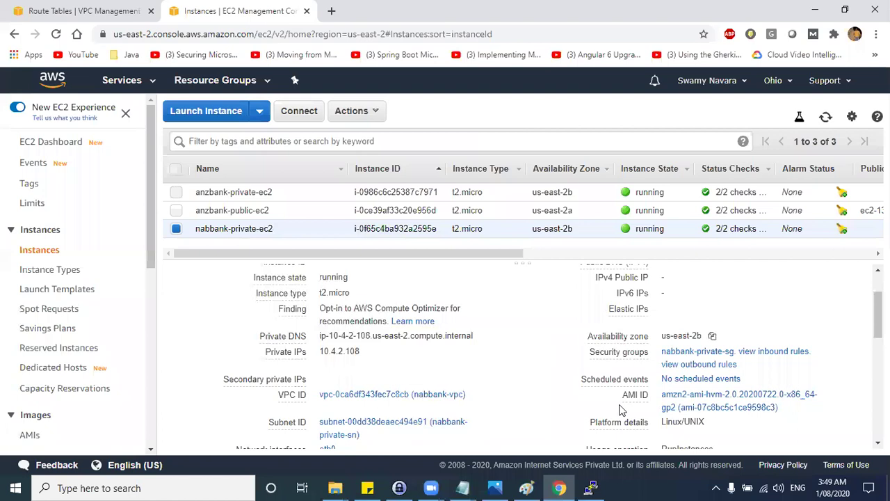
click(702, 352)
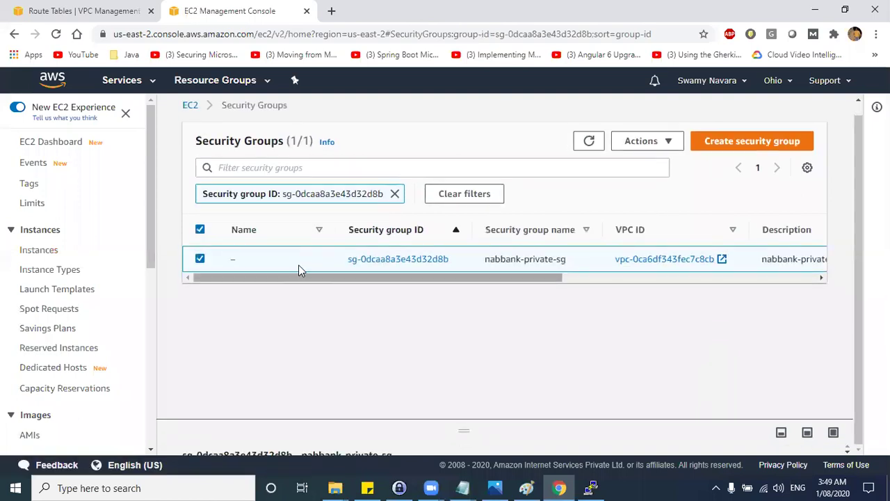
click(386, 266)
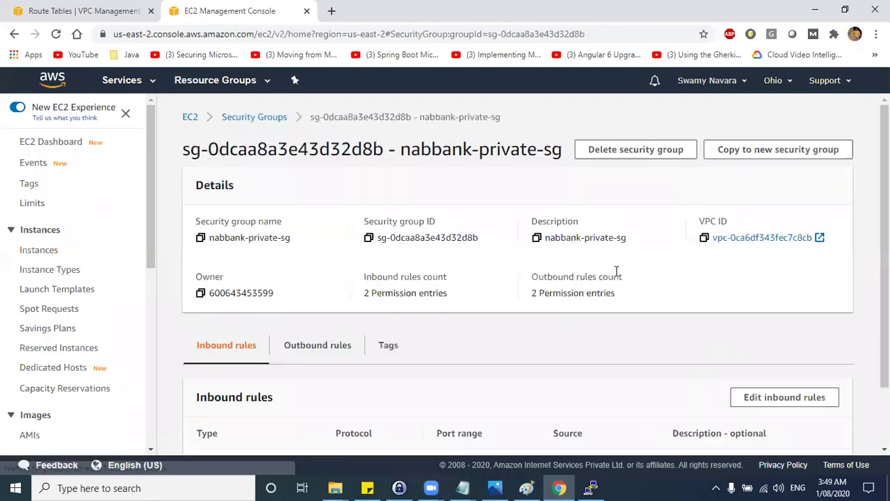
scroll(362, 305, down, 2)
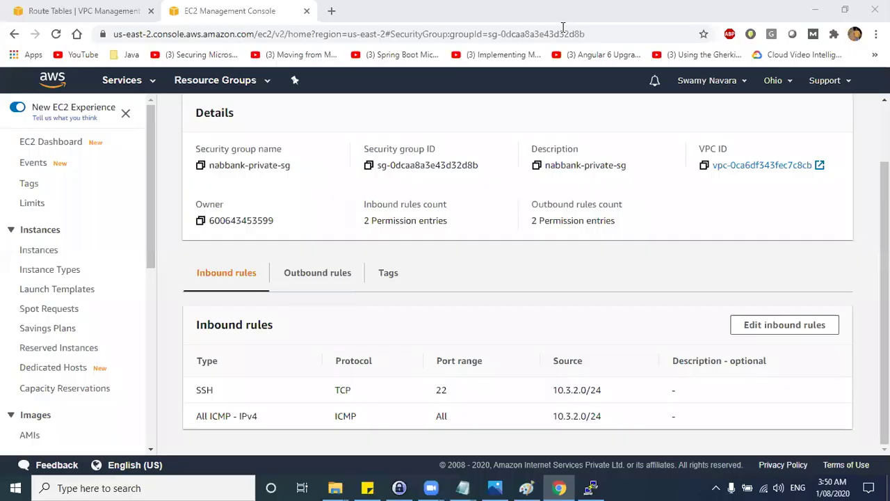
scroll(420, 272, up, 2)
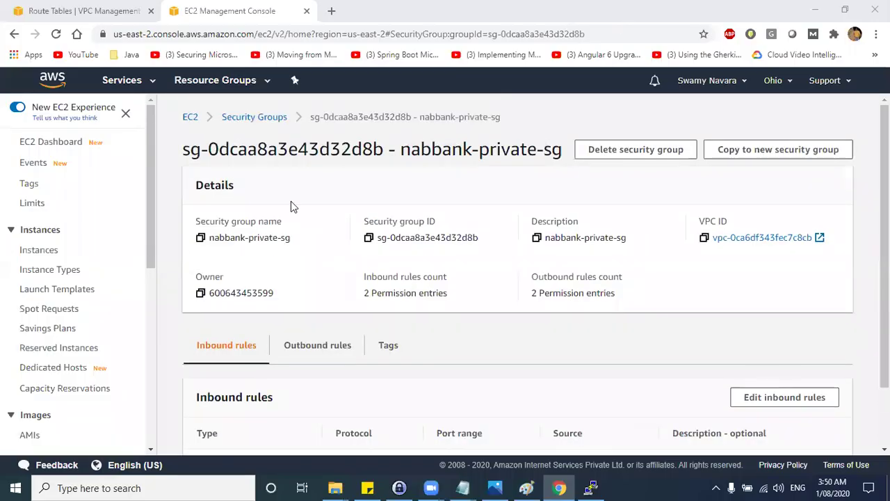
Step: Return to the instances list, open anzbank-private-sg from anzbank-private-ec2's details, and highlight the SSH type in its inbound rules
click(189, 117)
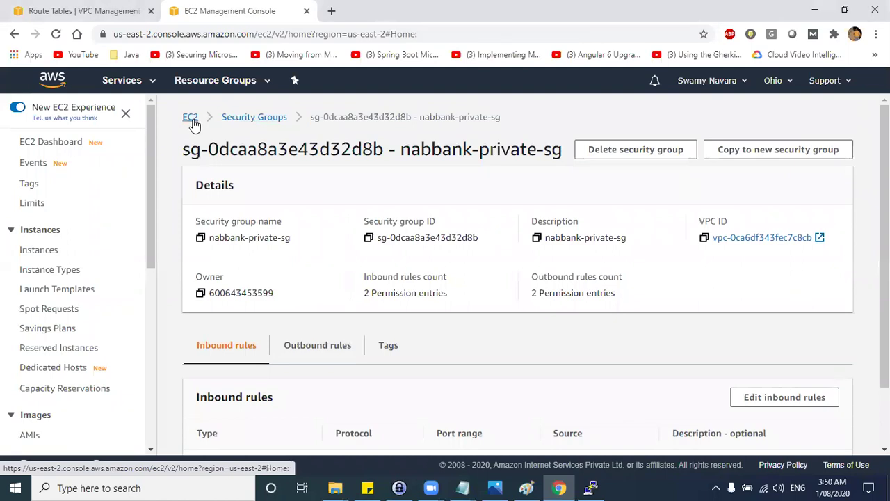
click(263, 216)
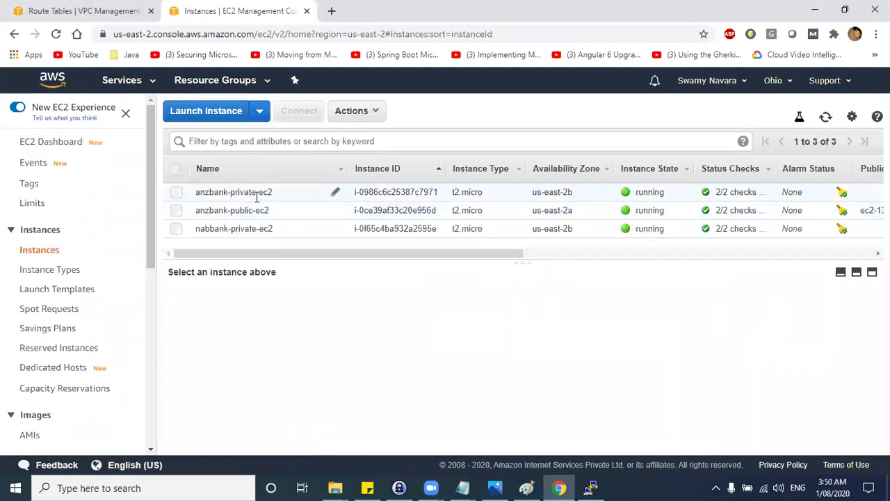
click(256, 197)
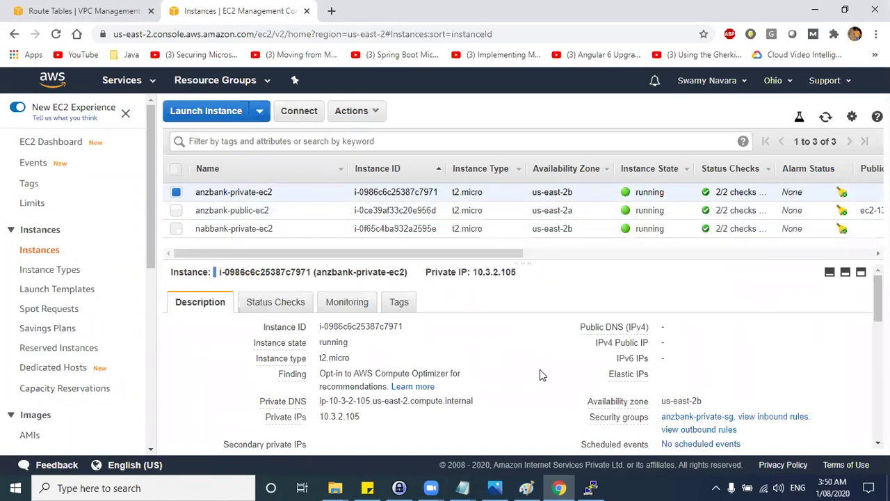
click(692, 417)
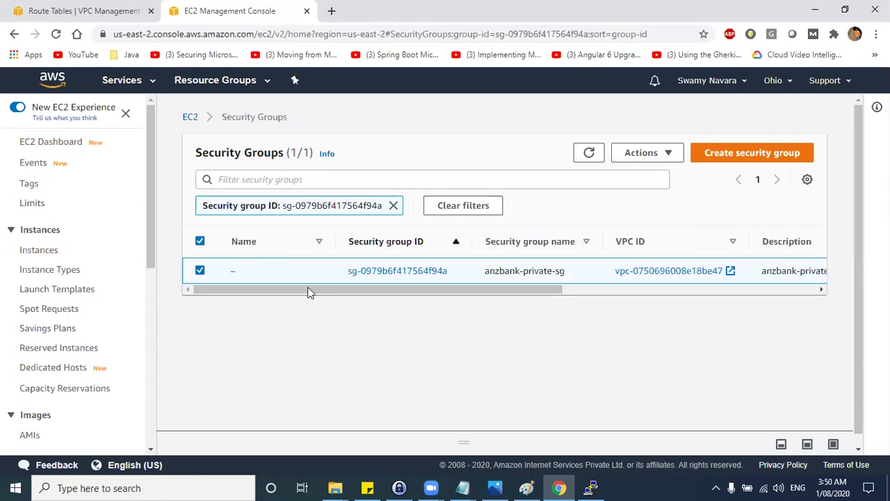
click(409, 272)
scroll(368, 306, down, 1)
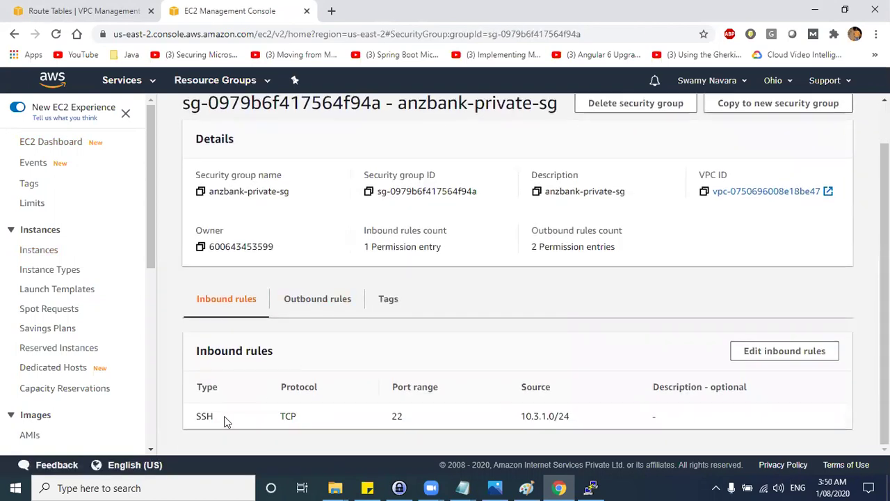
drag(198, 423, 214, 416)
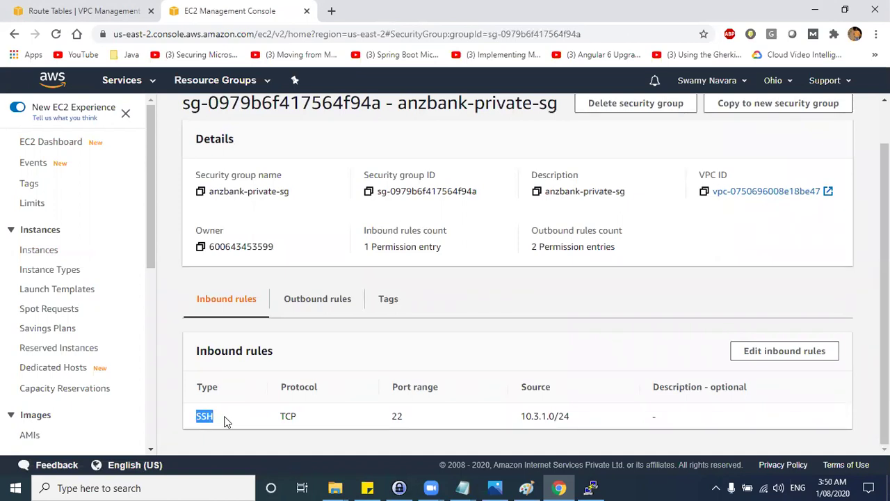
Step: Add an All ICMP - IPv4 inbound rule with source 10.4.2.0/24 to anzbank-private-sg and save the rules
click(759, 357)
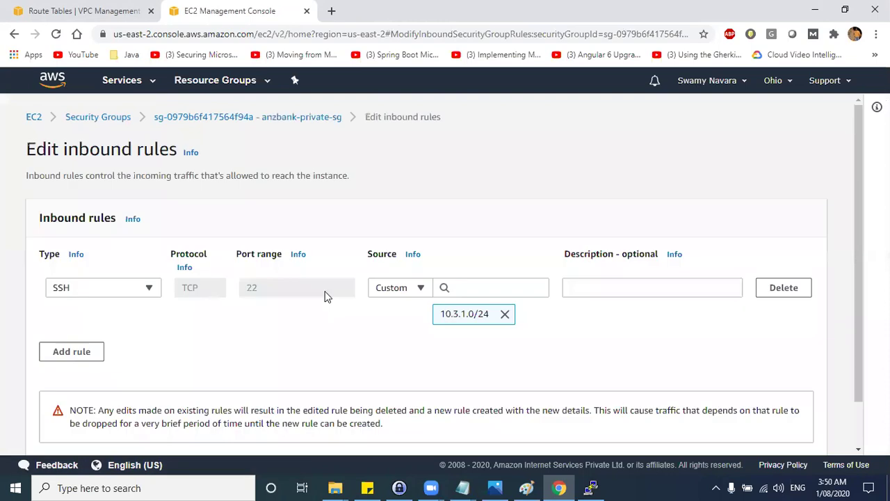
click(72, 351)
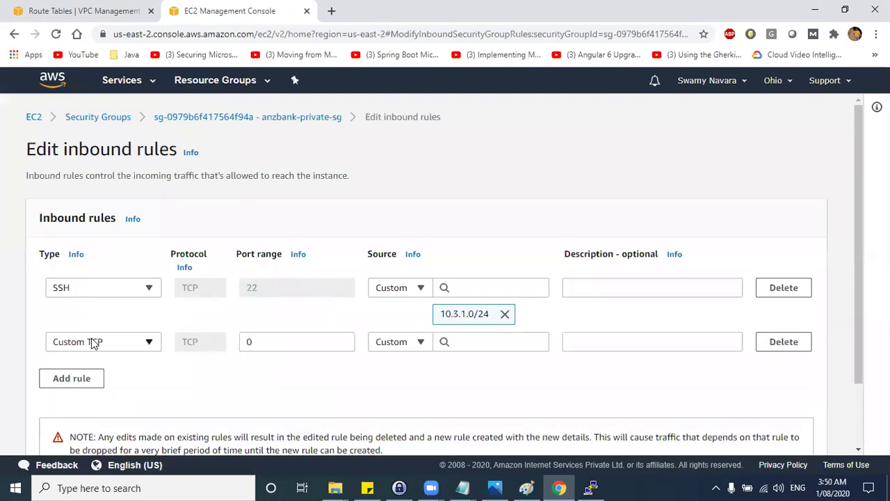
click(95, 342)
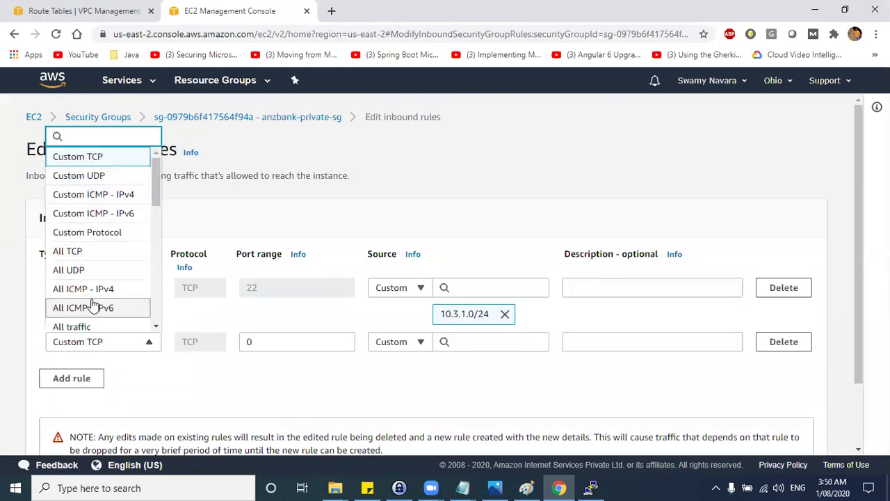
click(84, 289)
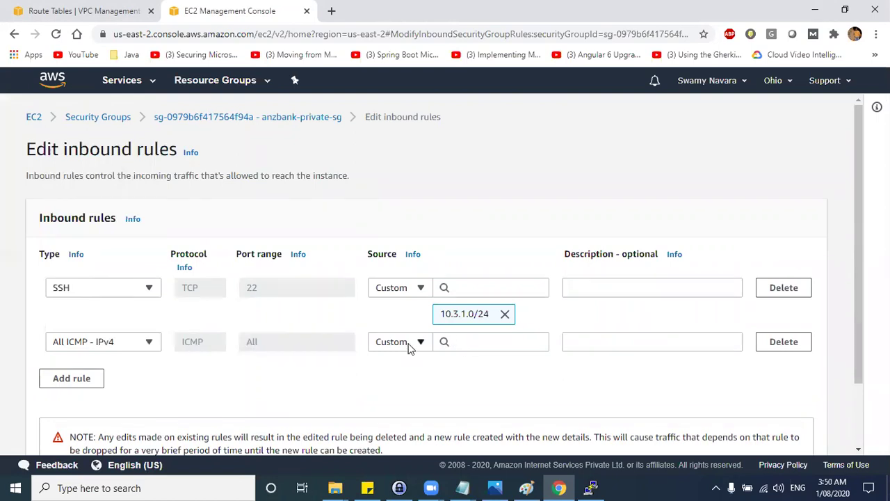
click(475, 346)
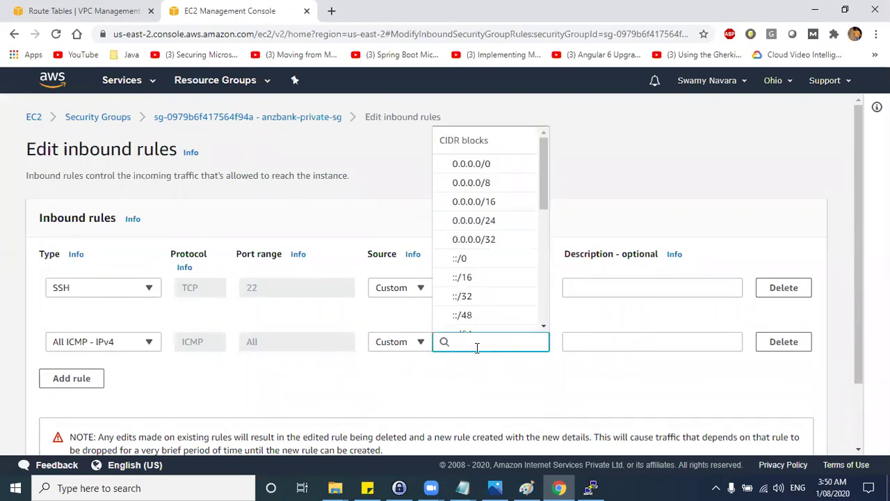
text(10.4.)
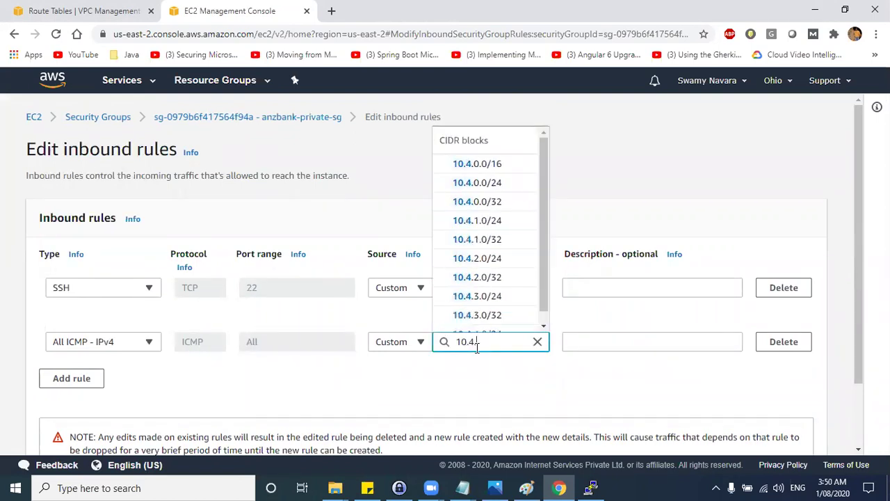
text(2.0/24)
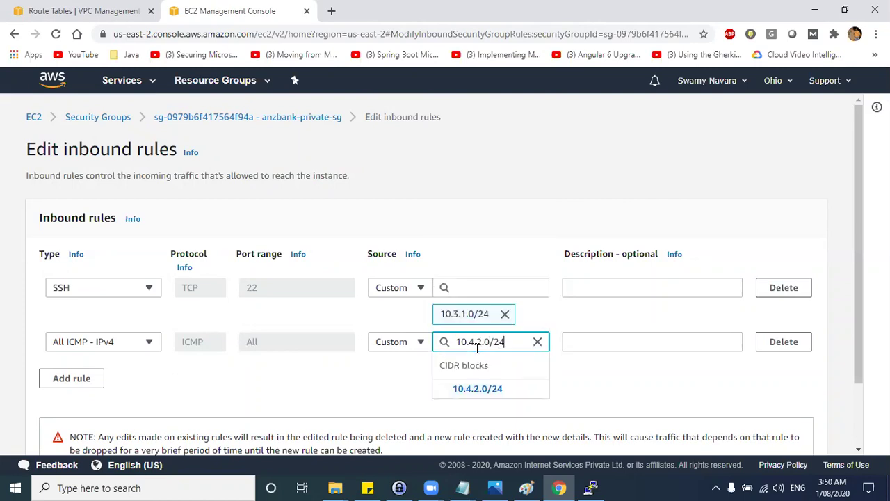
key(Return)
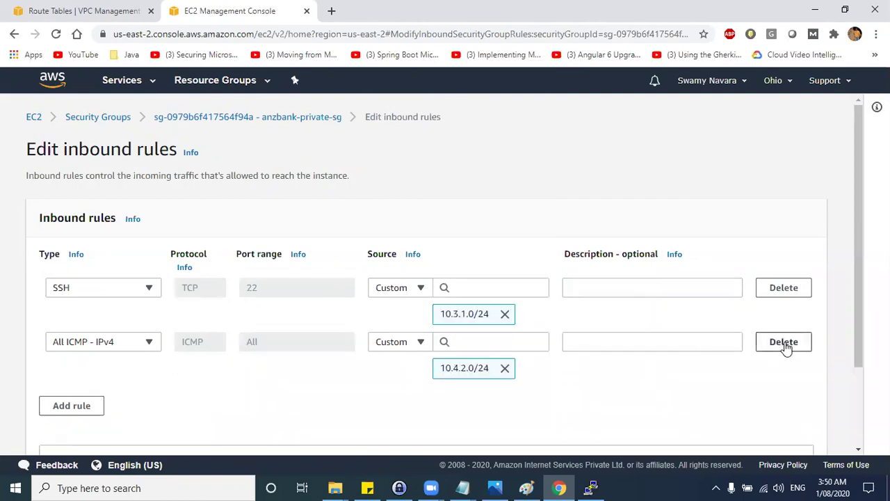
scroll(721, 380, down, 1)
scroll(721, 381, down, 2)
click(759, 430)
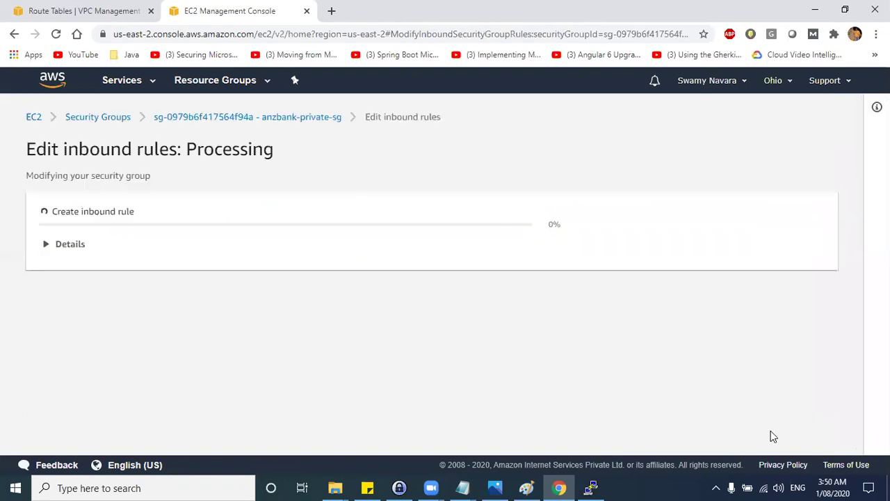
Step: Switch to the ec2-user@ip-10-4-2-108 terminal and check the replies of the running ping to 10.3.2.105
key(alt+Tab)
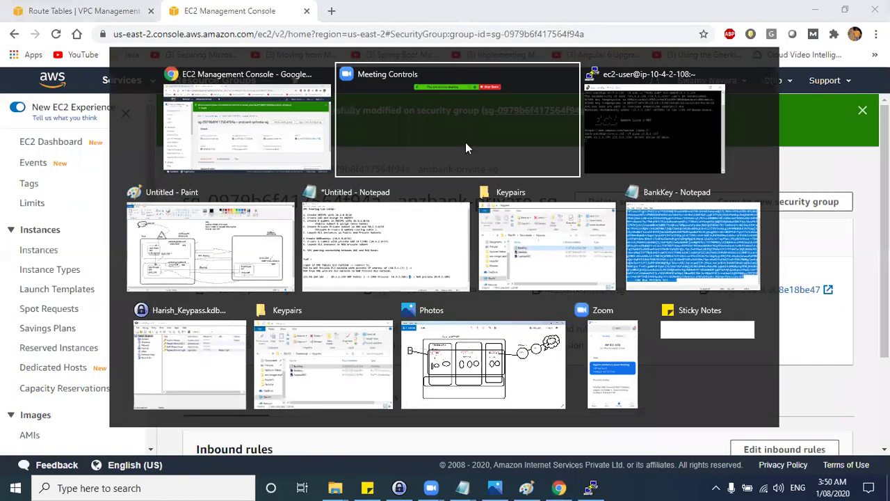
key(alt+Tab)
key(alt+Tab)
click(663, 136)
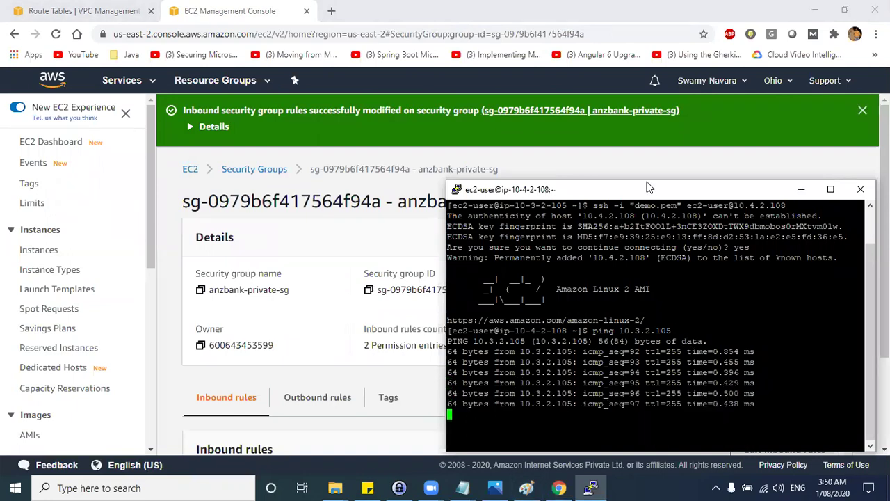
drag(647, 188, 619, 120)
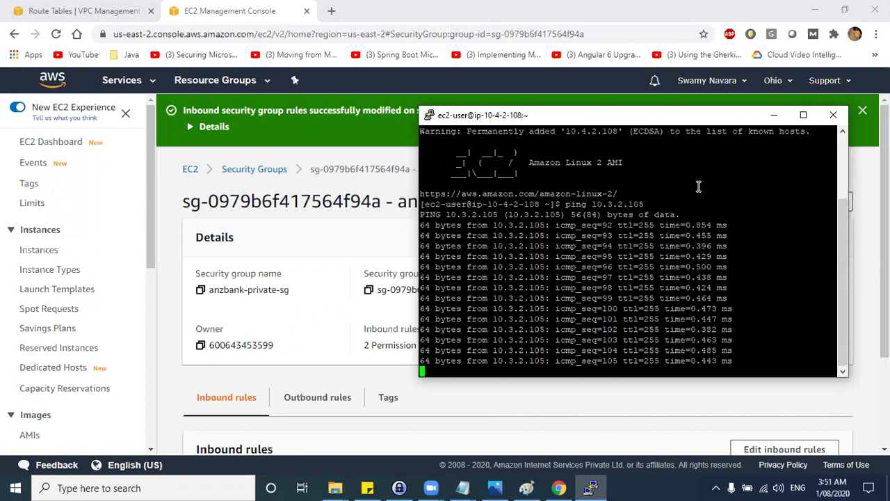
Step: Return to the EC2 console in the browser and show the list of instances
click(250, 222)
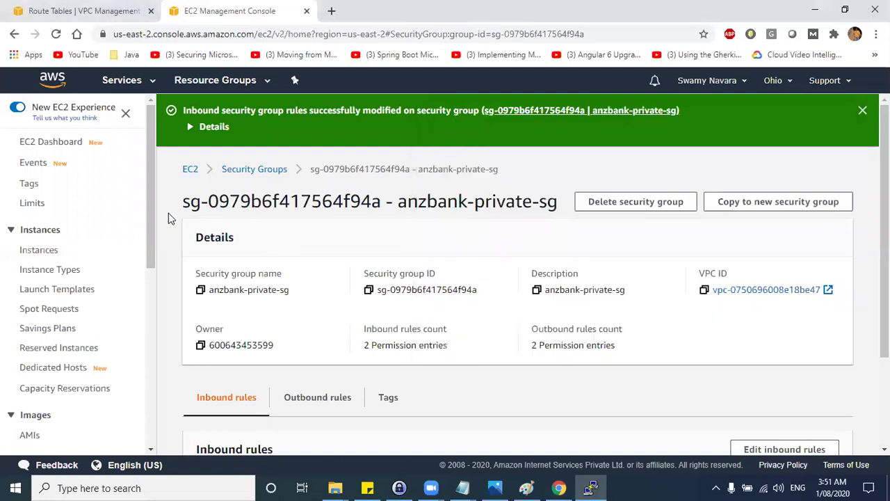
click(50, 142)
click(233, 216)
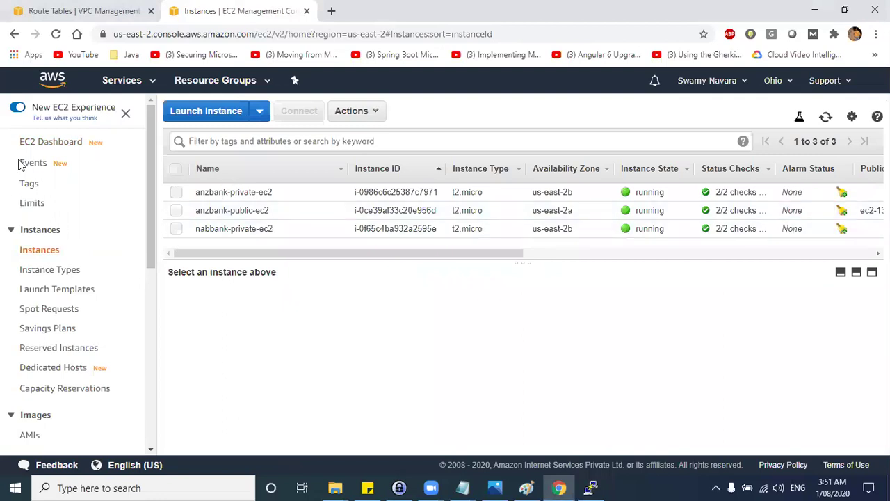
Step: Go to the VPC console and review the VPCs, subnets and the full list of route tables
click(103, 8)
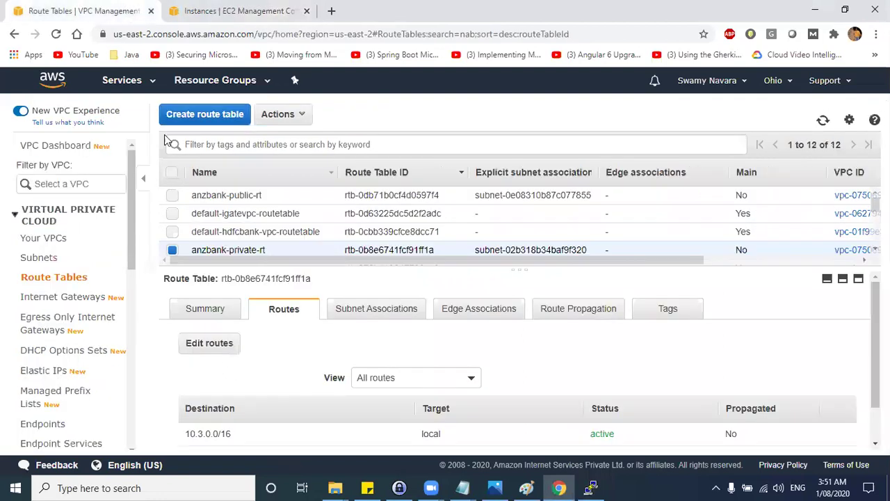
drag(230, 266, 231, 317)
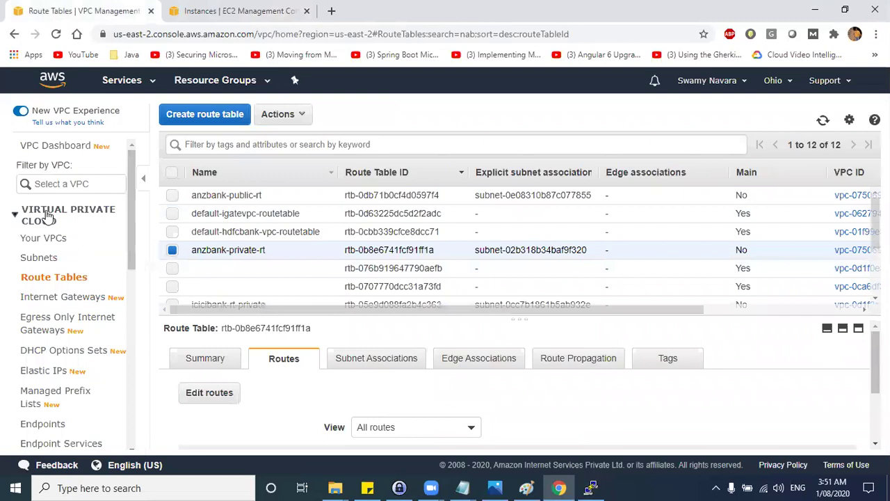
click(44, 239)
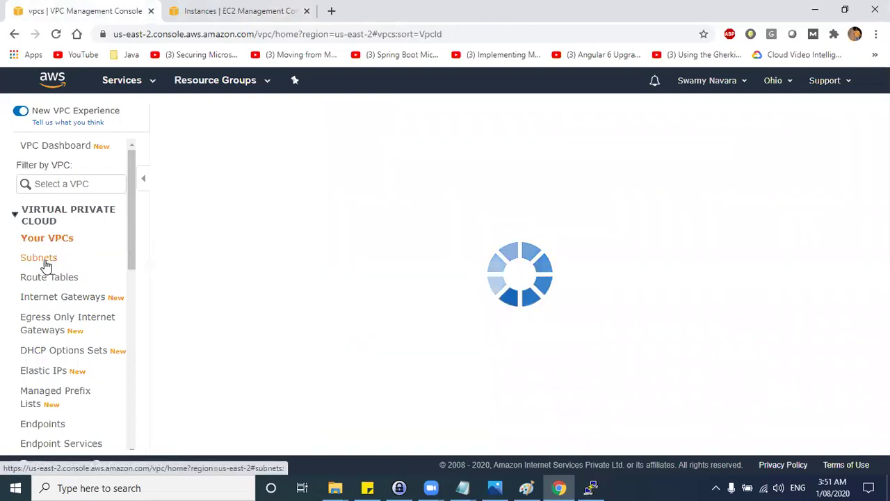
click(56, 271)
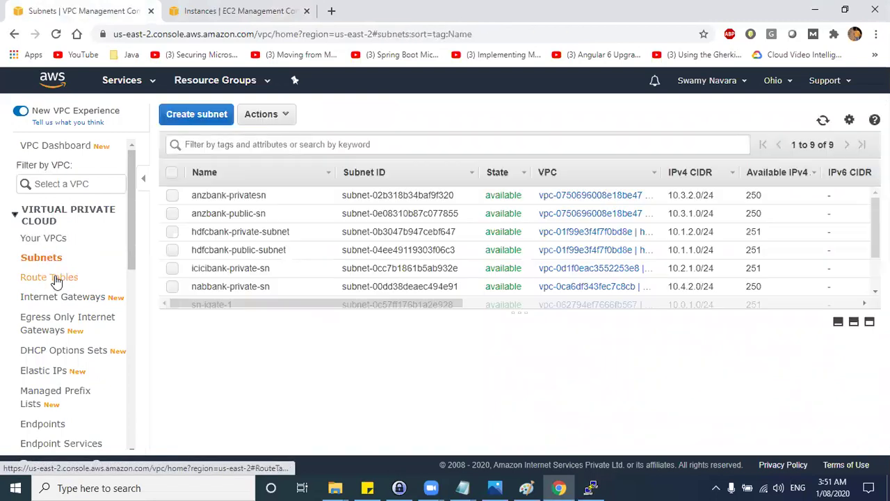
click(56, 279)
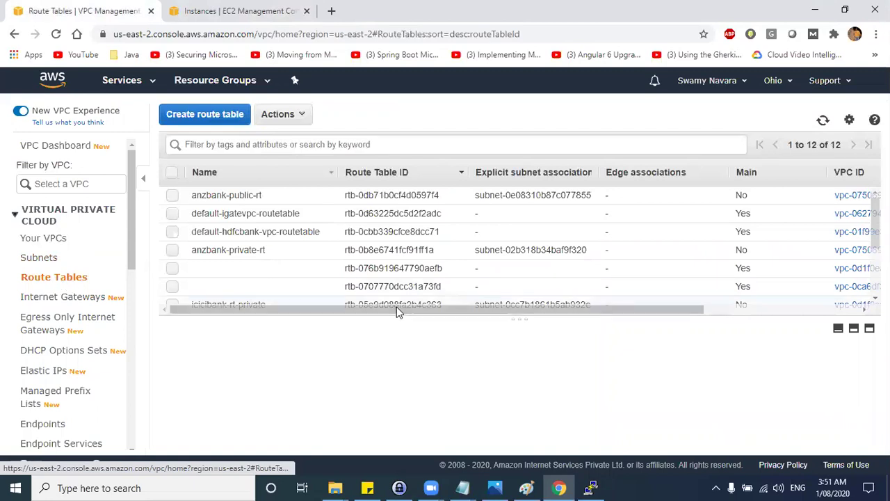
drag(394, 315, 385, 394)
scroll(386, 313, down, 1)
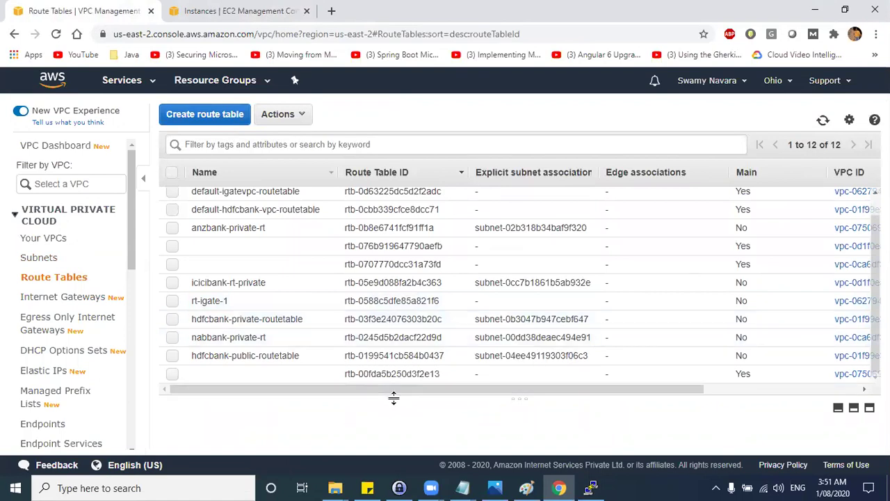
drag(394, 395, 394, 315)
Step: Switch to the Paint diagram, clear the terminal out of view, and pencil a check mark on the ANZ Private EC2 box
click(815, 8)
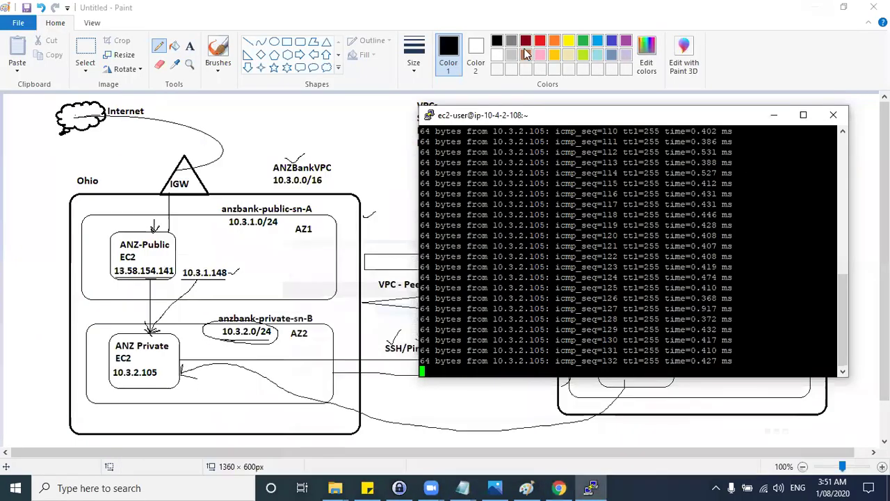
click(777, 116)
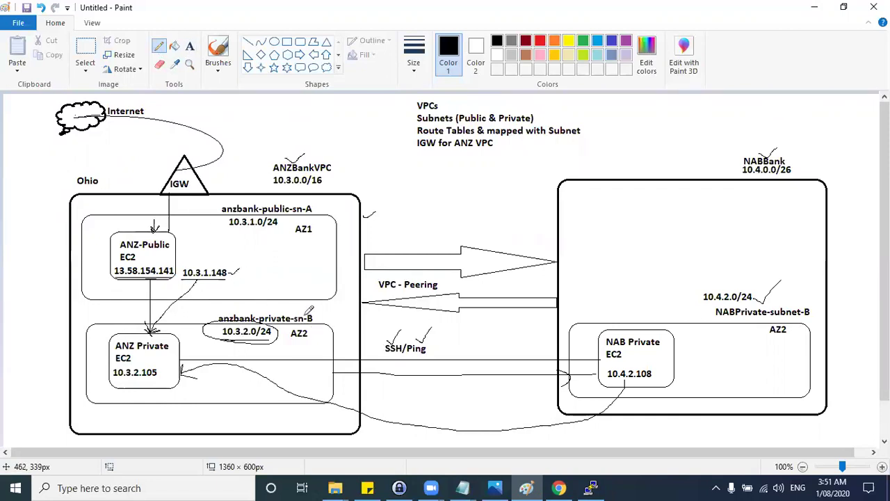
drag(165, 361, 194, 352)
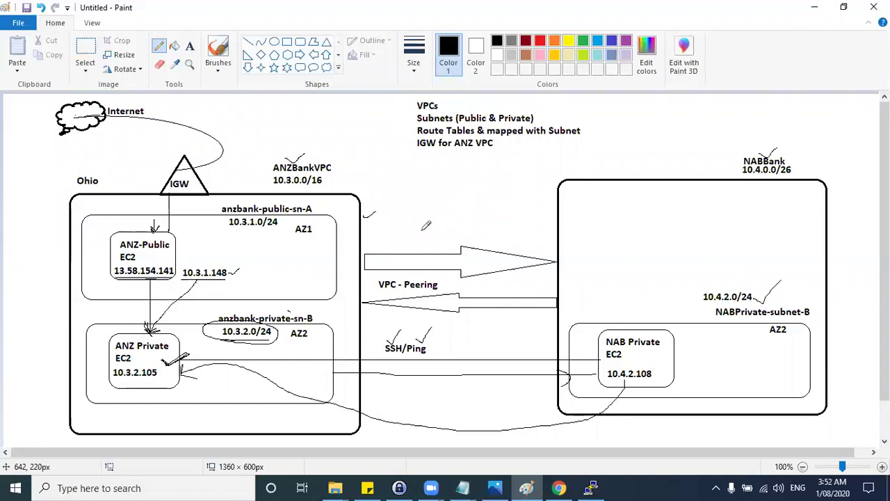
Step: Switch to the Notepad lab notes and recap setup steps 1 to 9 and the VPC Peering title by highlighting them
click(814, 7)
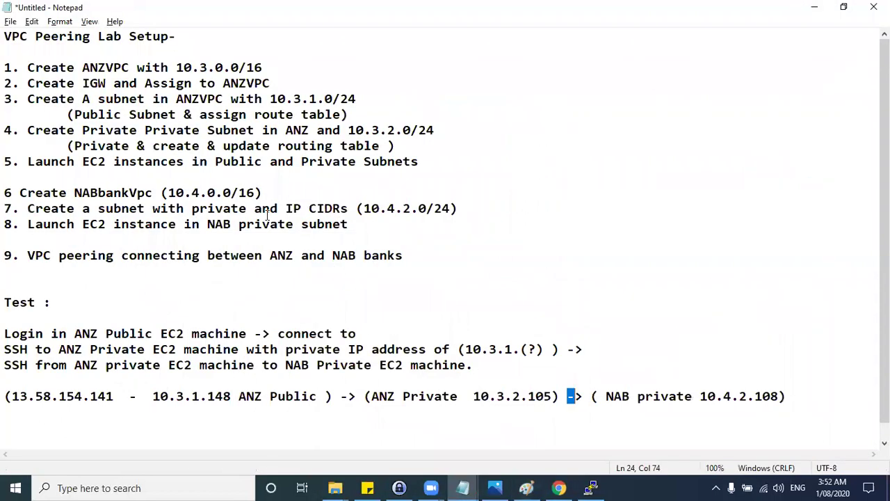
drag(407, 252, 18, 53)
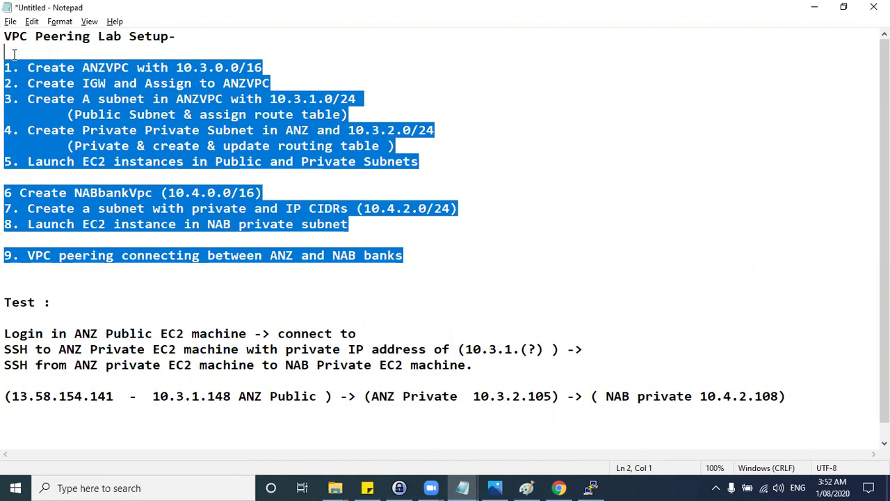
drag(92, 36, 5, 36)
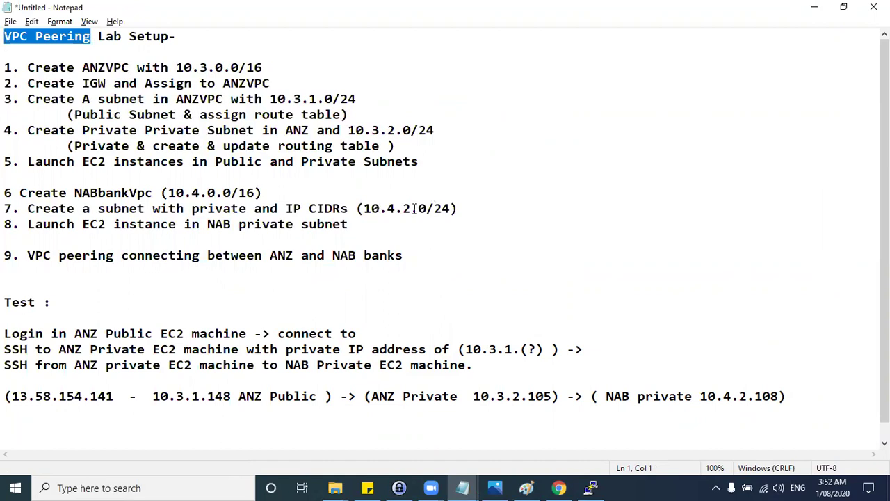
drag(403, 255, 6, 70)
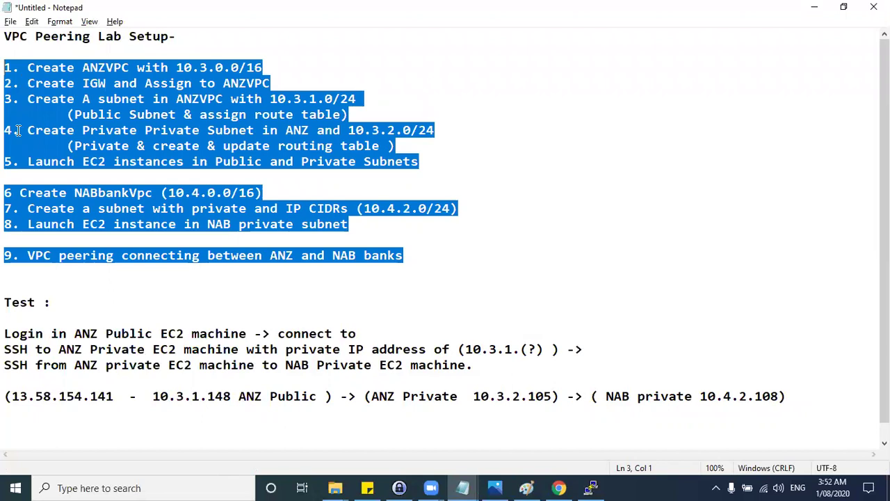
click(121, 224)
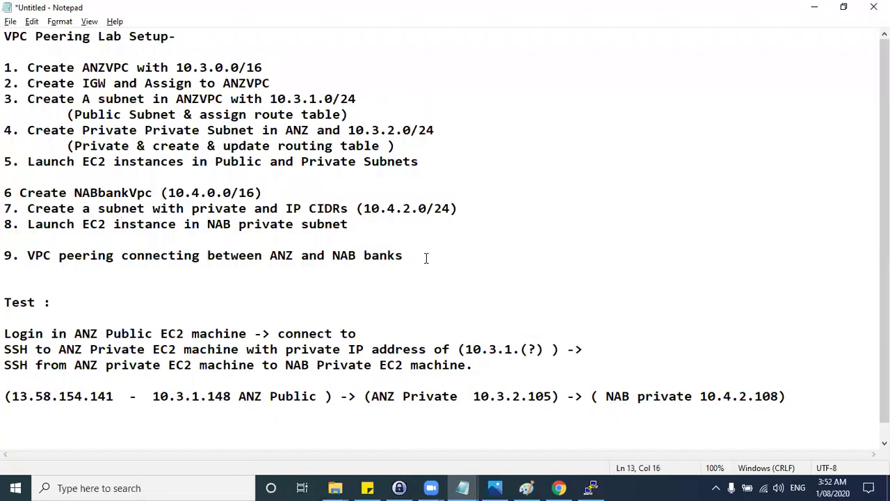